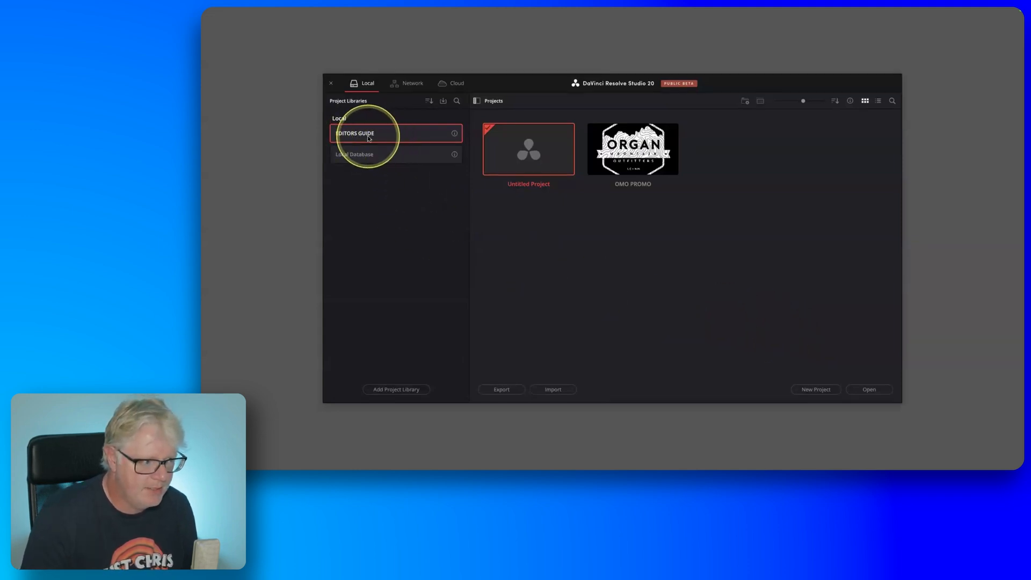
Import TML SCENE.drp from the Lesson 03 folder inside Editors Guide P2 on the desktop and open the project.
left_click(556, 390)
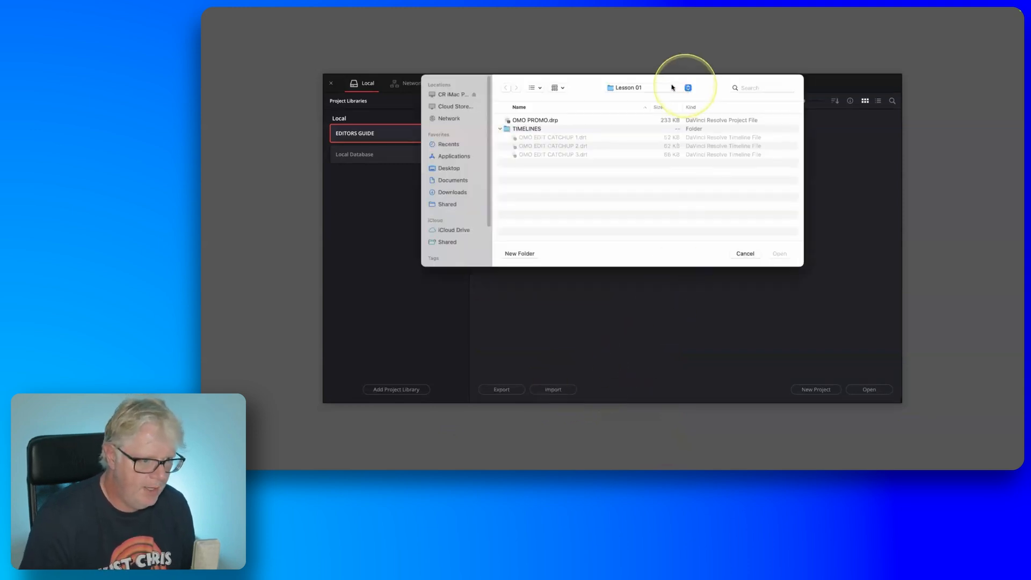
key("super+d")
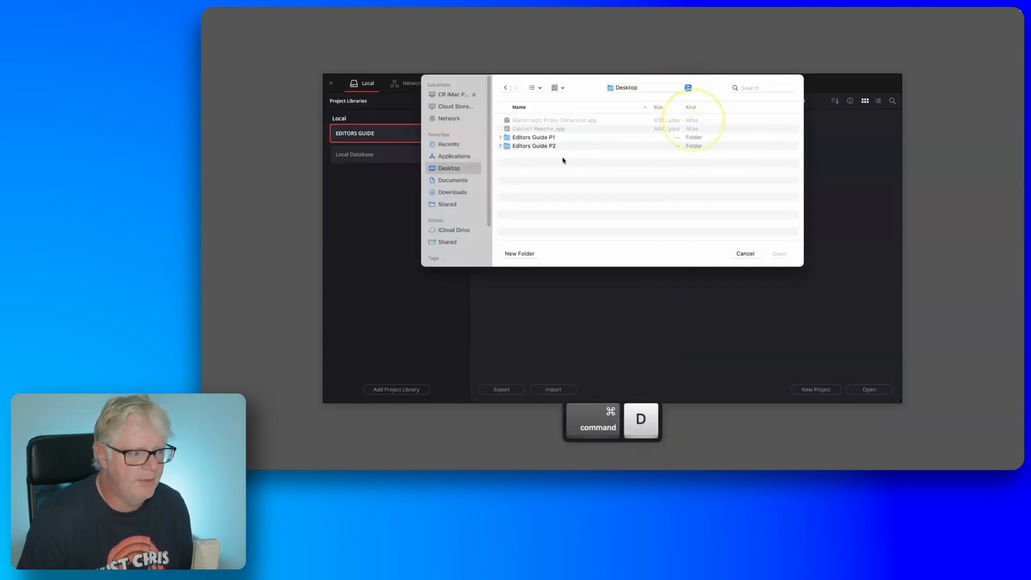
double_click(524, 146)
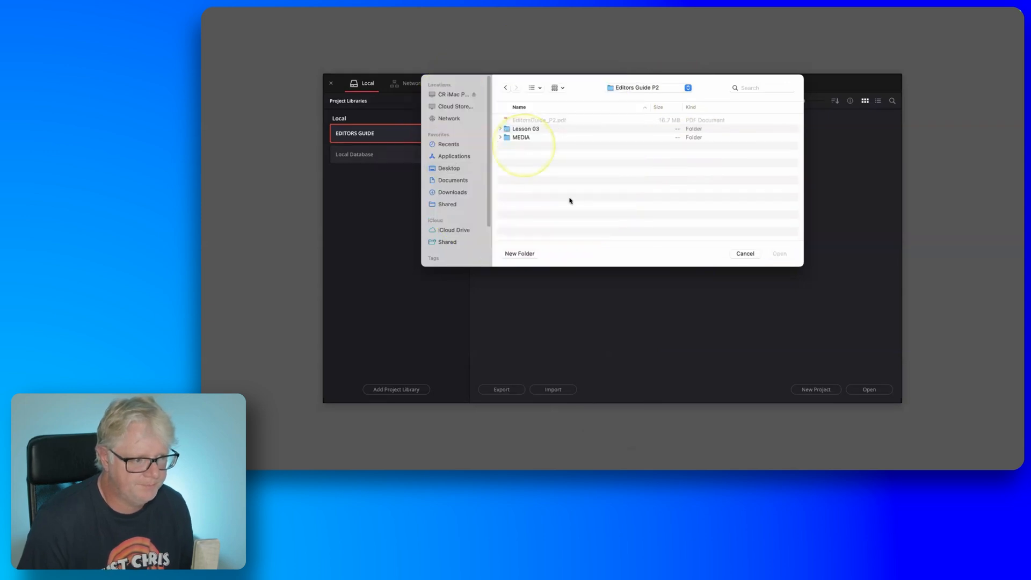
left_click(500, 130)
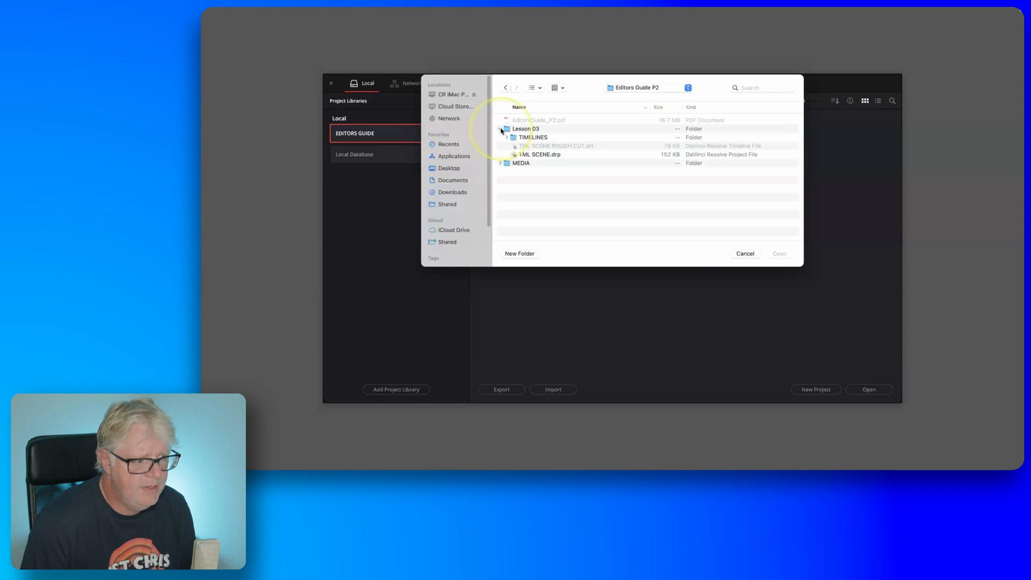
key("fn")
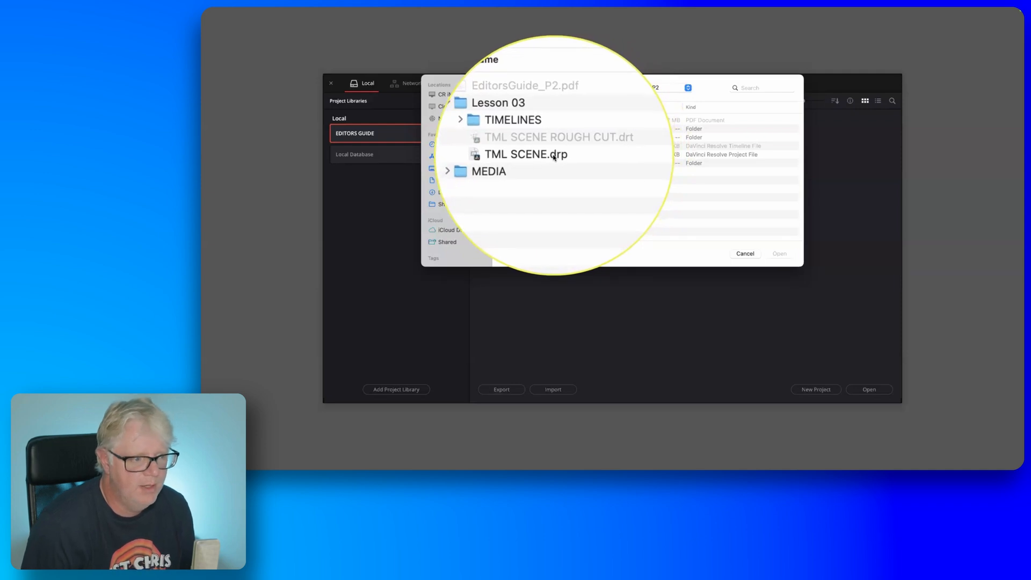
left_click(553, 156)
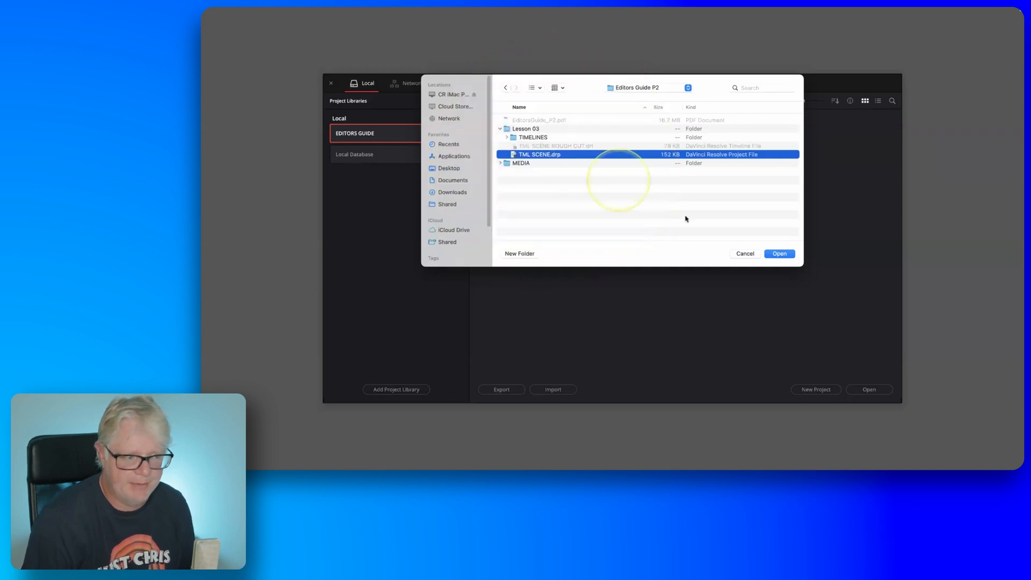
left_click(780, 254)
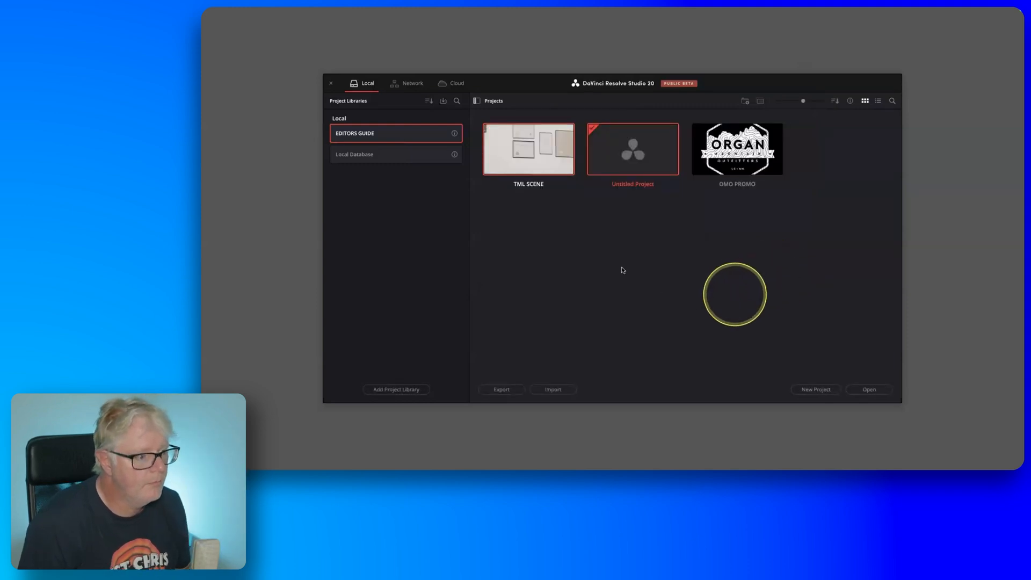
double_click(525, 167)
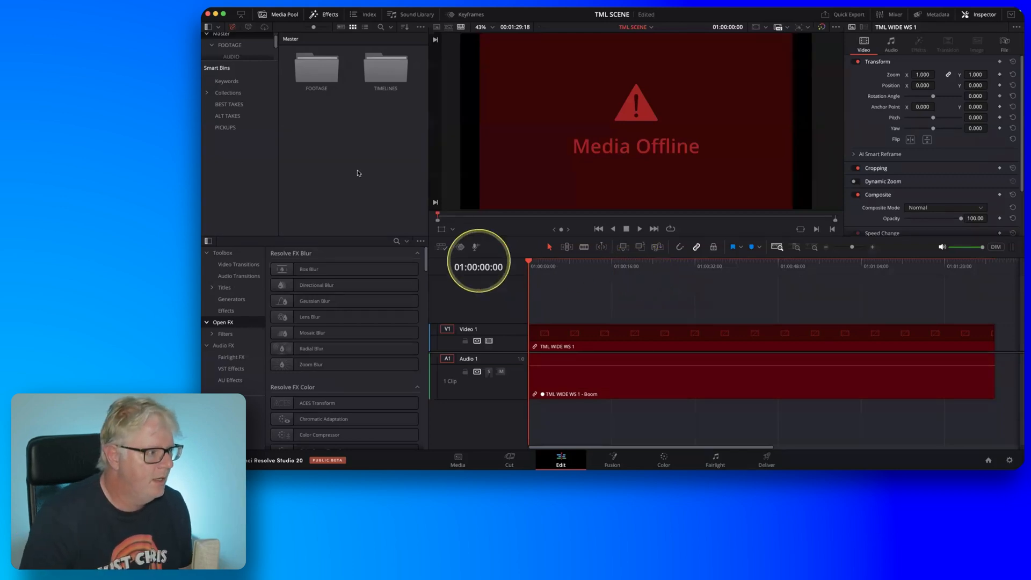
Relink the project's missing clips to the Editors Guide P2 folder on the desktop.
left_click(233, 28)
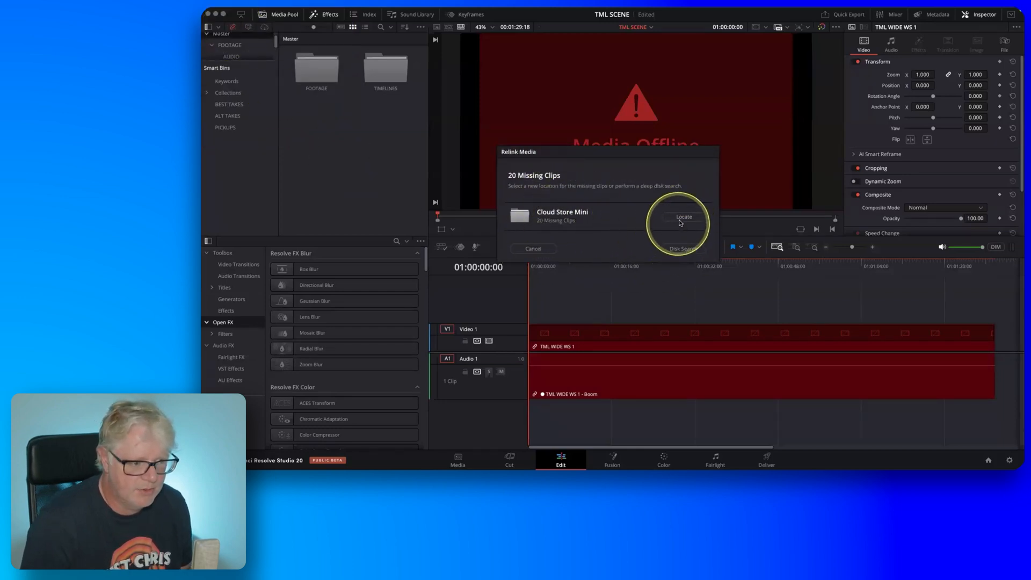
left_click(680, 219)
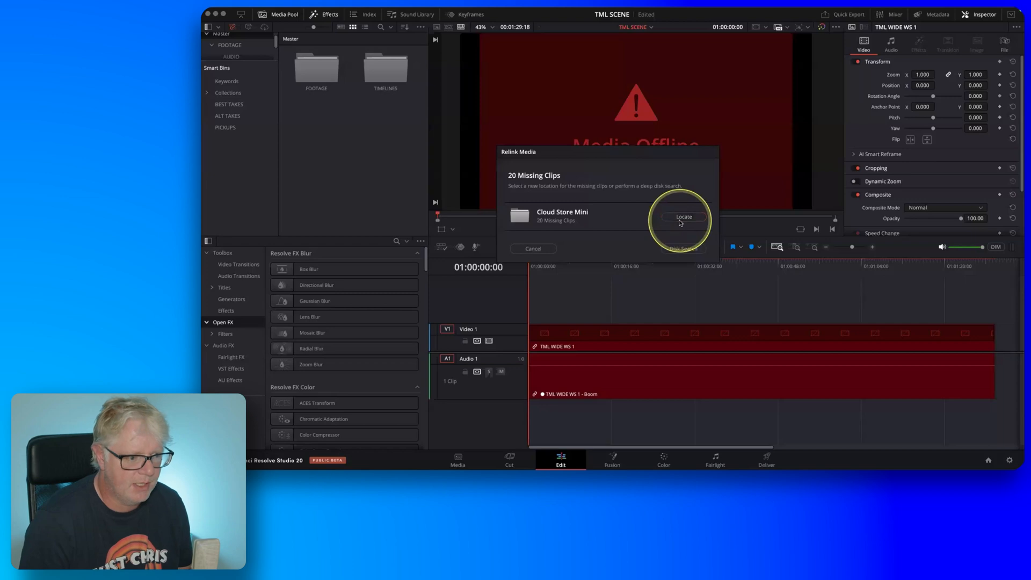
key("super+d")
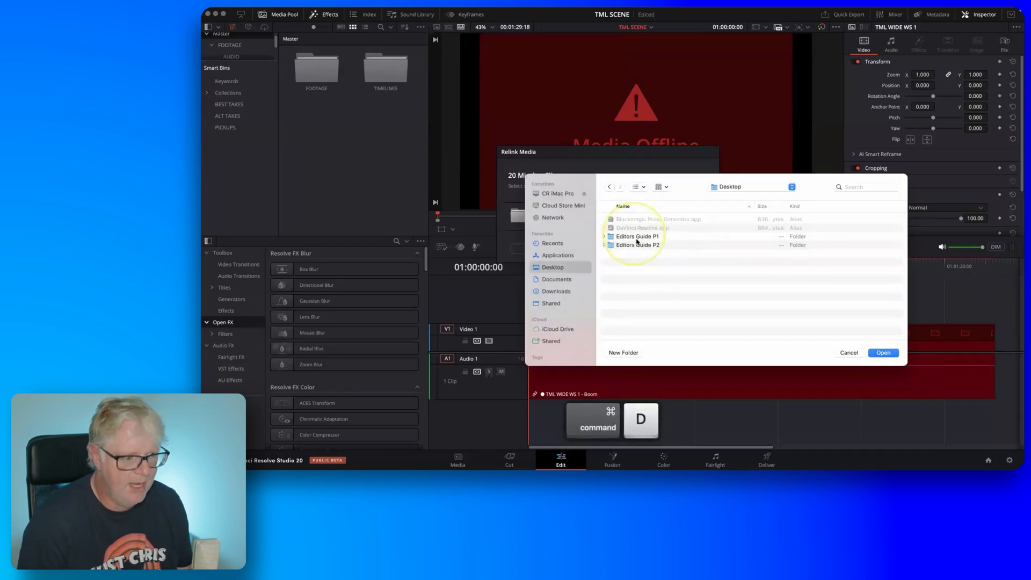
double_click(642, 246)
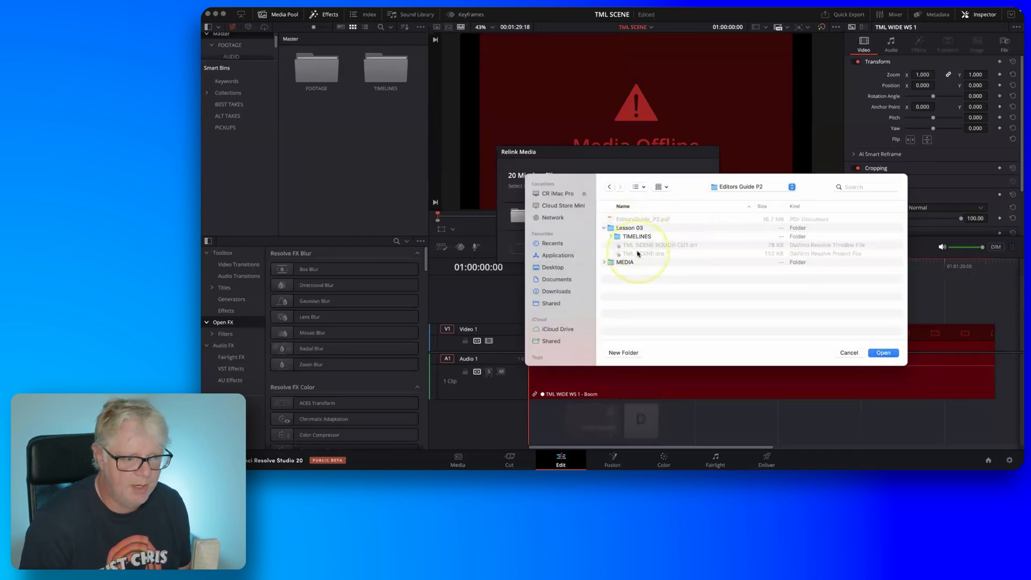
key("fn")
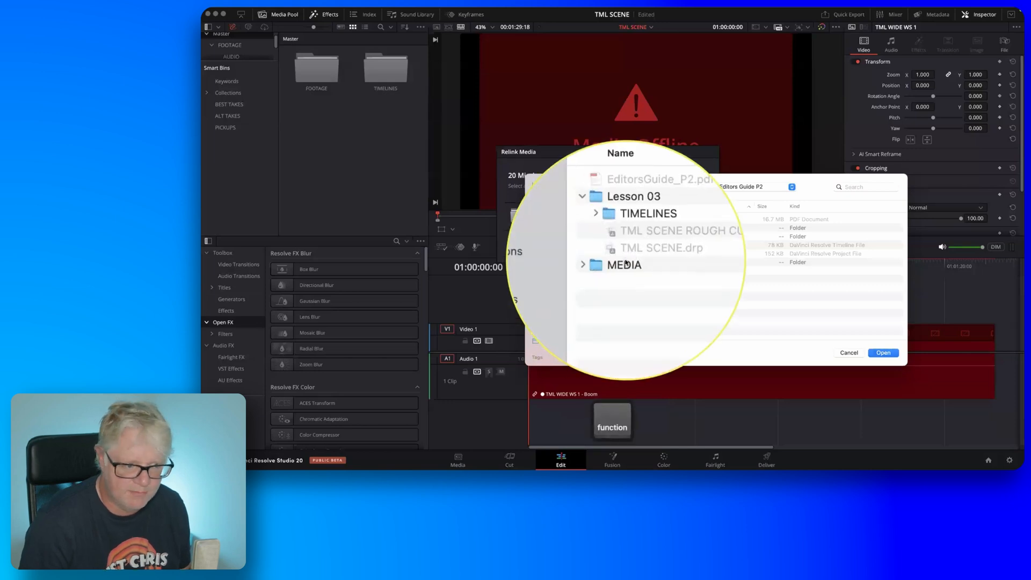
left_click(883, 352)
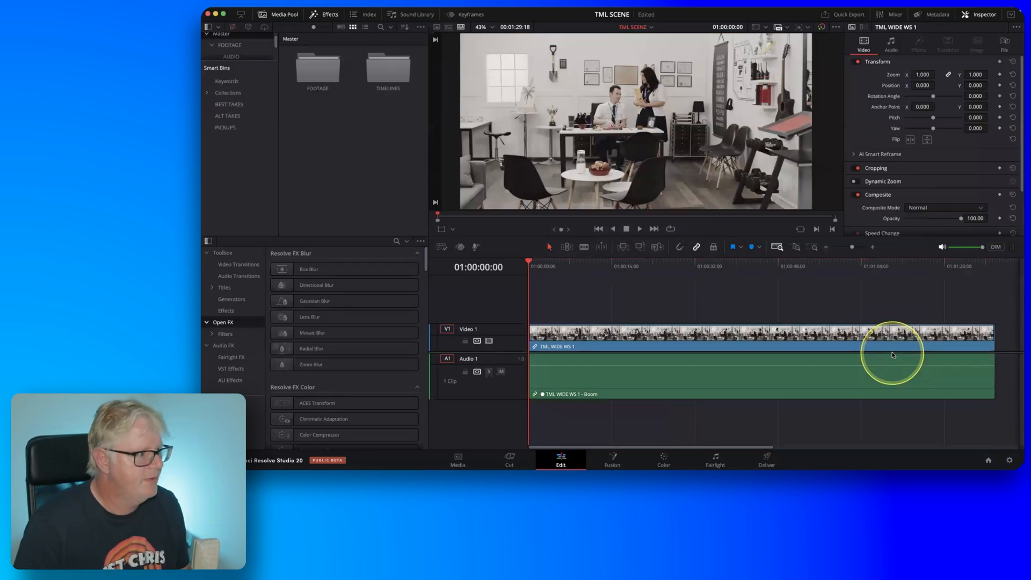
Hide the effects library and the Inspector to make room for the source and timeline viewers.
left_click(329, 14)
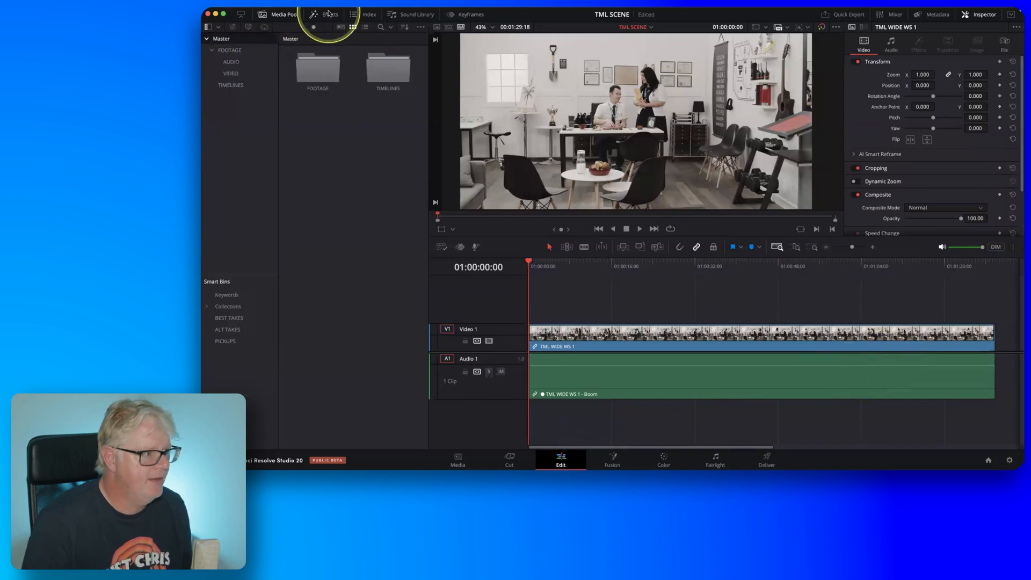
left_click(980, 14)
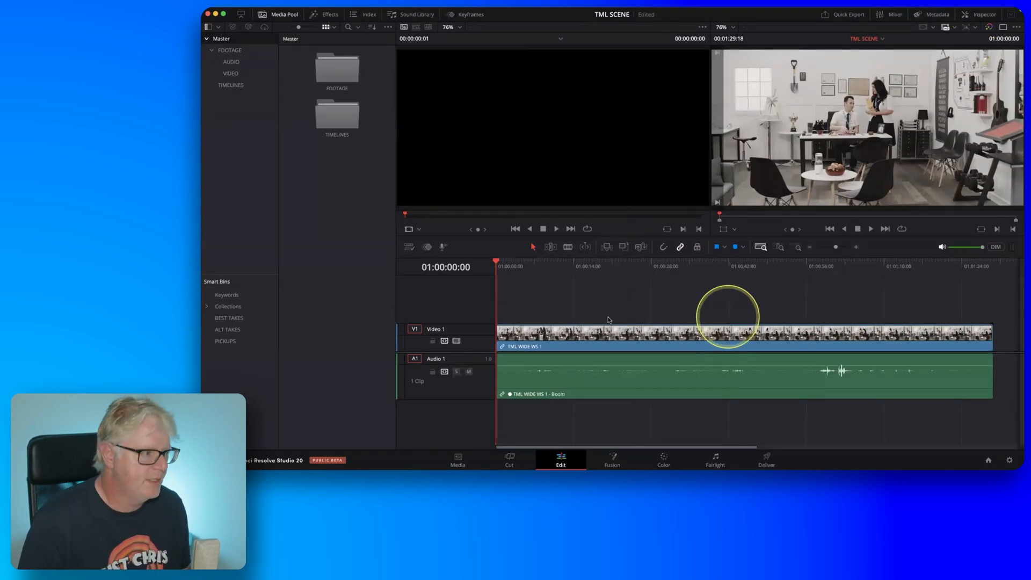
key("fn")
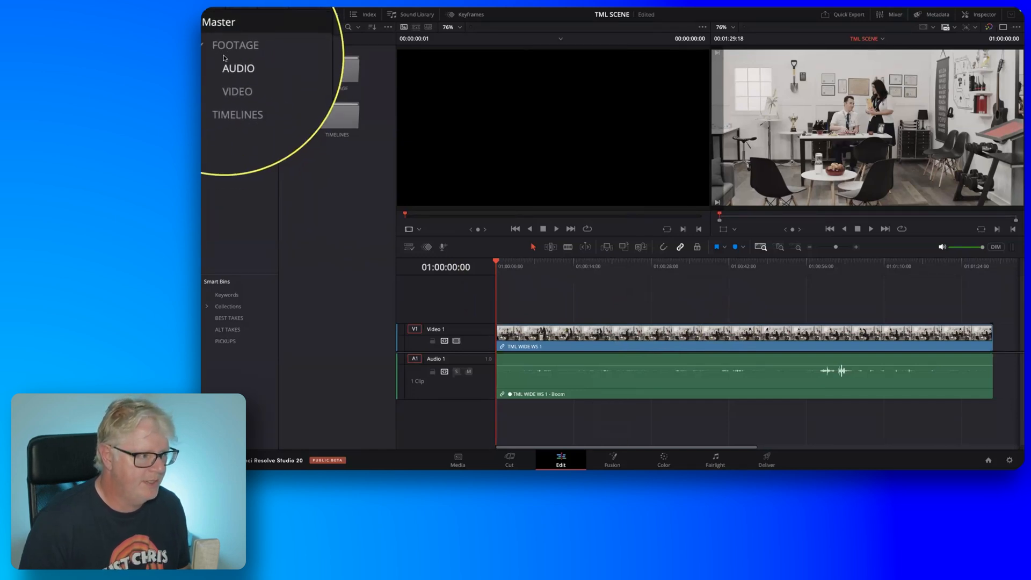
Look through the contents of the VIDEO, AUDIO and TIMELINES bins.
left_click(226, 73)
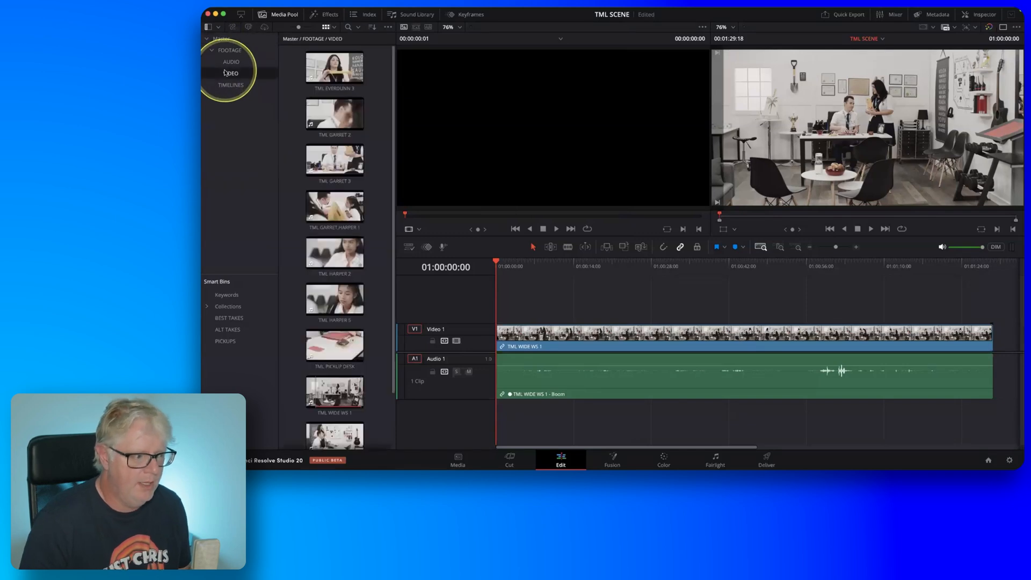
left_click(228, 63)
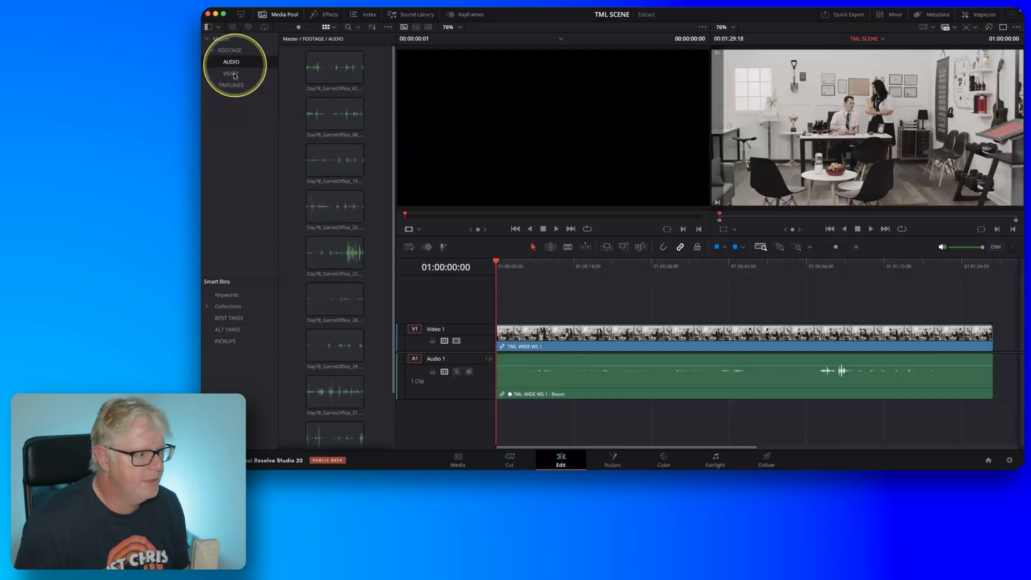
left_click(232, 74)
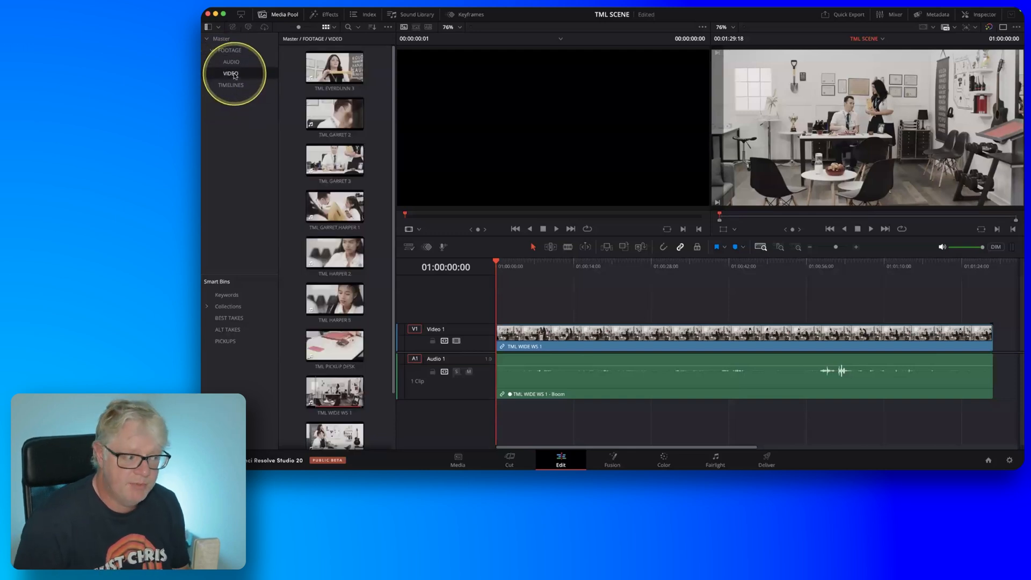
left_click(236, 86)
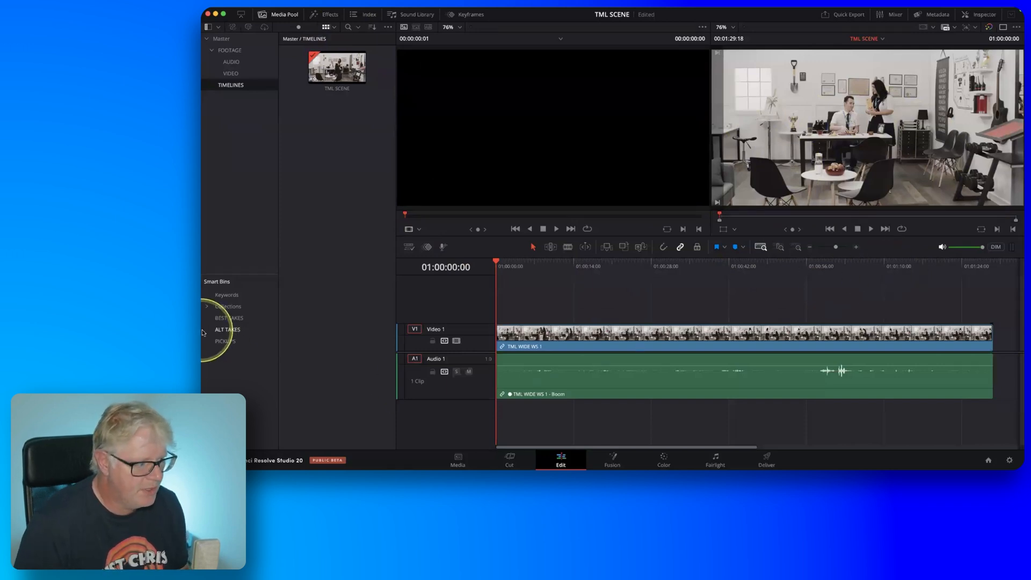
Examine the Keywords, BEST TAKES, ALT TAKES and PICKUPS smart bins and return to the TIMELINES bin.
left_click(204, 296)
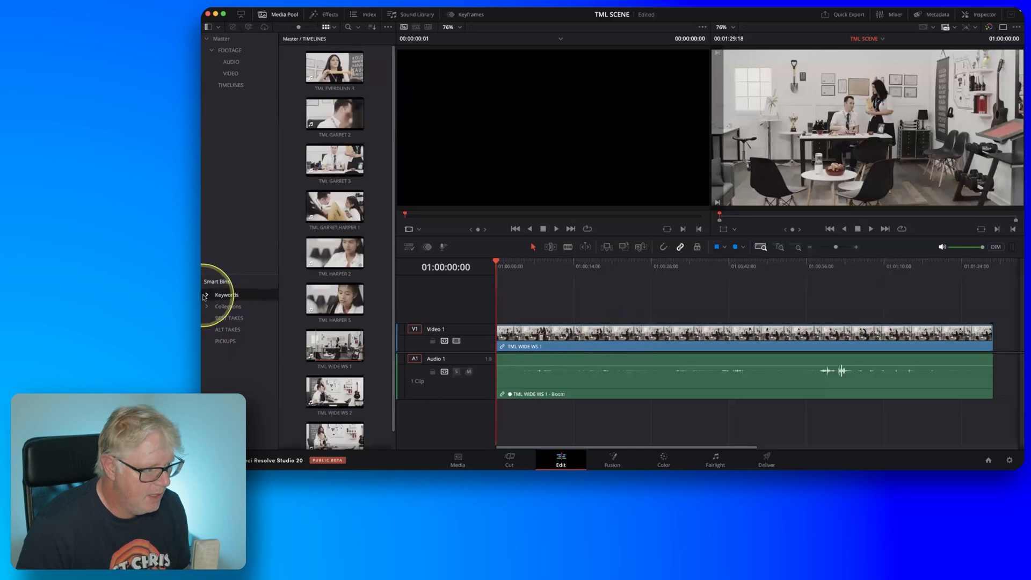
left_click(205, 295)
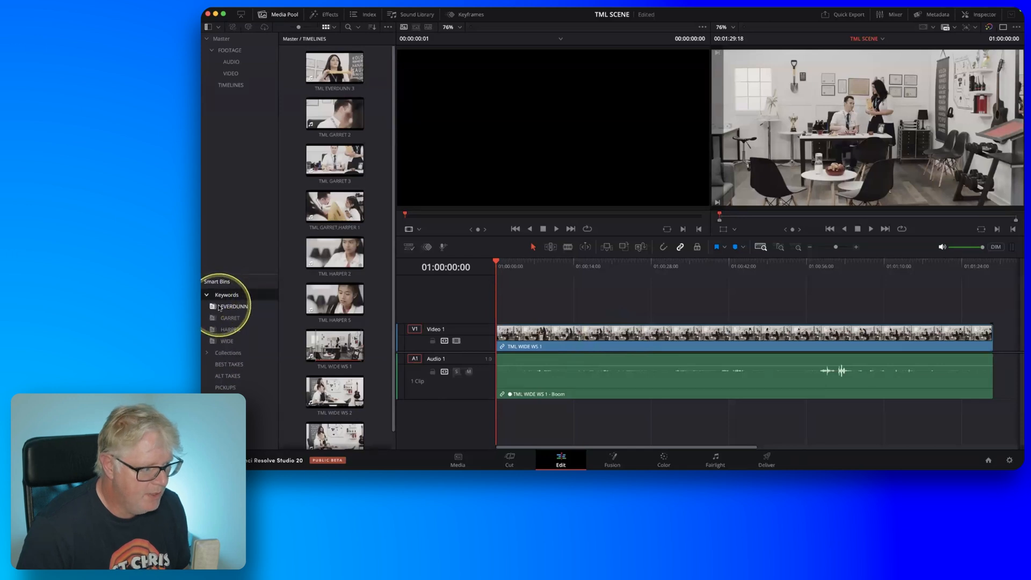
left_click(228, 364)
left_click(227, 376)
left_click(225, 388)
left_click(209, 295)
left_click(231, 319)
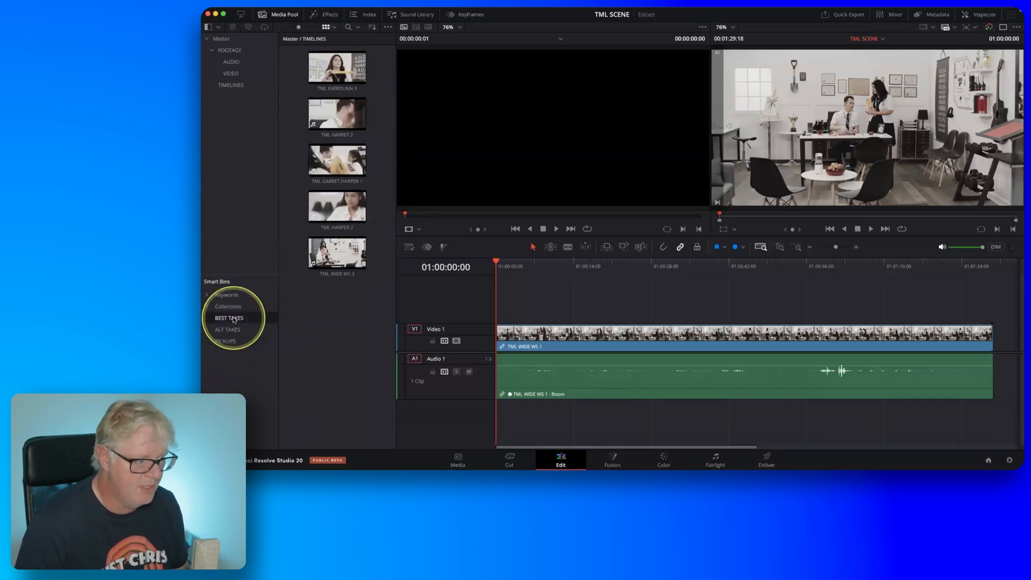
left_click(240, 85)
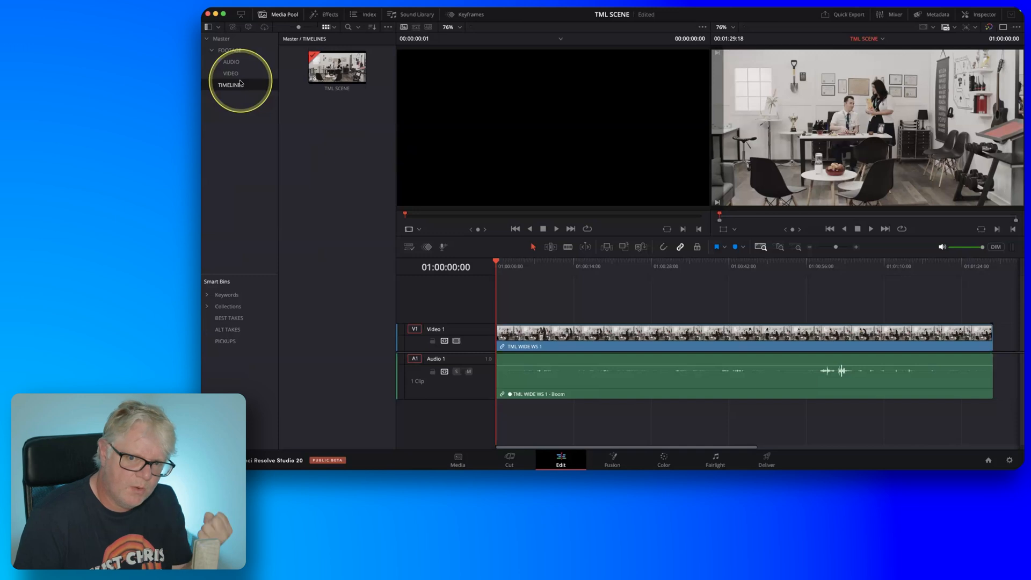
Play the TML SCENE timeline in single-viewer mode, raising the audio volume of the TML WIDE WS 1 clip.
left_click_drag(622, 375, 647, 362)
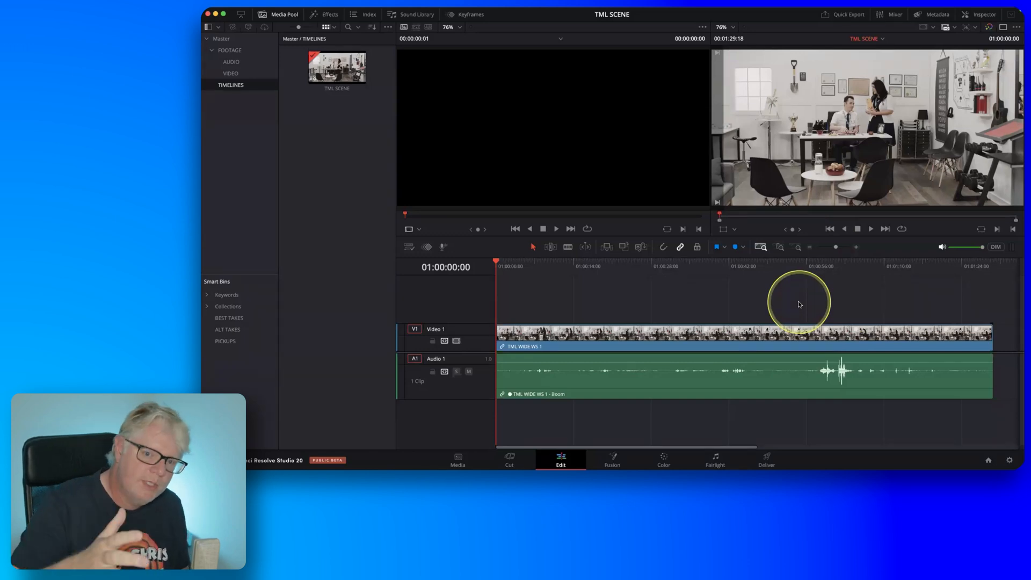
key("fn")
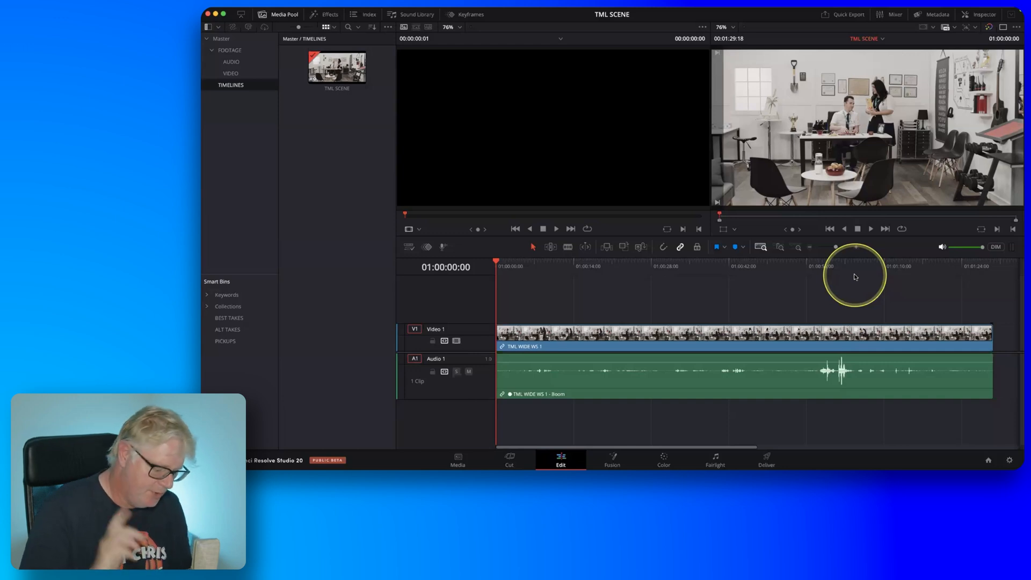
left_click(1003, 26)
key("space")
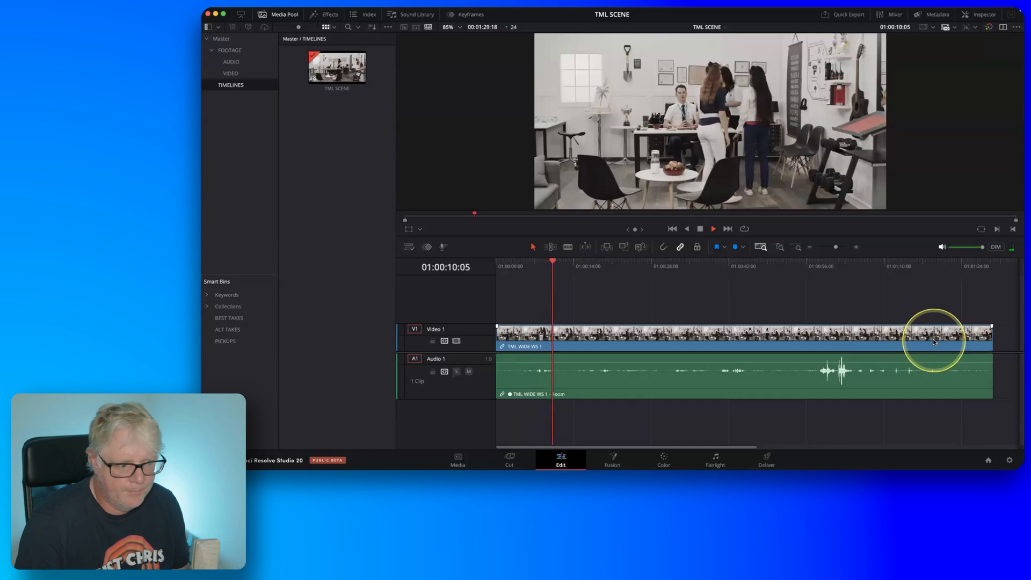
left_click_drag(732, 363, 731, 358)
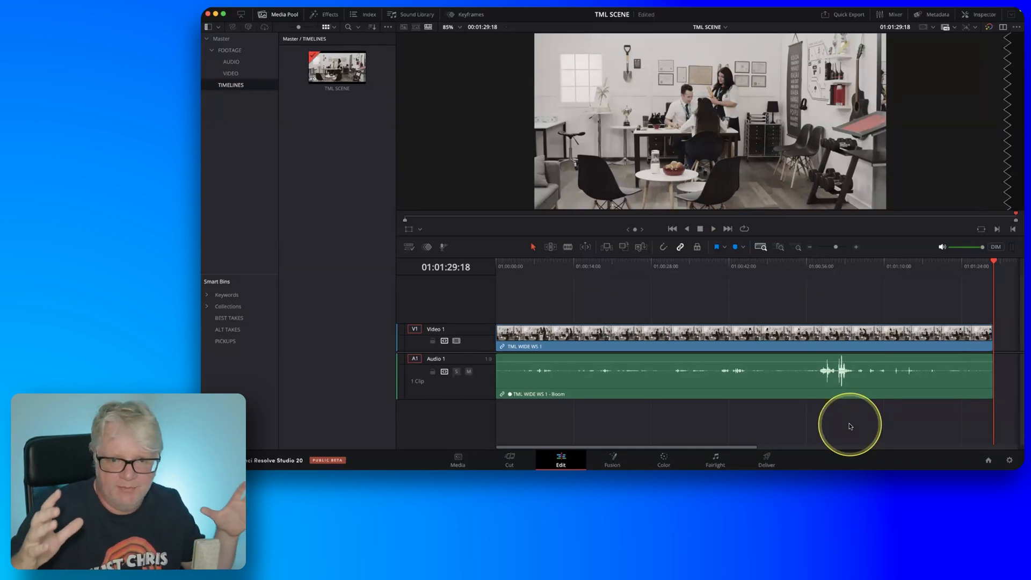
Restore the dual-viewer layout, preview the takes in the BEST TAKES and ALT TAKES smart bins, and open PICKUPS.
left_click(233, 74)
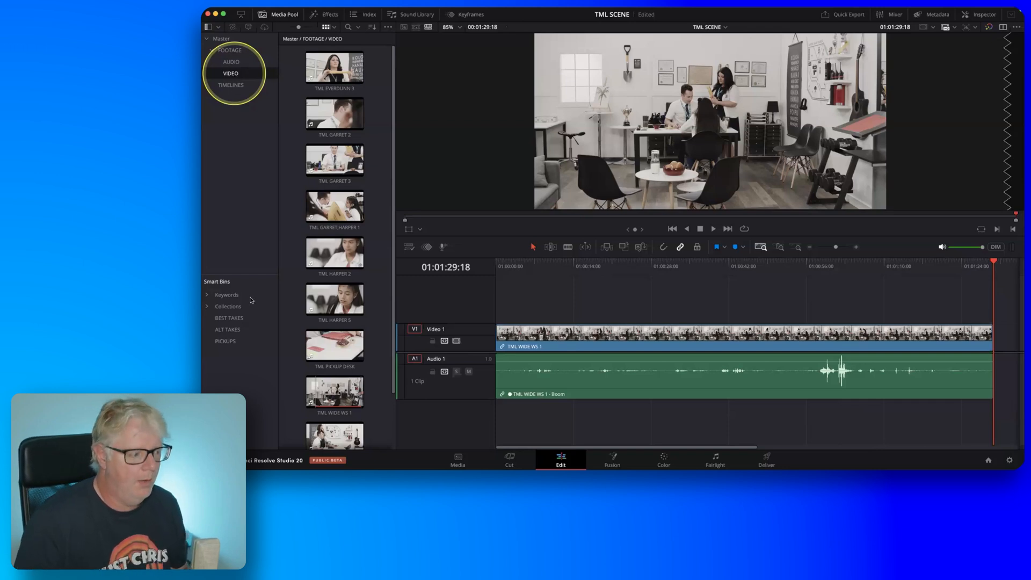
left_click(223, 322)
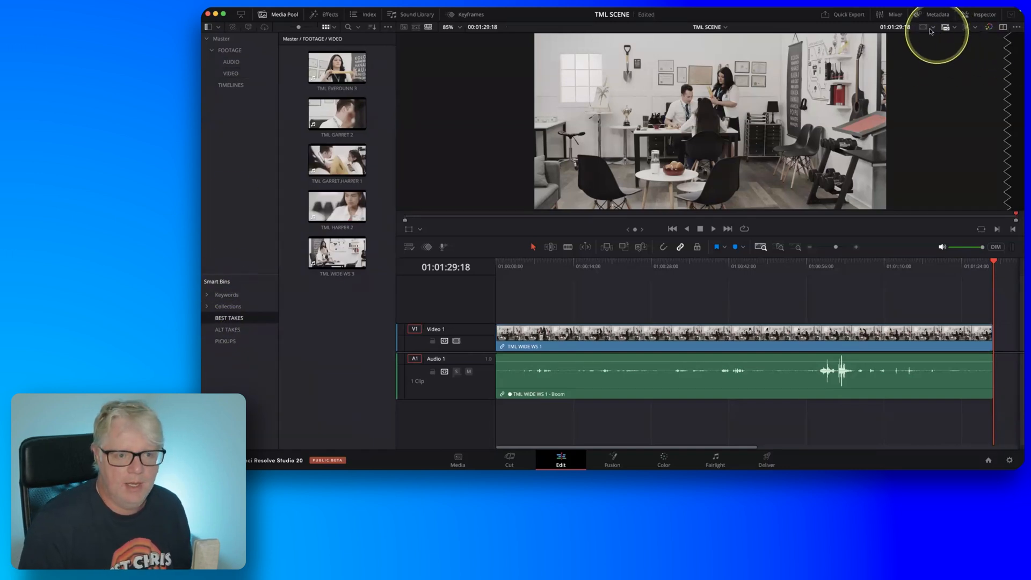
left_click(1003, 28)
left_click(329, 68)
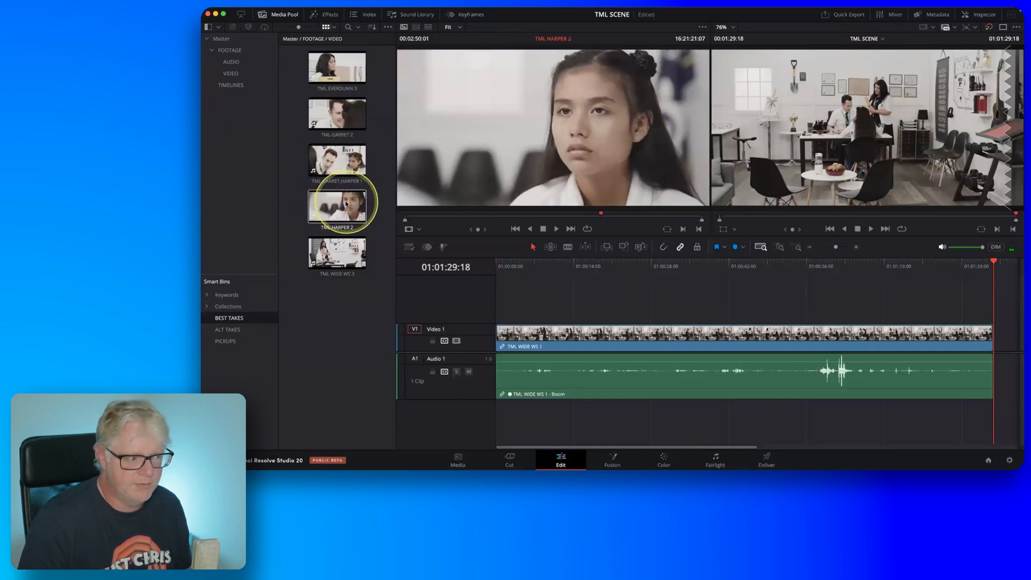
left_click(316, 250)
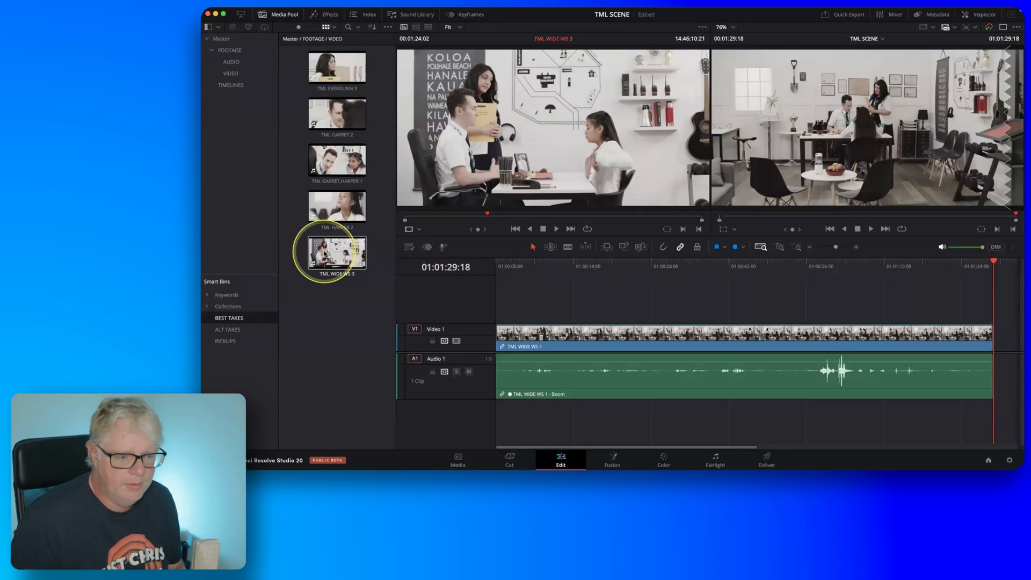
left_click(245, 329)
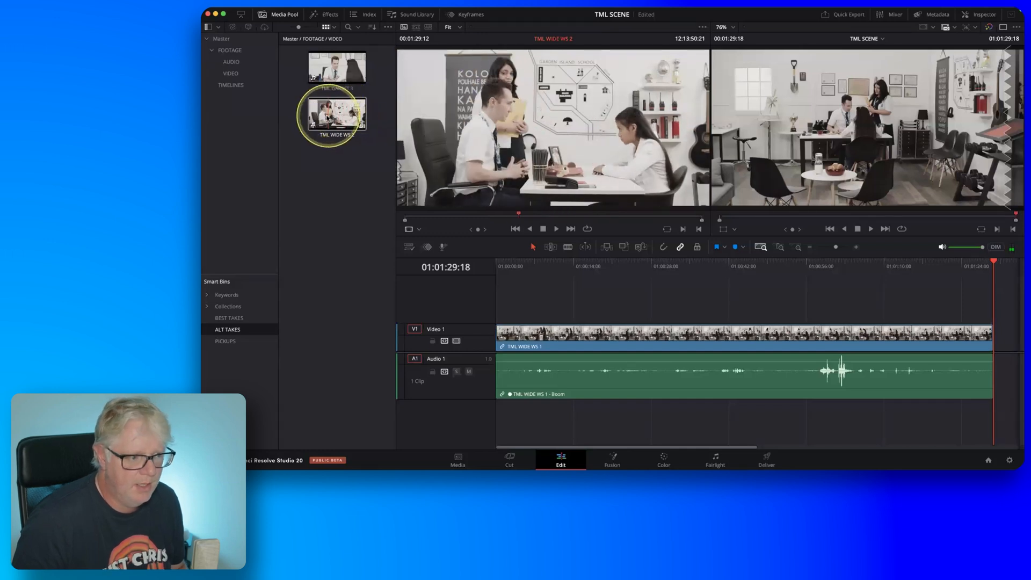
left_click(234, 341)
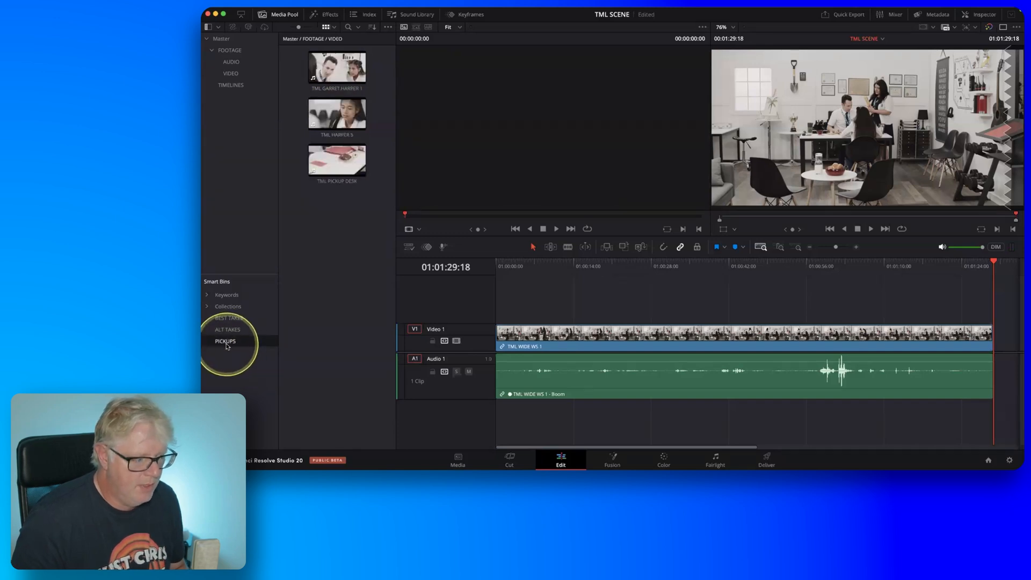
Preview the TML GARRET,HARPER 1, TML HARPER 5 and TML PICKUP DESK clips from the PICKUPS smart bin.
left_click(333, 80)
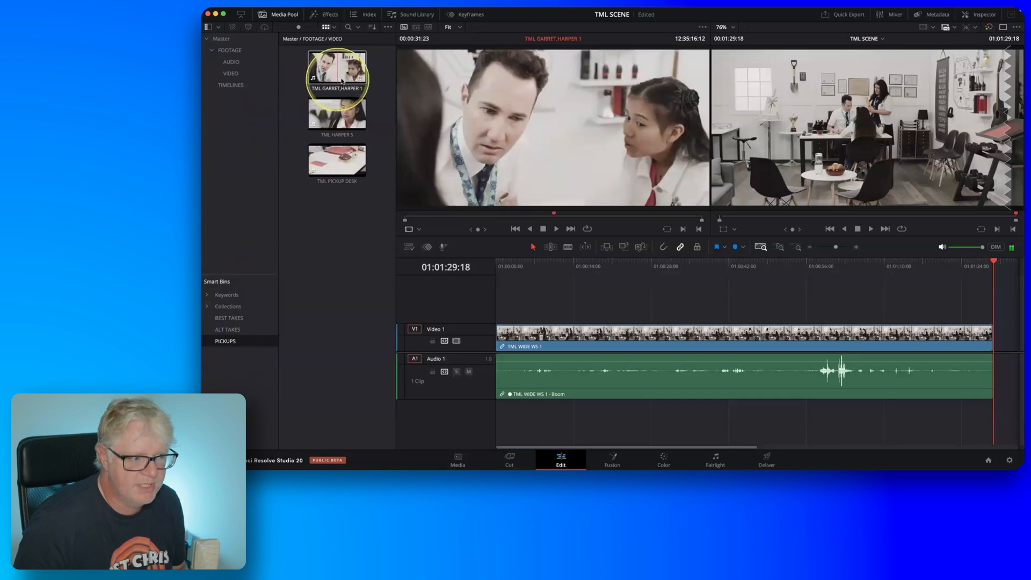
left_click(331, 122)
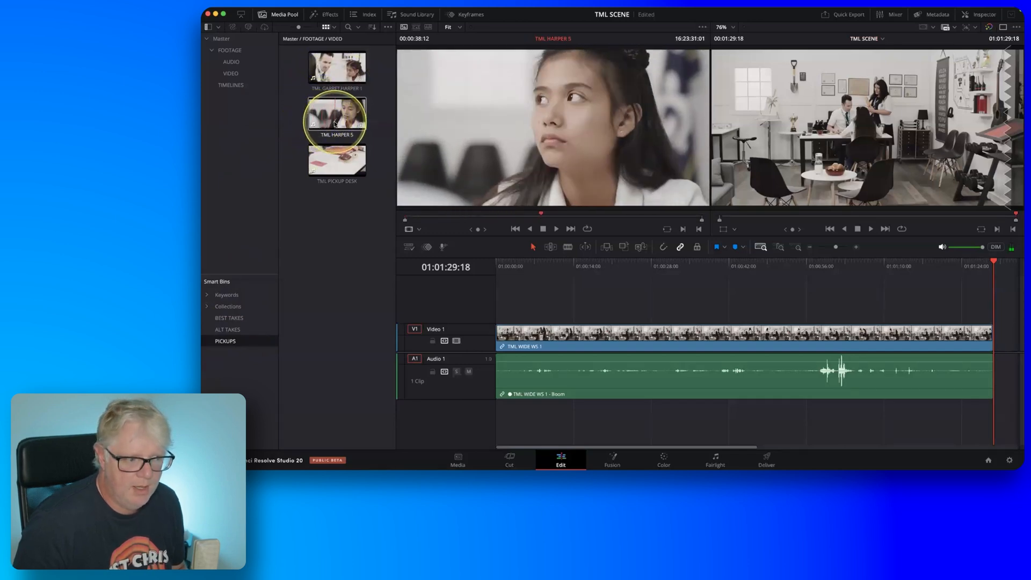
left_click(338, 162)
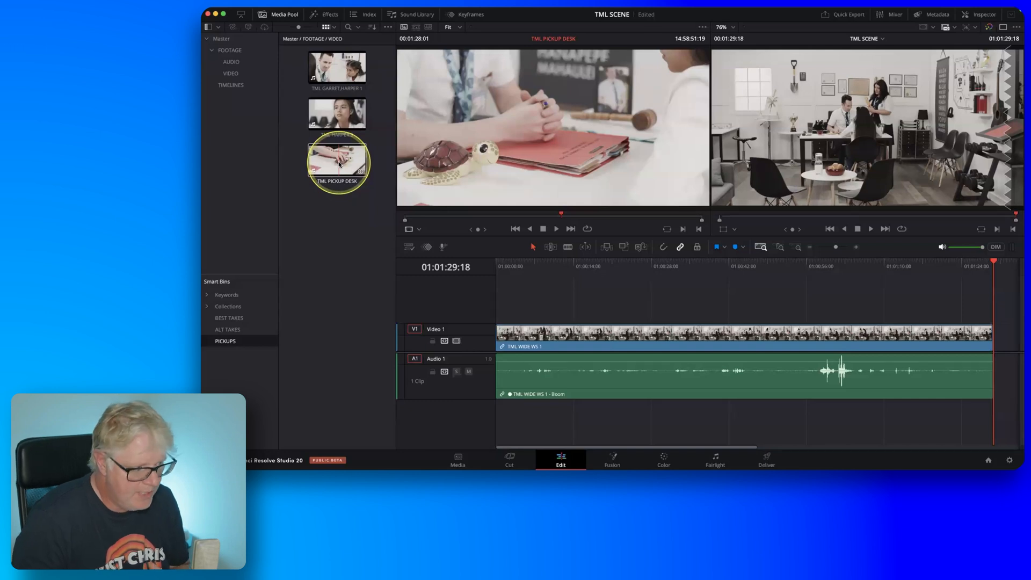
Open the BEST TAKES smart bin and return the TML SCENE timeline playhead to the start at 01:00:00:00.
left_click(256, 320)
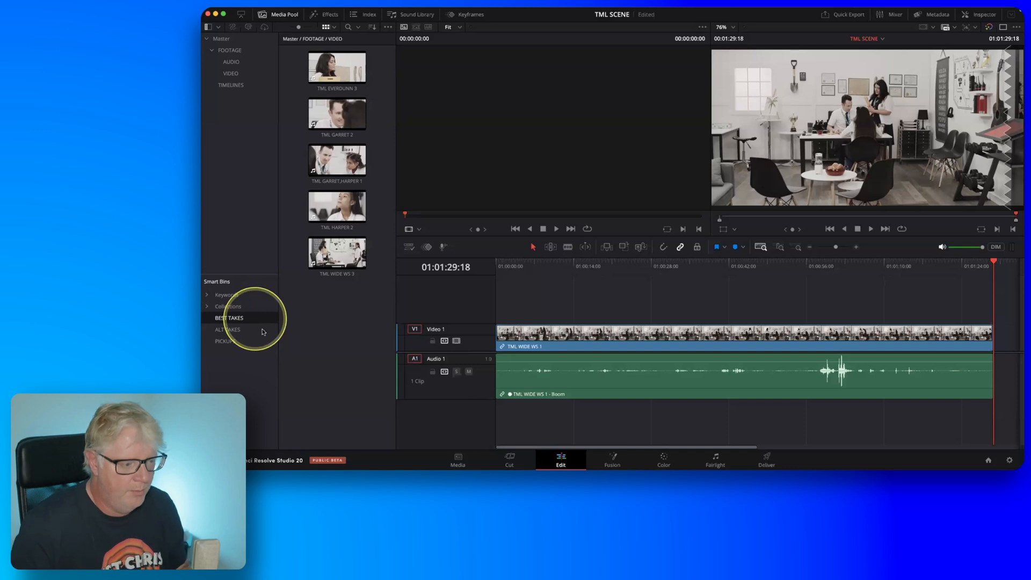
left_click_drag(527, 263, 477, 267)
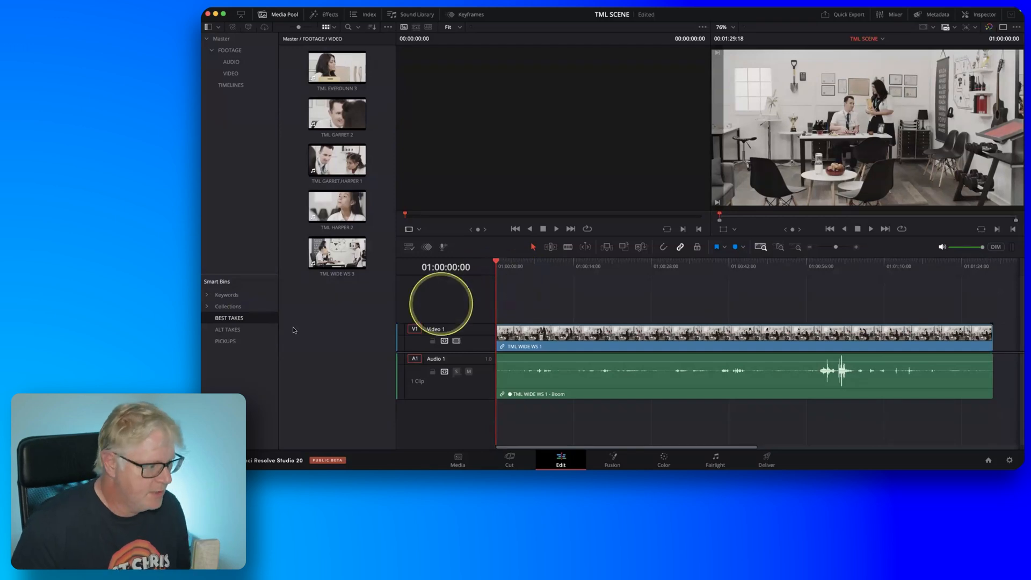
key("fn")
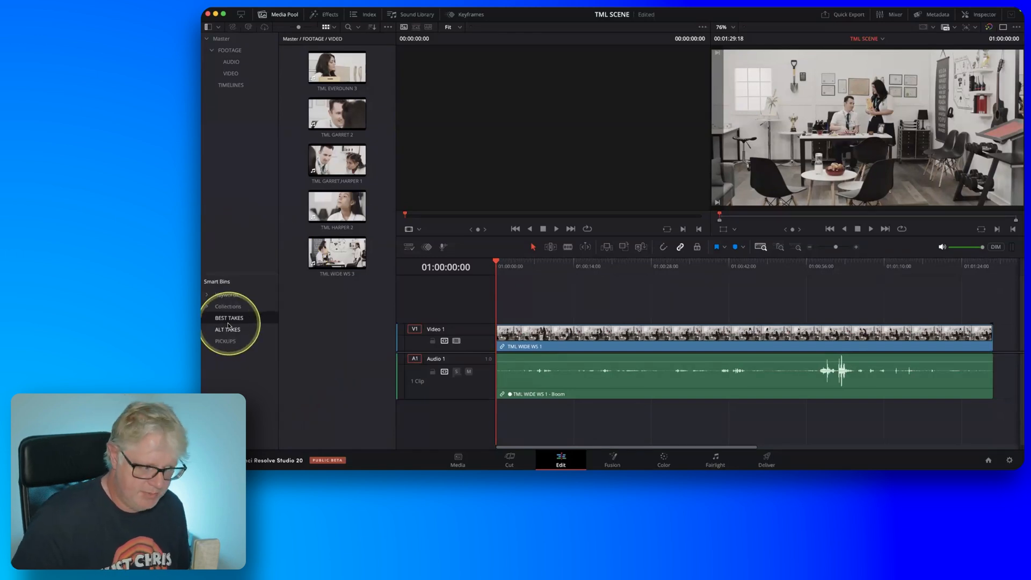
Load all five BEST TAKES clips into the source viewer together and check its list of loaded clips.
left_click_drag(381, 296, 537, 90)
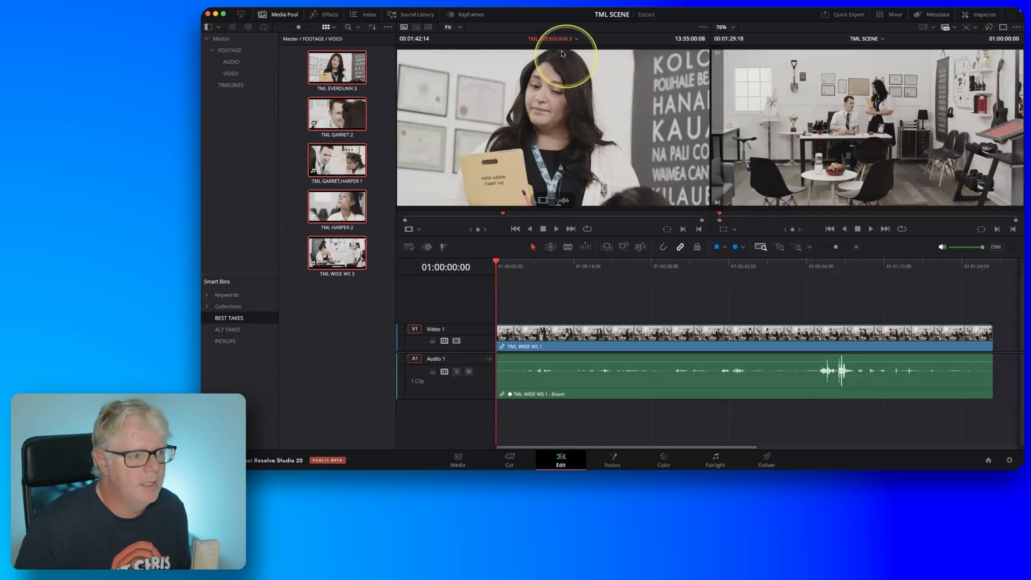
key("fn")
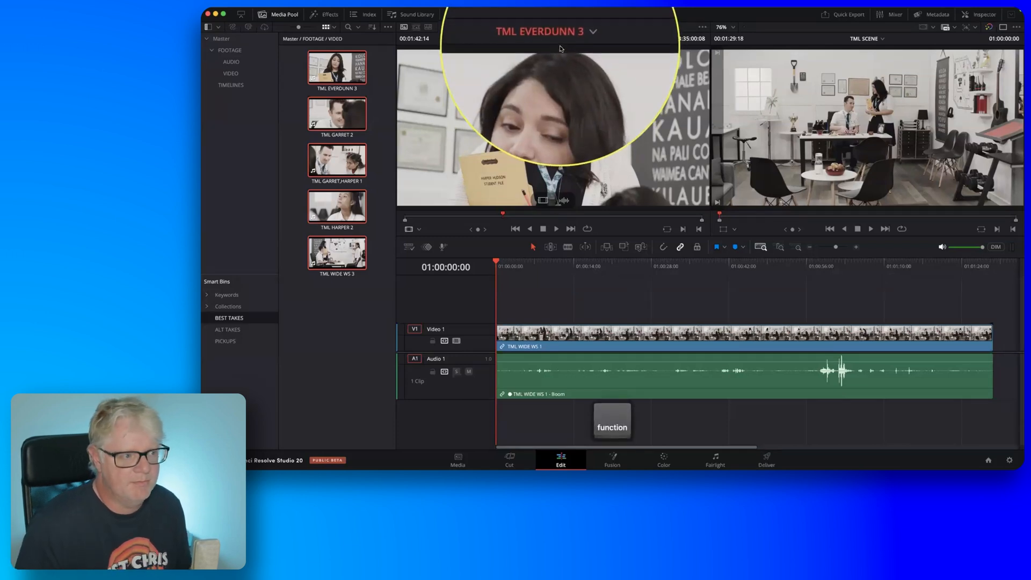
left_click(561, 40)
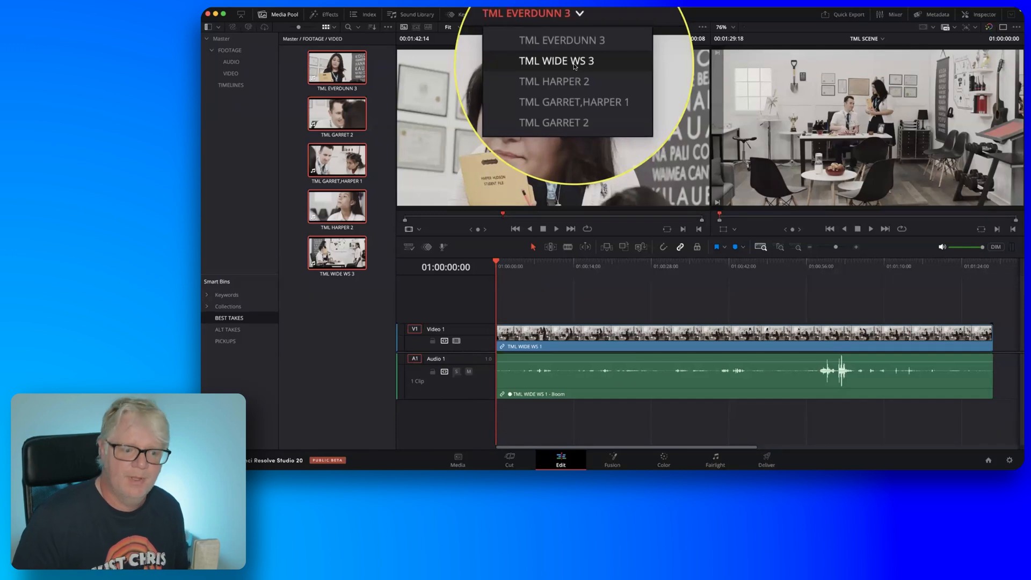
left_click(501, 114)
Hide the Media Pool and enlarge both viewers by lowering the divider above the timeline.
left_click(290, 15)
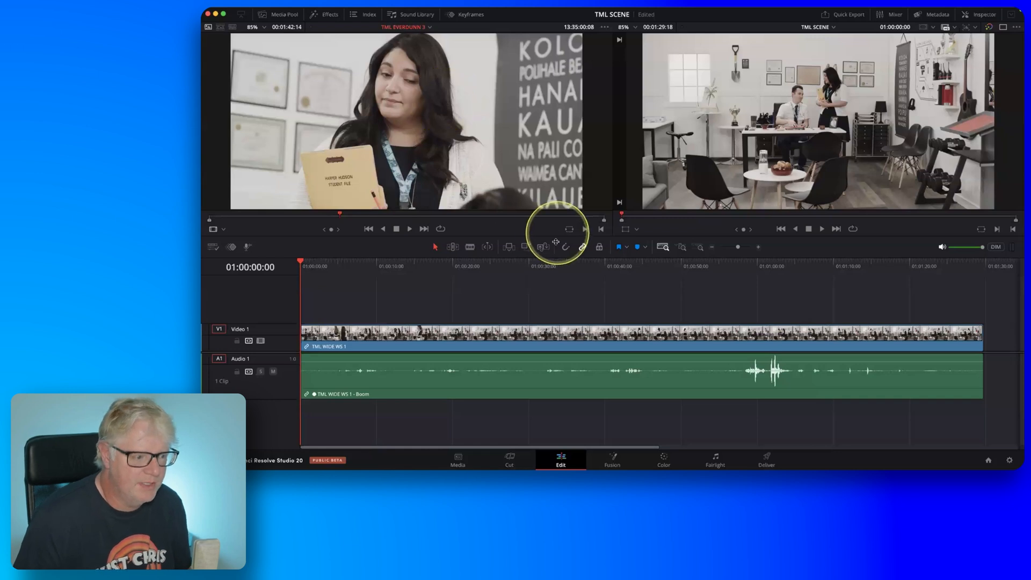
left_click_drag(556, 235, 556, 260)
Enable Show Audio Waveform in Source Clip for the source viewer.
left_click(604, 27)
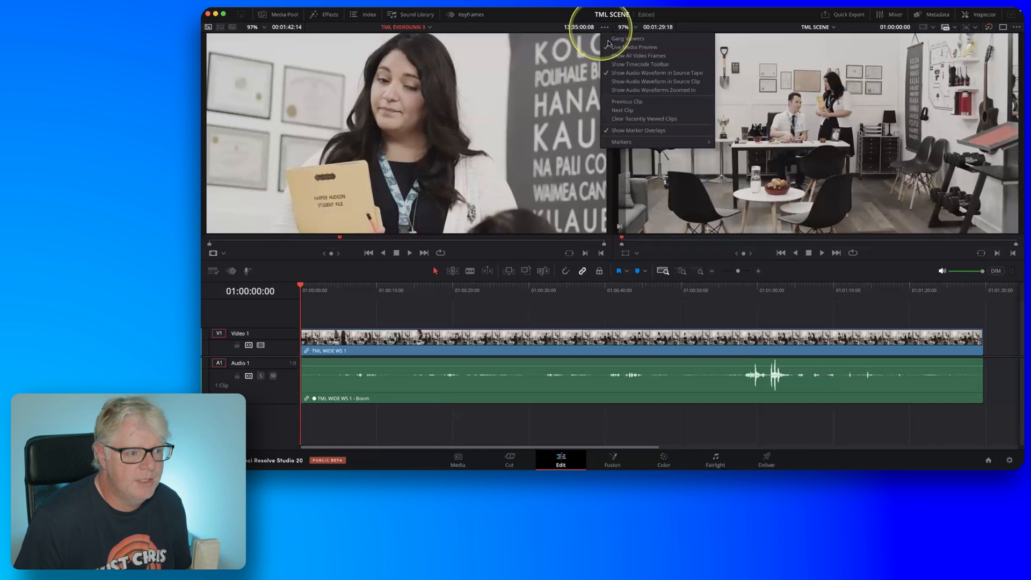
key("fn")
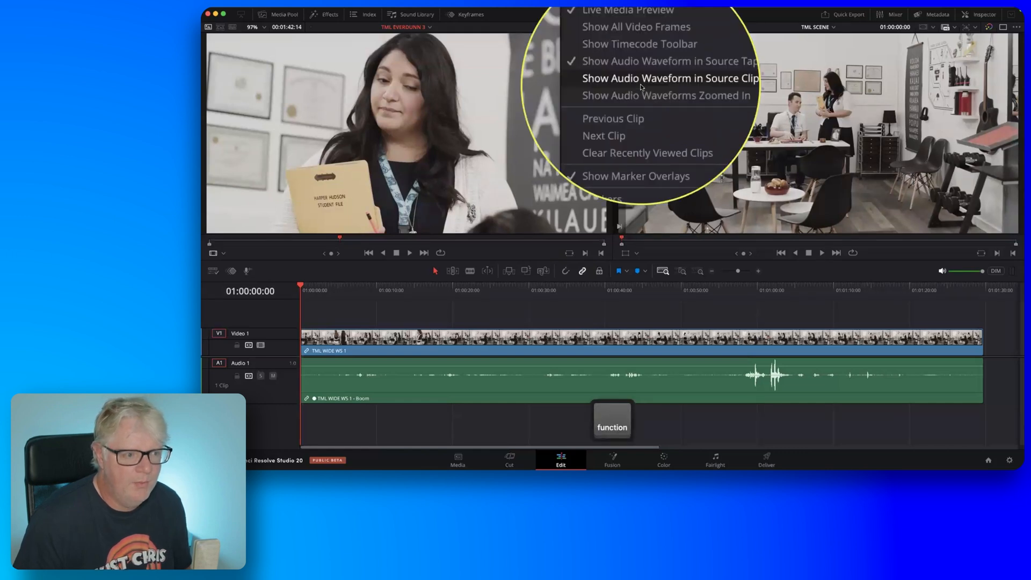
left_click(640, 87)
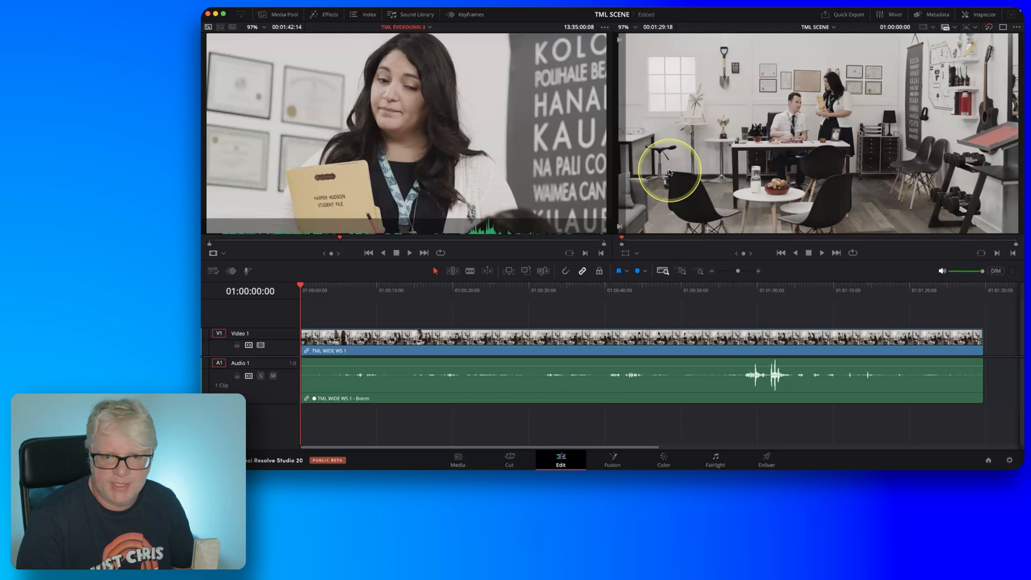
Switch the source viewer to TML WIDE WS 3 and scrub to 14:45:50:04, before the girl reaches the desk.
left_click(419, 28)
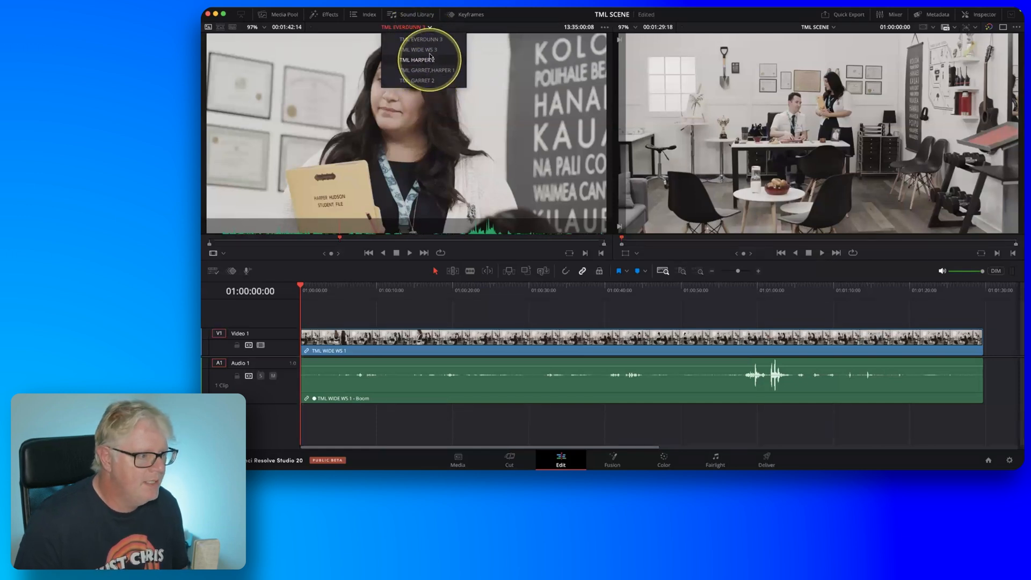
key("fn")
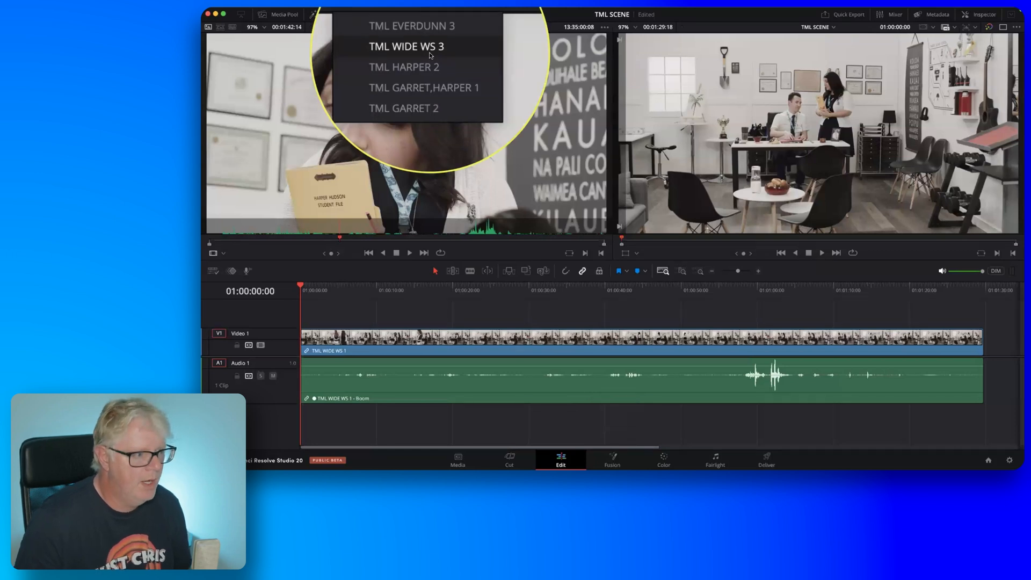
left_click(430, 55)
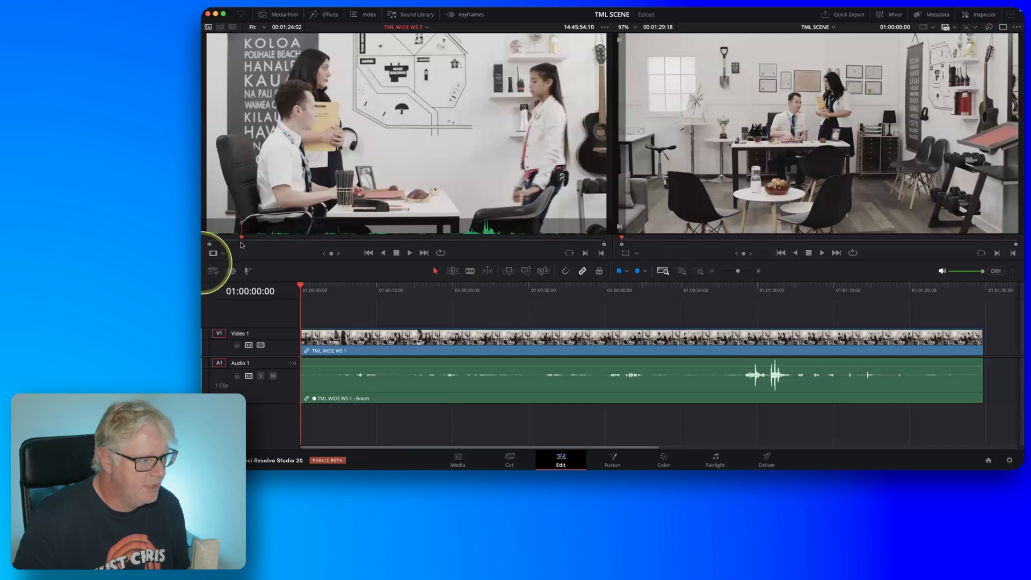
left_click_drag(242, 238, 455, 243)
left_click_drag(313, 246, 222, 242)
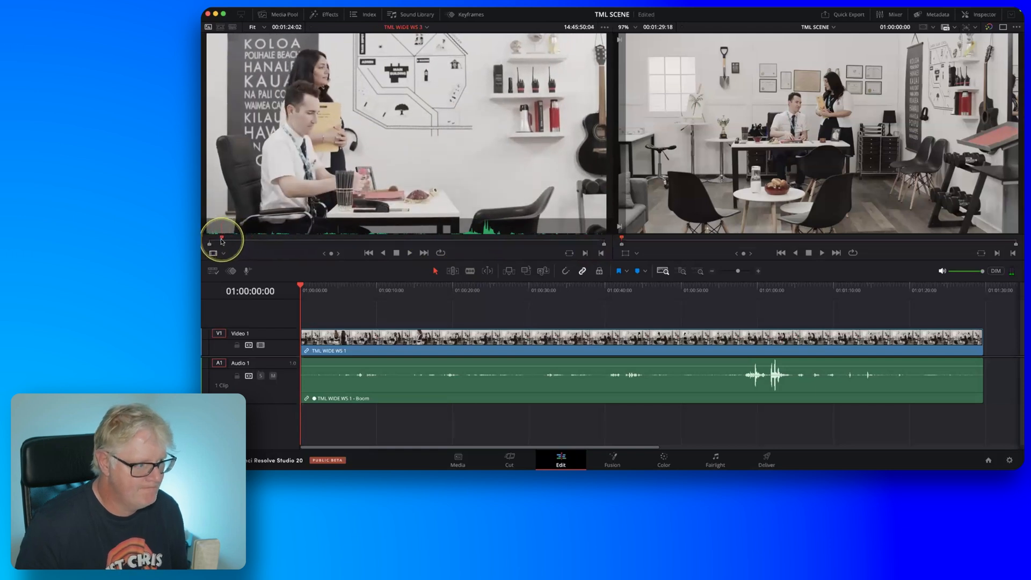
Play the TML SCENE timeline and mark an In point at 01:00:17:18, as the girl is about to sit down.
left_click(352, 304)
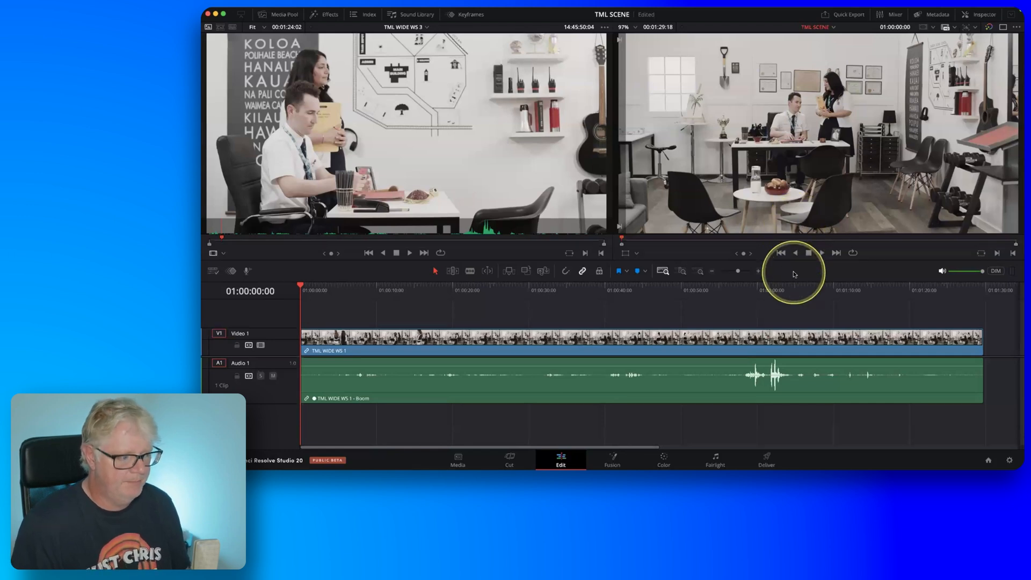
key("space")
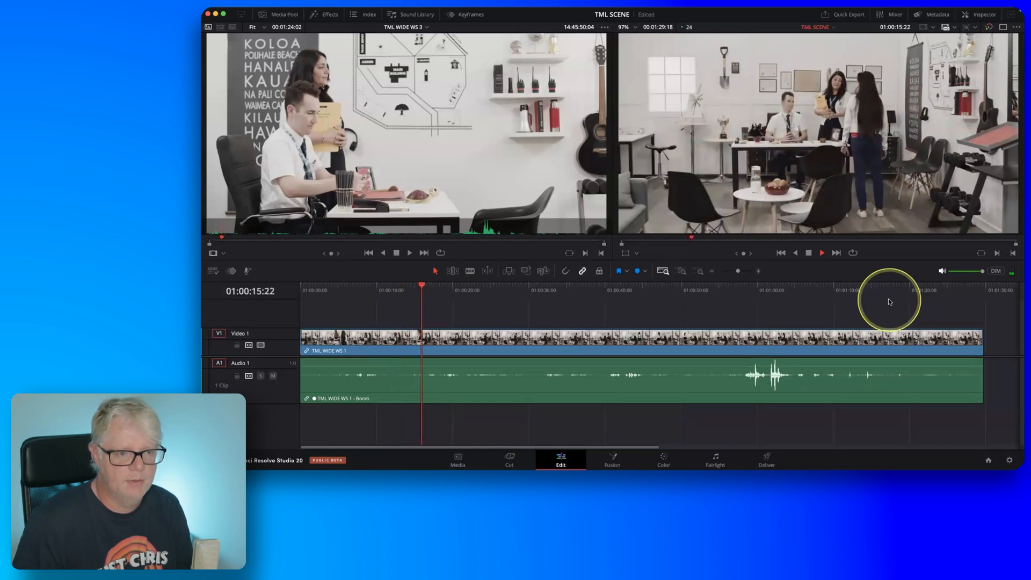
key("k")
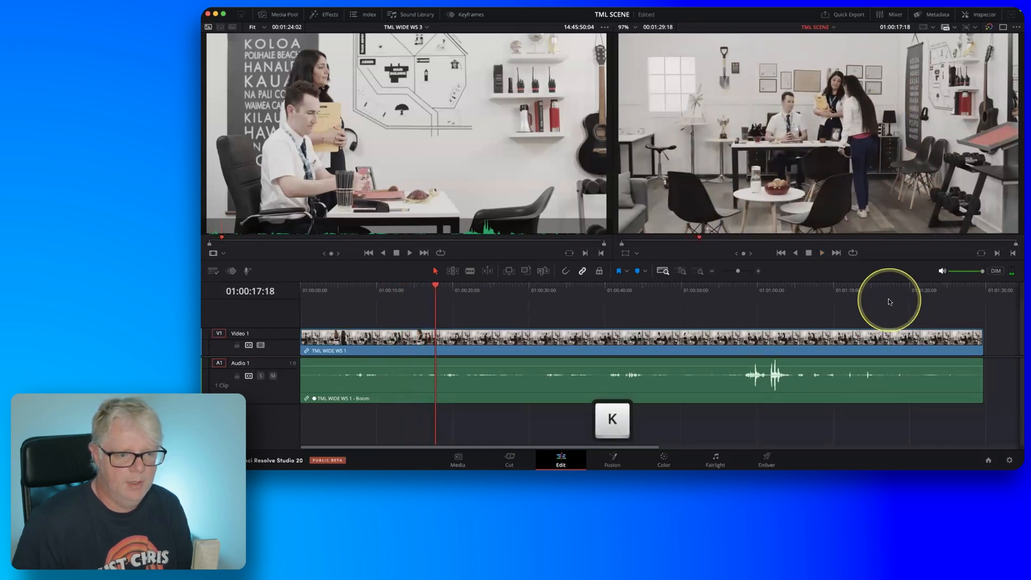
key("fn")
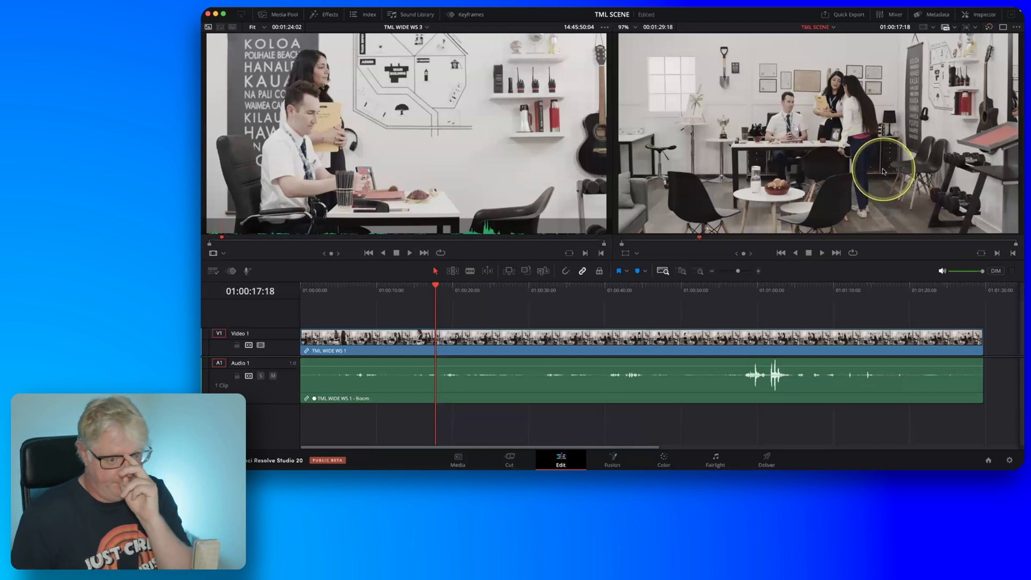
key("i")
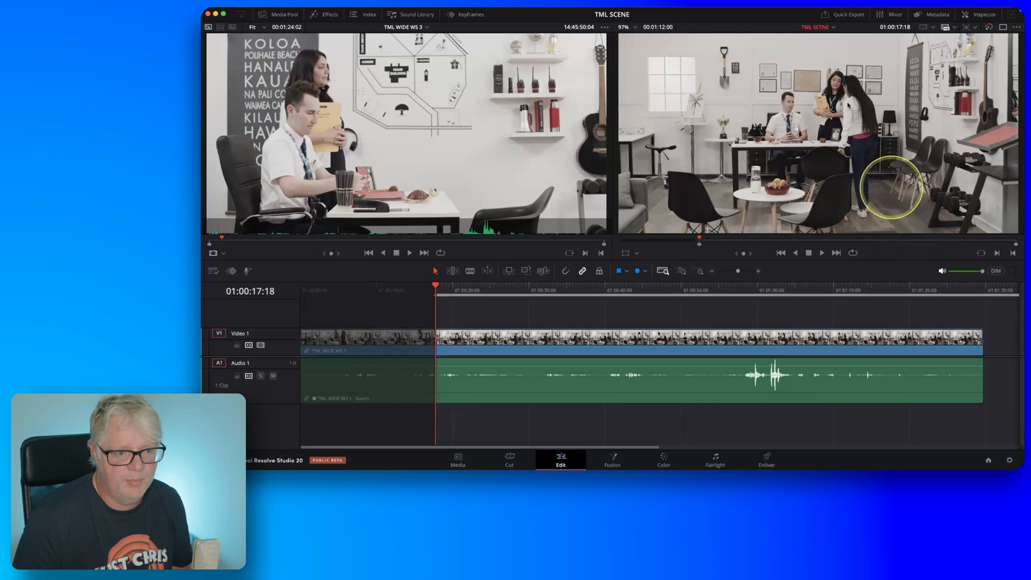
key("fn")
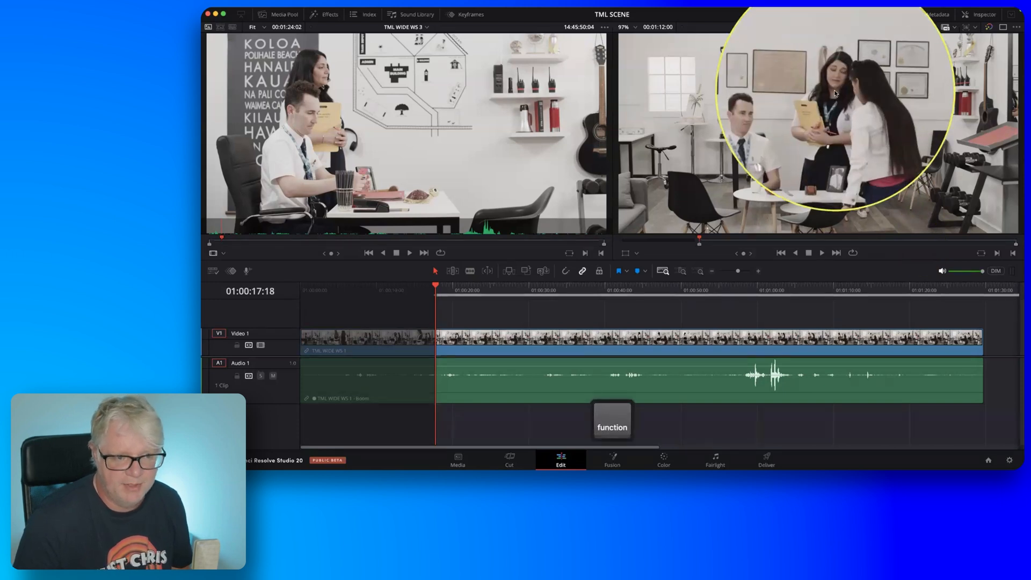
key("fn")
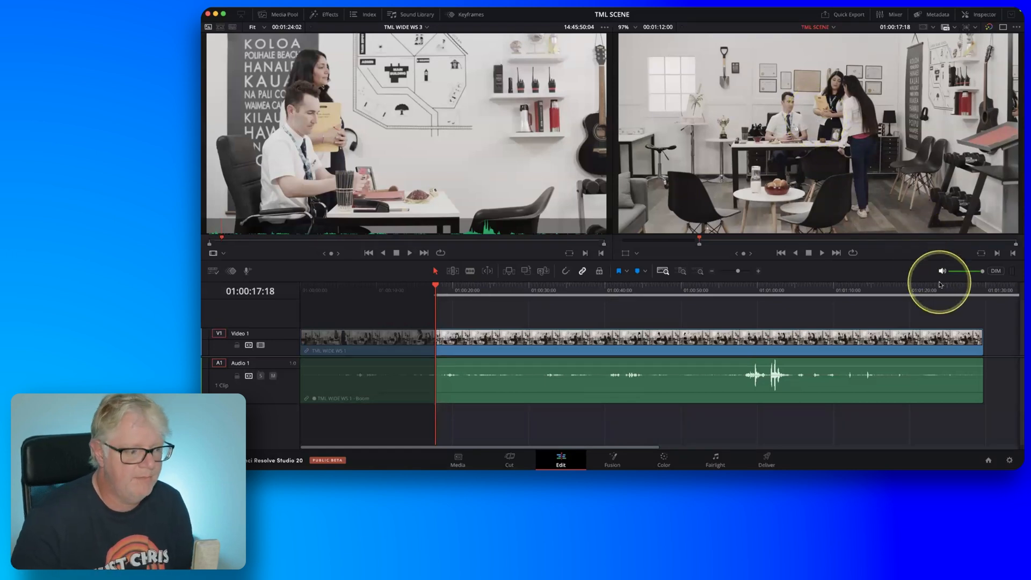
Continue playing the timeline and mark an Out point at 01:00:29:04, with the girl seated.
key("l")
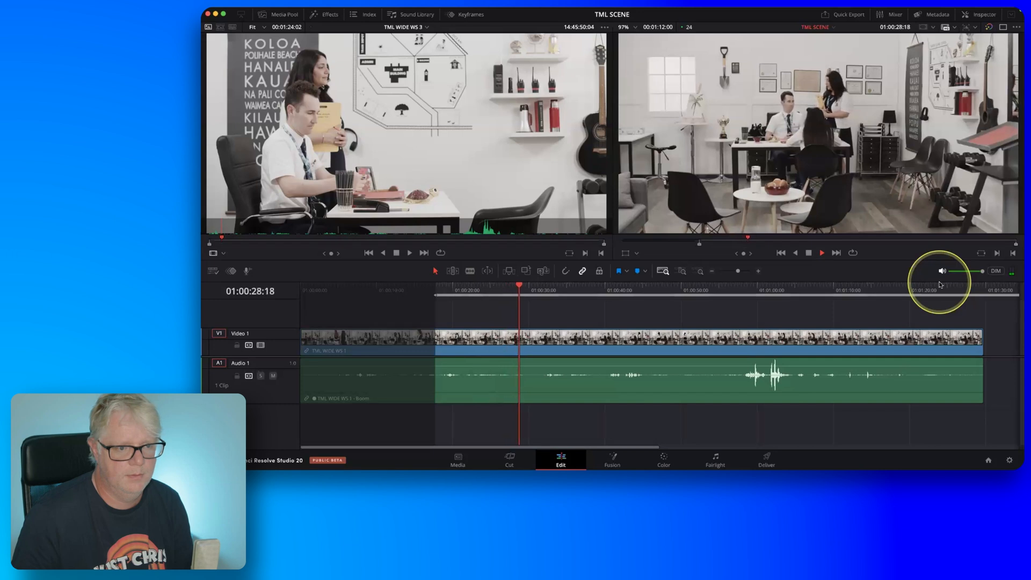
key("k")
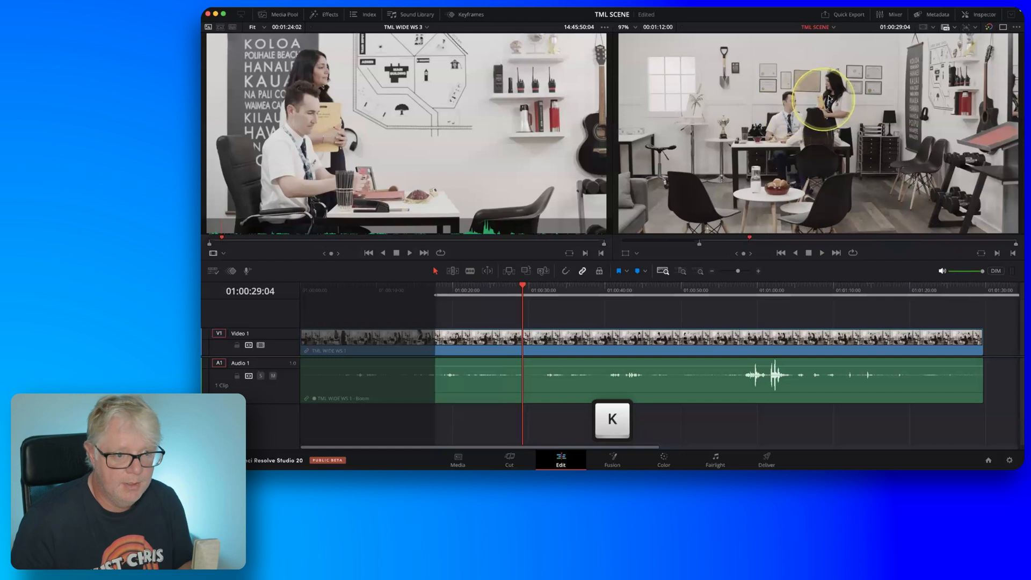
key("fn")
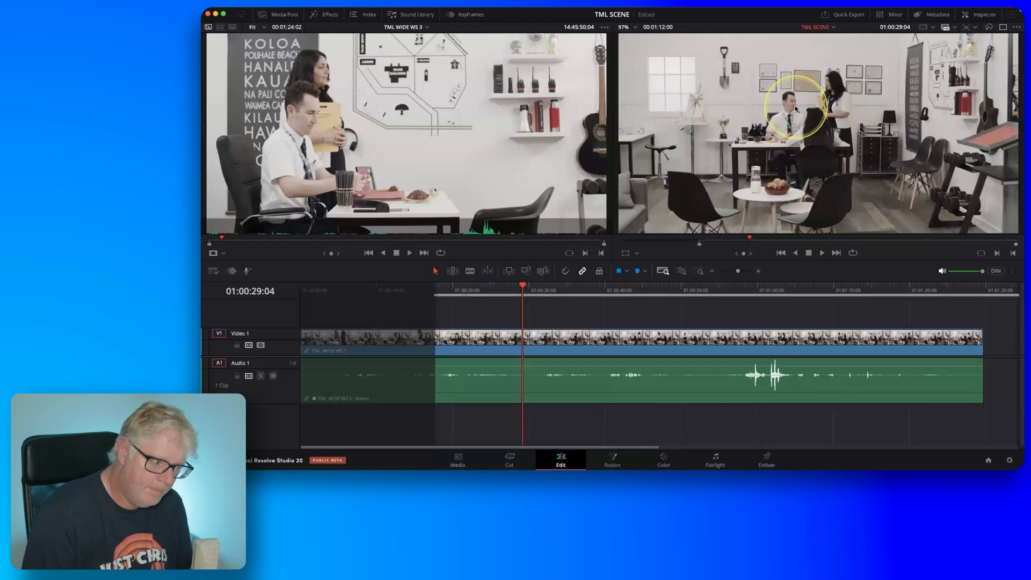
key("o")
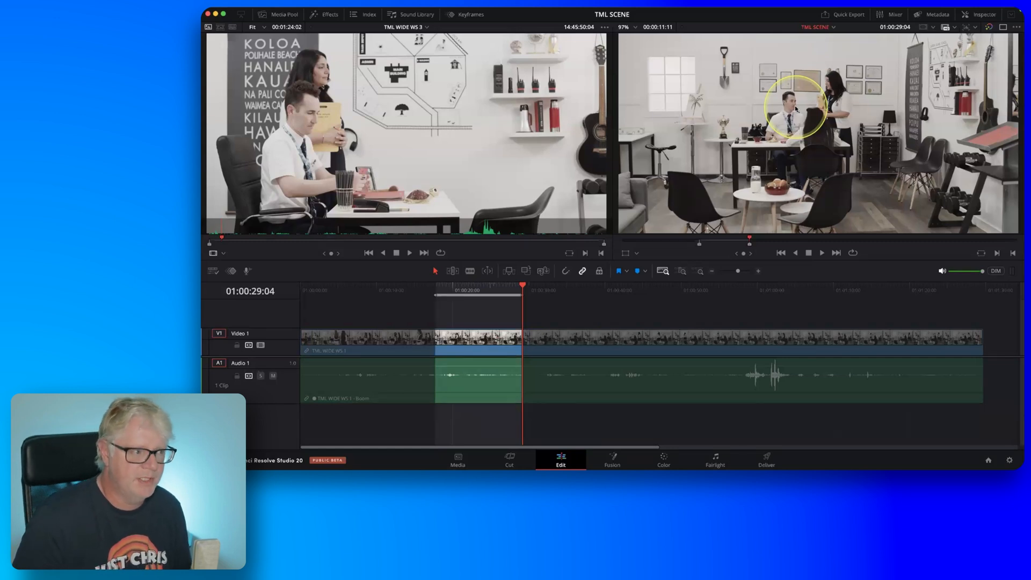
Cue TML WIDE WS 3 in the source viewer to 14:45:54:23, as the girl reaches the chair, and mark an In point.
key("q")
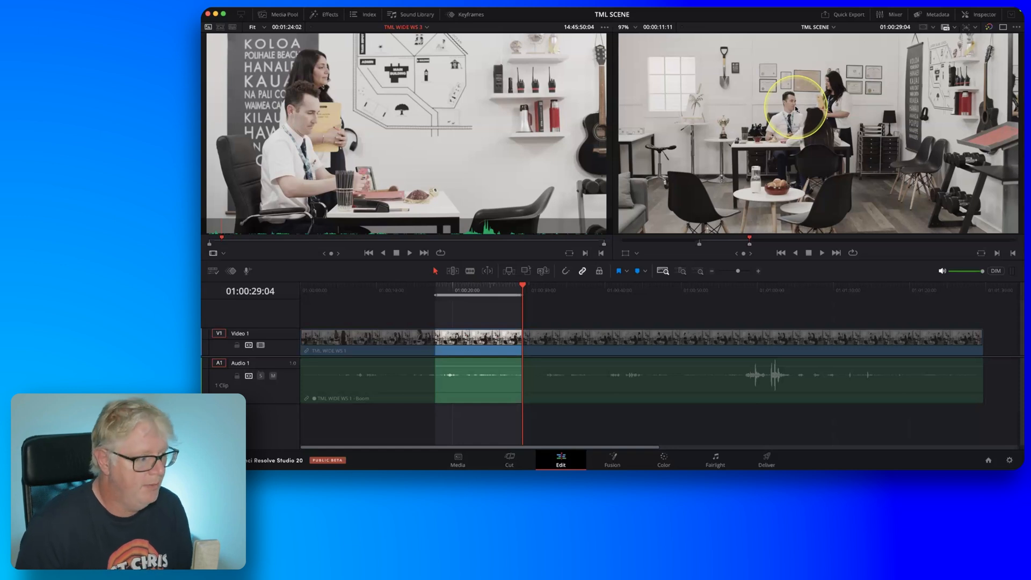
key("l")
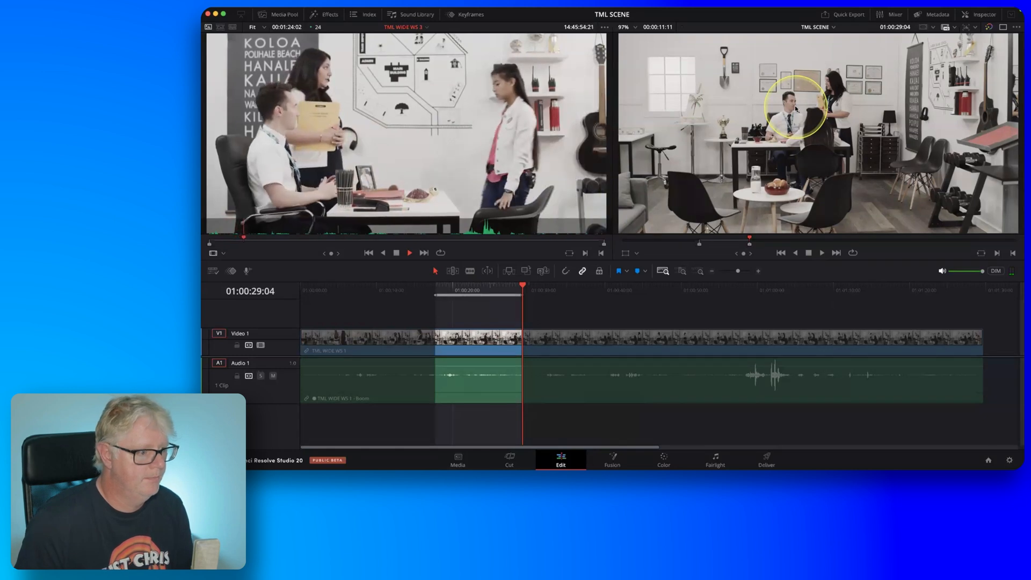
key("k")
key("j")
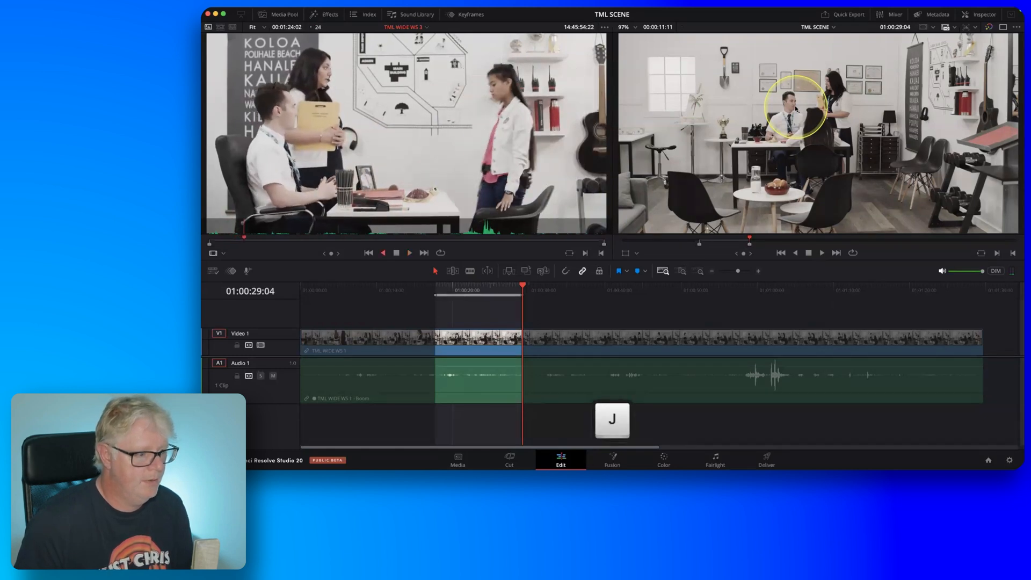
key("l")
key("k")
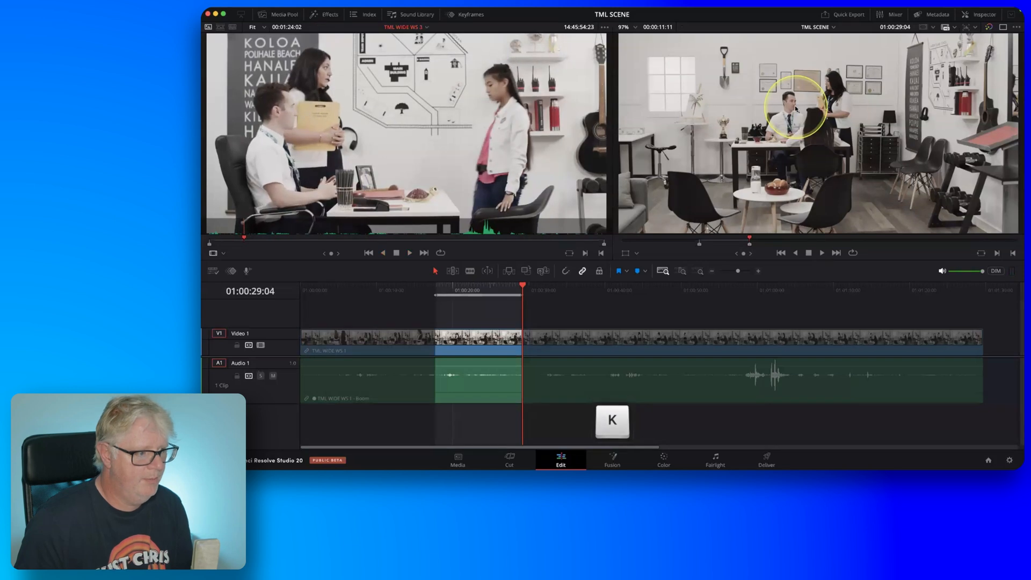
key("fn")
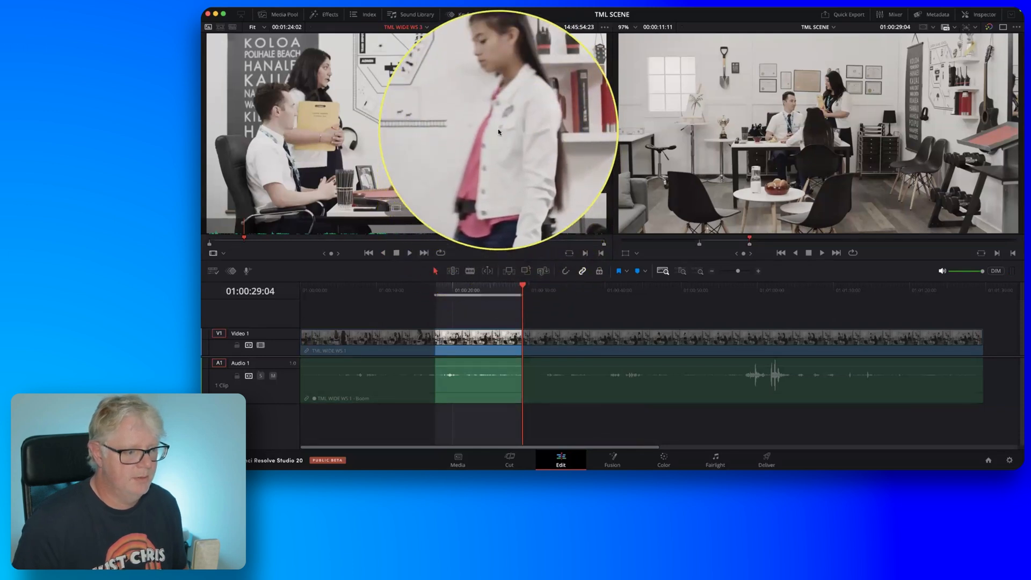
key("i")
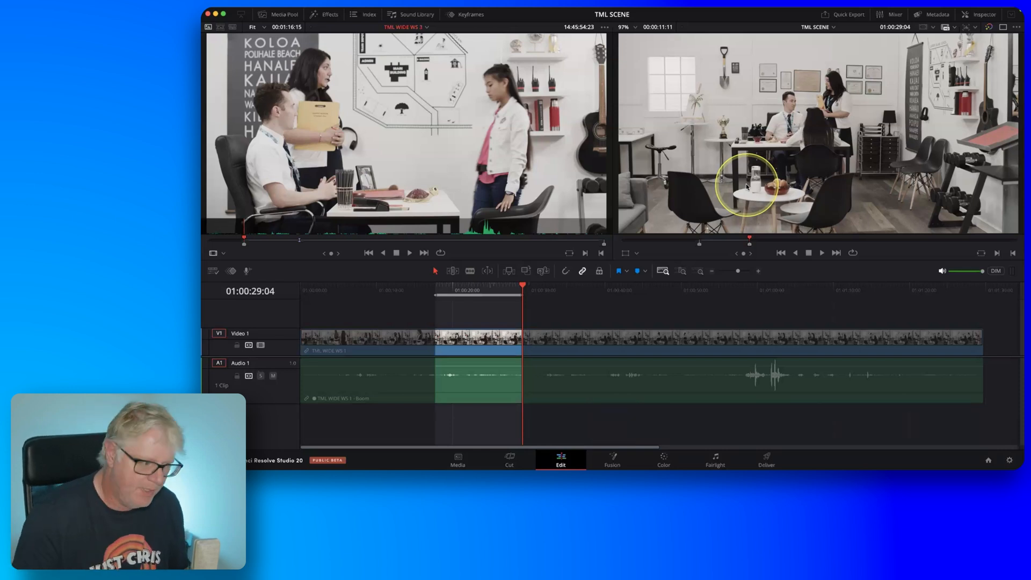
key("fn")
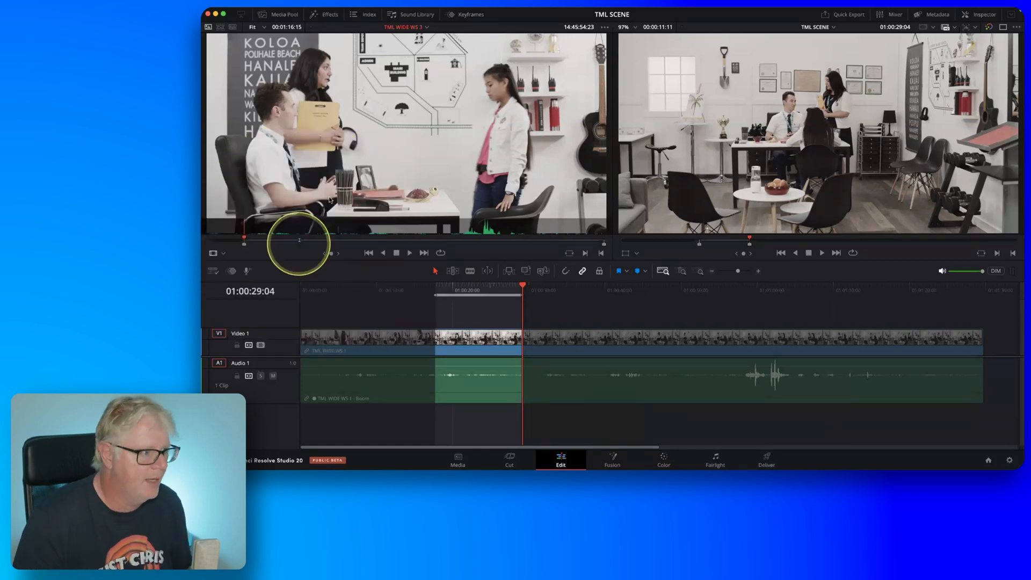
Check the view options for Show Preview Marks without changing them.
left_click(410, 12)
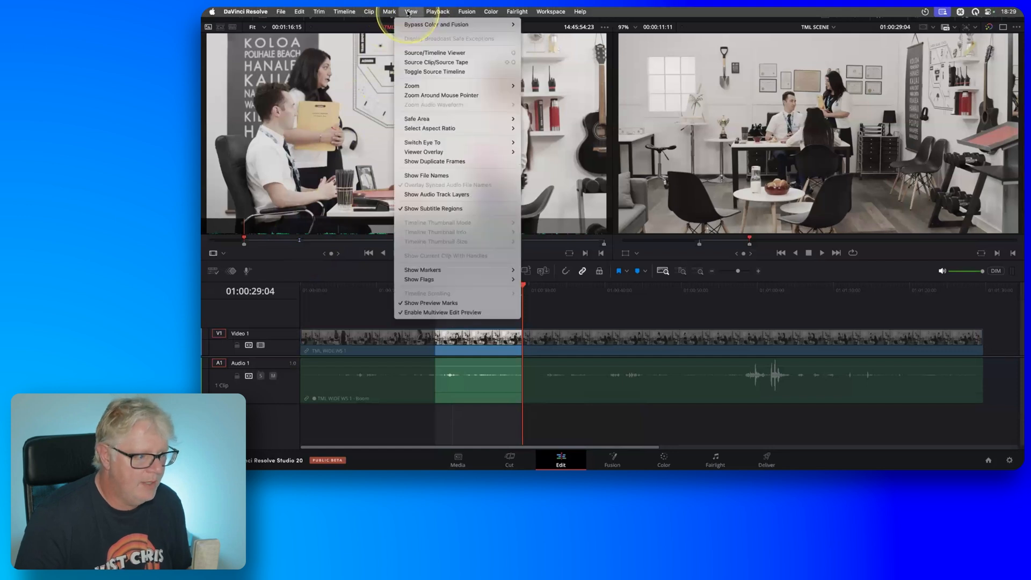
key("fn")
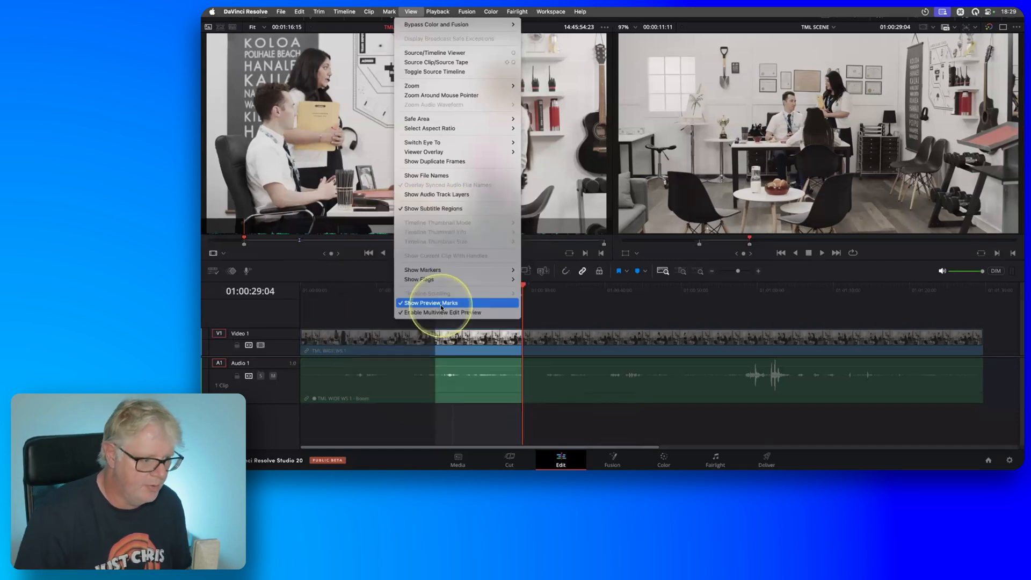
left_click(546, 315)
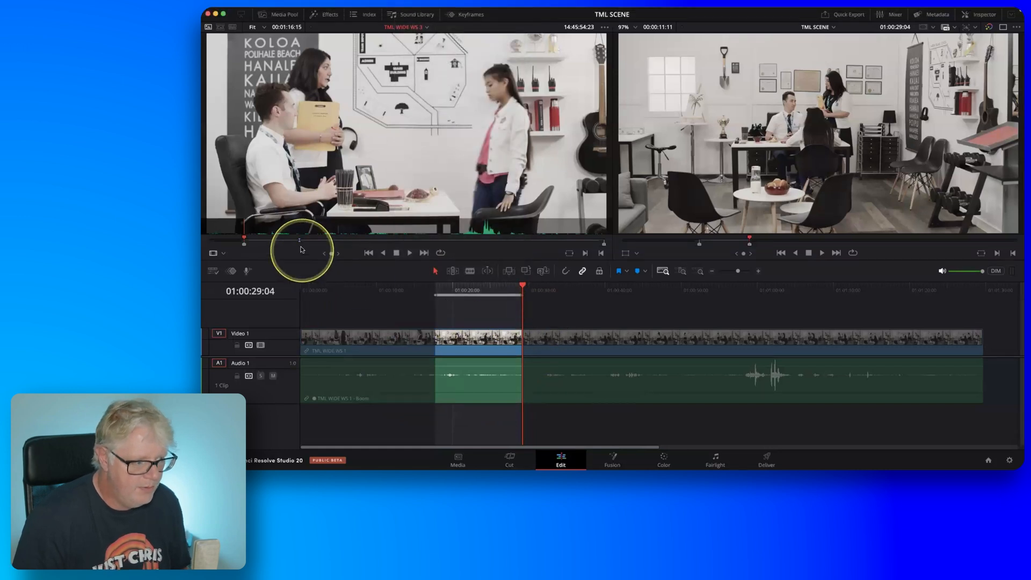
Overwrite the marked timeline section with TML WIDE WS 3 from its In point and raise the new clip's audio level.
key("fn")
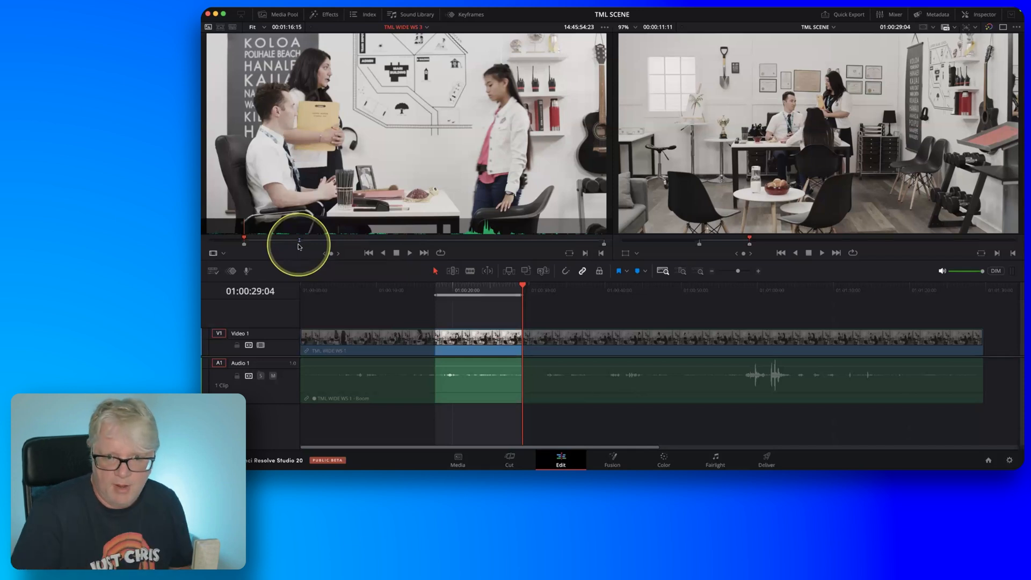
left_click(526, 271)
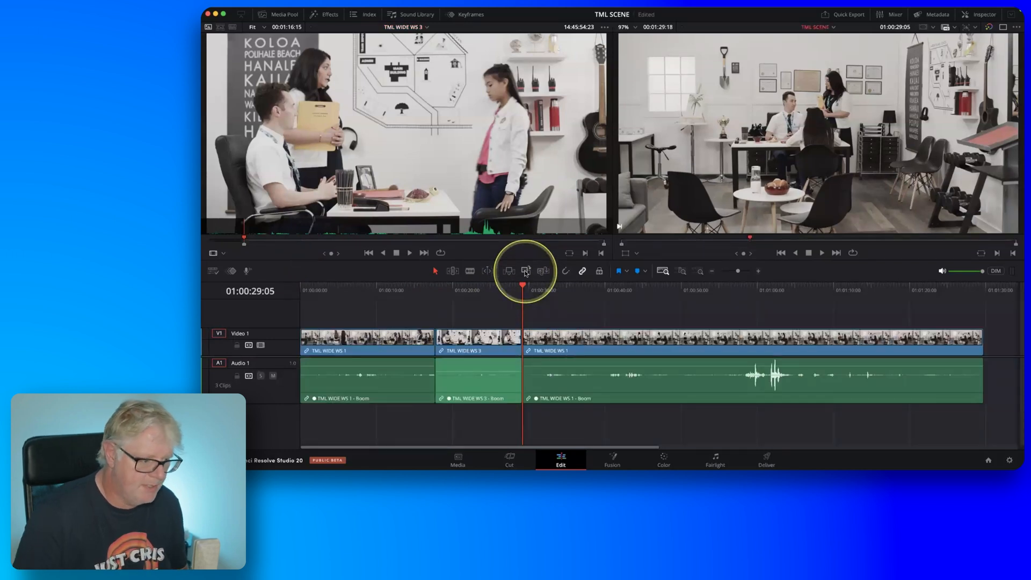
left_click_drag(486, 372, 486, 361)
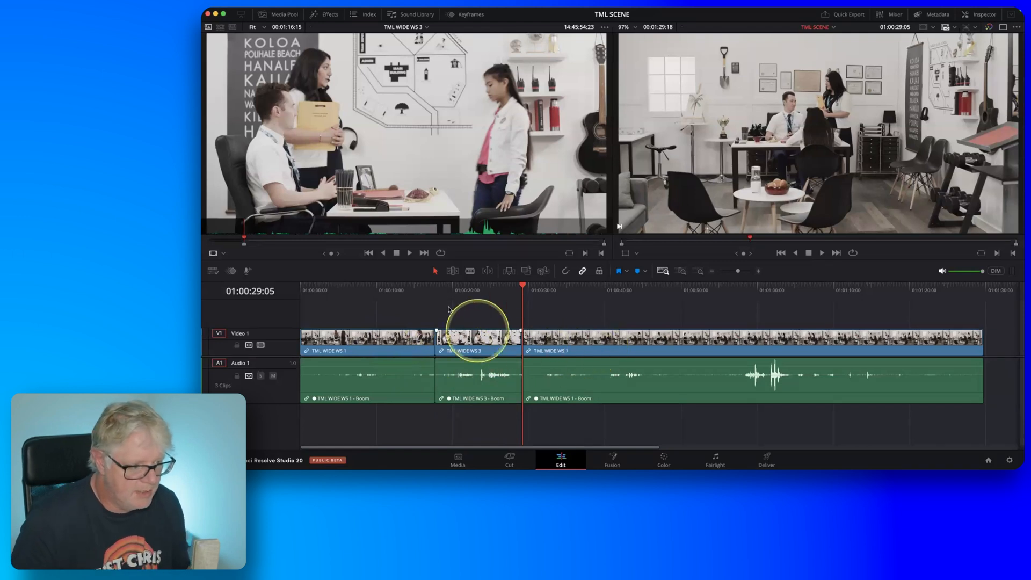
Play the TML SCENE timeline from 01:00:14:16 through the replaced section to review both cuts.
left_click(411, 287)
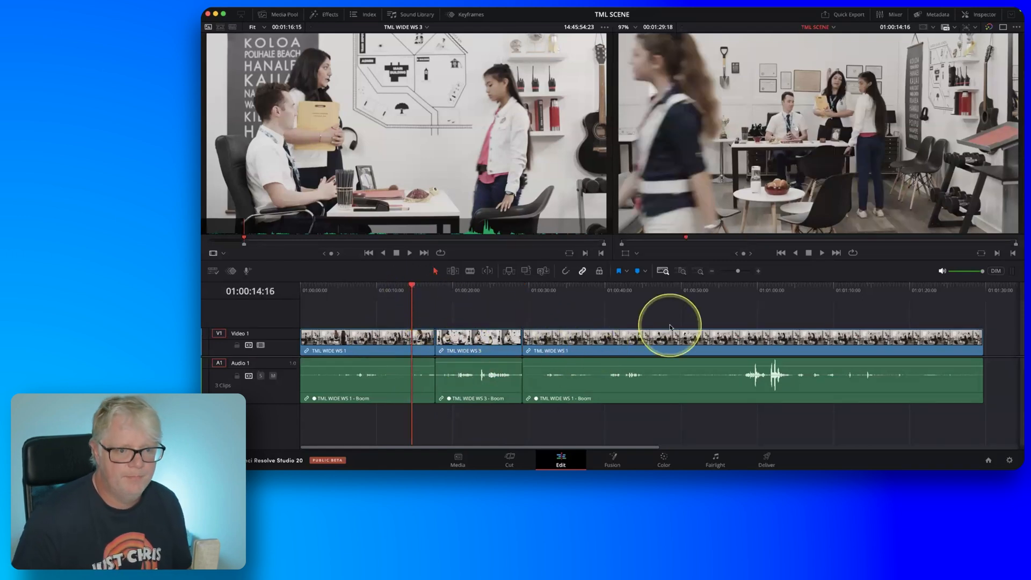
key("space")
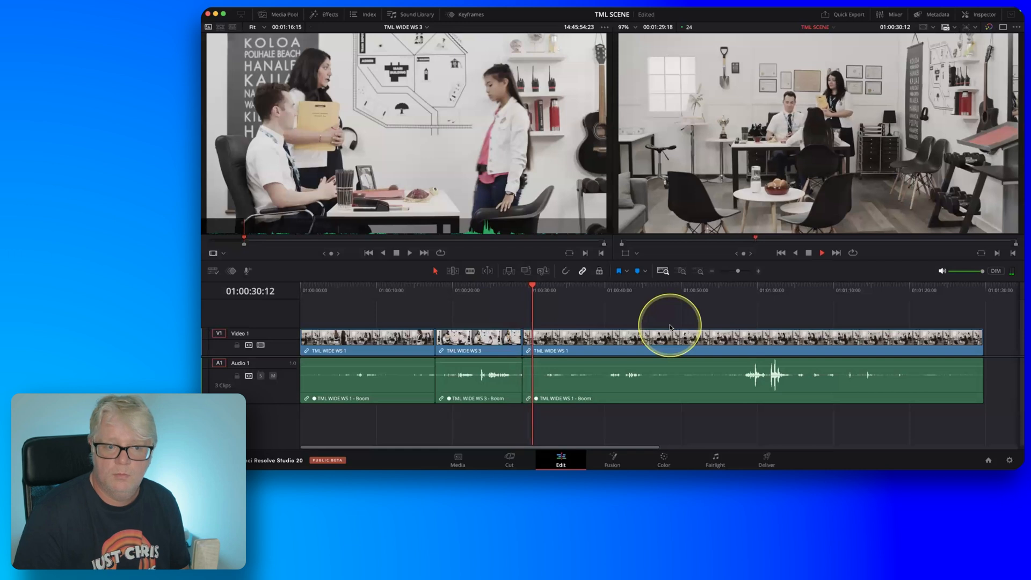
key("space")
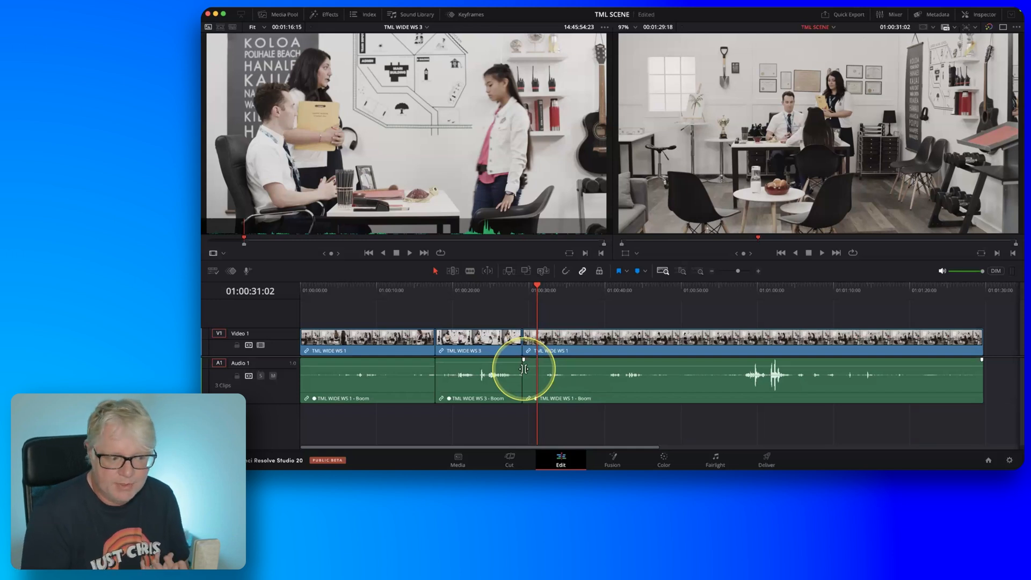
Undo the audio level change and the overwrite edit of TML WIDE WS 3.
key("fn")
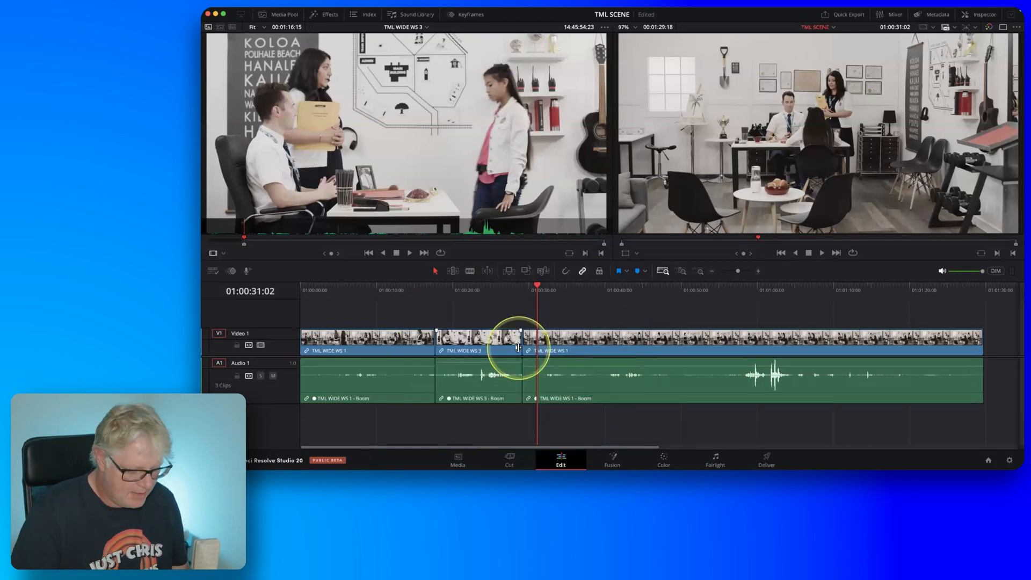
key("super+z")
key("super+z")
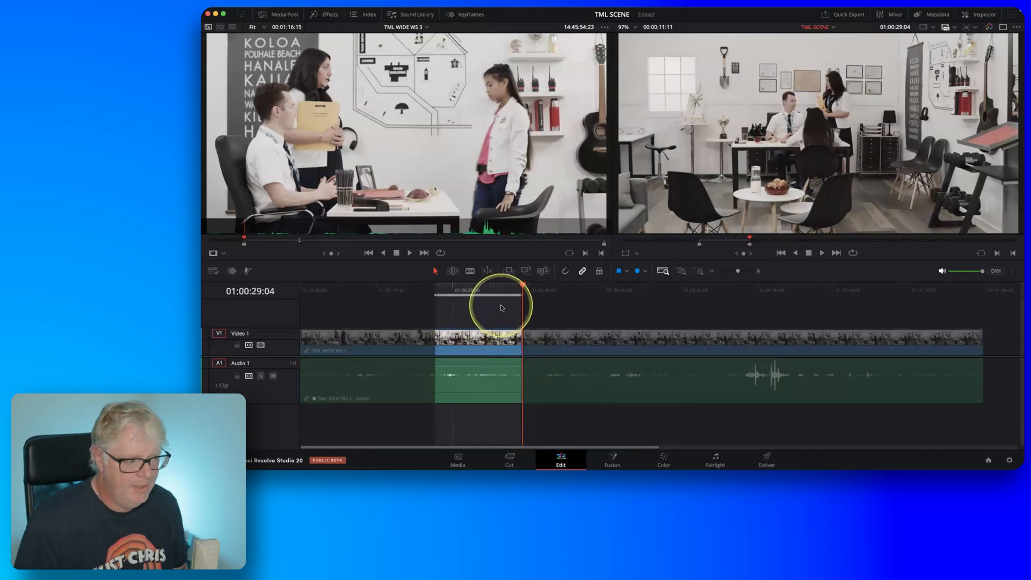
Play TML WIDE WS 3 in the source viewer and mark an Out point at 14:46:08:21, with the girl seated.
key("q")
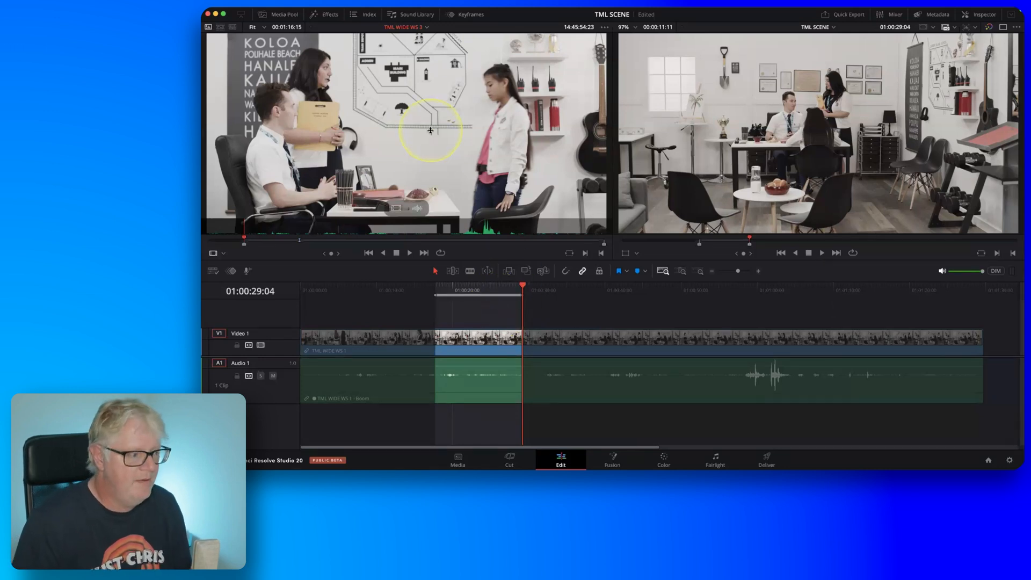
key("l")
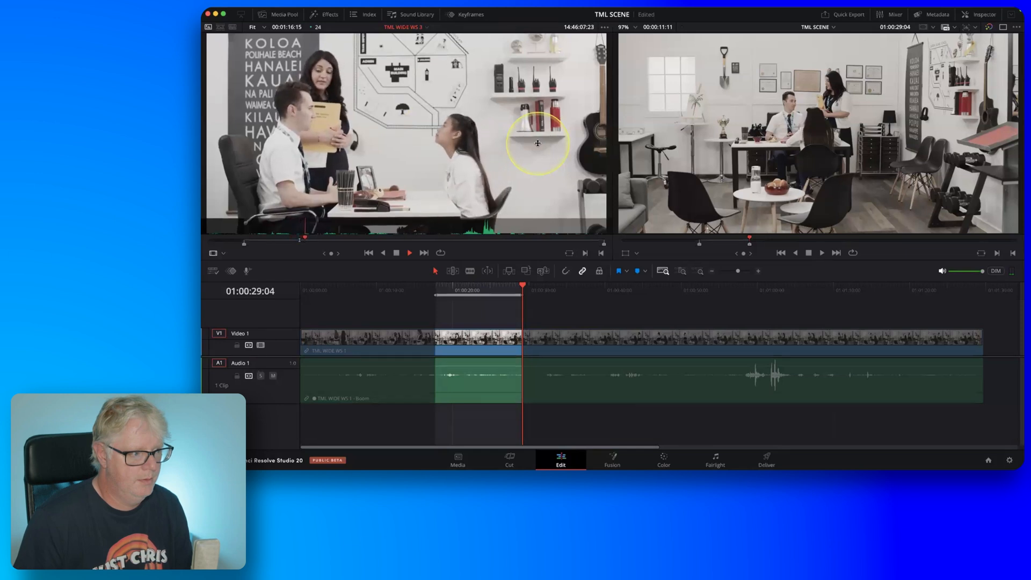
key("k")
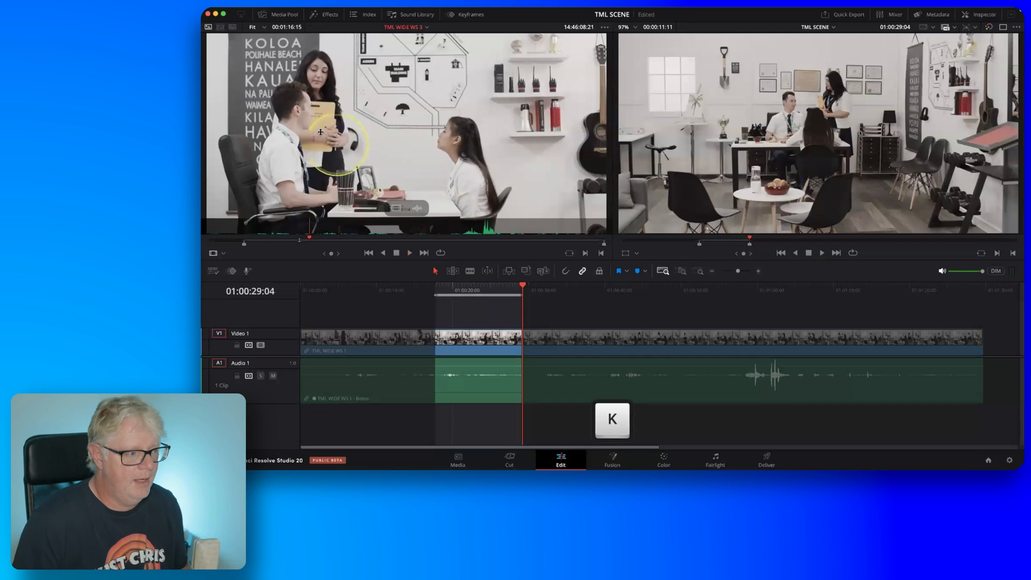
left_click(305, 121)
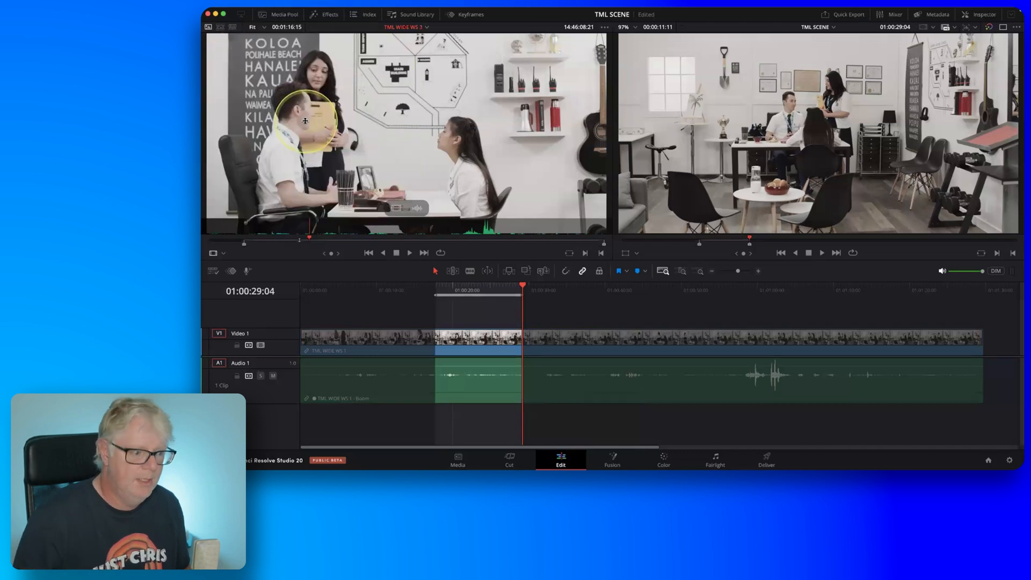
left_click(510, 339)
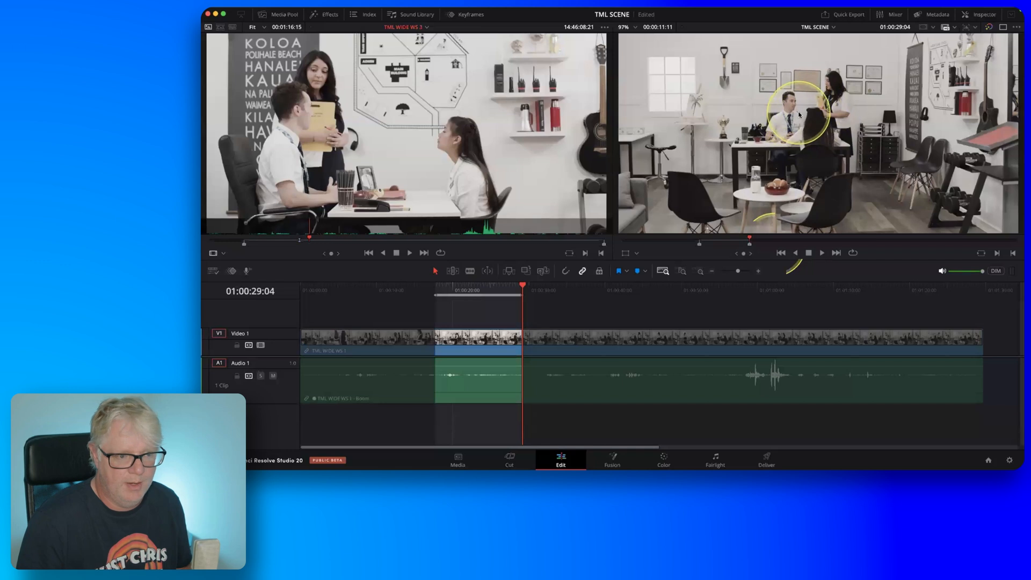
key("o")
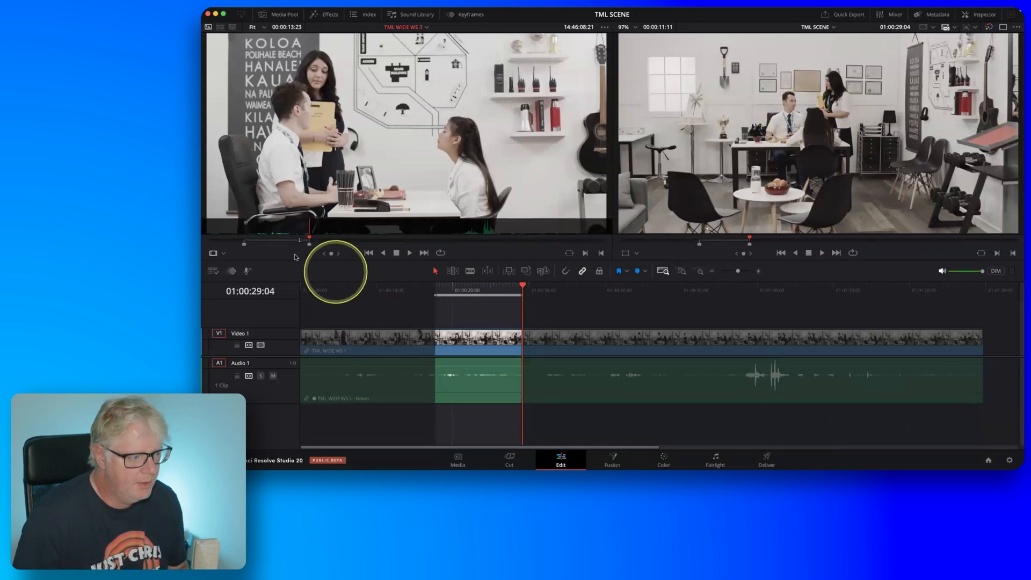
Ripple overwrite the marked timeline section with the marked range of TML WIDE WS 3 and raise the new clip's audio level.
key("fn")
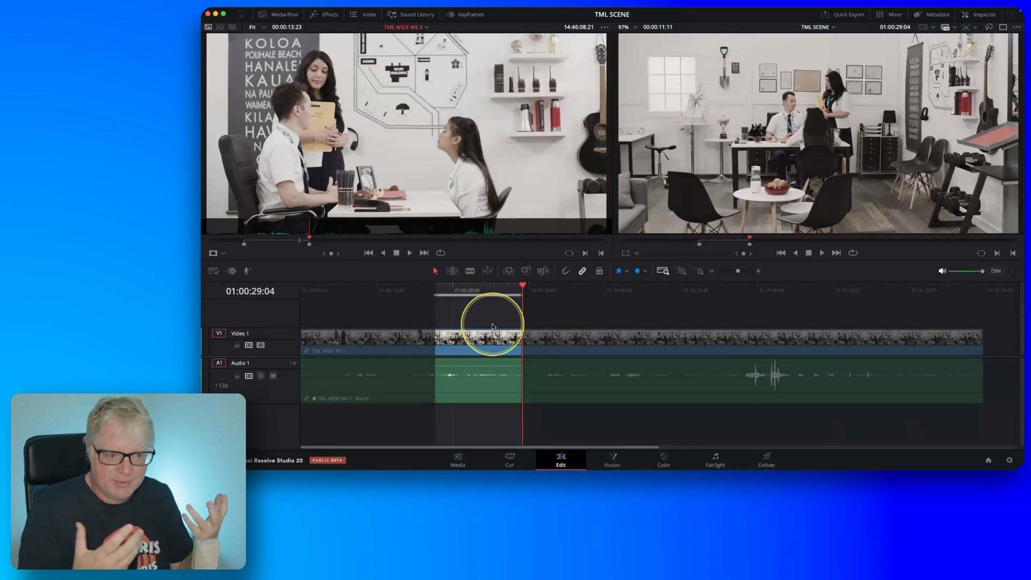
left_click_drag(493, 326, 1009, 186)
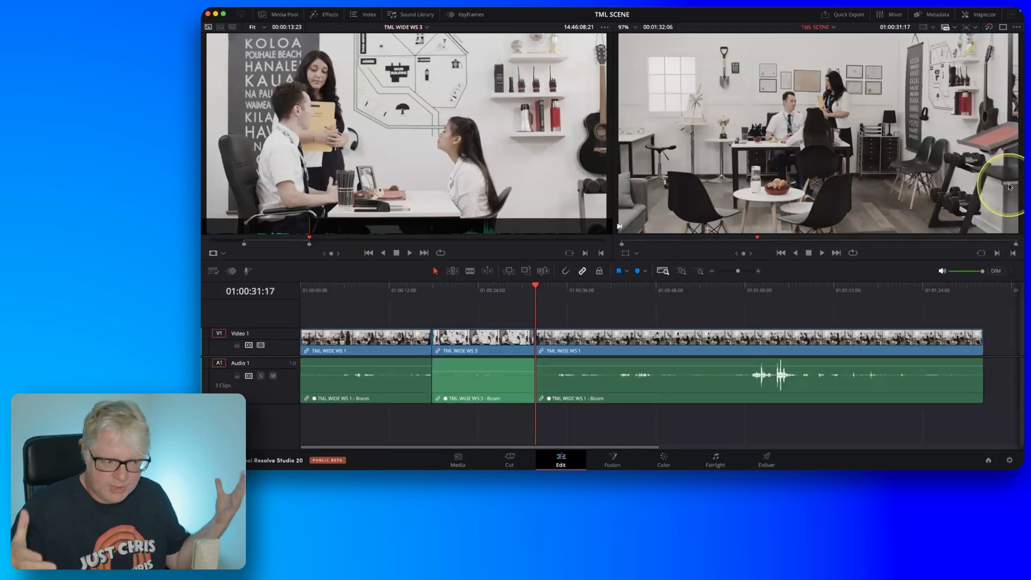
left_click_drag(490, 374, 491, 365)
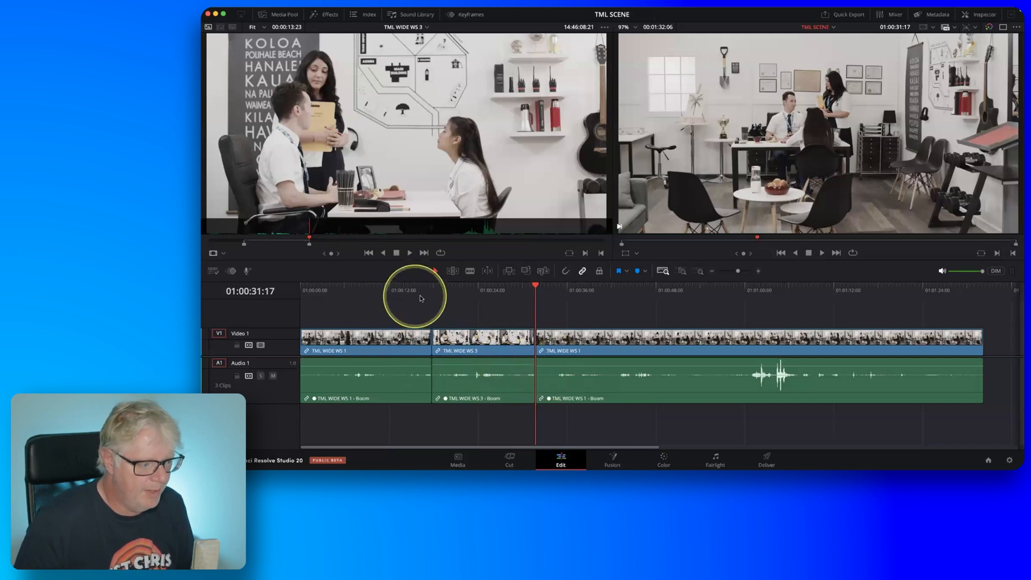
Play the timeline from 01:00:13:09 past the end of the TML WIDE WS 3 clip to review the ripple overwrite.
left_click(401, 292)
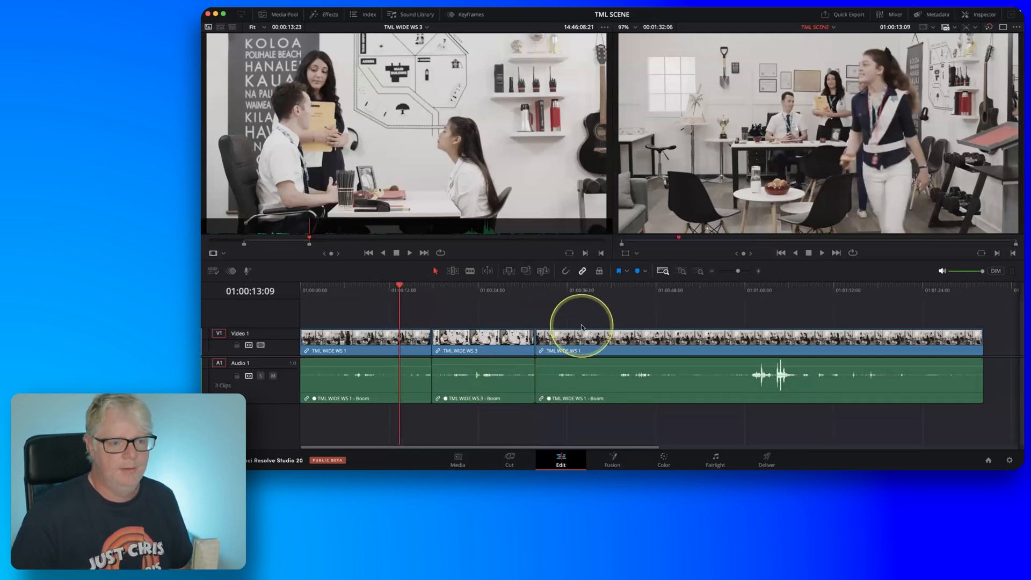
key("space")
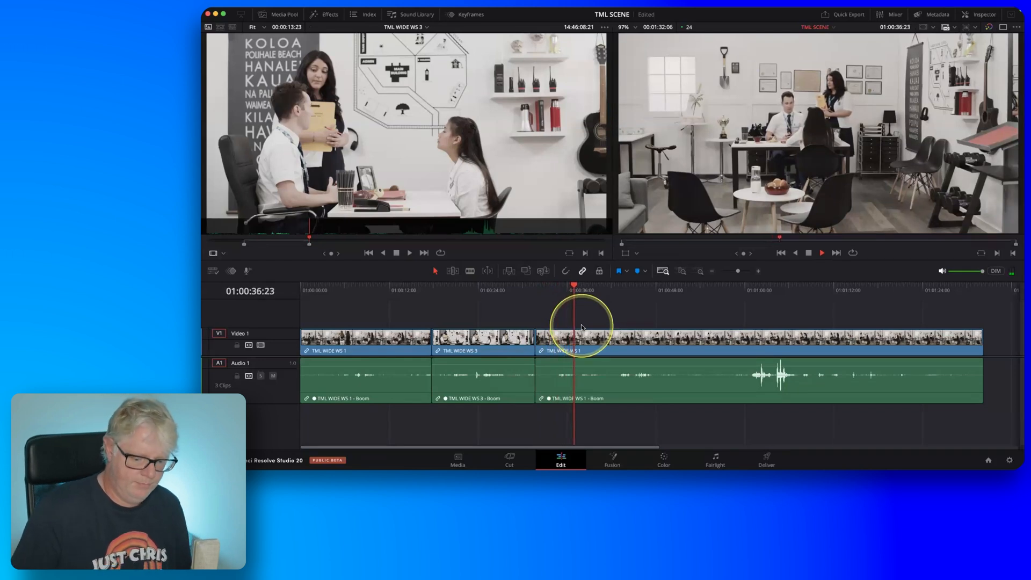
key("space")
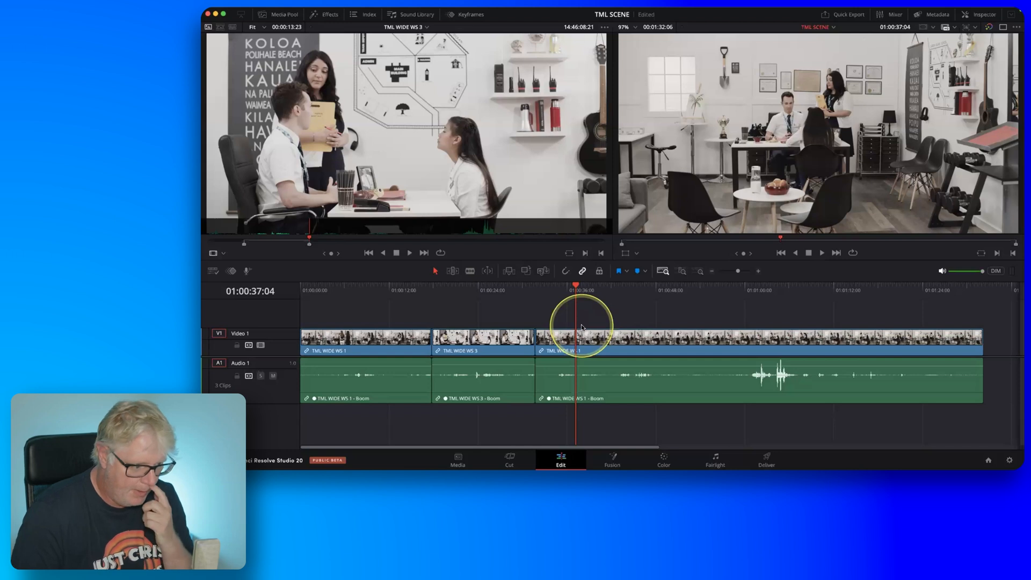
Go to the start of the last TML WIDE WS 1 clip at 01:00:31:17 and mark an In point on the timeline.
key("Up")
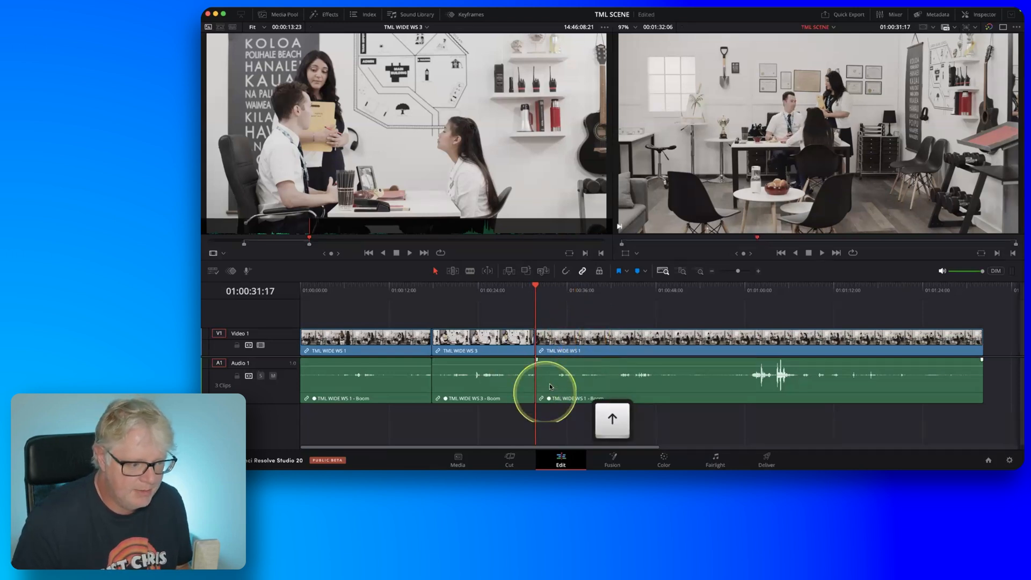
key("ctrl")
key("fn")
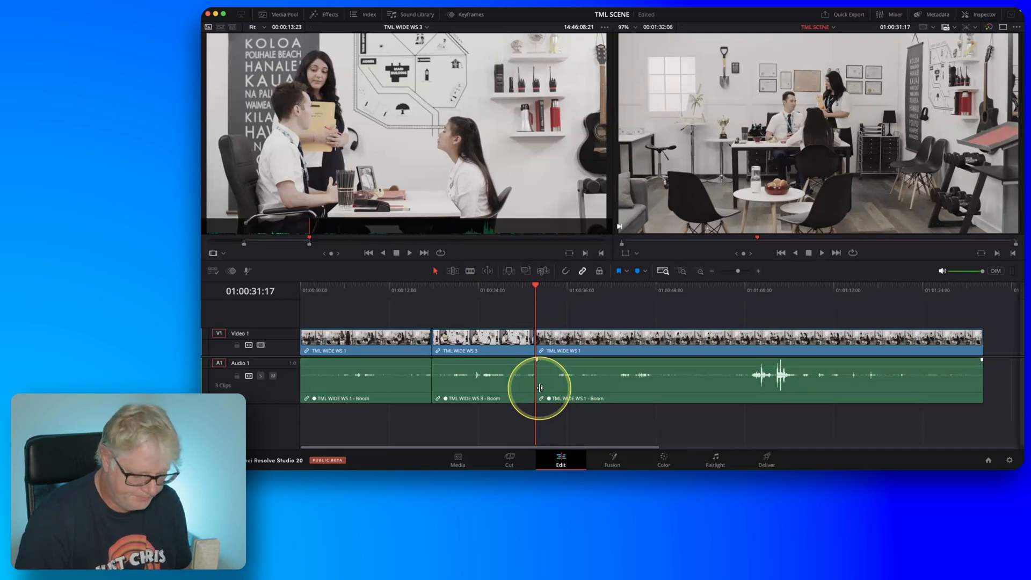
key("i")
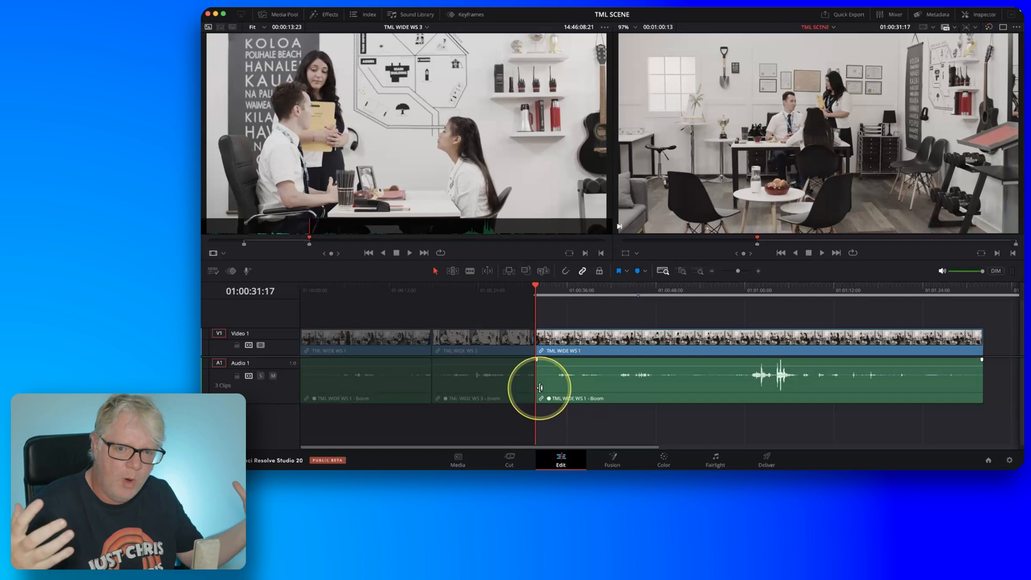
Scrub and play the timeline to 01:01:00:21, just before the loud audio peaks, and toggle audio scrubbing.
left_click_drag(564, 295, 678, 291)
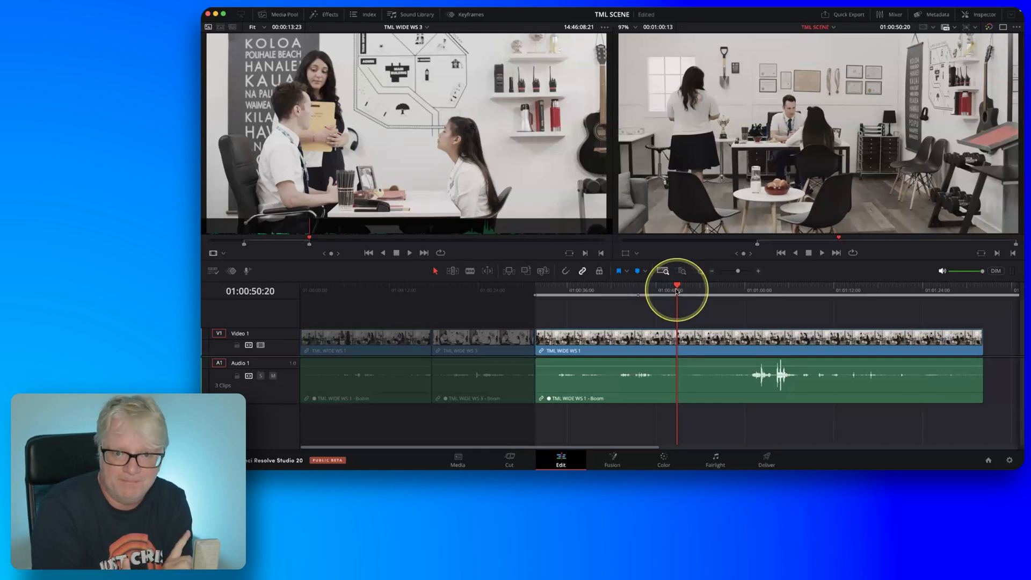
left_click_drag(679, 290, 745, 291)
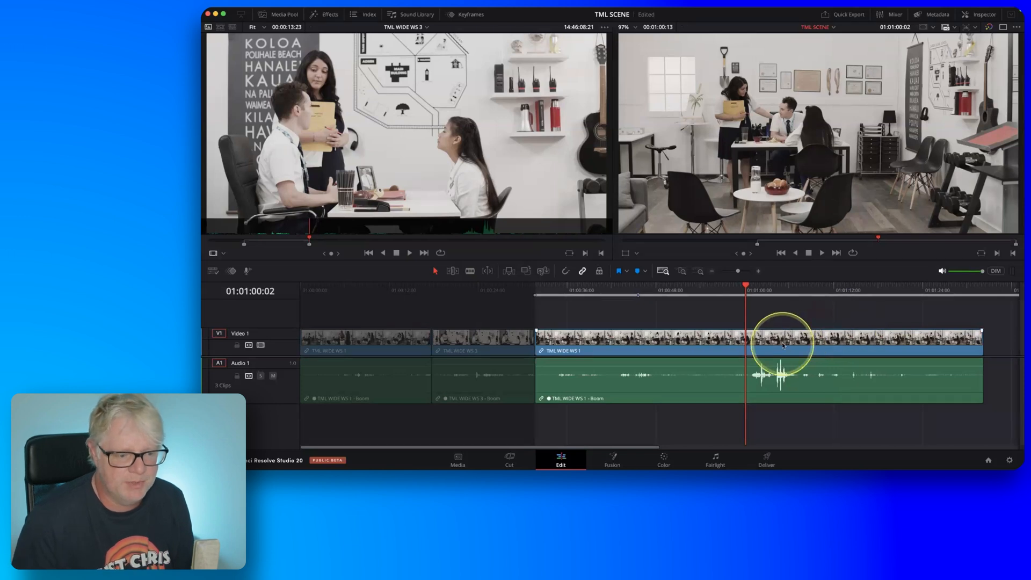
key("l")
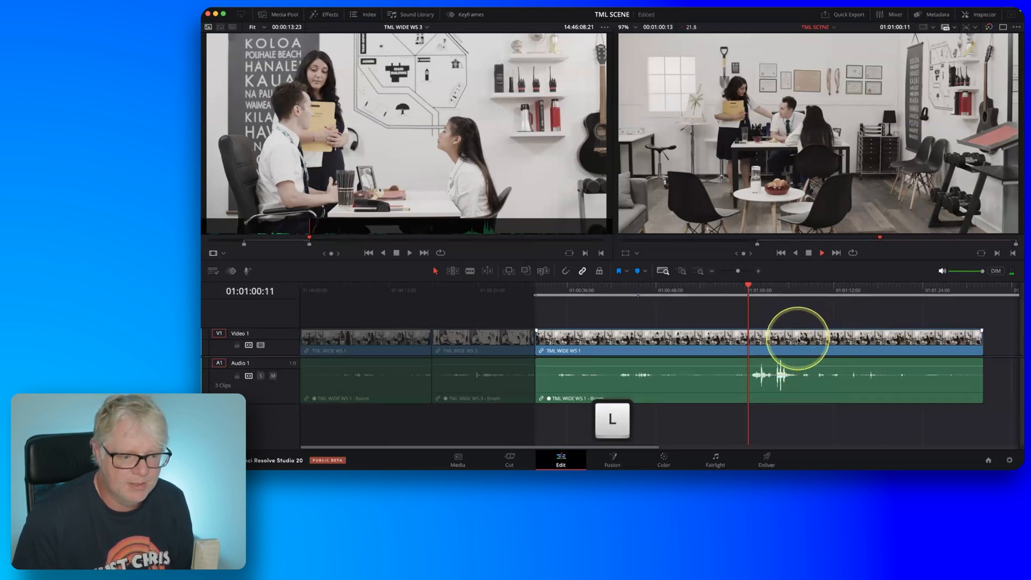
key("j")
key("k")
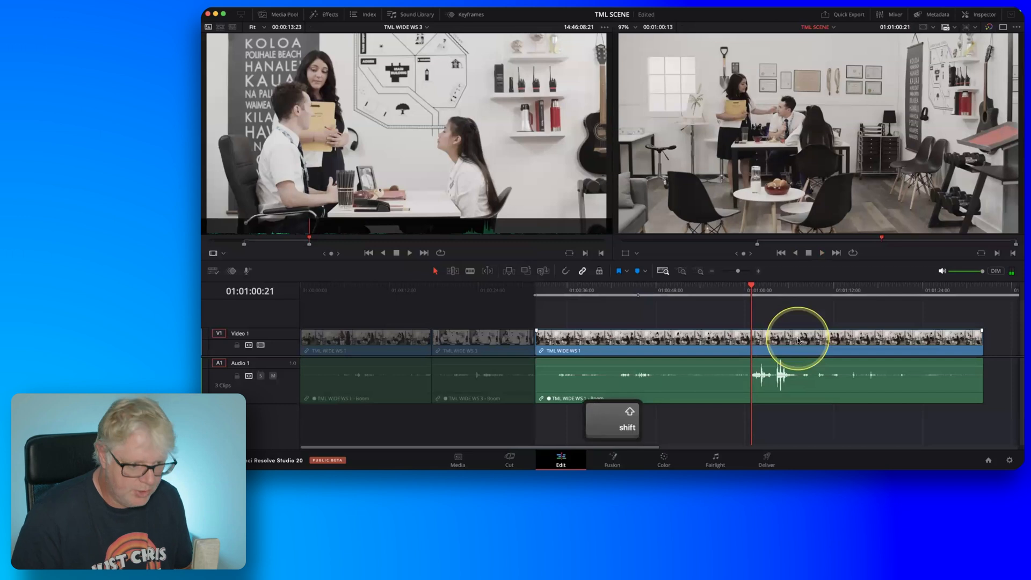
key("shift+s")
Step frame by frame around the start of the sound and mark the timeline's Out point at 01:01:00:20.
key("Left")
key("Left")
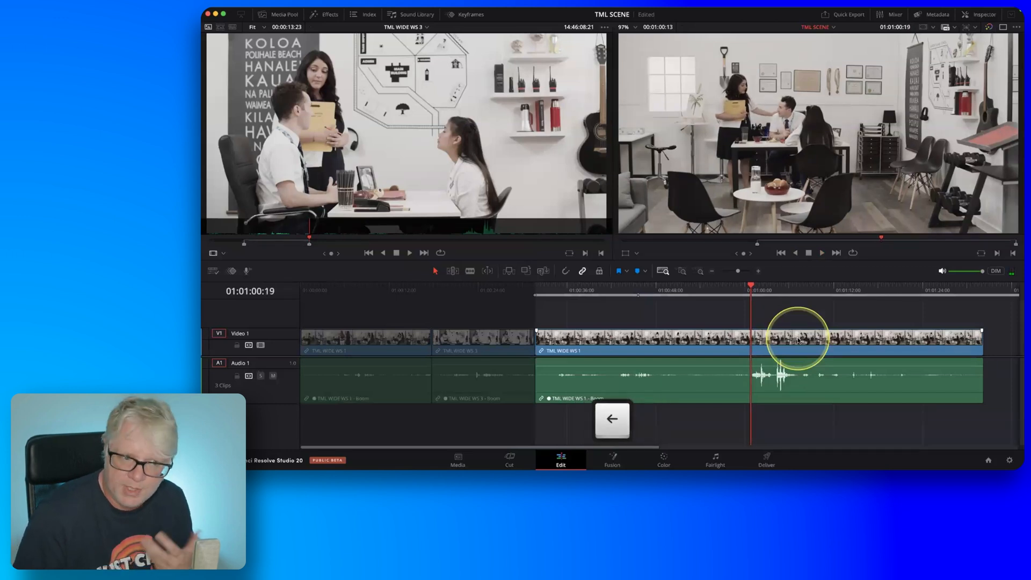
key("Right")
key("Right")
key("Right")
key("Left")
key("Right")
key("Left")
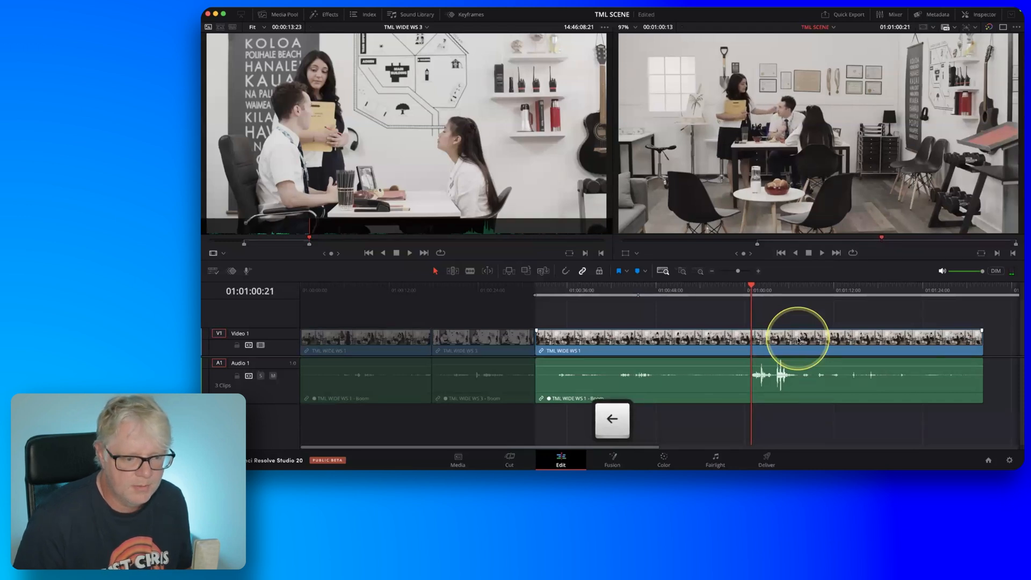
key("Left")
key("o")
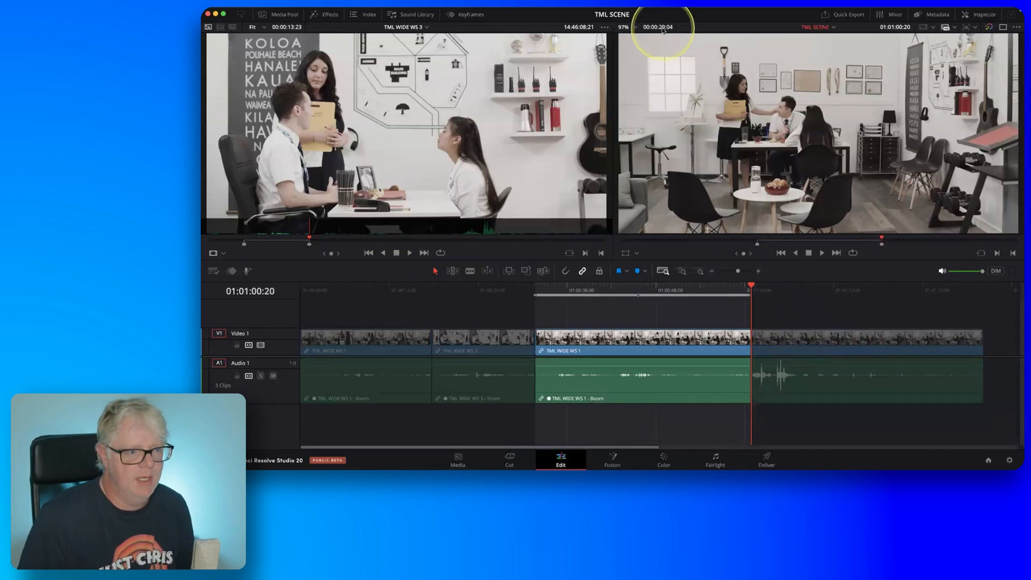
Load the recently used TML GARRET 2 clip into the source viewer.
key("fn")
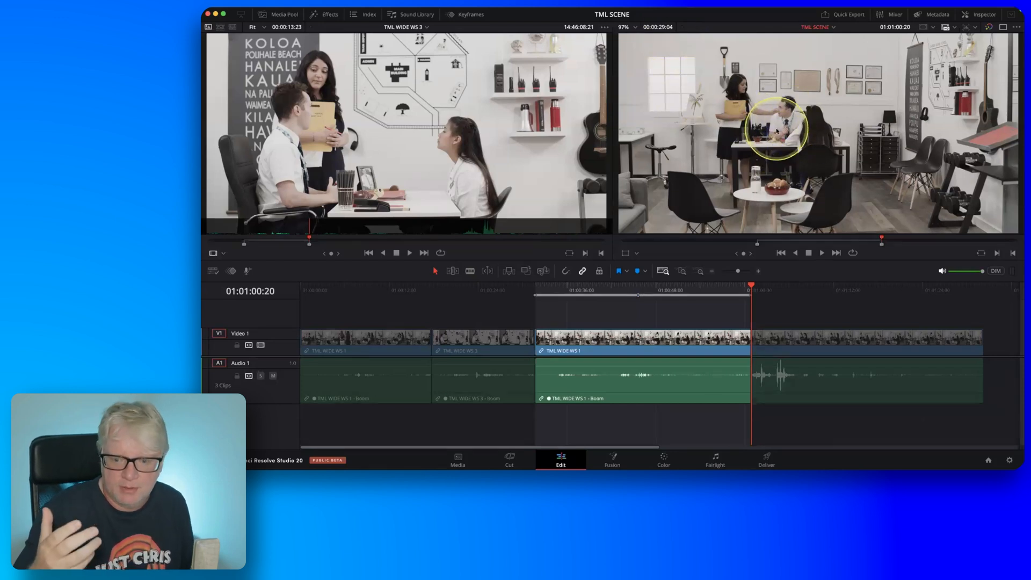
left_click(427, 28)
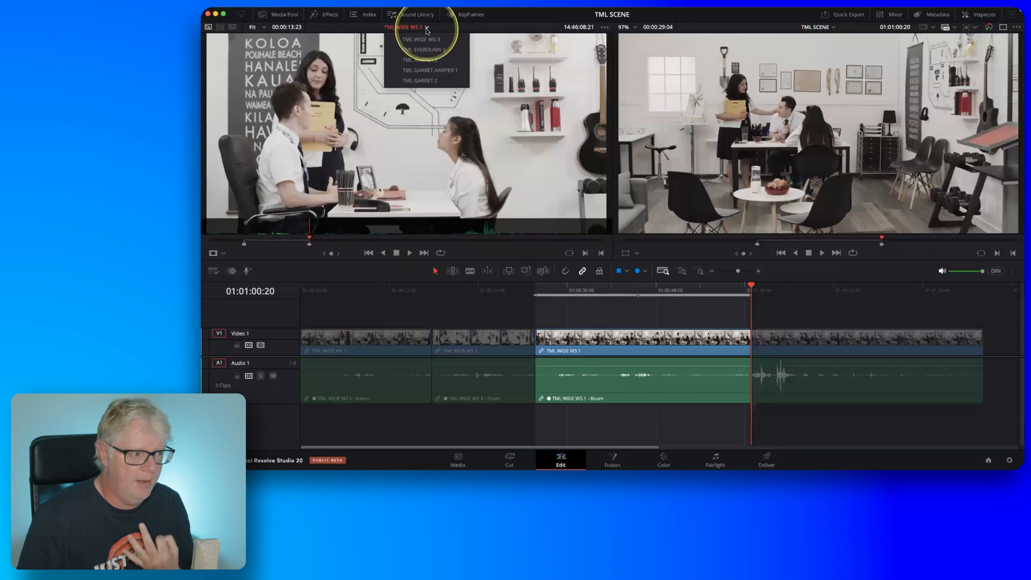
key("fn")
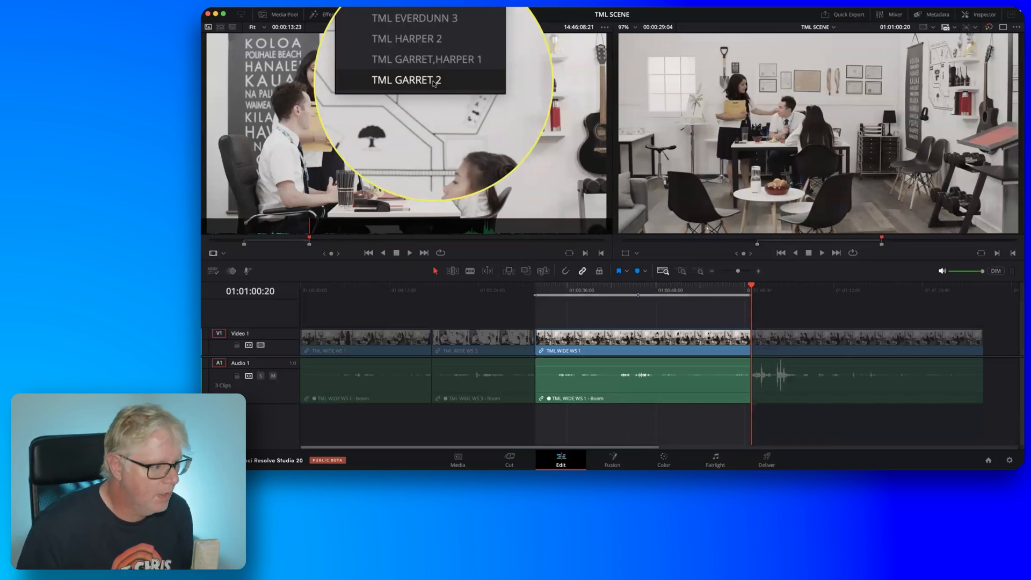
left_click(434, 81)
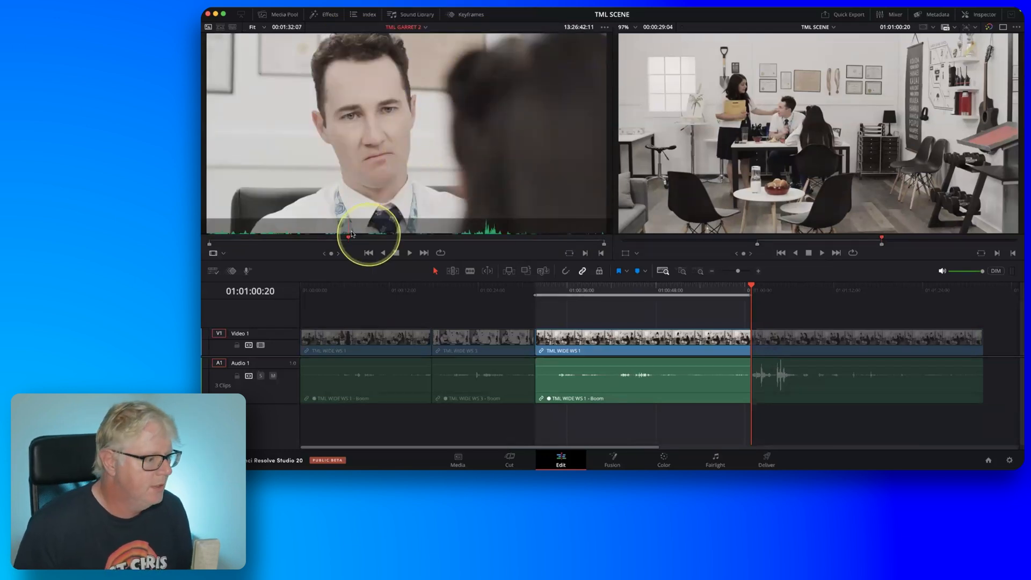
Scrub and shuttle through TML GARRET 2 and mark the source In point at 13:26:33:02.
left_click_drag(349, 240, 308, 248)
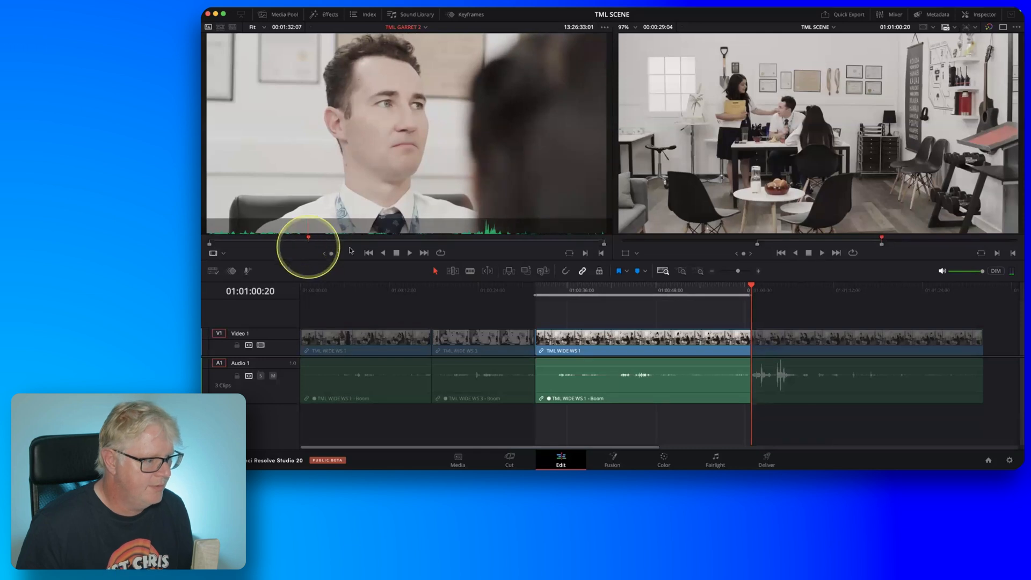
key("i")
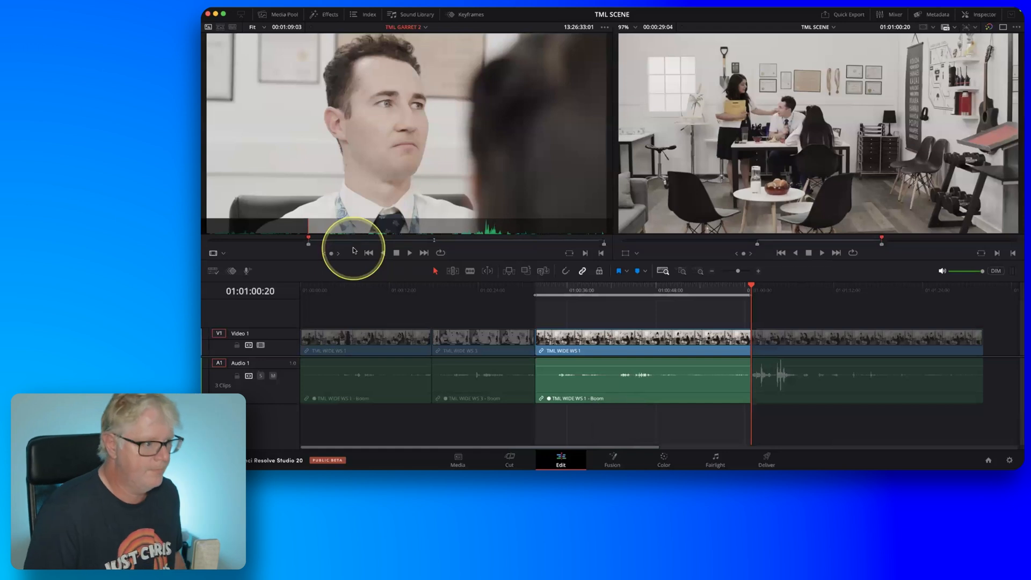
key("l")
key("j")
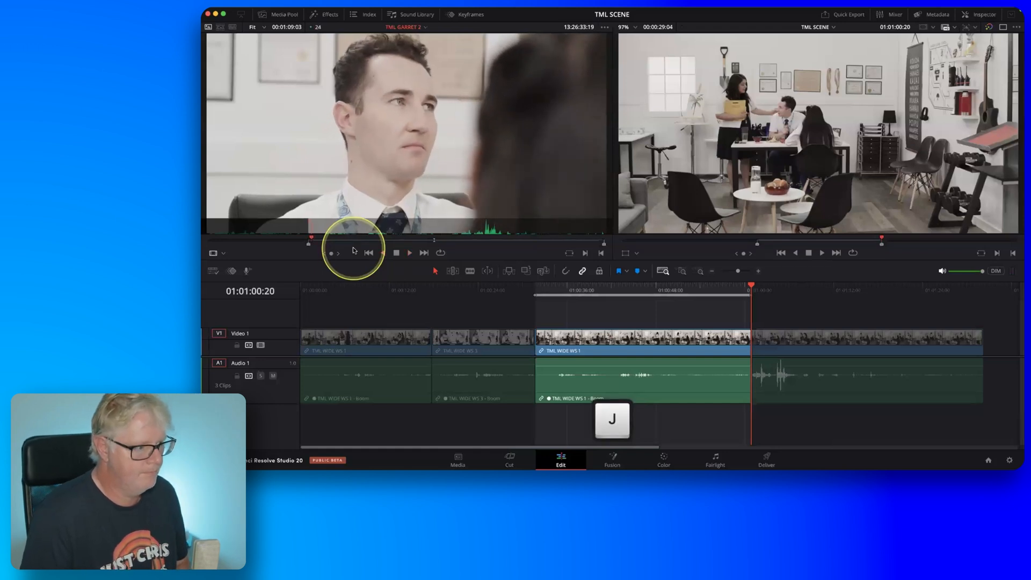
key("k")
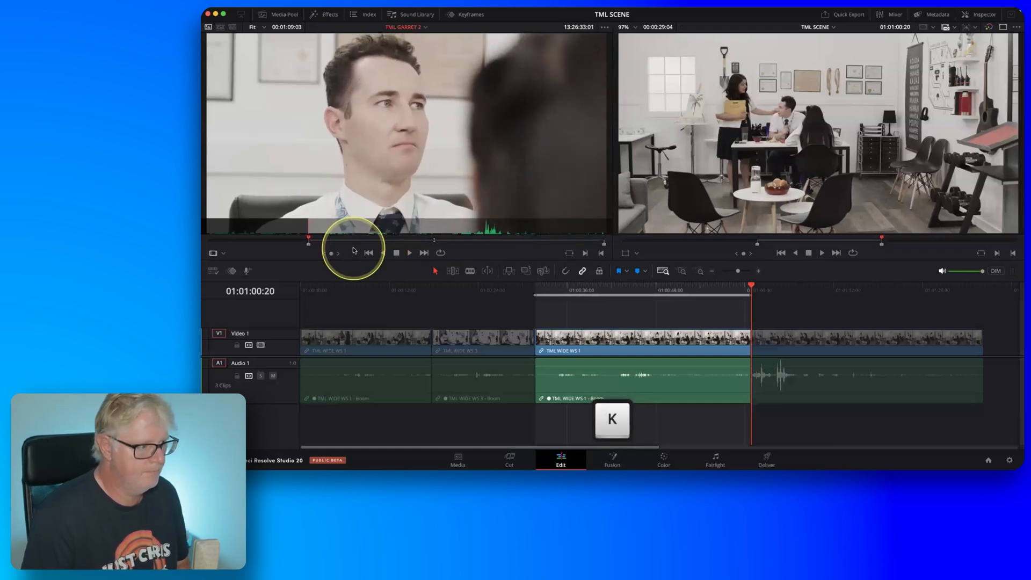
key("l")
key("k")
key("j")
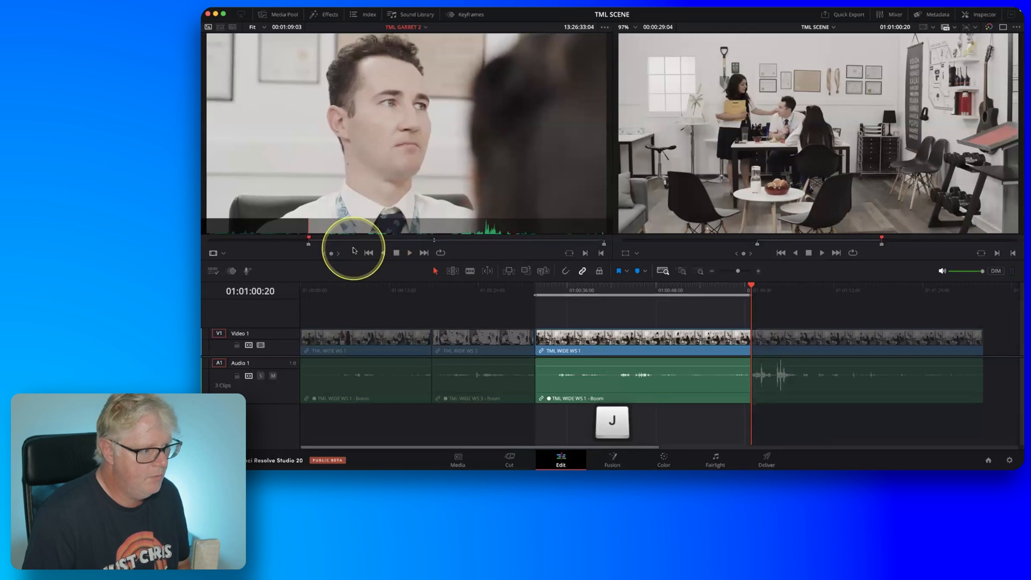
key("i")
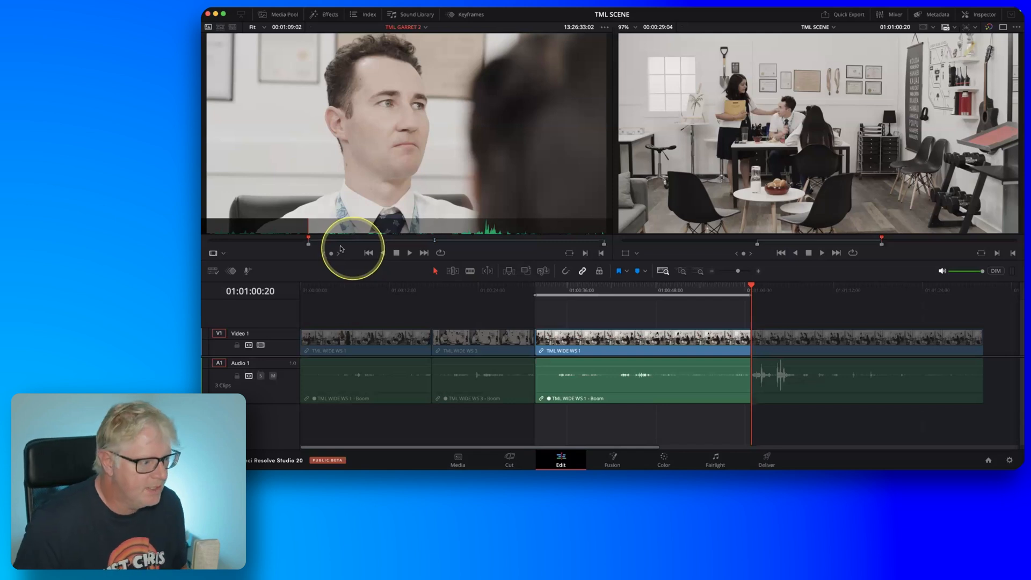
Find the start of the loud speech in TML GARRET 2, refine it frame by frame and mark the source Out point at 13:27:09:12.
left_click(324, 241)
left_click_drag(324, 241, 352, 243)
left_click_drag(369, 246, 435, 246)
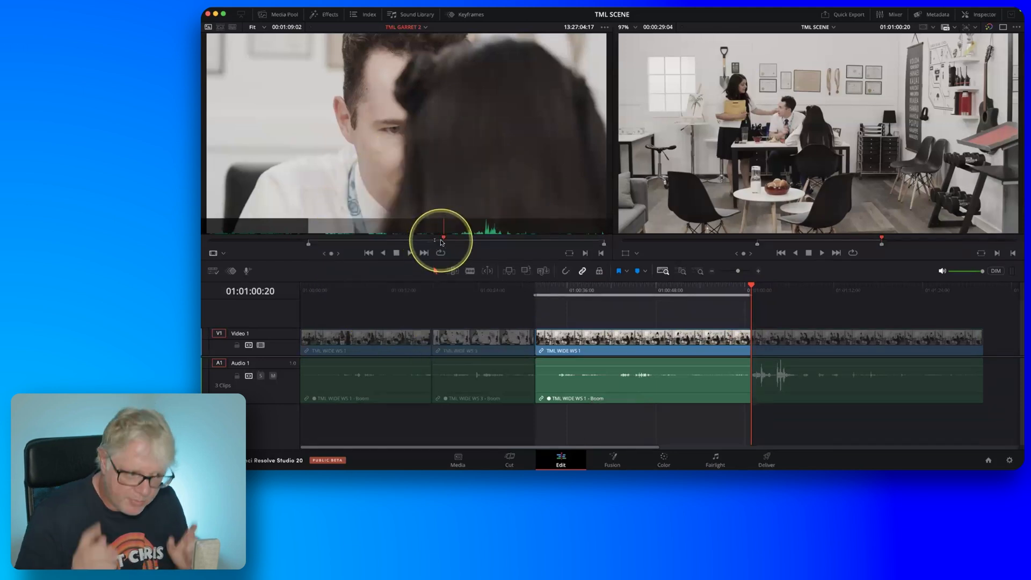
left_click_drag(443, 241, 460, 240)
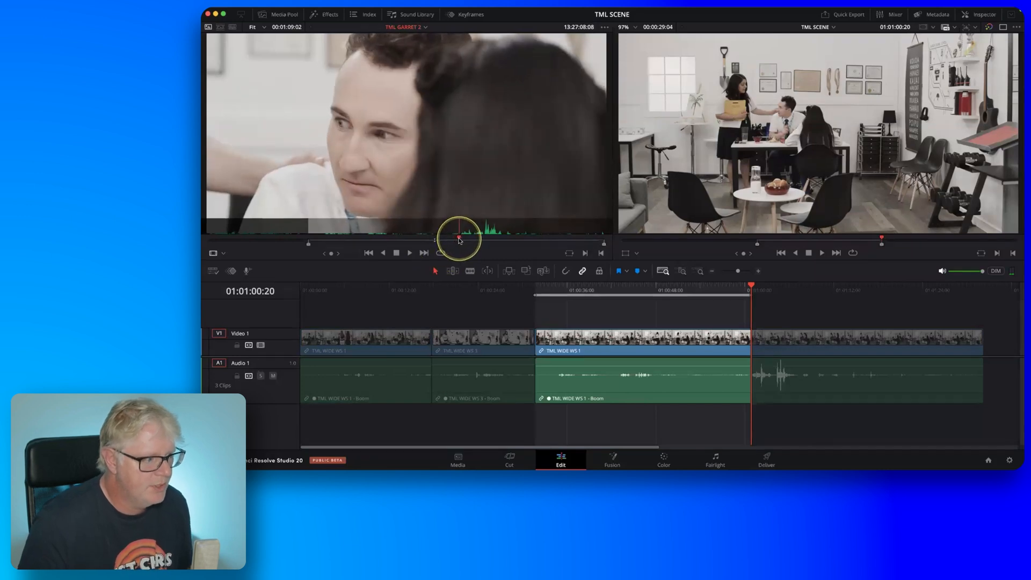
key("l")
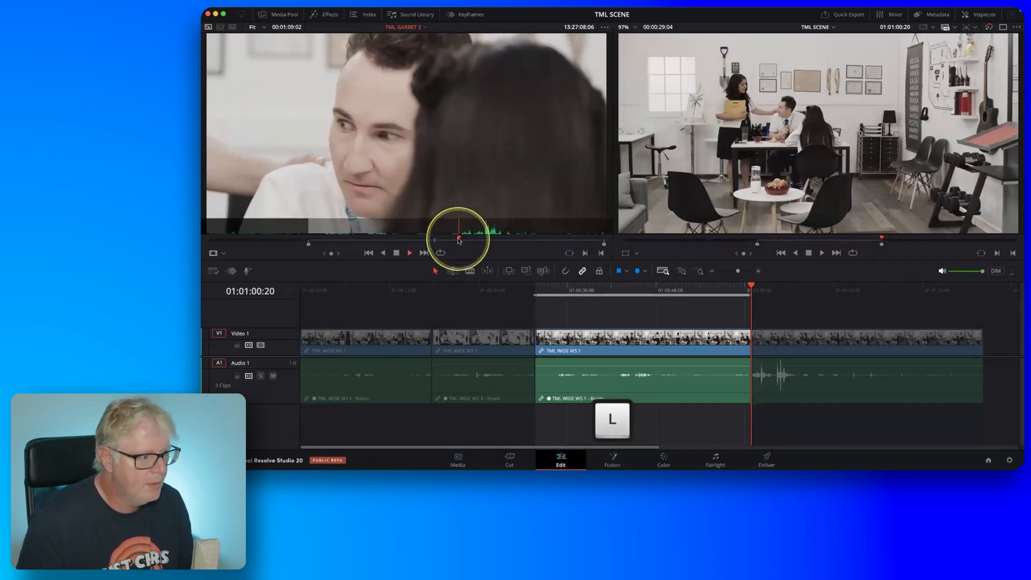
key("k")
key("Left")
key("Left")
key("Left")
key("Left")
key("Left")
key("Left")
key("Left")
key("Right")
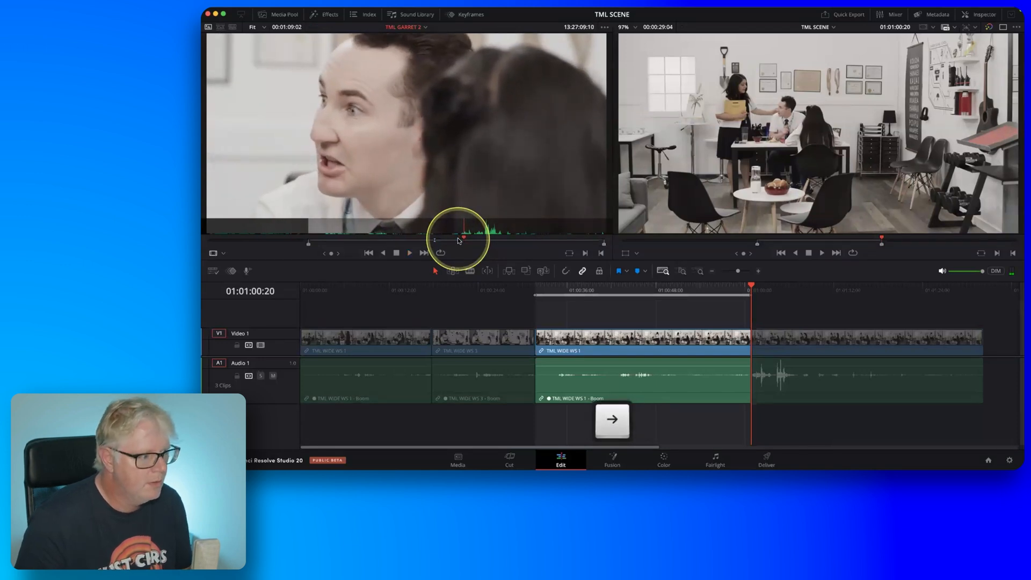
key("Right")
key("Right")
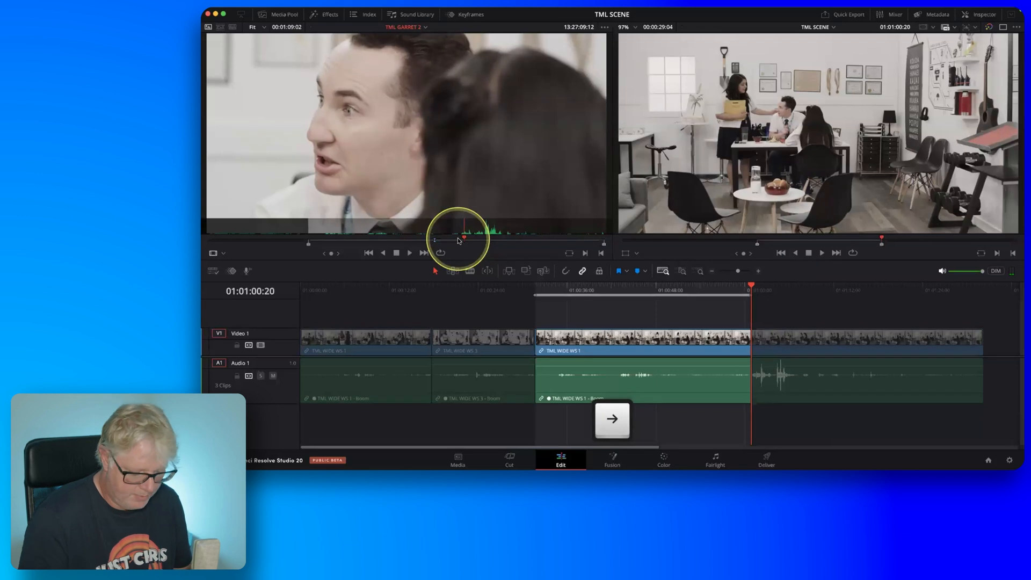
key("o")
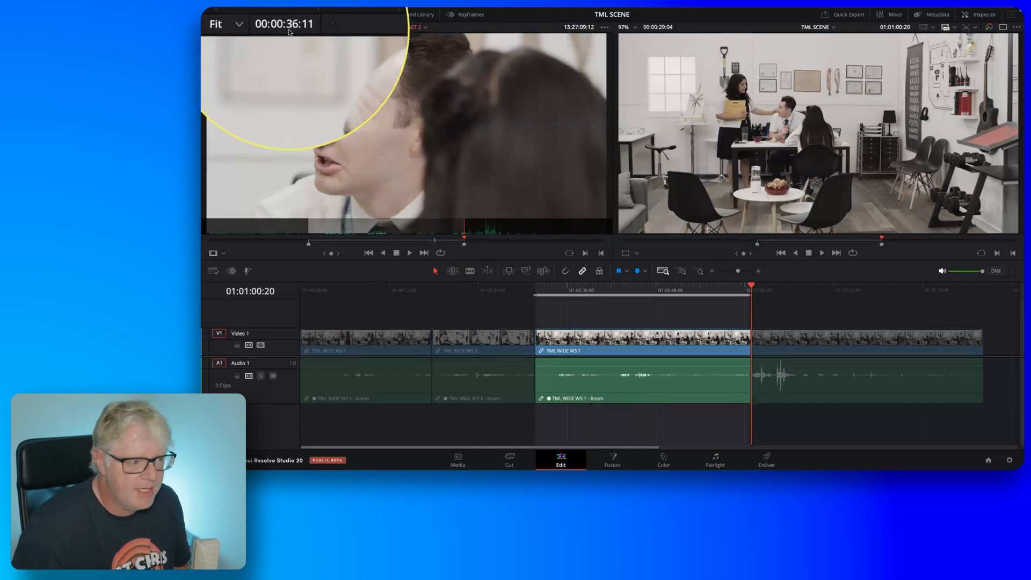
Ripple overwrite the marked timeline section with the marked part of TML GARRET 2.
key("fn")
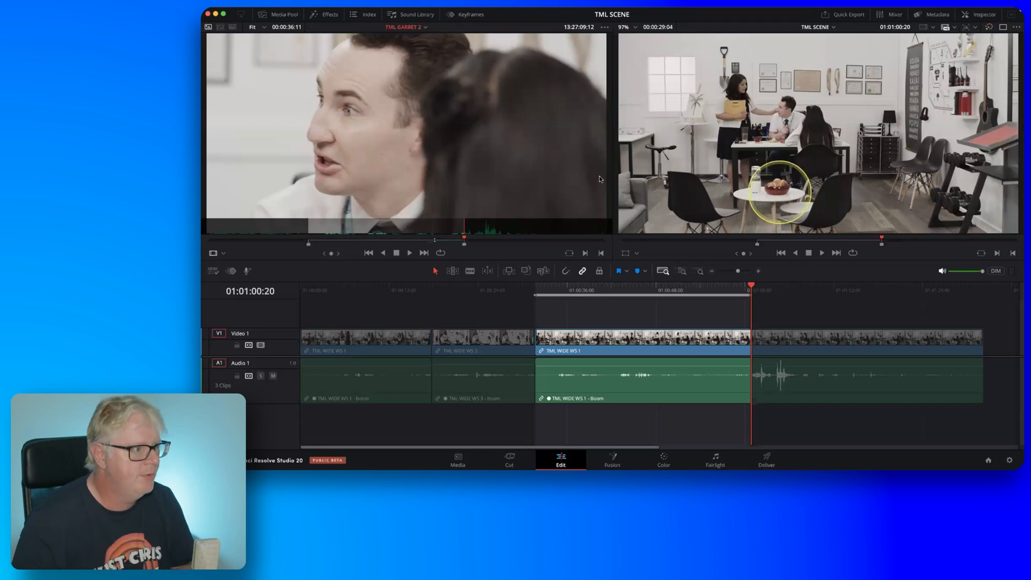
left_click(299, 10)
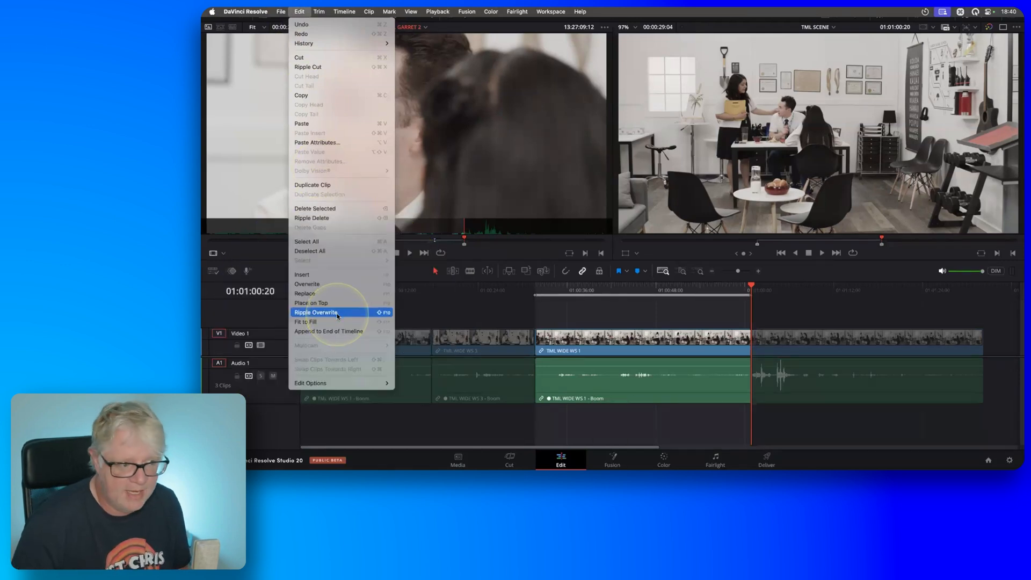
left_click(530, 182)
key("shift")
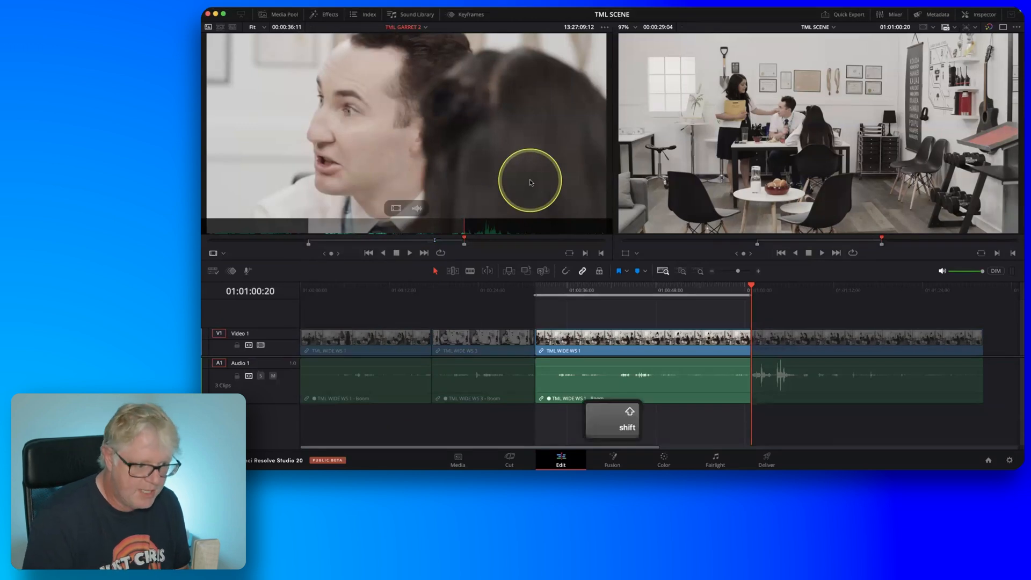
key("shift+F10")
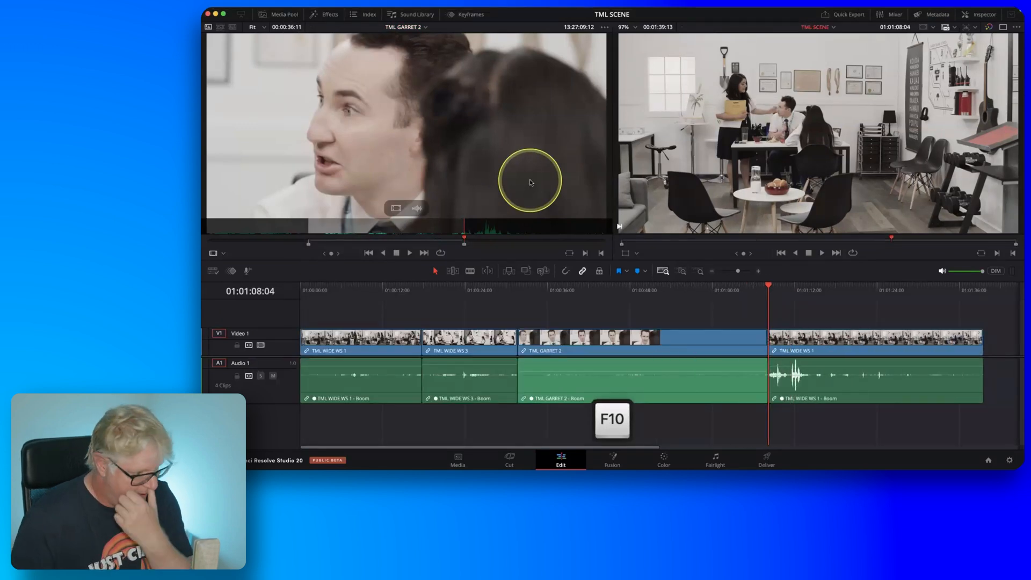
left_click_drag(617, 374, 616, 363)
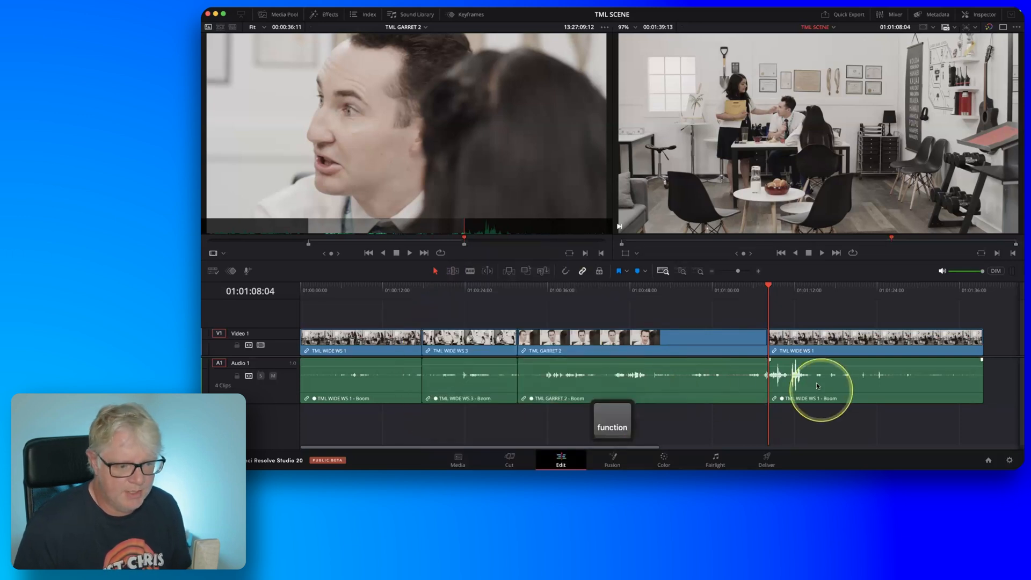
Play the timeline across the start and the end of the TML GARRET 2 clip to review both cuts.
left_click(487, 291)
key("space")
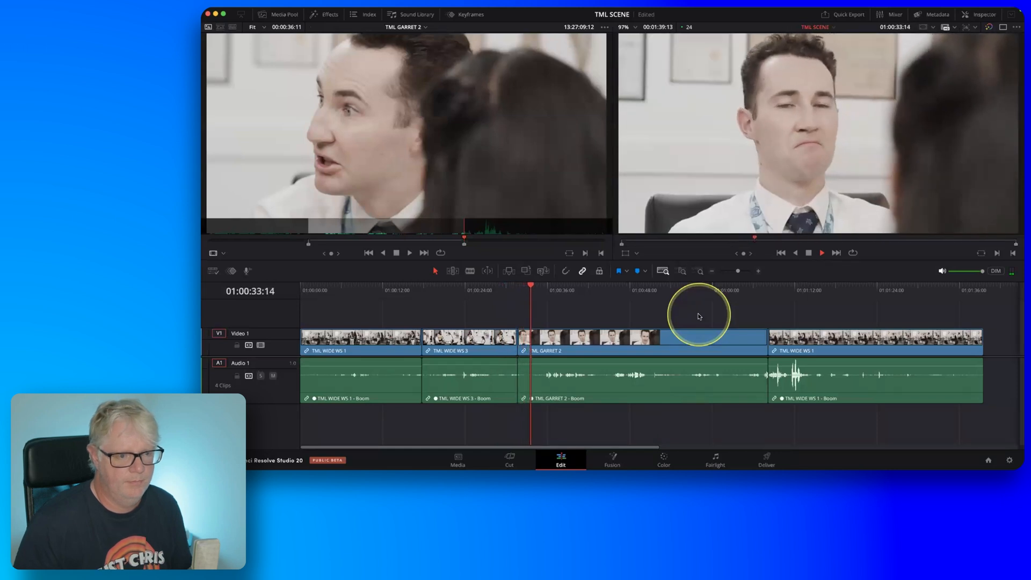
key("space")
left_click(744, 297)
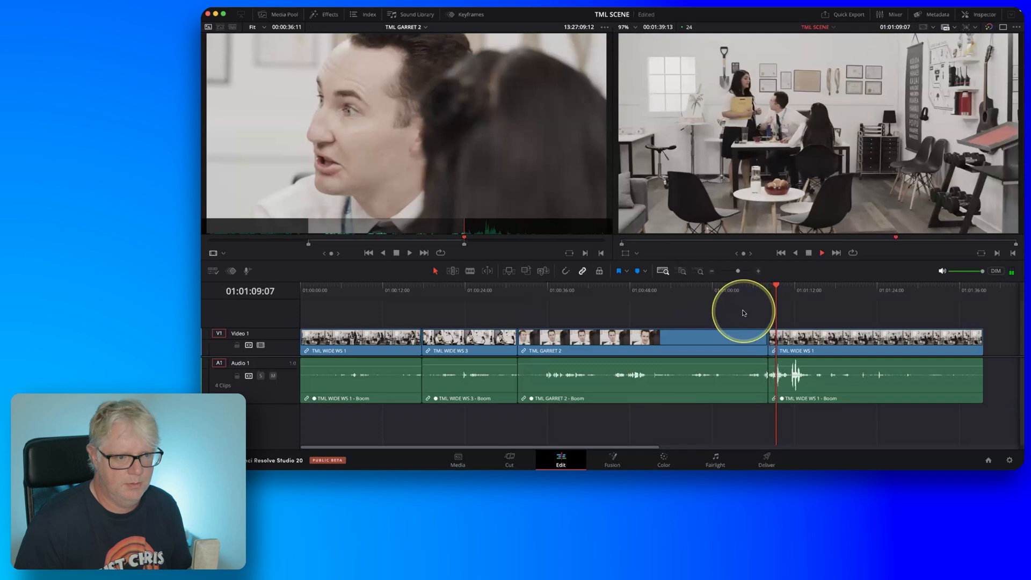
key("space")
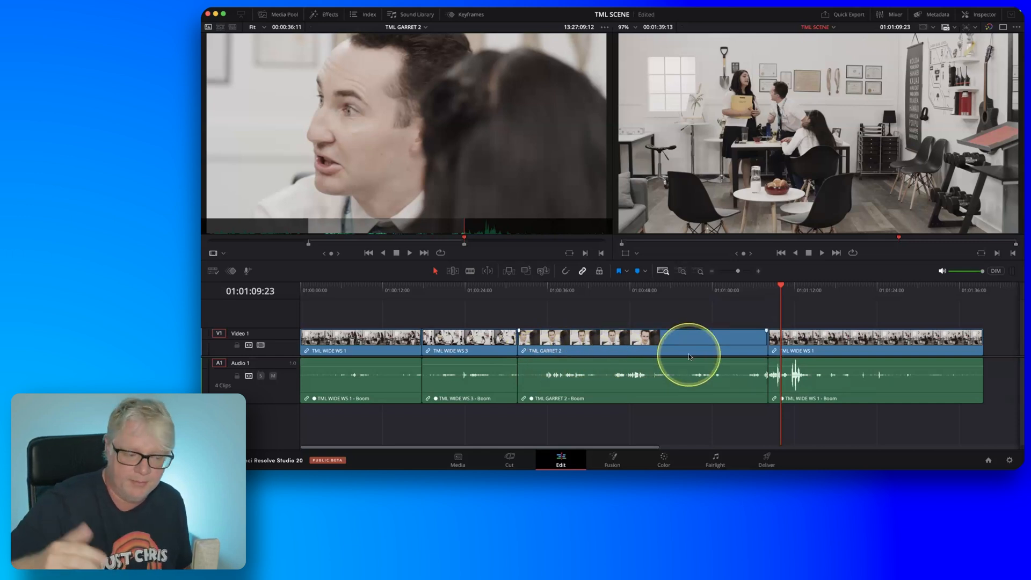
Play the timeline from 01:00:30:04 into the TML GARRET 2 clip and mark an In point at 01:00:38:09.
left_click(507, 295)
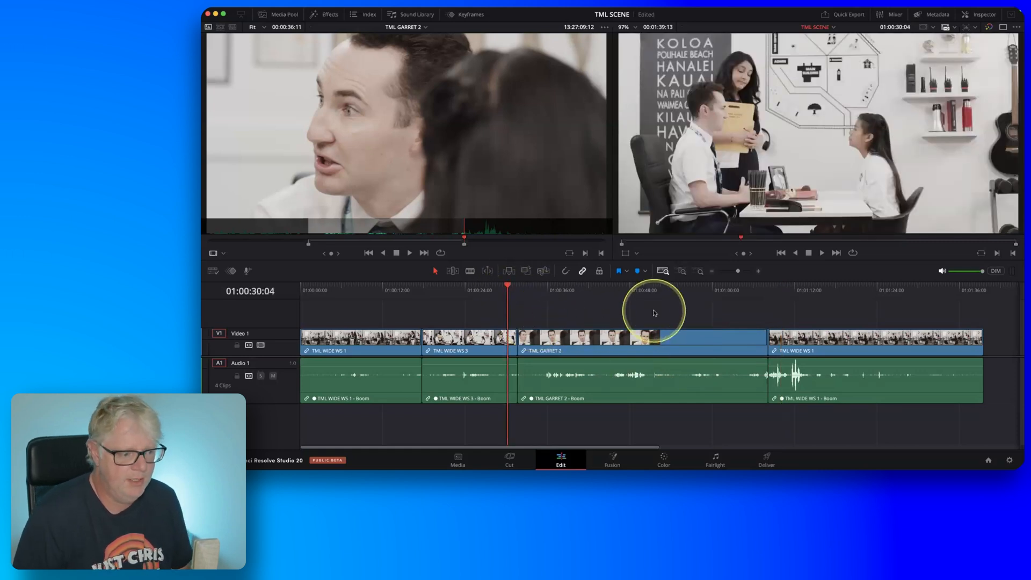
key("space")
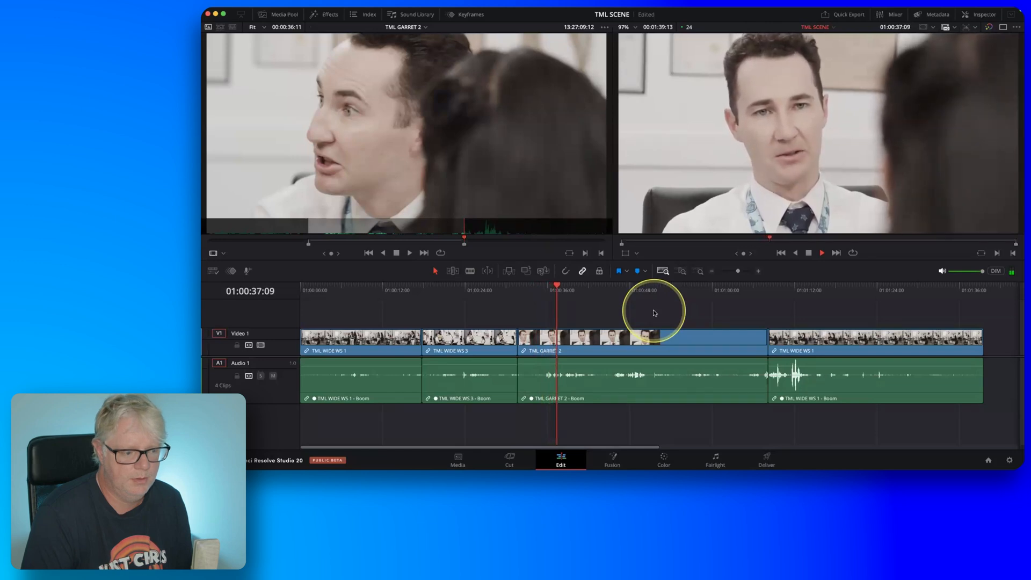
key("k")
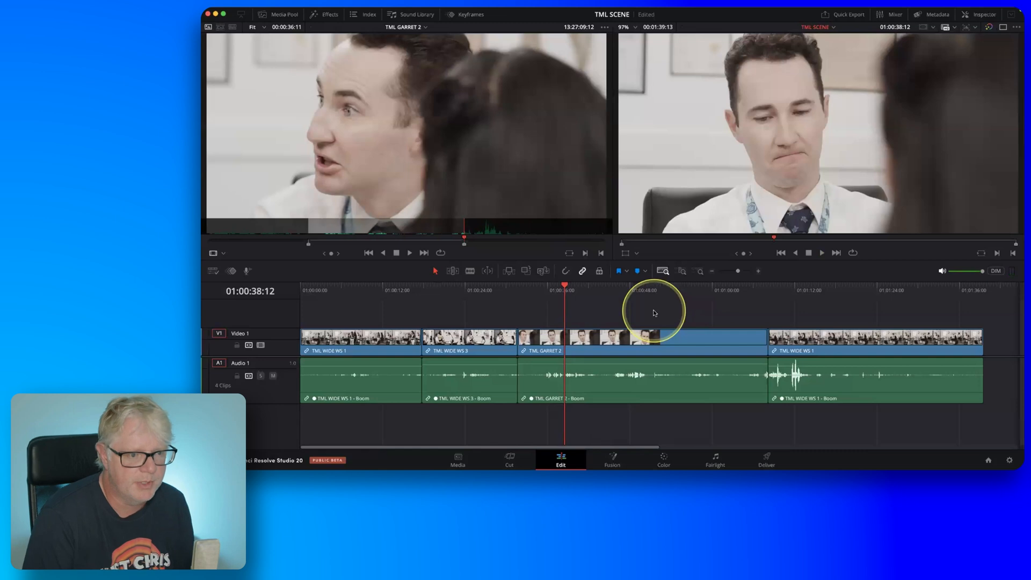
key("j")
key("l")
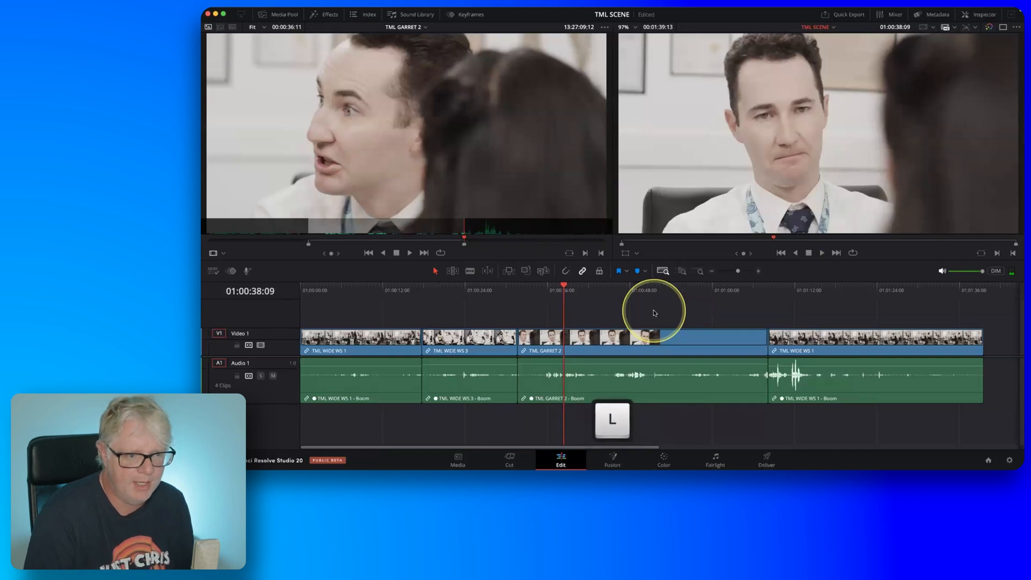
key("j")
key("j")
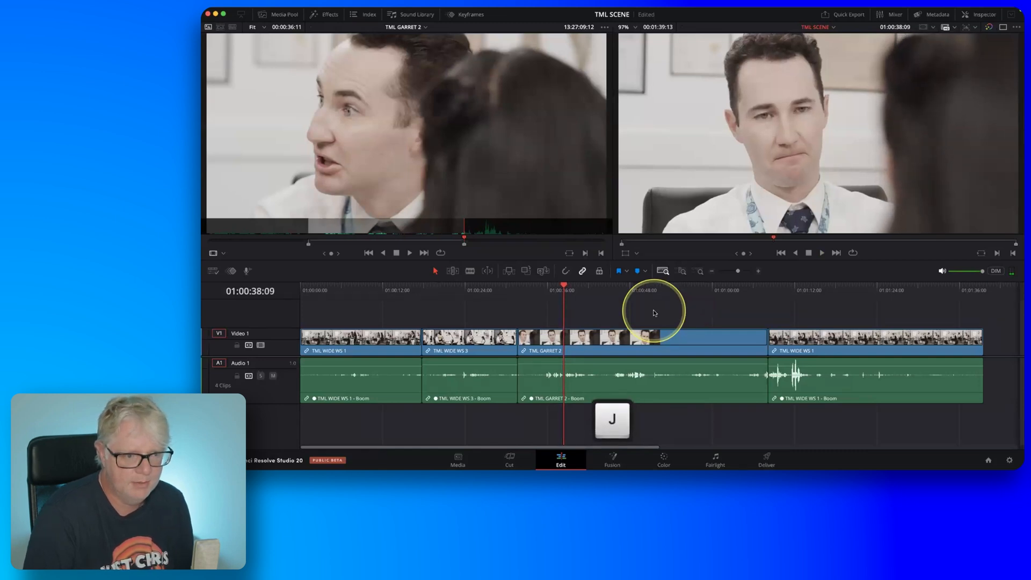
key("i")
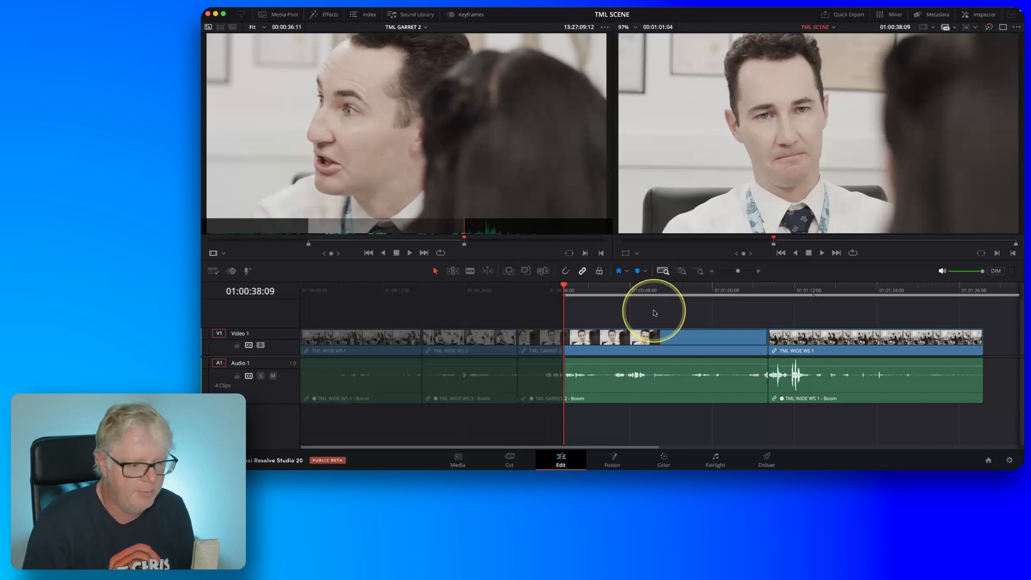
Play the timeline from the In point, shuttle back and forth to find the end of the section, and mark an Out point at 01:00:42:22.
key("l")
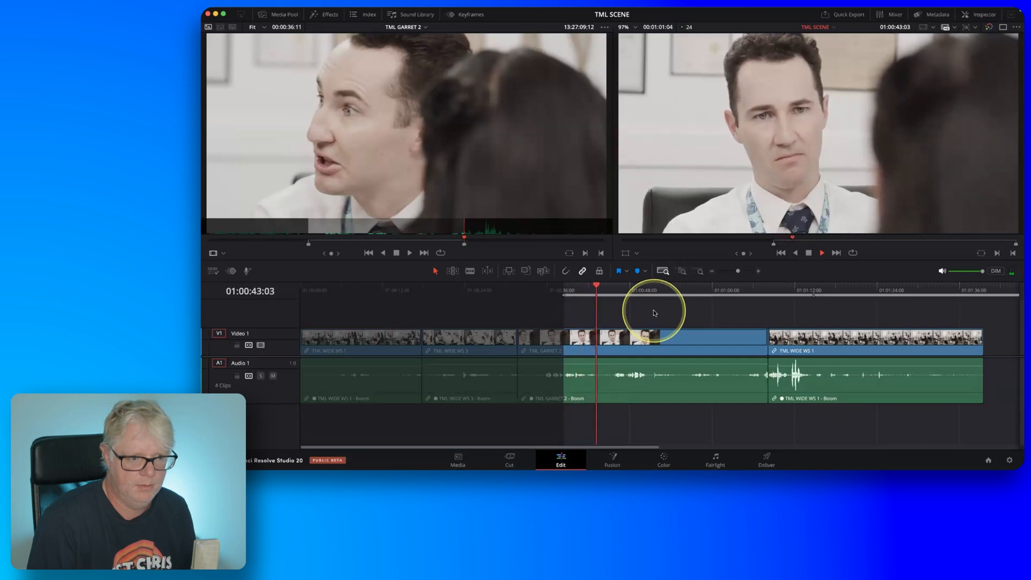
key("k")
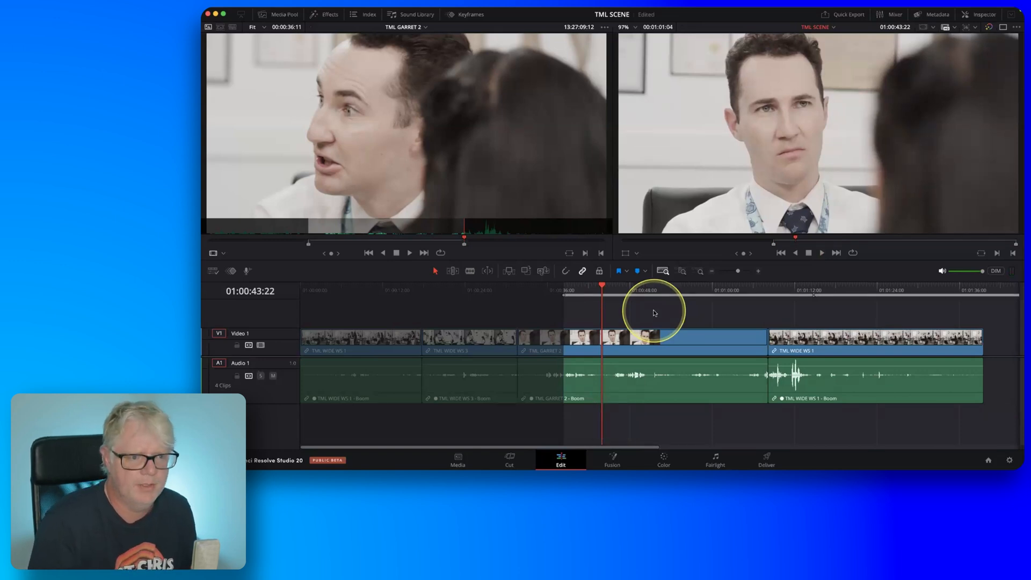
key("l")
key("k")
key("j")
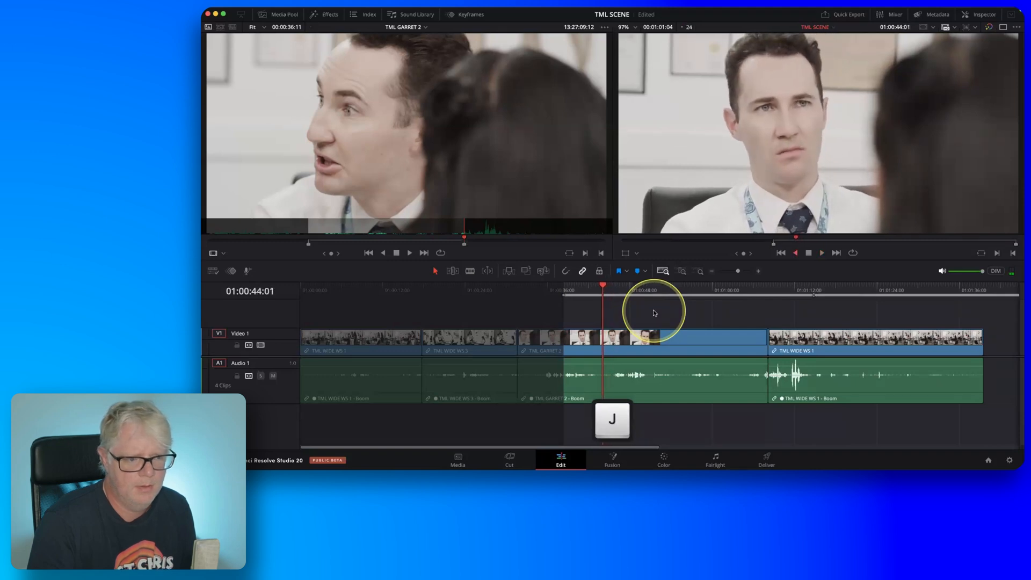
key("k")
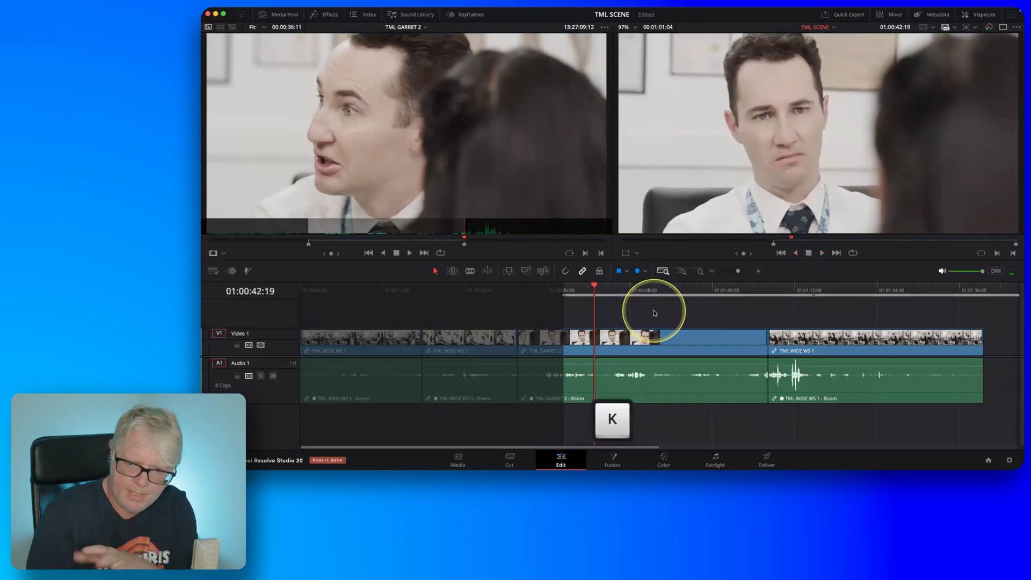
key("l")
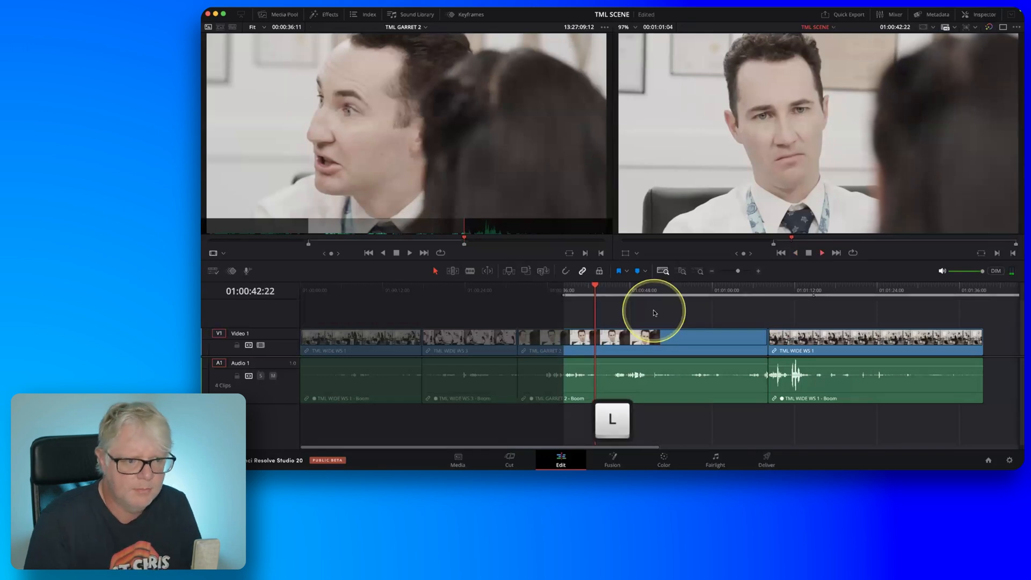
key("j")
key("k")
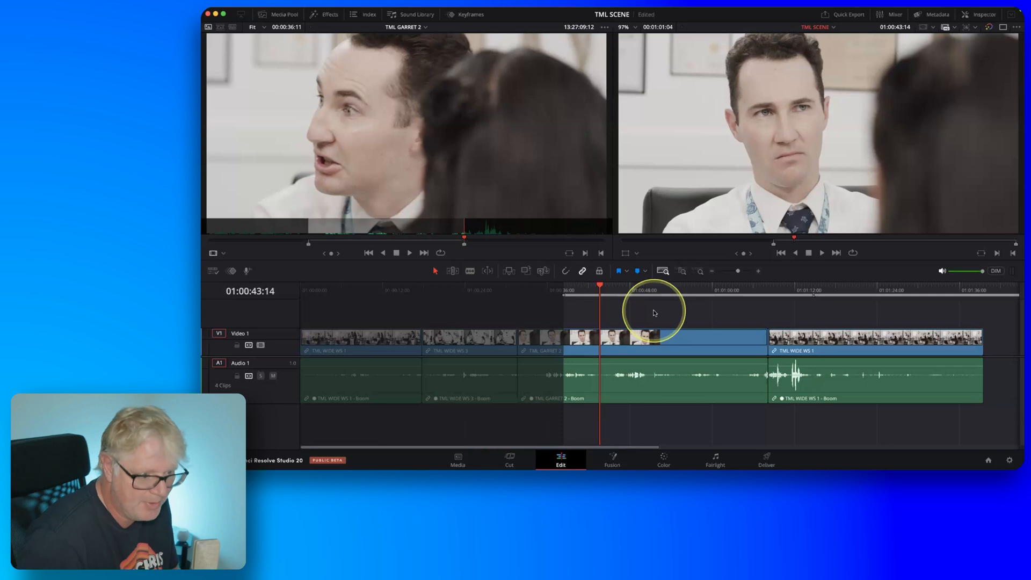
key("j")
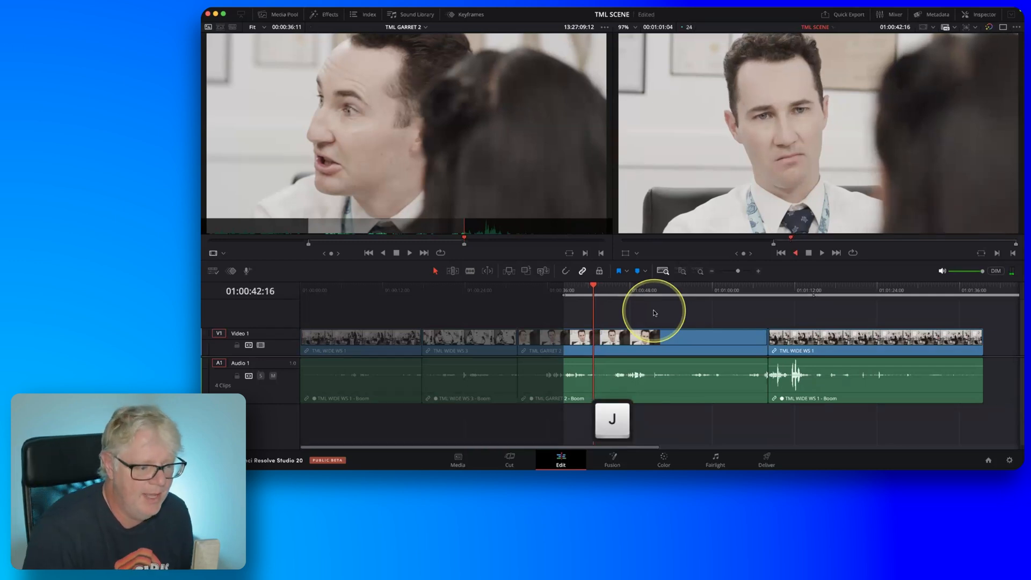
key("k")
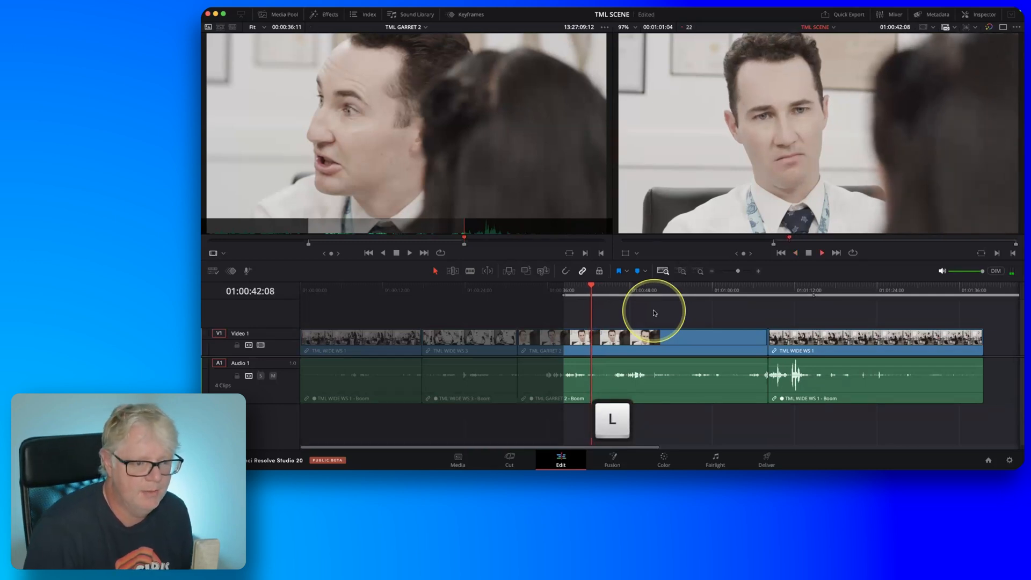
key("k")
key("l")
key("j")
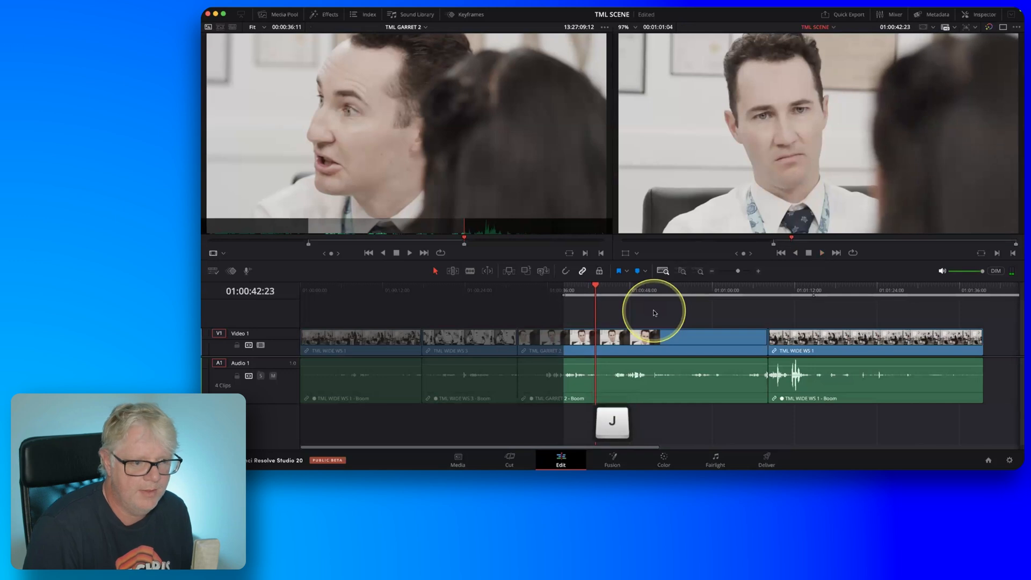
key("l")
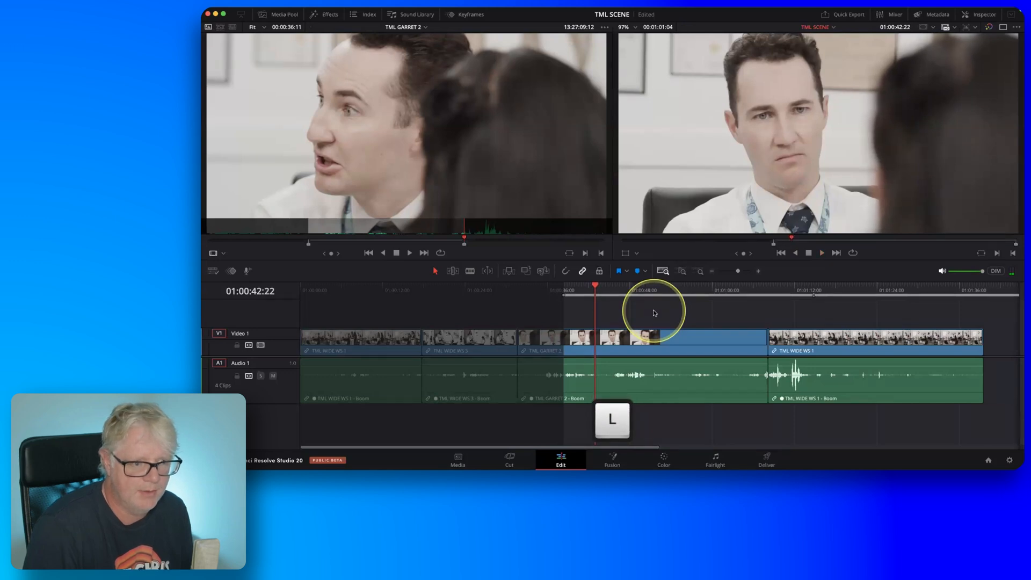
key("o")
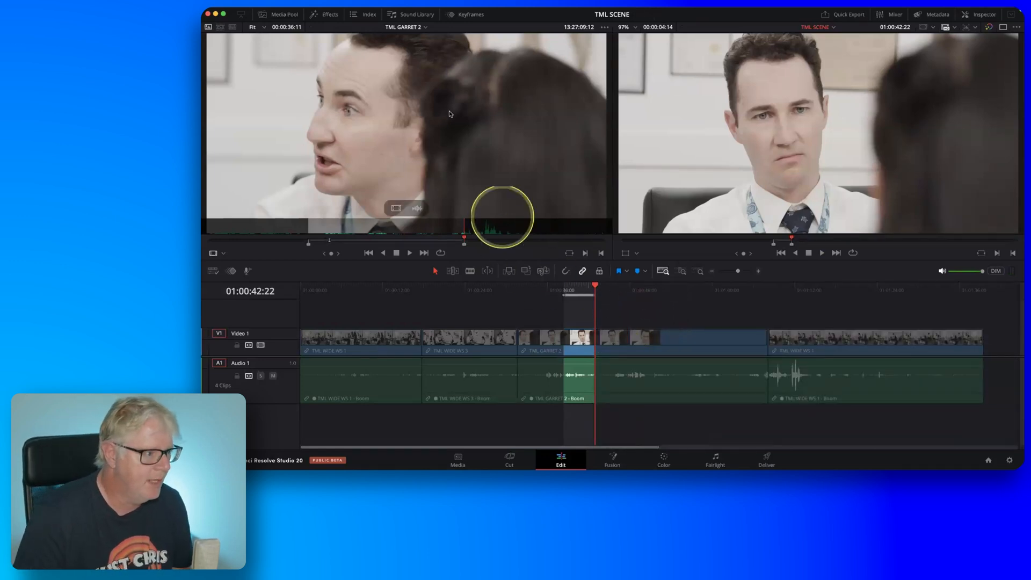
Load the recent clip TML HARPER 2 into the source viewer.
left_click(426, 28)
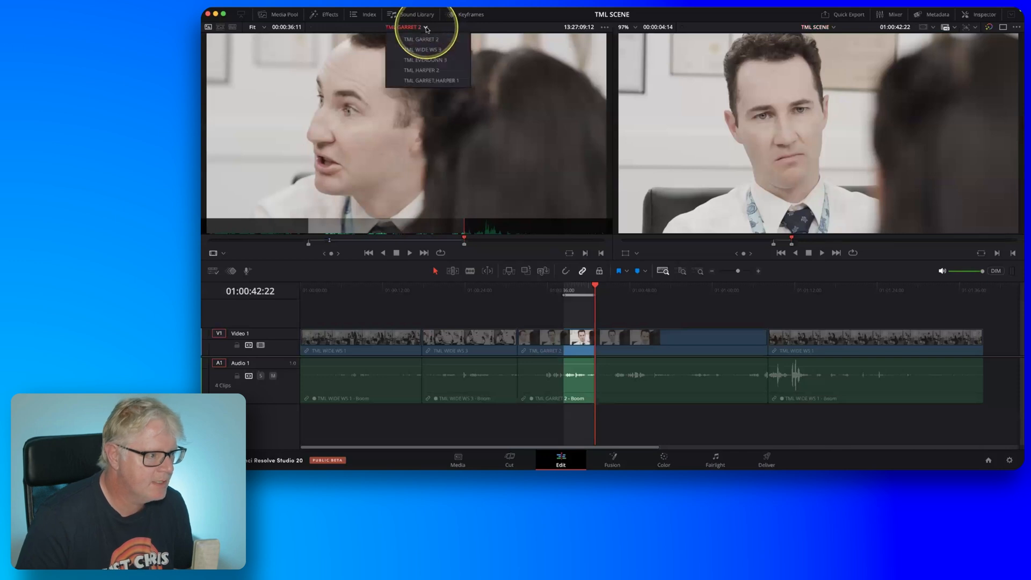
key("fn")
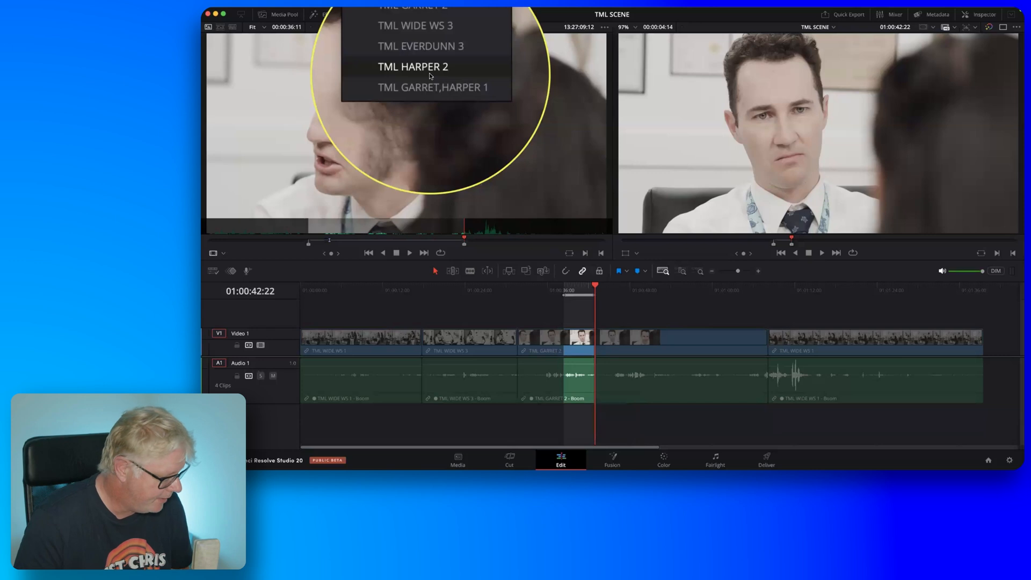
left_click(430, 75)
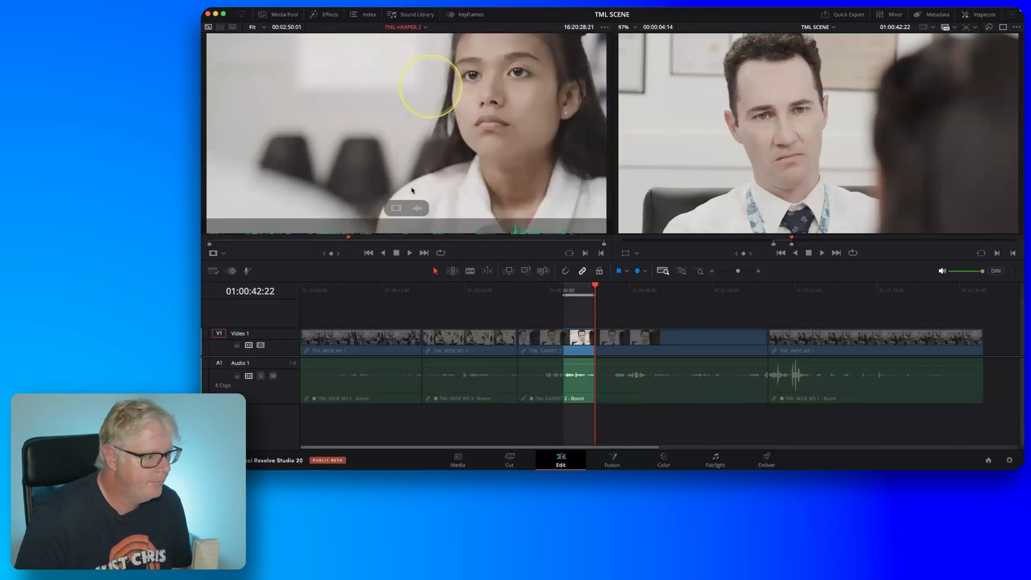
Scrub back and play TML HARPER 2 to find where her line begins, and mark the source In point at 16:19:47:04.
left_click_drag(346, 237, 241, 246)
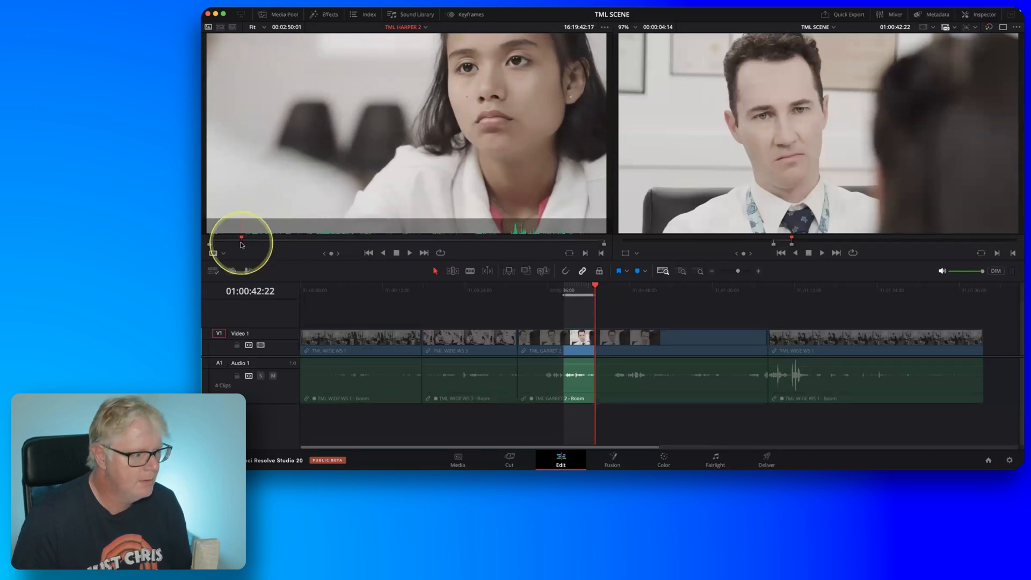
key("l")
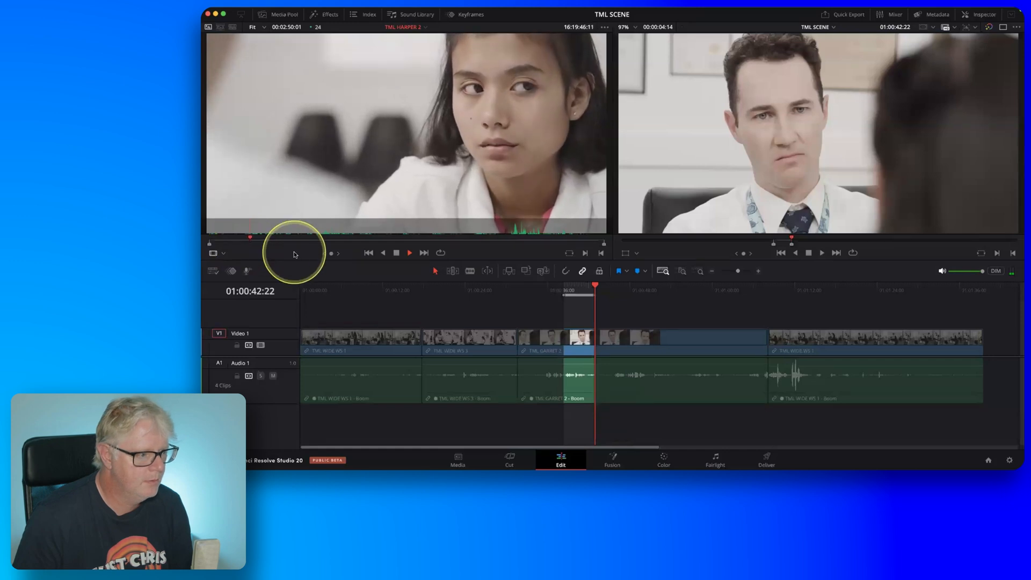
key("k")
key("l")
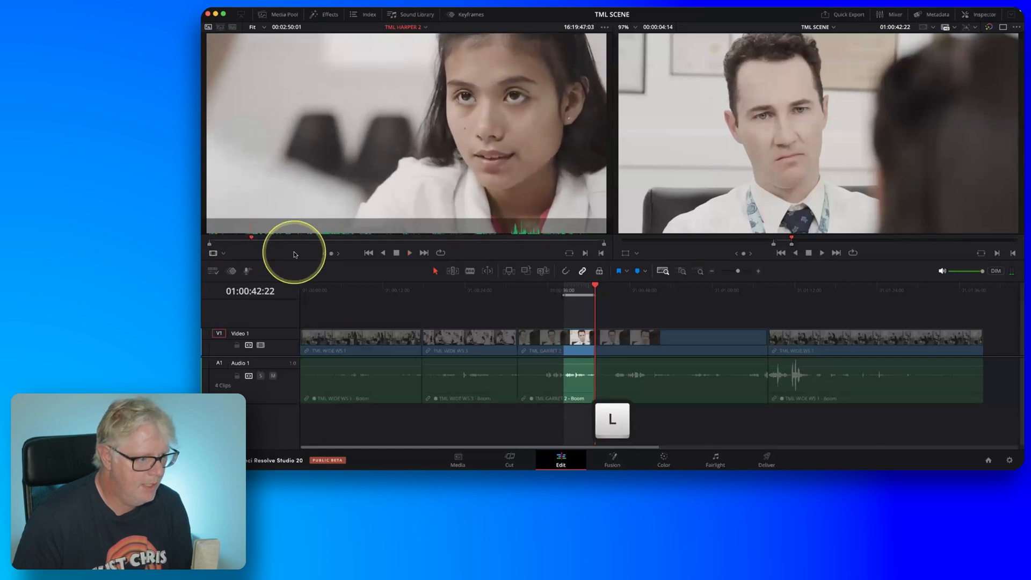
key("j")
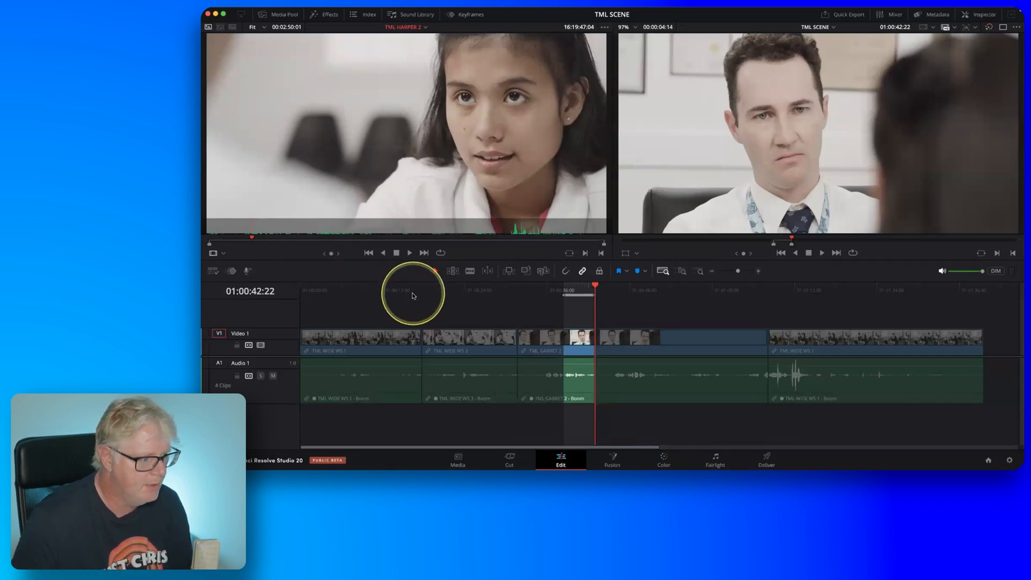
key("i")
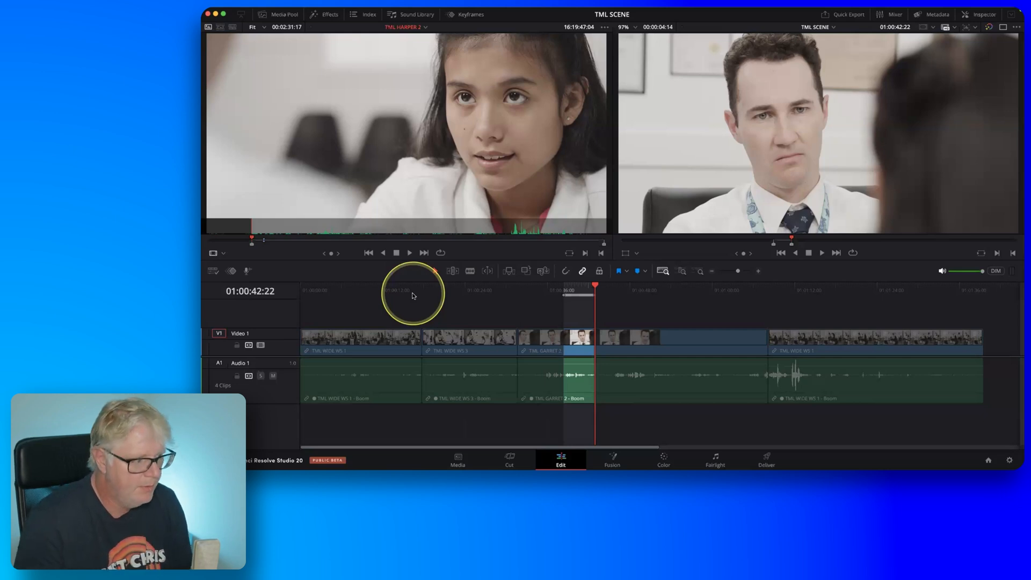
Play TML HARPER 2 to the end of her line and mark the source Out point at 16:19:52:13.
key("l")
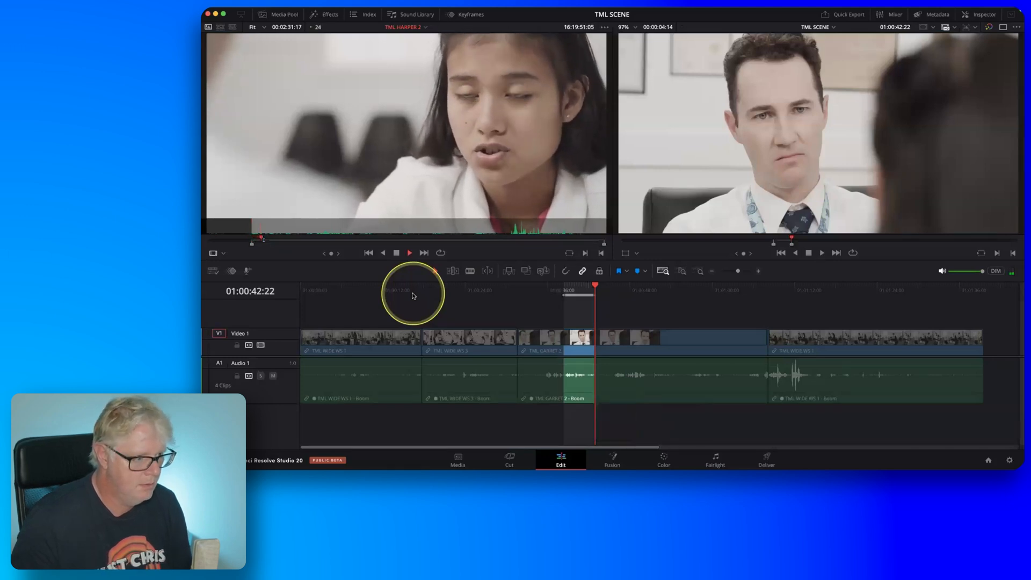
key("k")
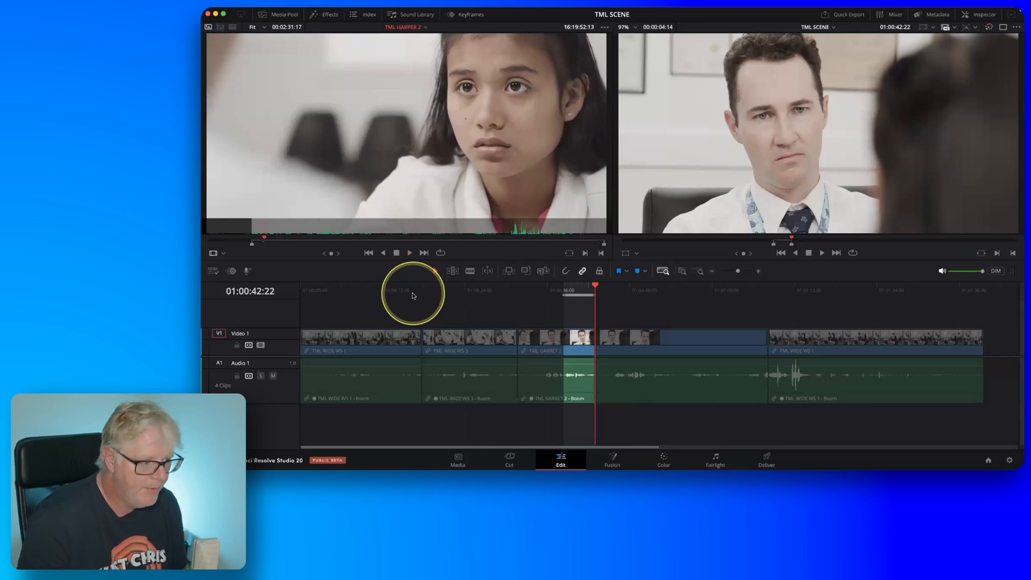
key("o")
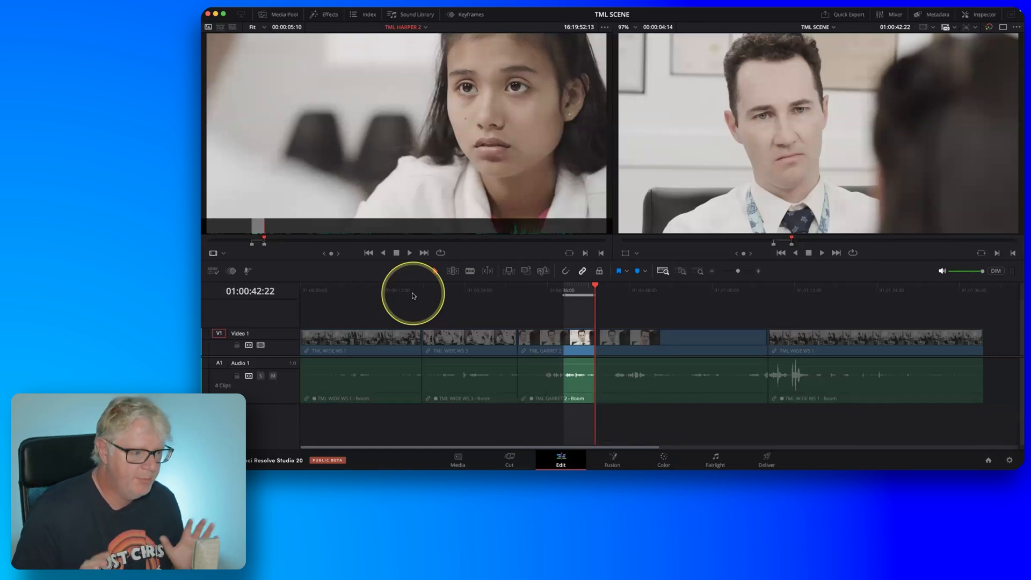
Compare the source and timeline durations, and ripple overwrite the marked timeline section with the longer marked part of TML HARPER 2.
key("fn")
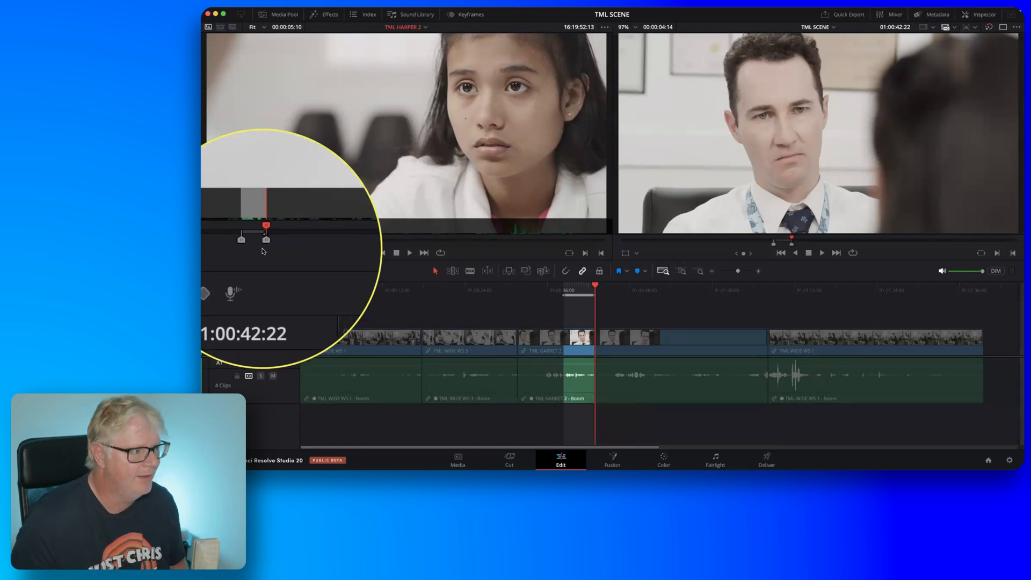
key("fn")
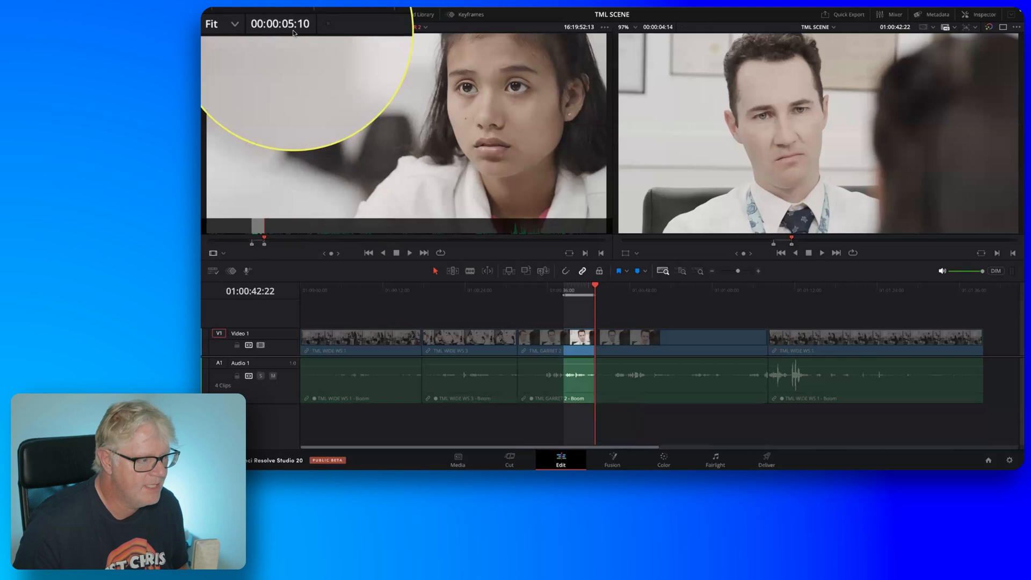
key("fn")
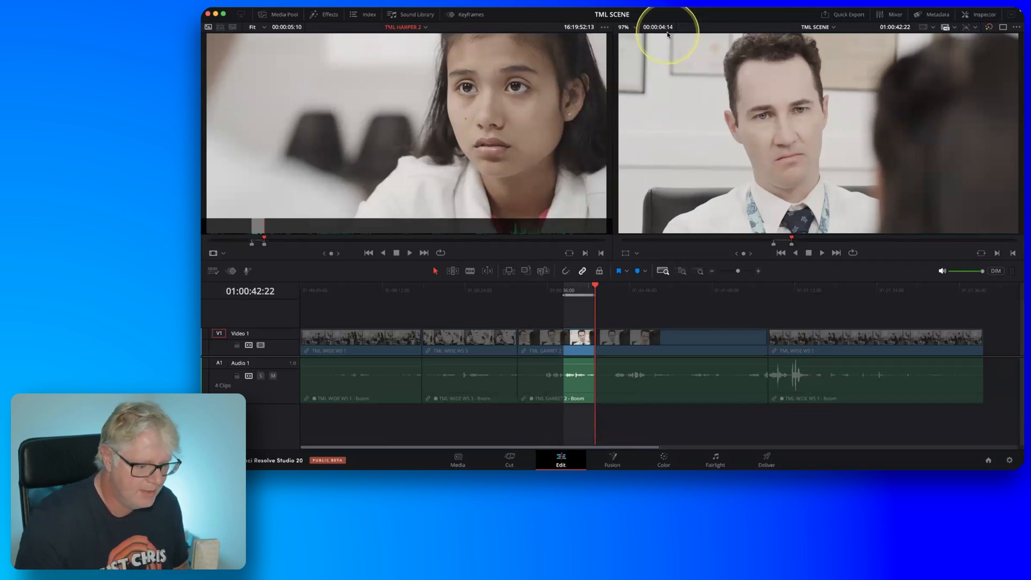
key("F10")
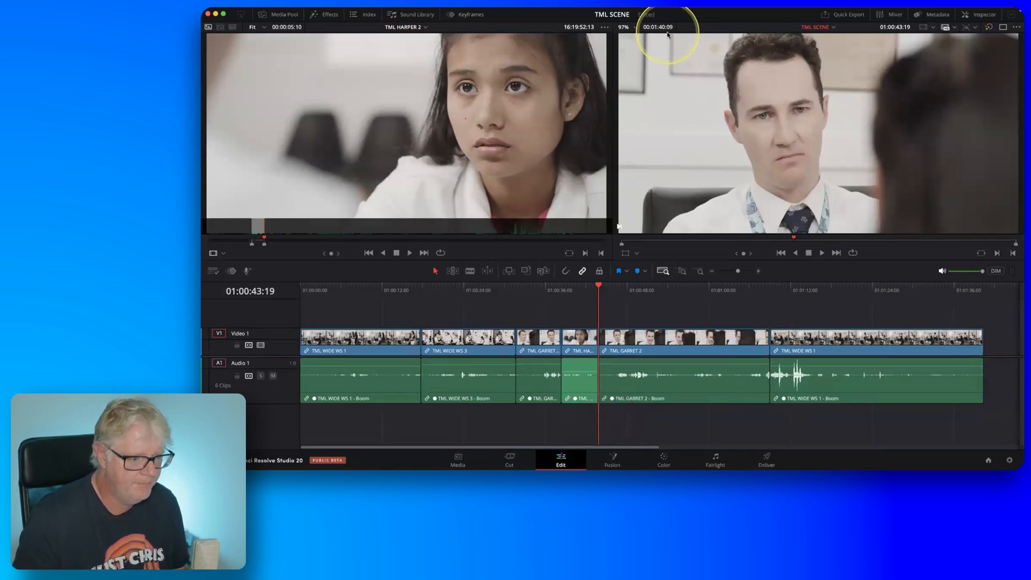
left_click_drag(587, 374, 586, 369)
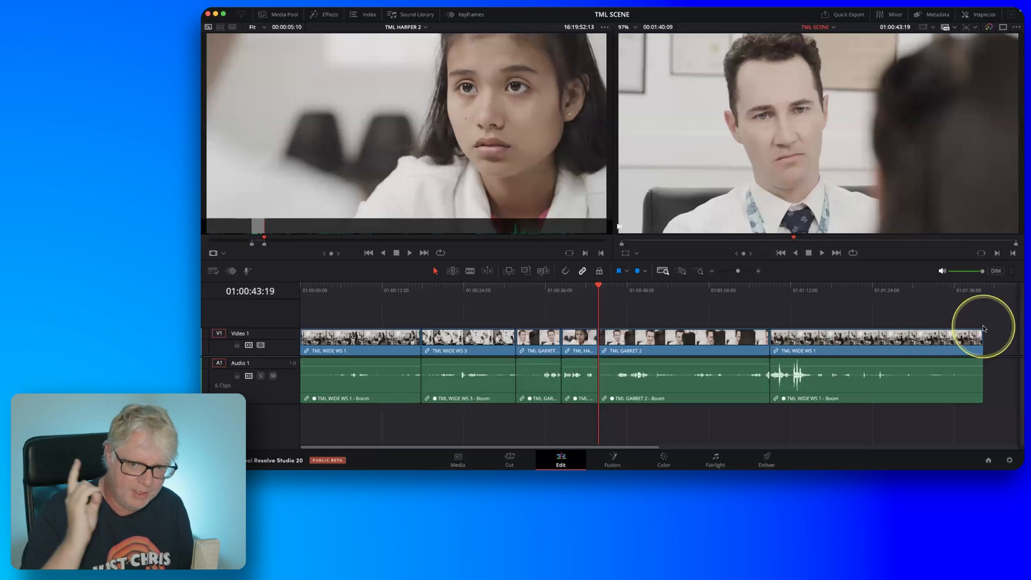
Play on through the TML GARRET 2 clip that follows TML HARPER 2 and mark a timeline In point at 01:00:51:07.
key("l")
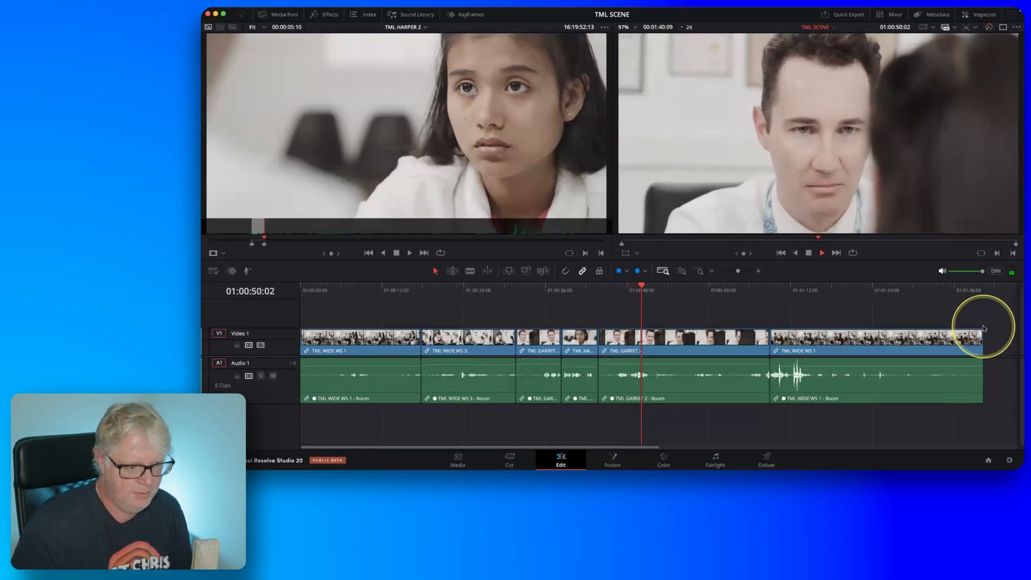
key("k")
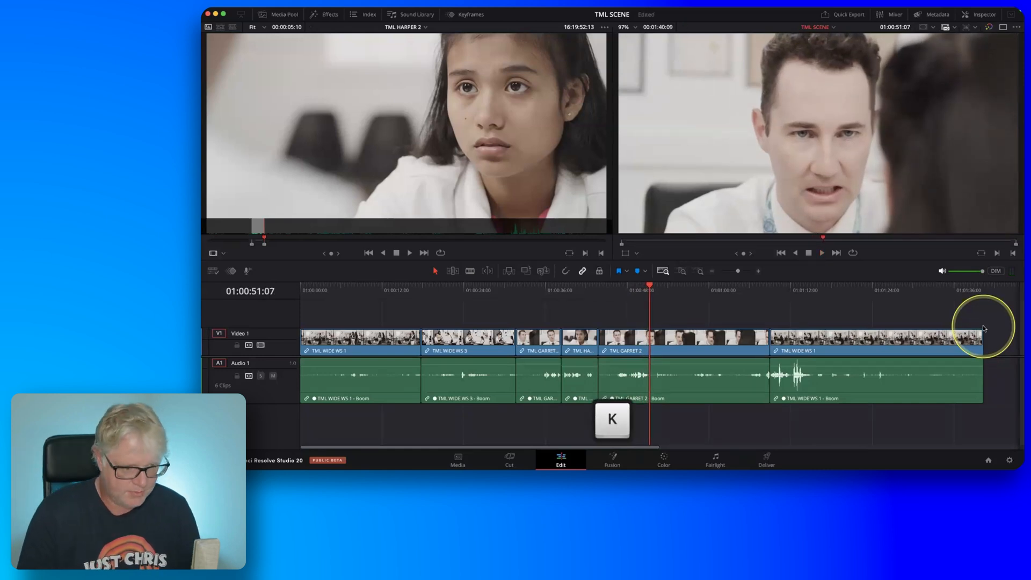
key("i")
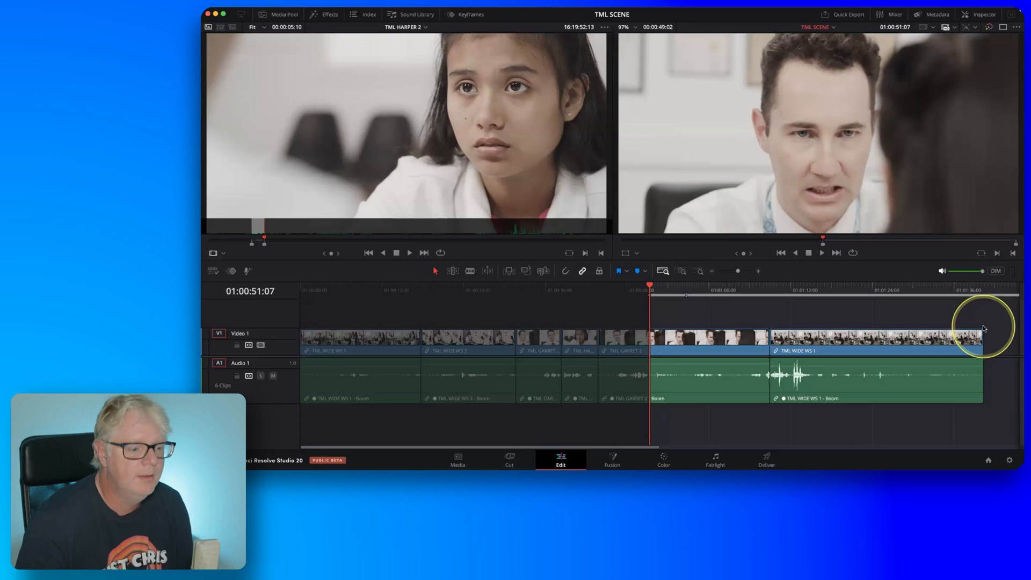
Play back and forth through the TML GARRET 2 clip to the end of his line and mark the timeline Out point at 01:00:54:15.
key("l")
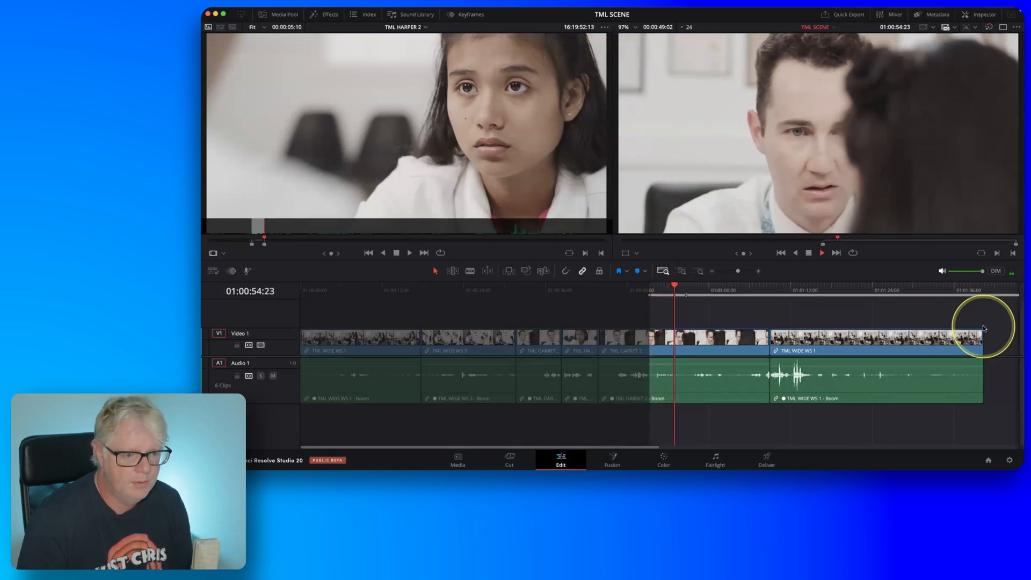
key("k")
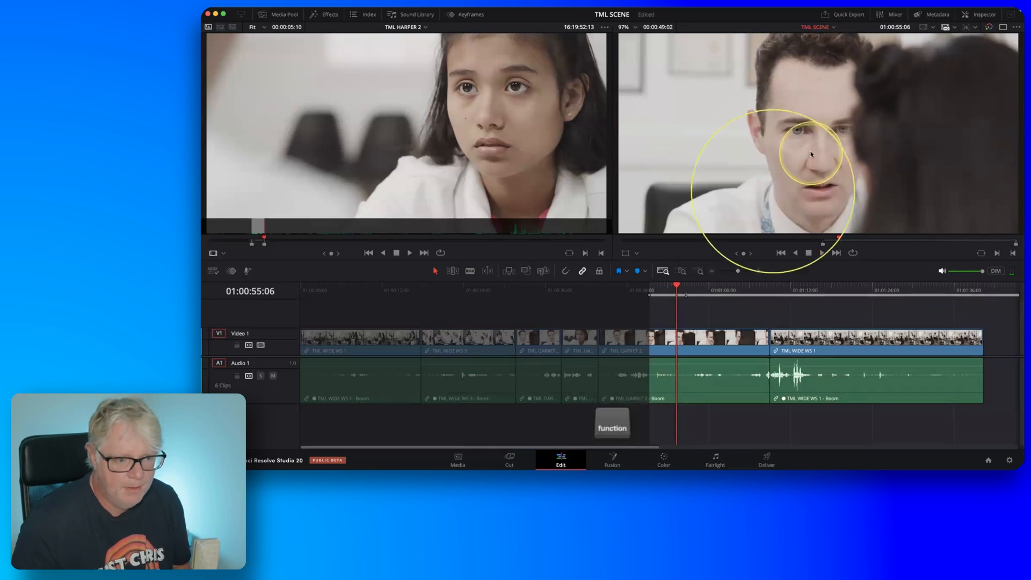
key("j")
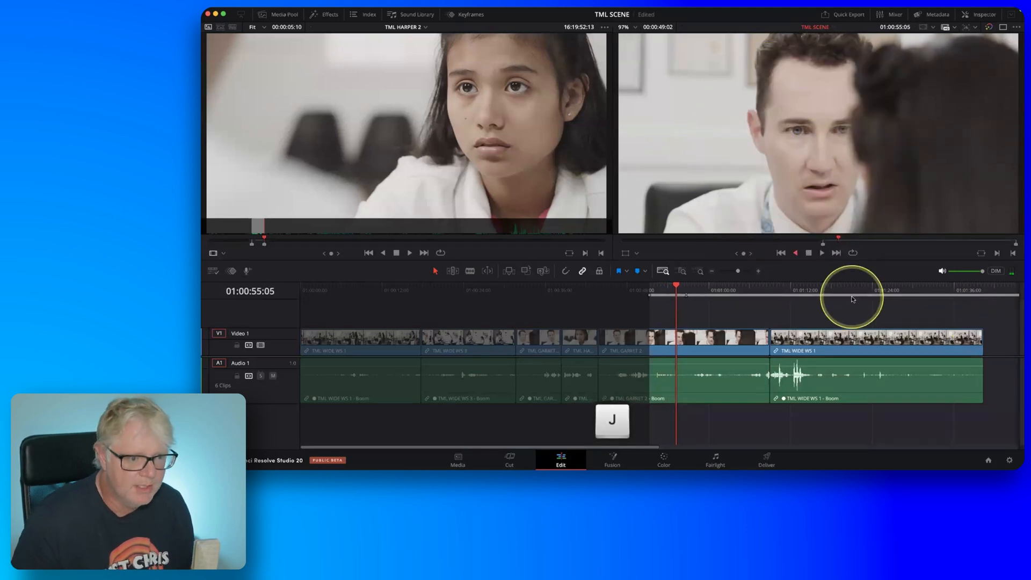
key("k")
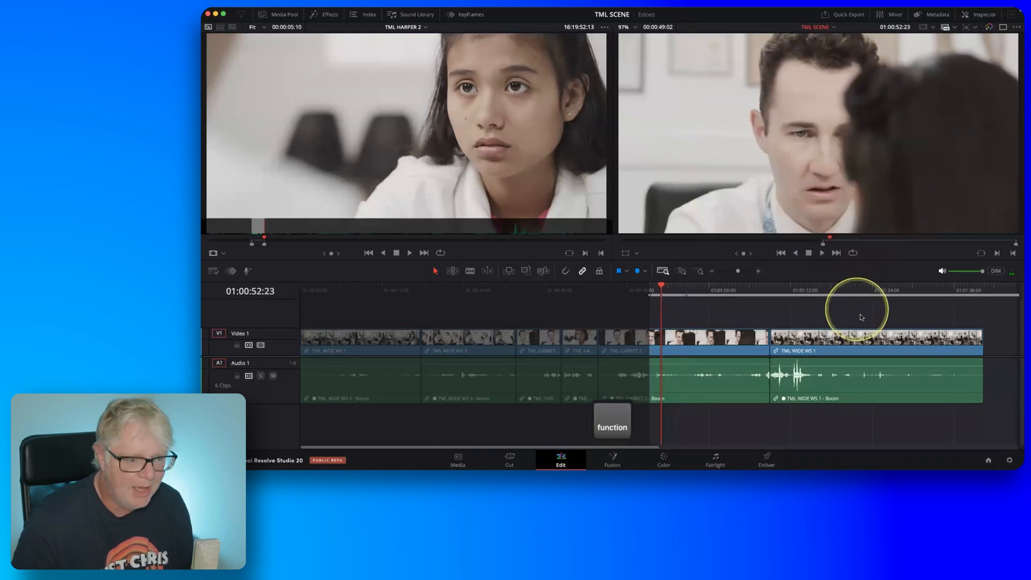
key("l")
key("k")
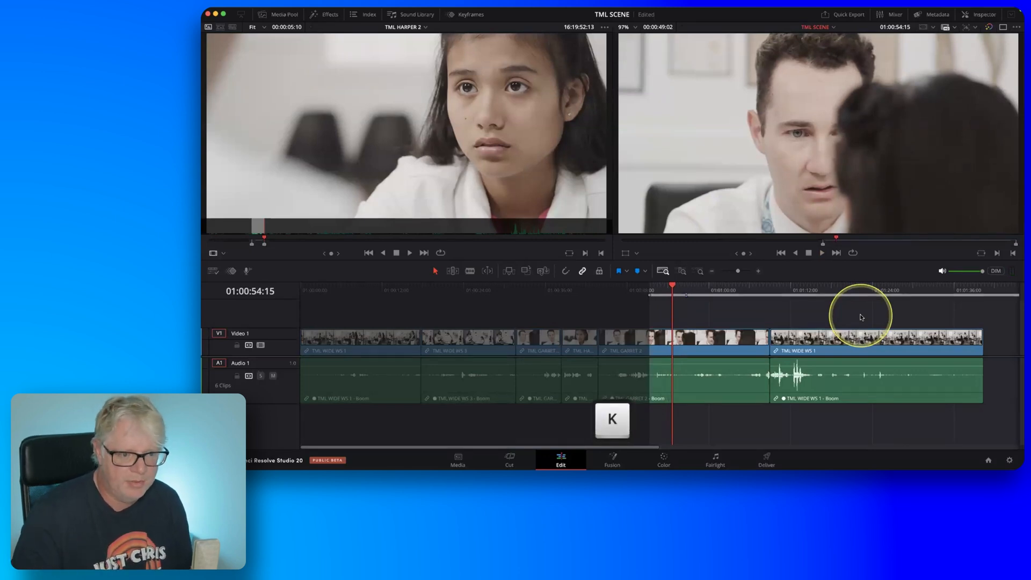
key("o")
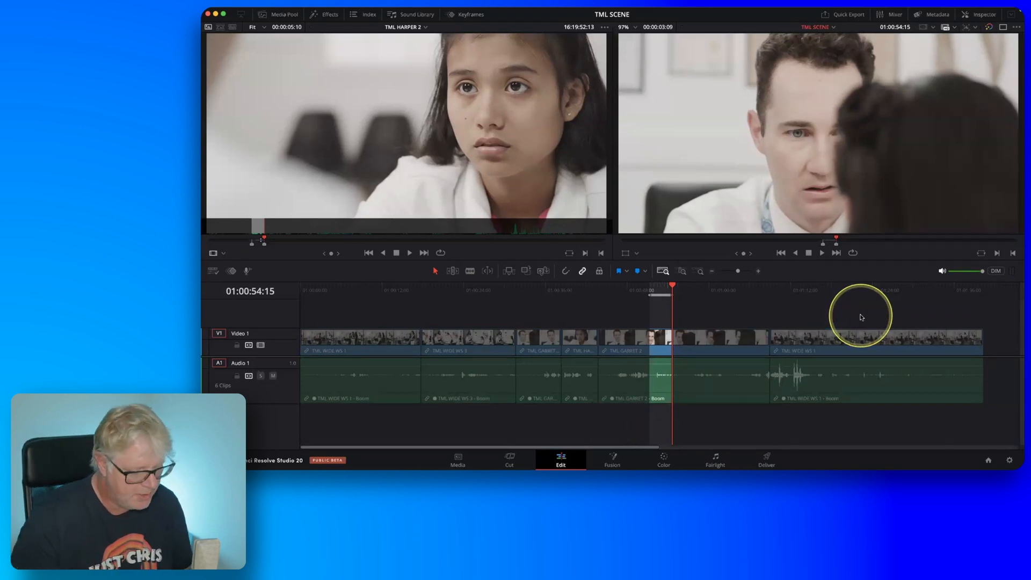
Play on through TML HARPER 2 in the source viewer and mark a new source In point at 16:19:57:00.
key("q")
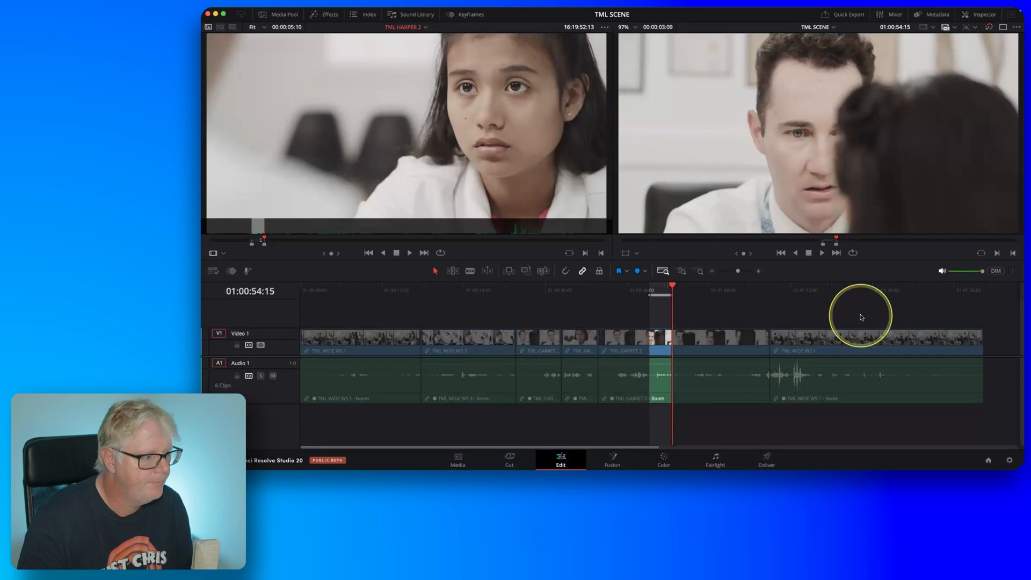
key("l")
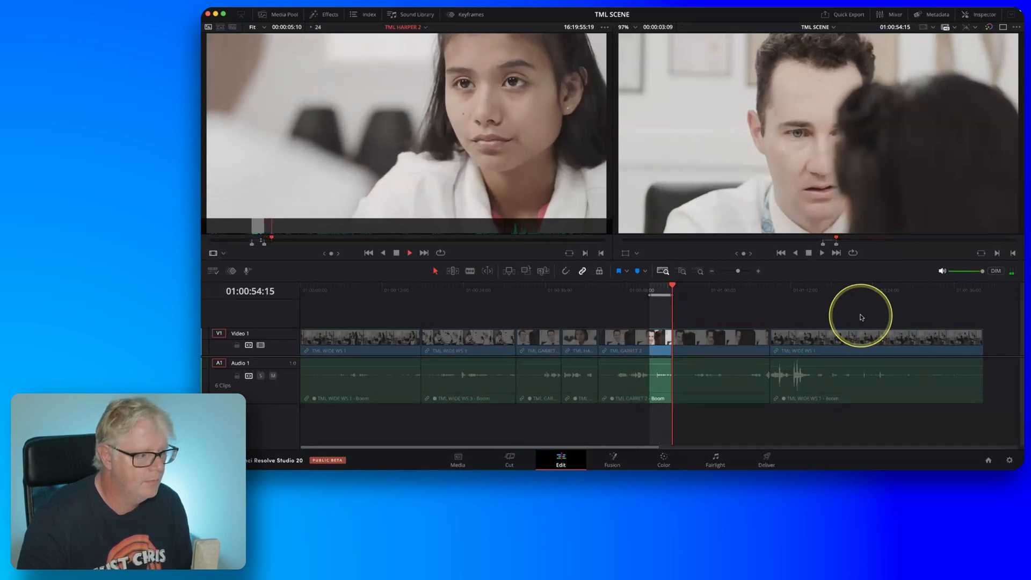
key("k")
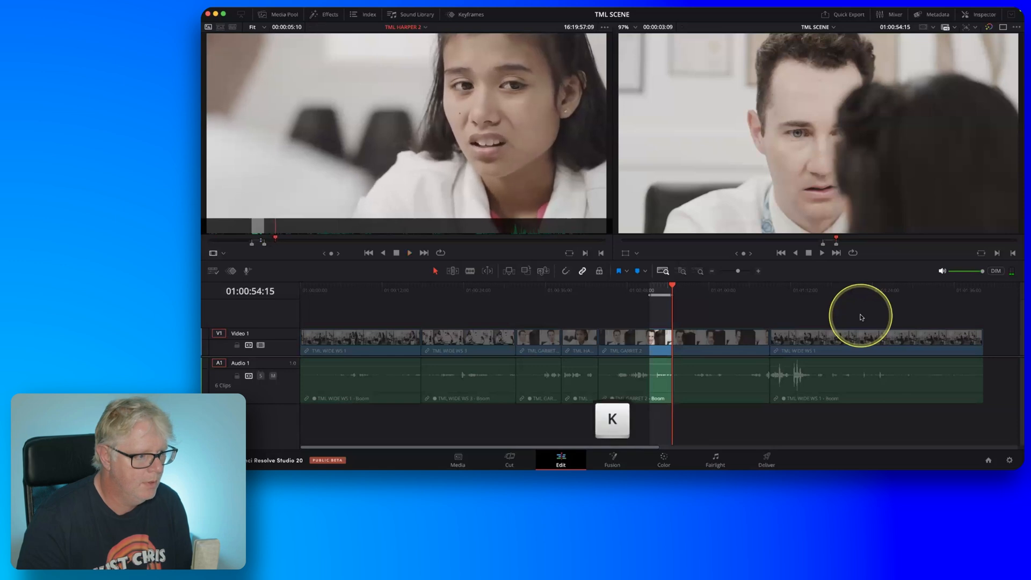
key("j")
key("k")
key("l")
key("k")
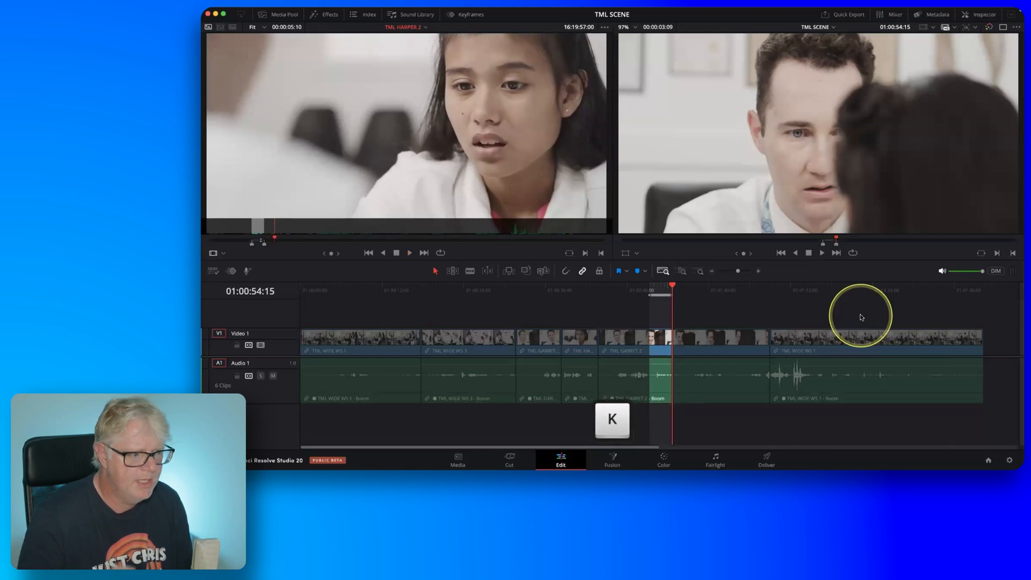
key("i")
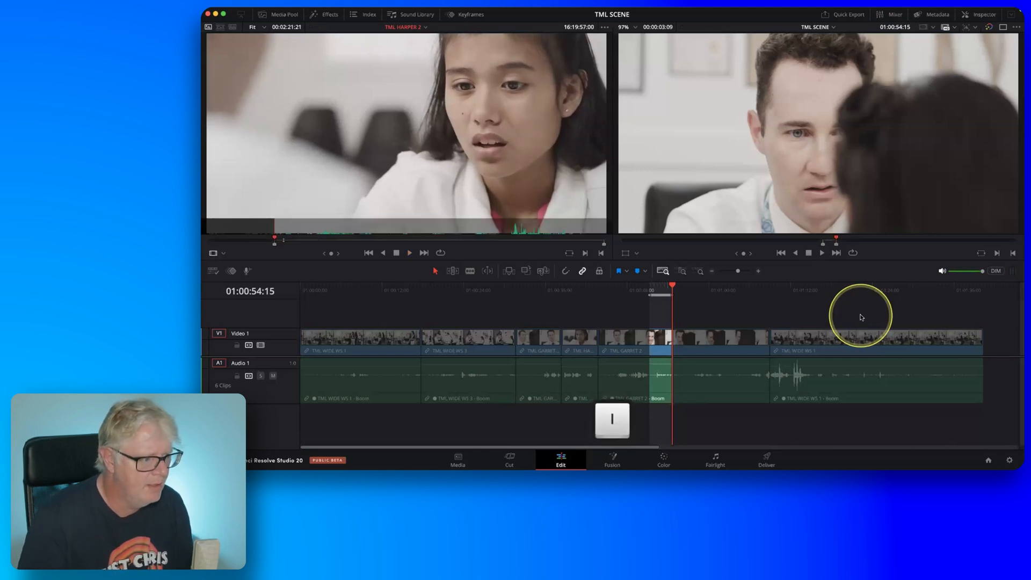
Play TML HARPER 2 to the end of her reaction and mark the source Out point at 16:20:01:04.
key("l")
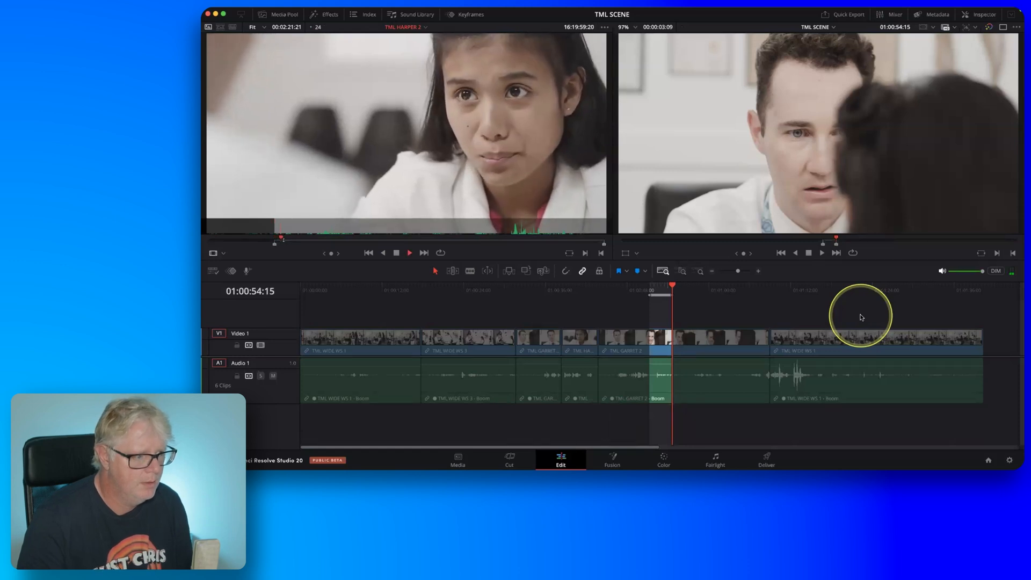
key("k")
key("j")
key("j")
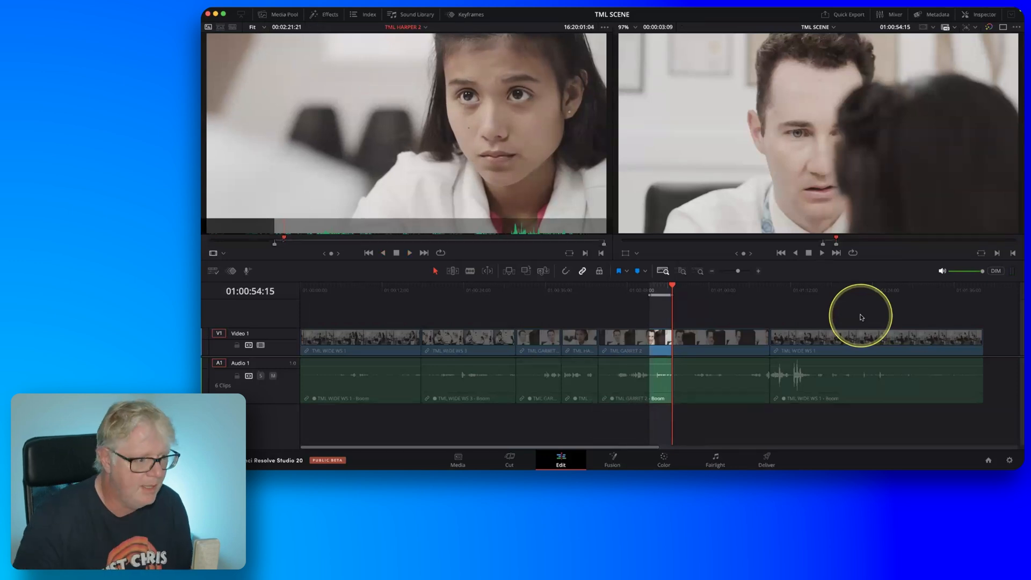
key("o")
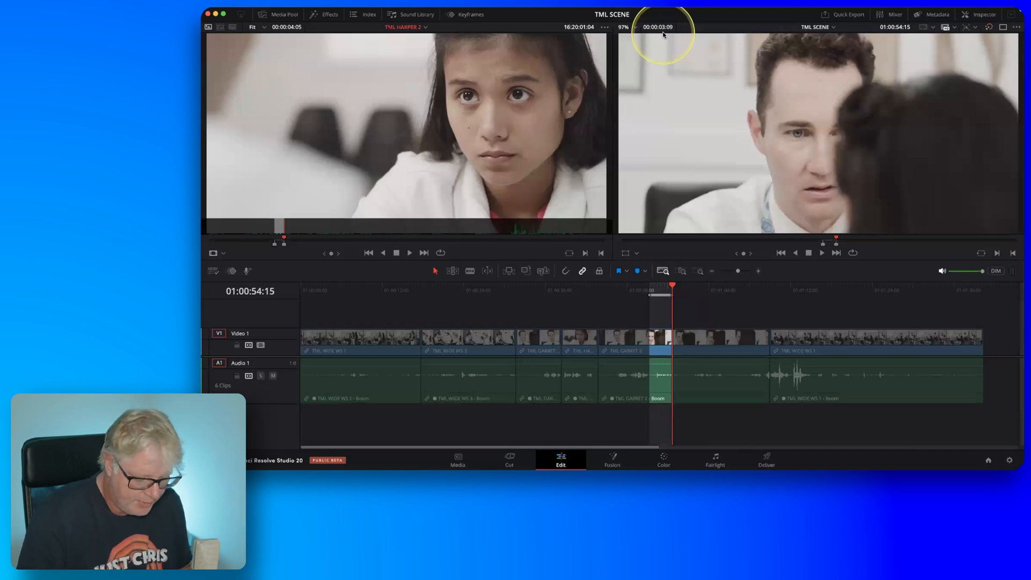
Ripple overwrite the marked section of the TML GARRET 2 timeline clip with the marked part of TML HARPER 2.
key("shift")
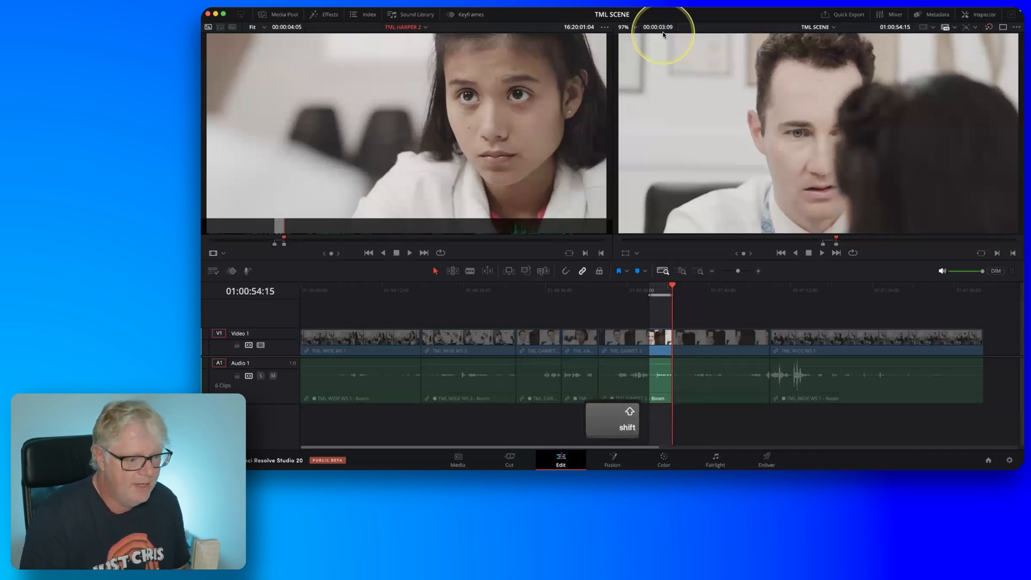
key("shift+F10")
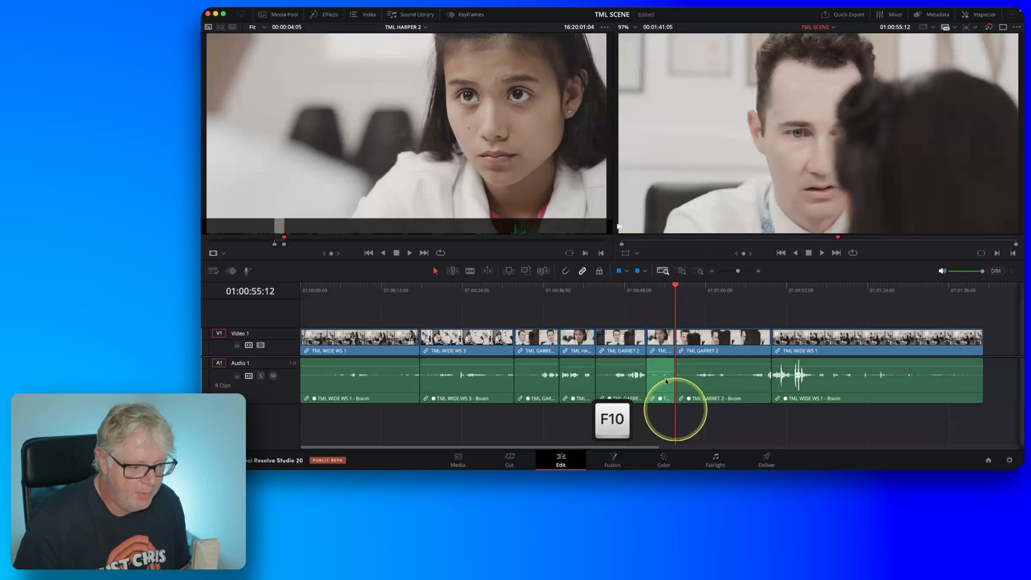
left_click_drag(659, 371, 659, 365)
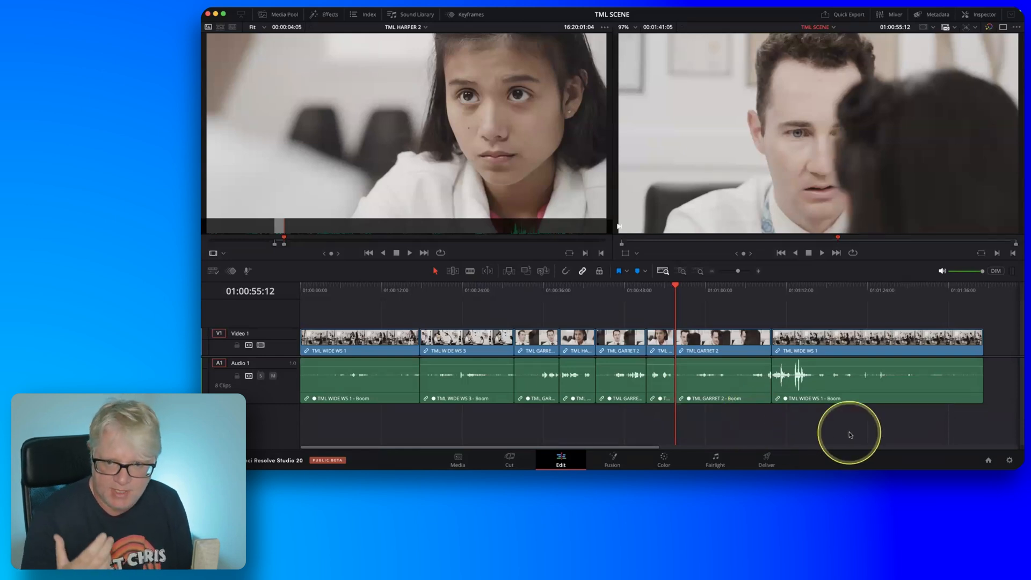
Play the remaining TML GARRET 2 clip to the next cutting point and mark a timeline In point at 01:01:01:23.
key("l")
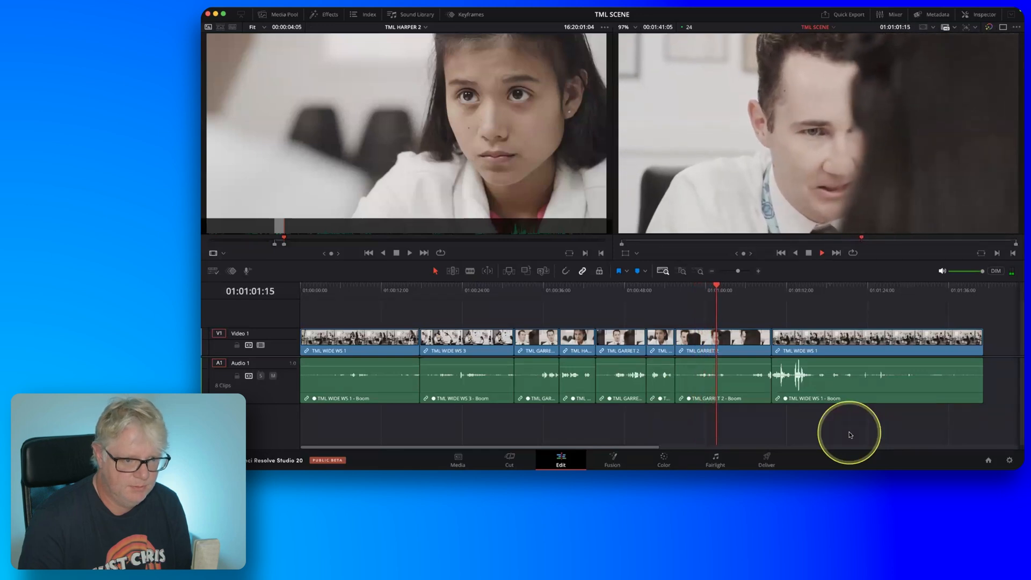
key("k")
key("j")
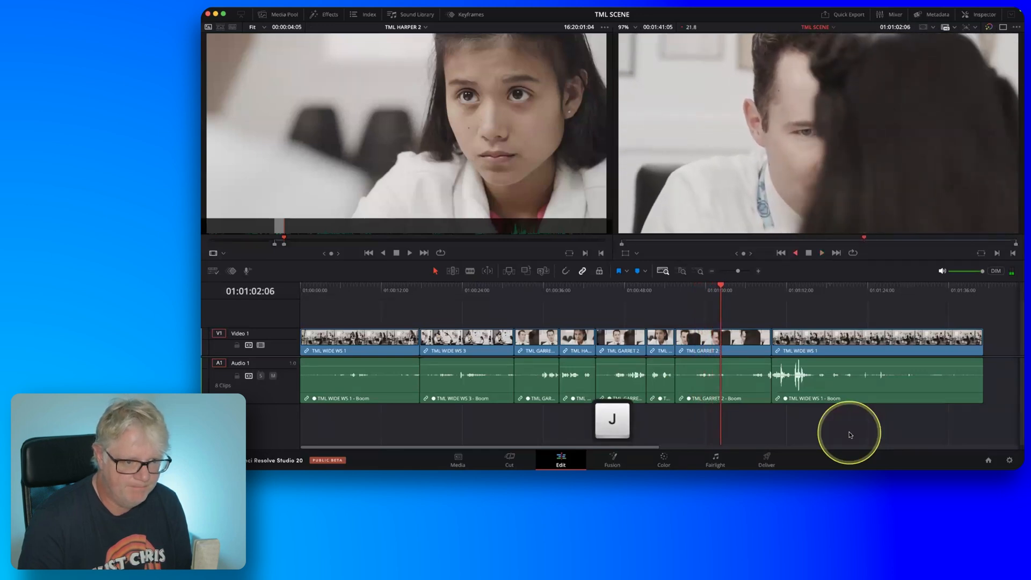
key("k")
left_click(845, 170)
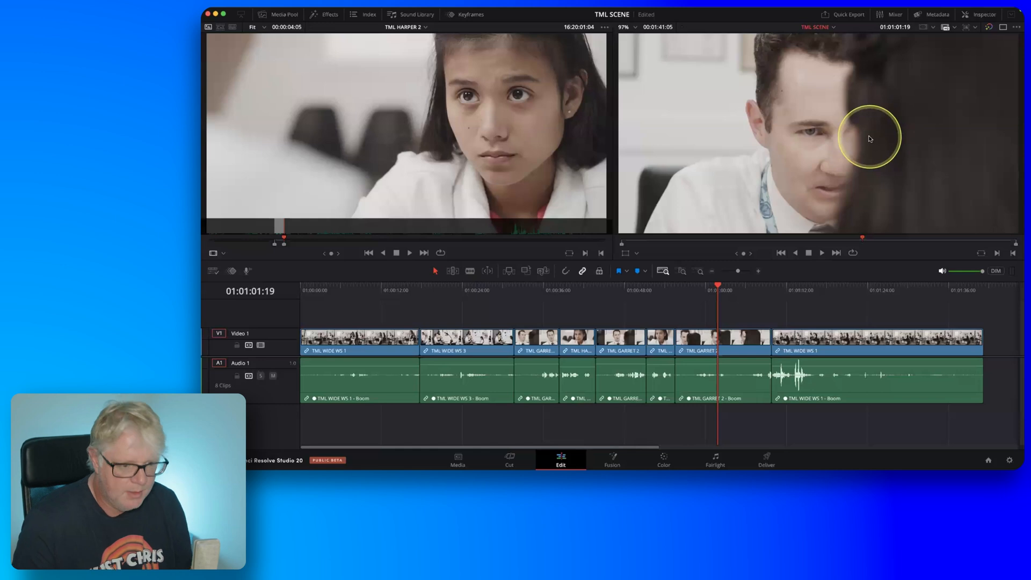
key("j")
key("k")
key("l")
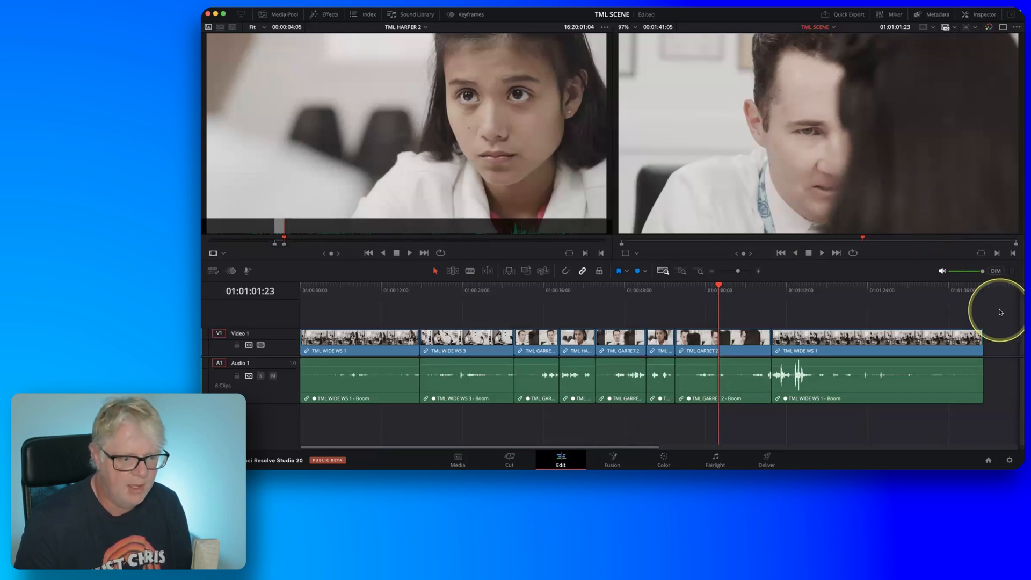
key("i")
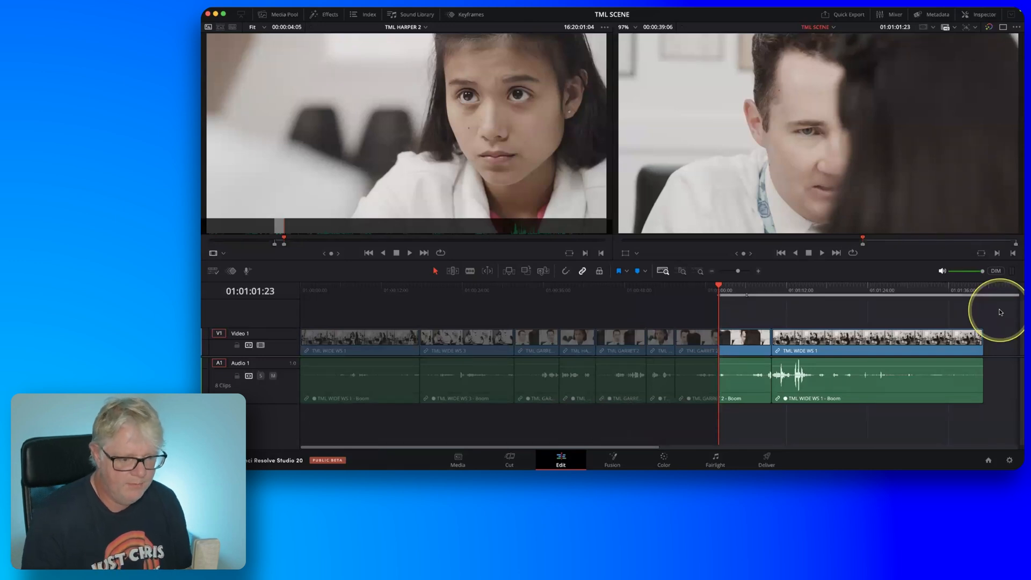
Play further through the TML GARRET 2 clip and mark the timeline Out point at 01:01:06:15.
key("l")
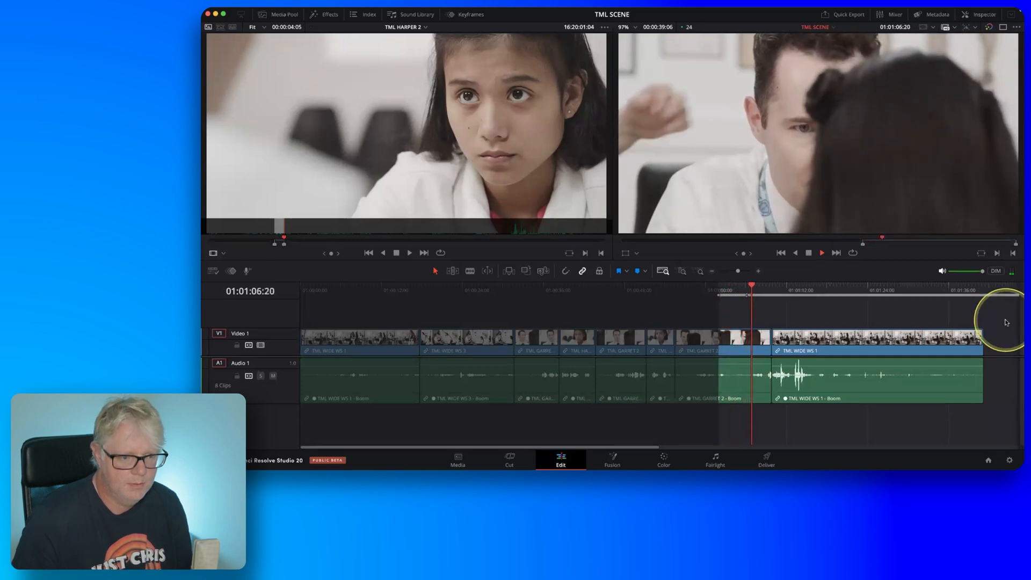
key("j")
key("k")
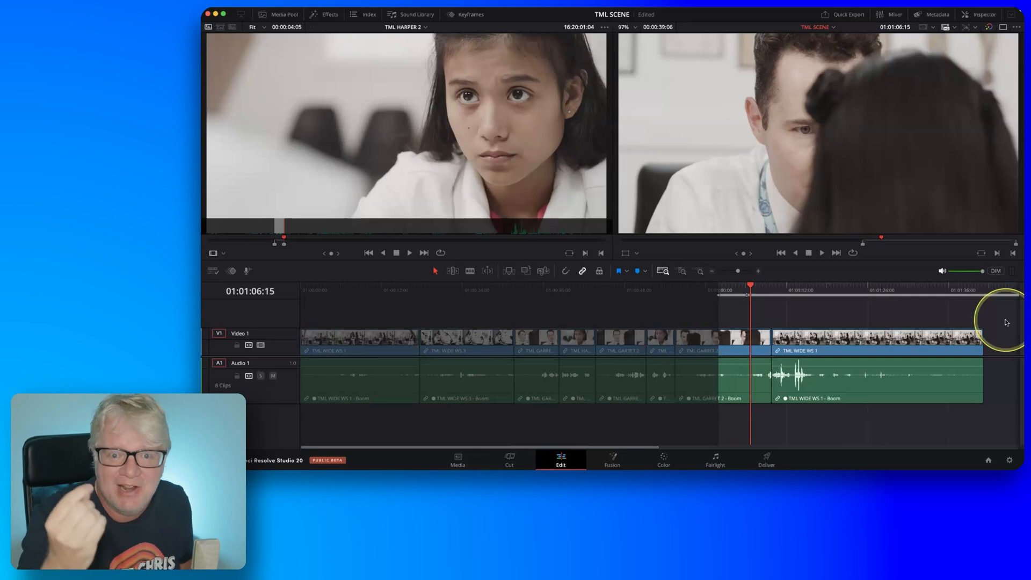
key("o")
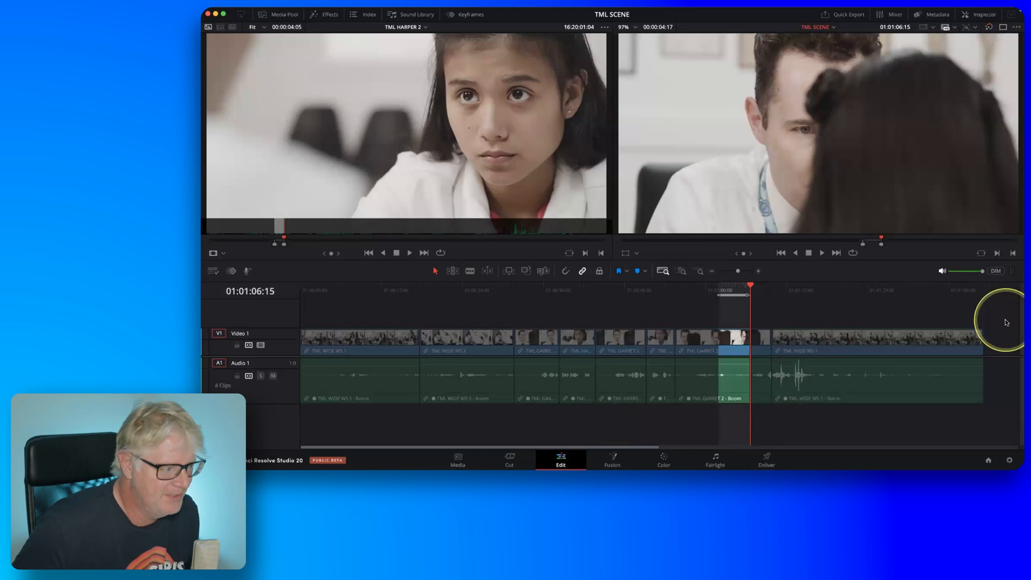
Play TML HARPER 2 onward in the source viewer and mark a new source In point at 16:20:04:09.
key("q")
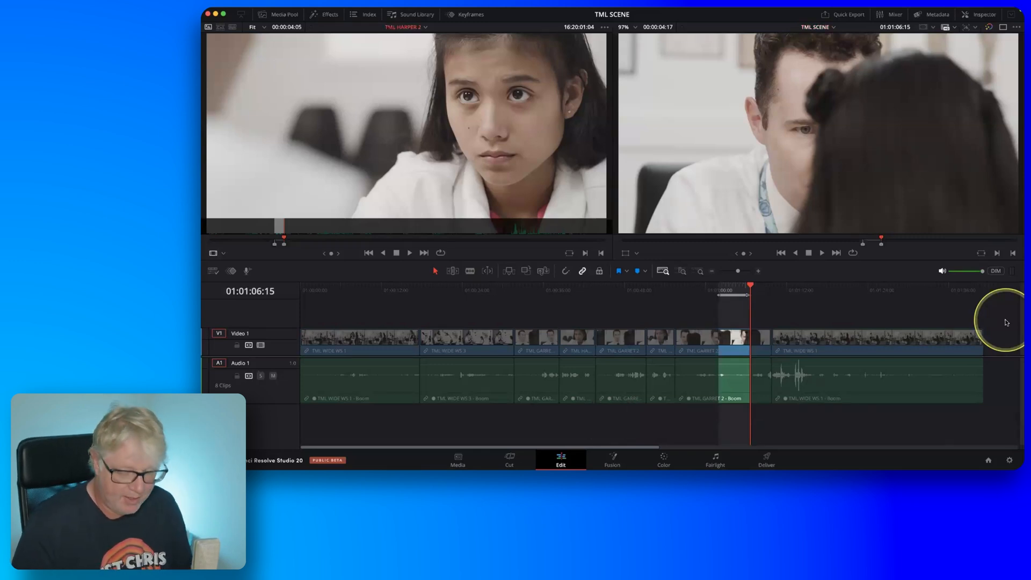
key("l")
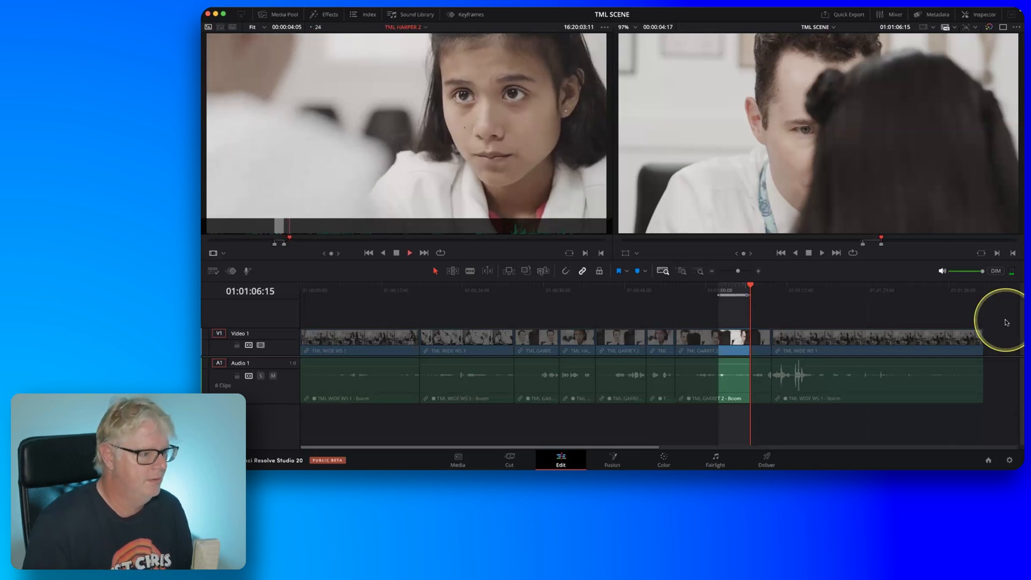
key("k")
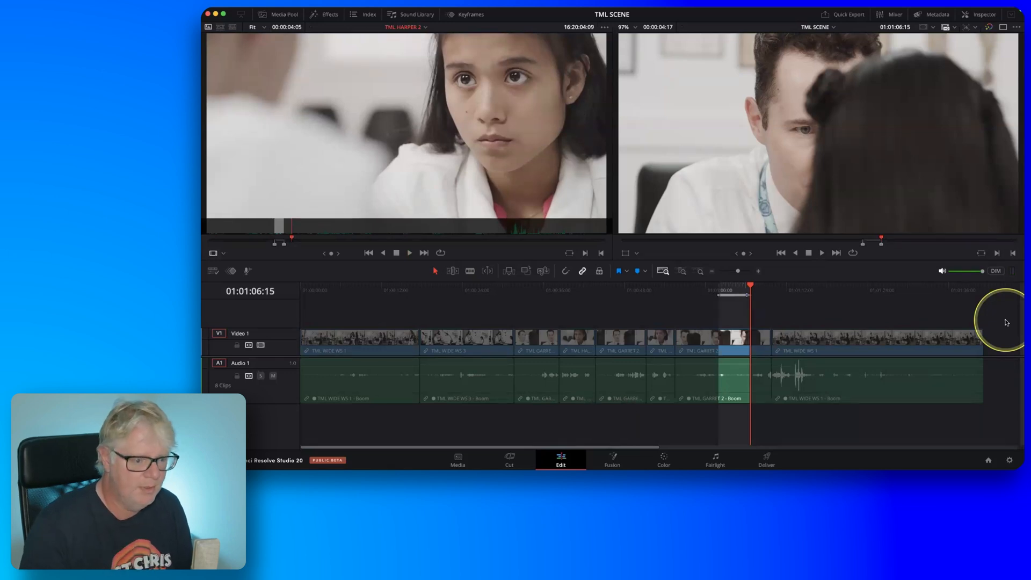
key("i")
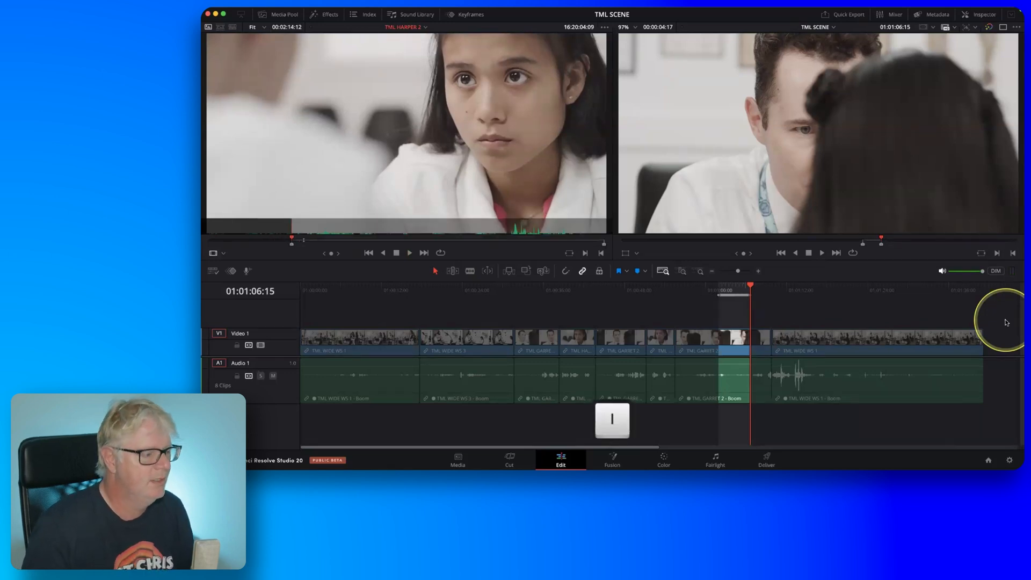
Mark the TML HARPER 2 source Out point at 16:20:09:18 and ripple overwrite the marked timeline section with that part.
key("l")
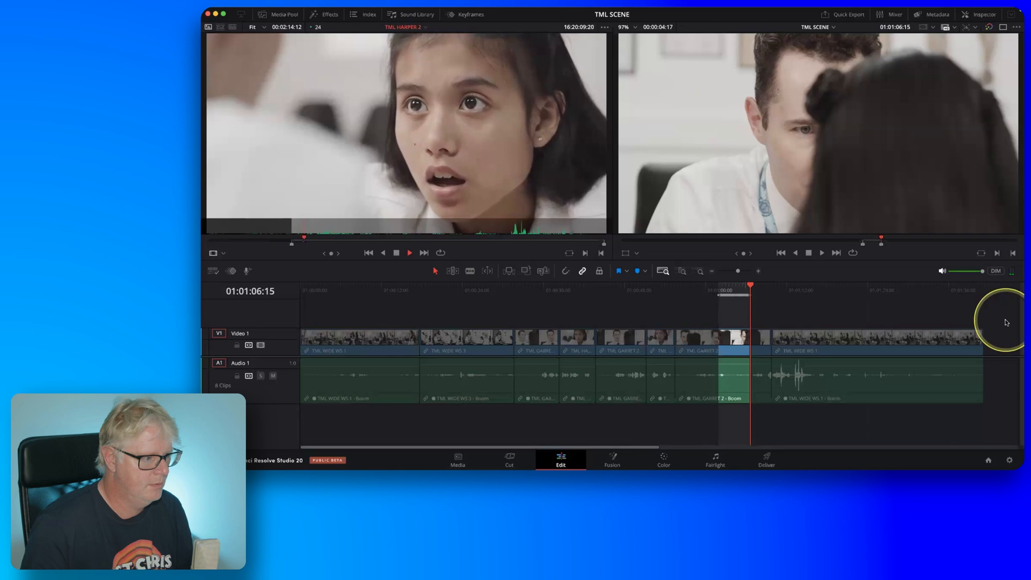
key("k")
key("j")
key("k")
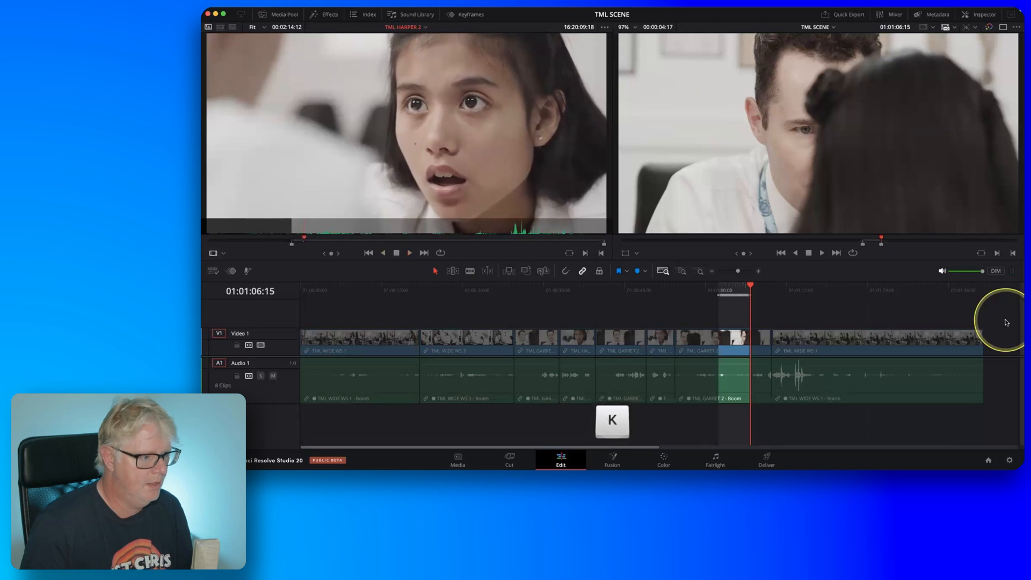
key("o")
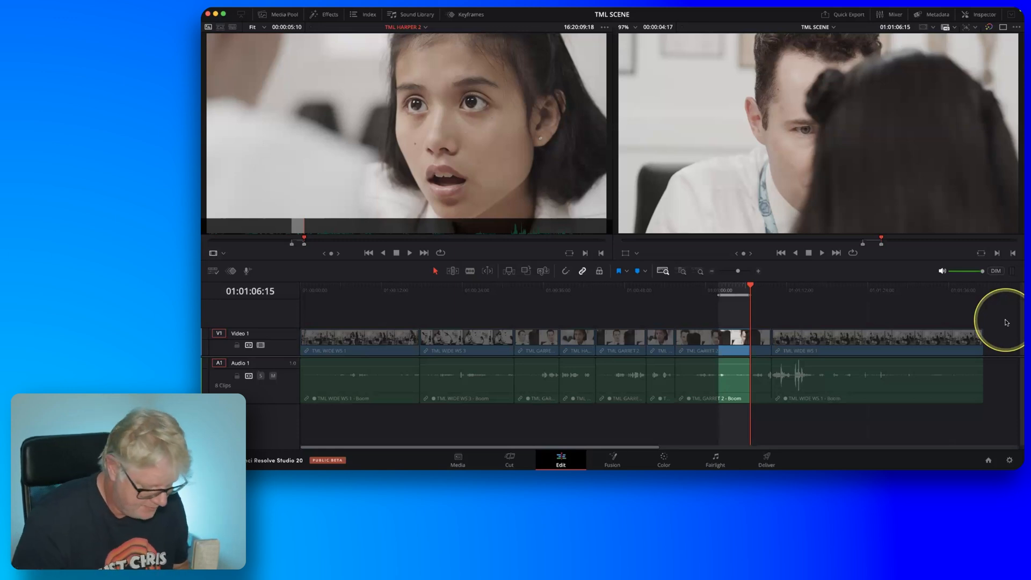
key("F10")
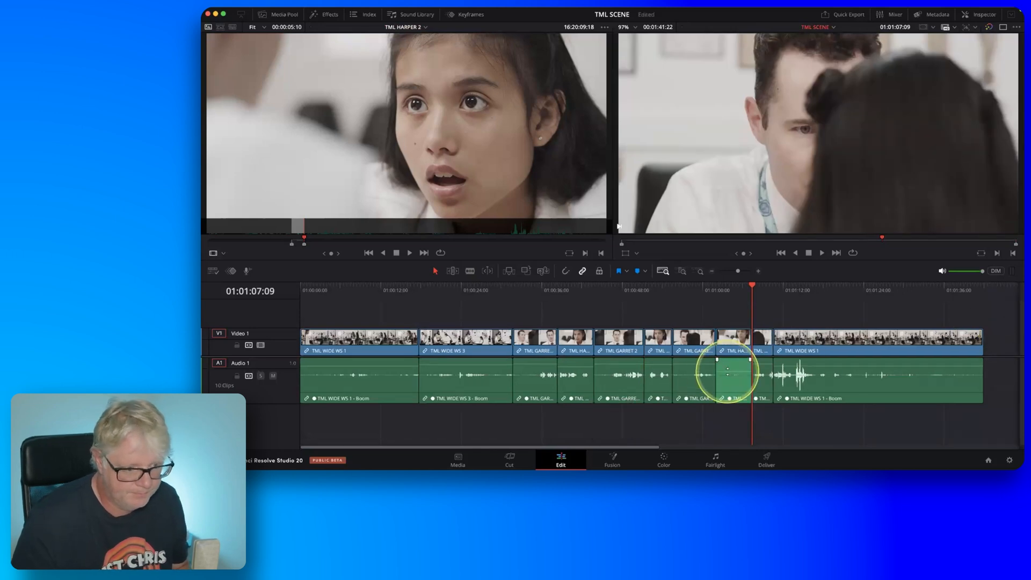
mouse_move(728, 369)
left_mouse_down()
mouse_move(762, 404)
mouse_move(737, 364)
left_mouse_up()
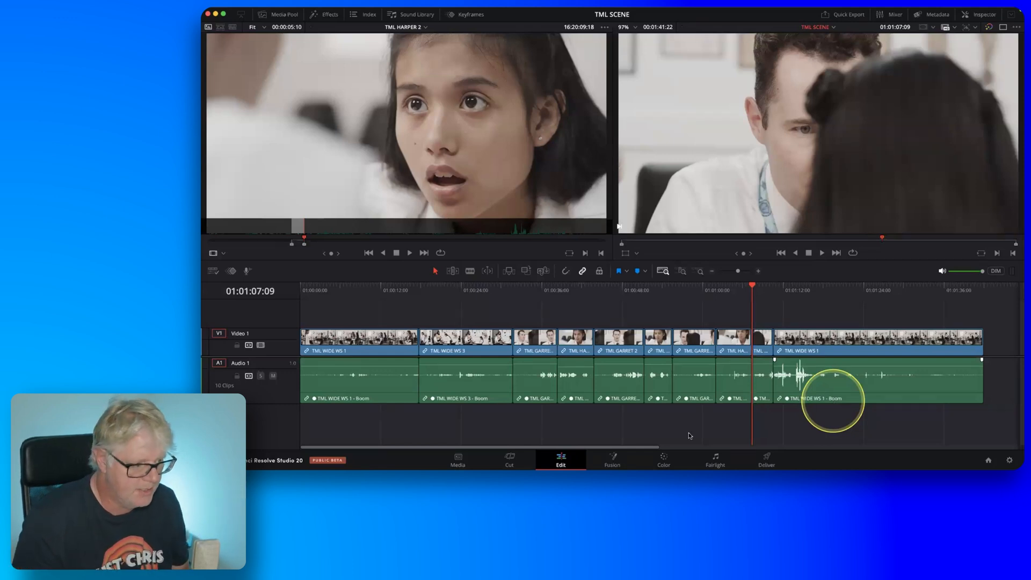
Move the playhead back to 01:00:13:13 in the first TML WIDE WS 1 clip and play the edited scene.
left_click_drag(405, 294, 391, 294)
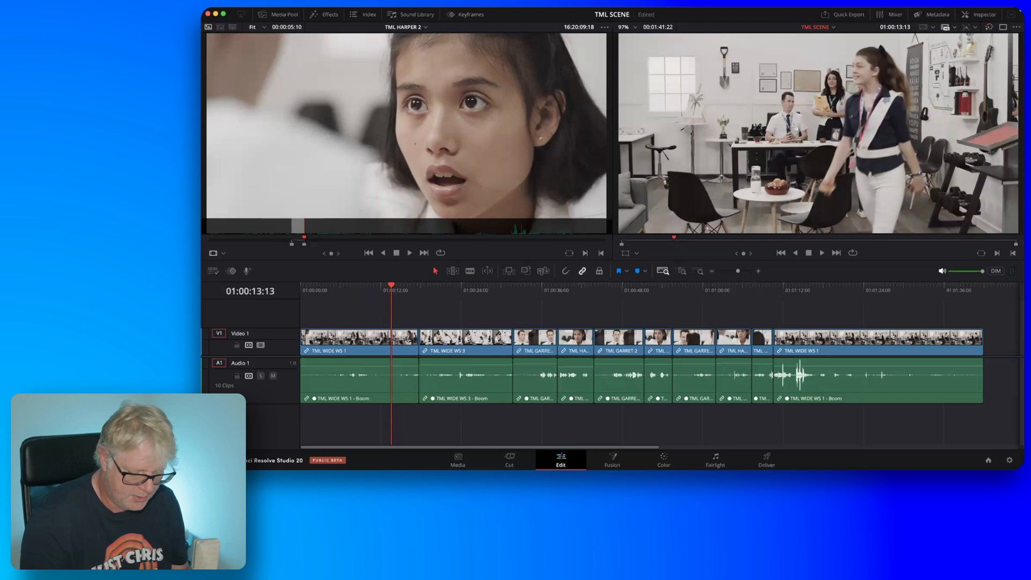
key("l")
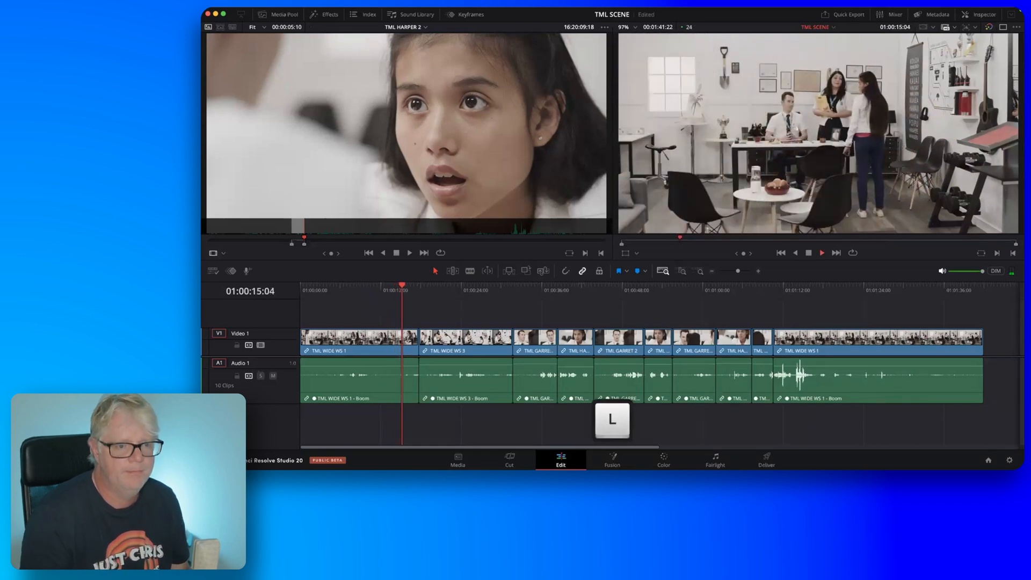
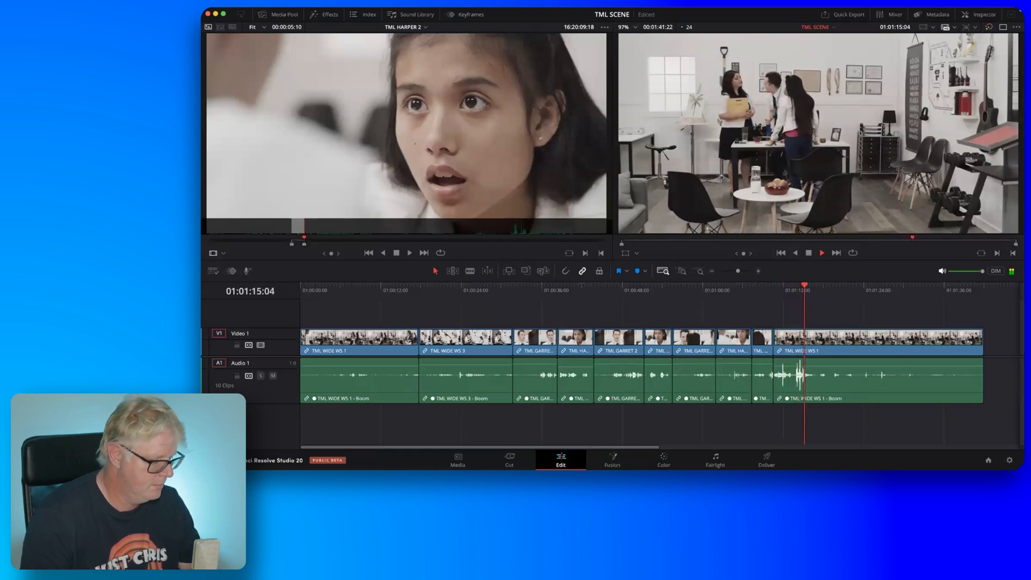
Stop playback and review the TML SCENE edits by scrubbing the timeline, ending at 01:00:23:11 in the TML WIDE WS 3 clip.
key("k")
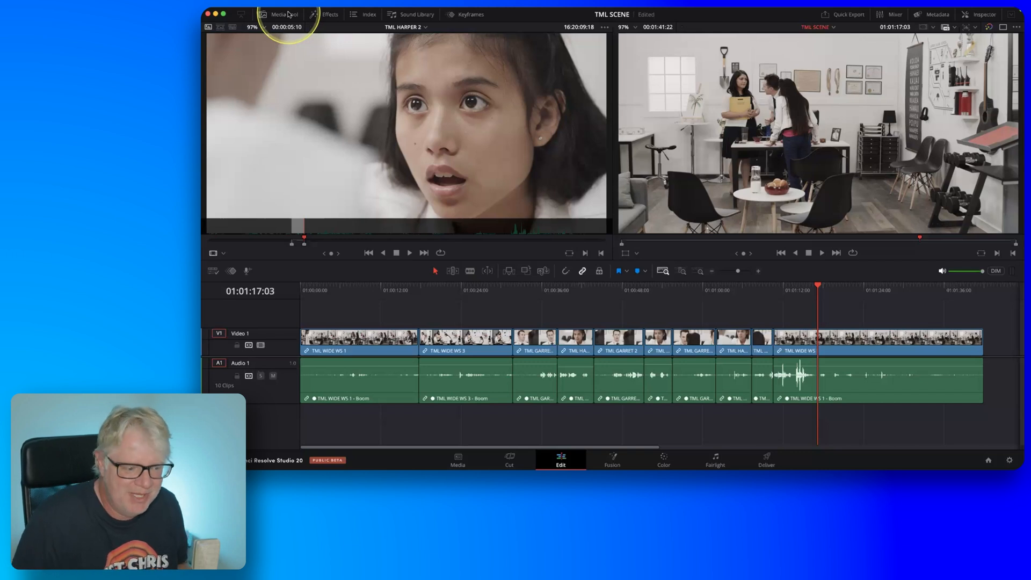
left_click(392, 289)
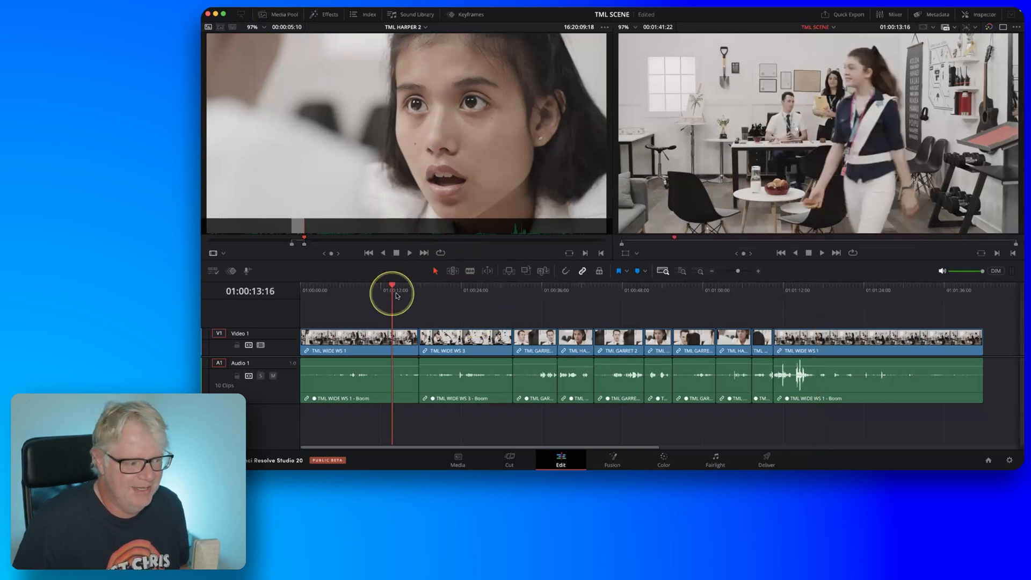
left_click(411, 289)
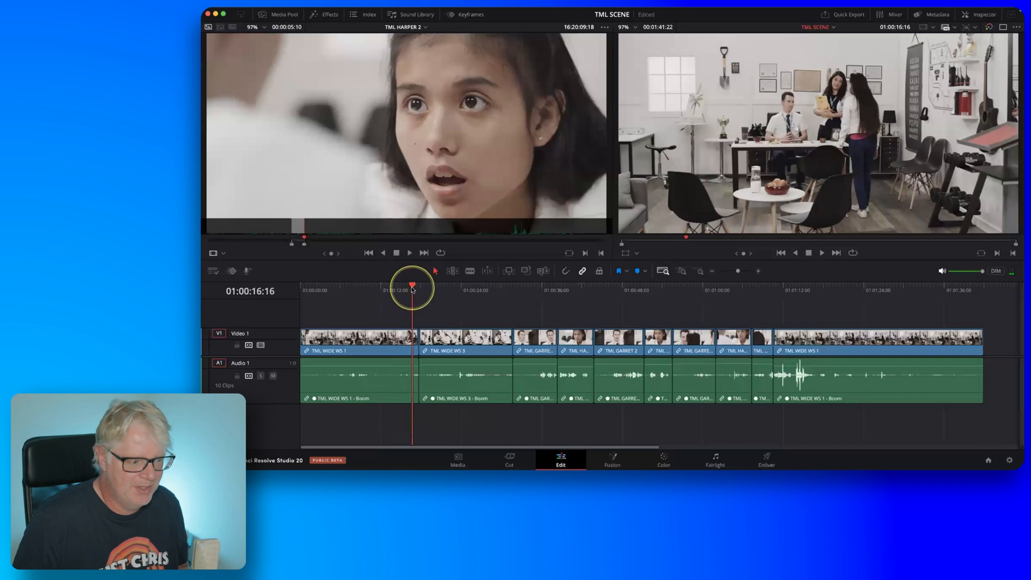
left_click_drag(413, 289, 785, 297)
key("shift+s")
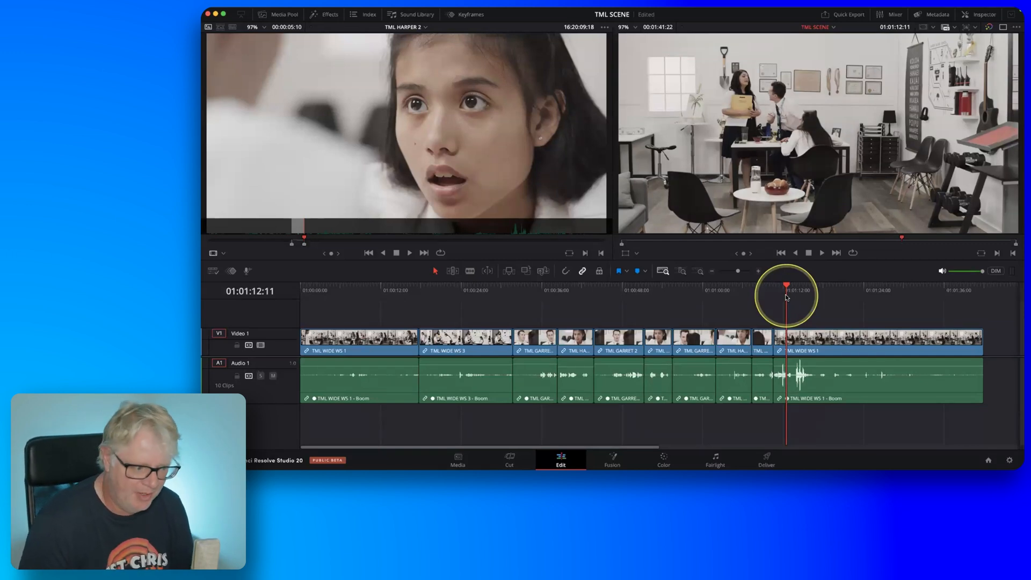
left_click(452, 299)
left_click_drag(440, 299, 460, 316)
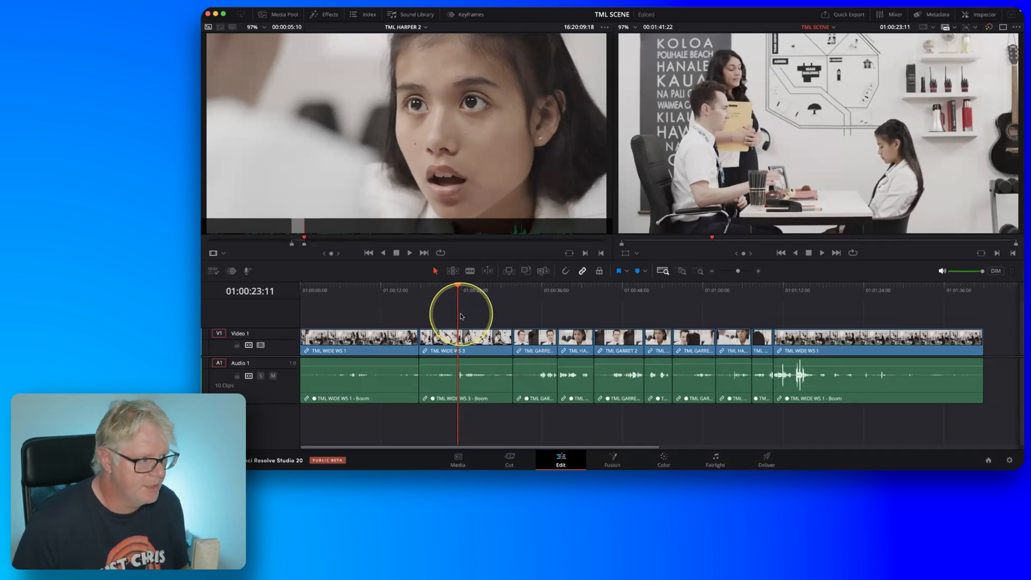
Load the recently used TML EVERDUNN 3 clip into the source viewer.
left_click(426, 27)
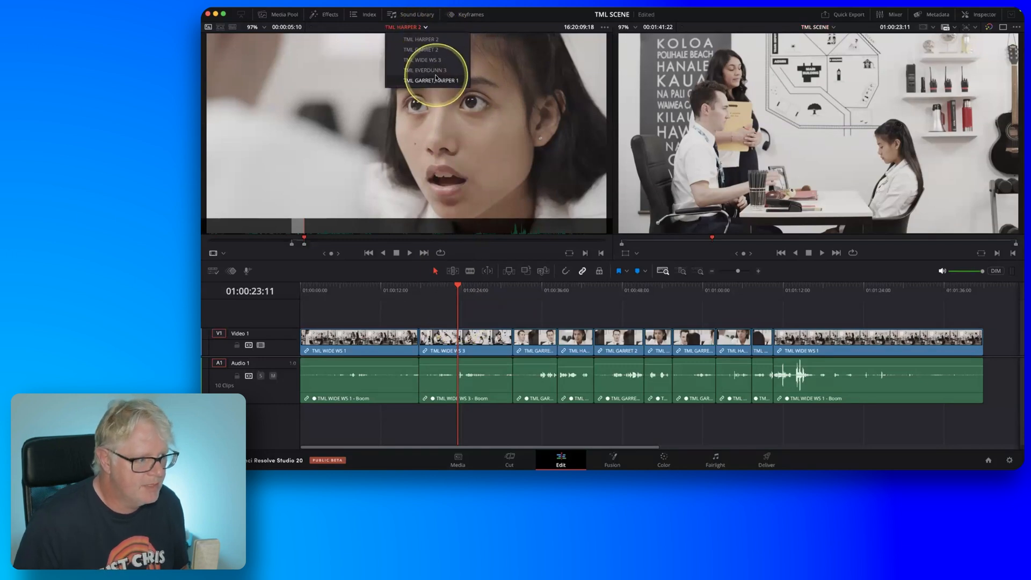
key("fn")
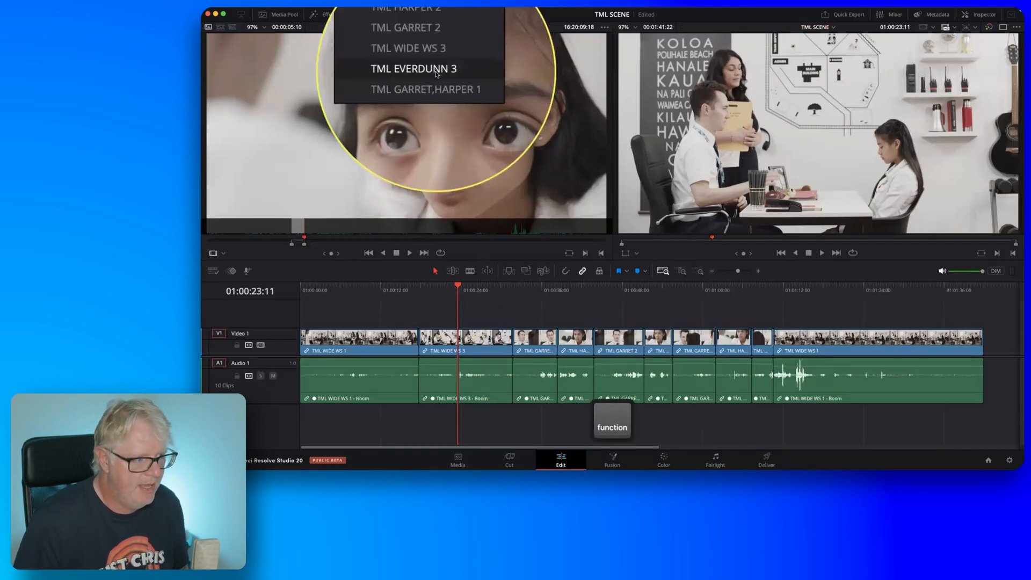
left_click(436, 72)
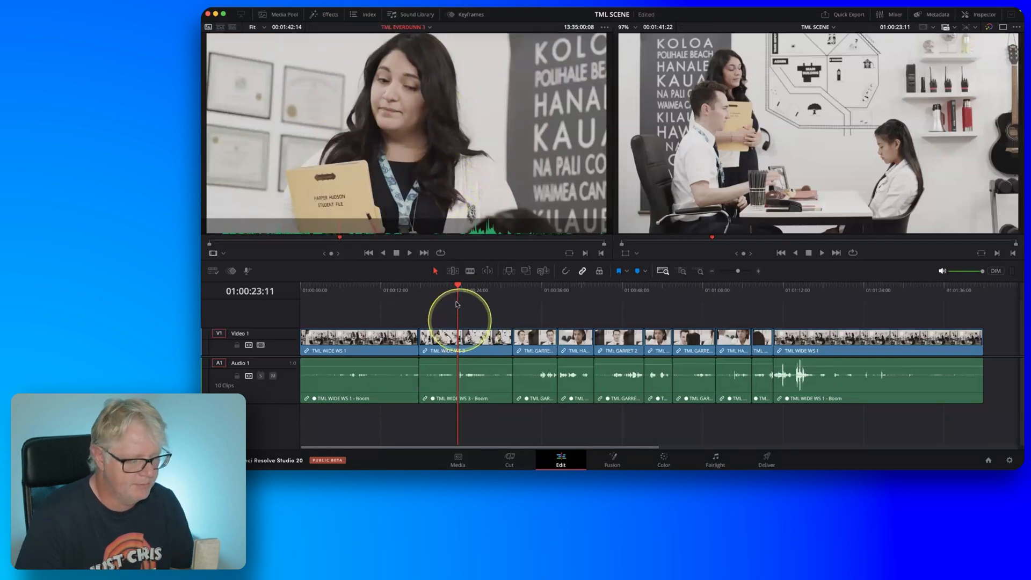
Play the TML WIDE WS 3 clip from 01:00:22:09 and mark the timeline In point at 01:00:24:13.
left_click_drag(456, 299, 449, 300)
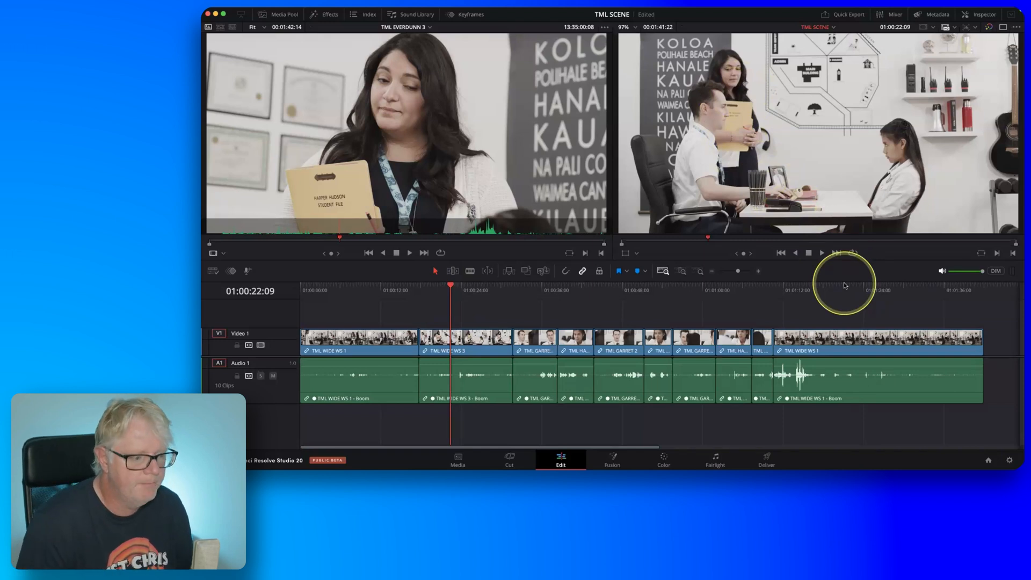
key("l")
key("k")
key("l")
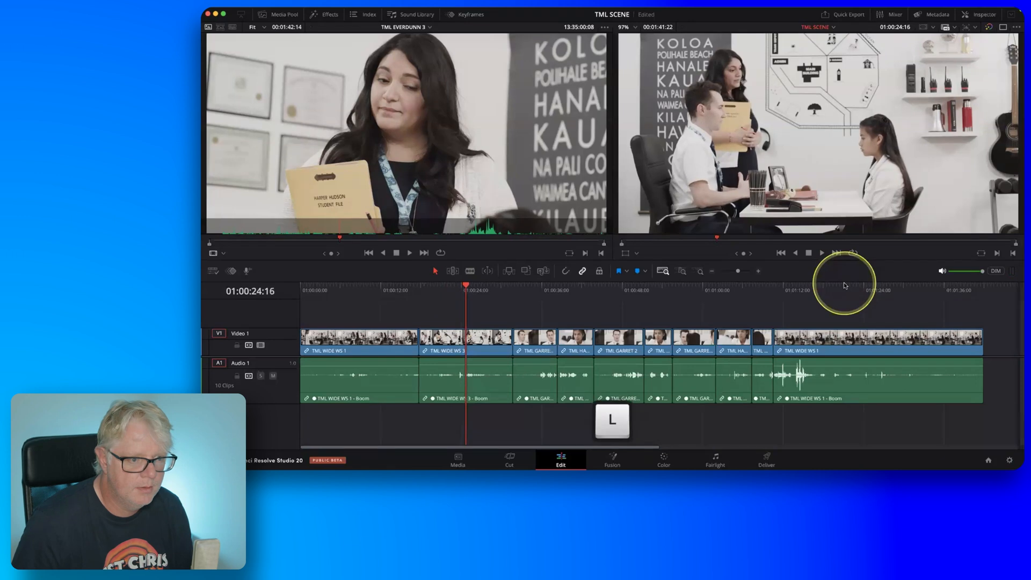
key("j")
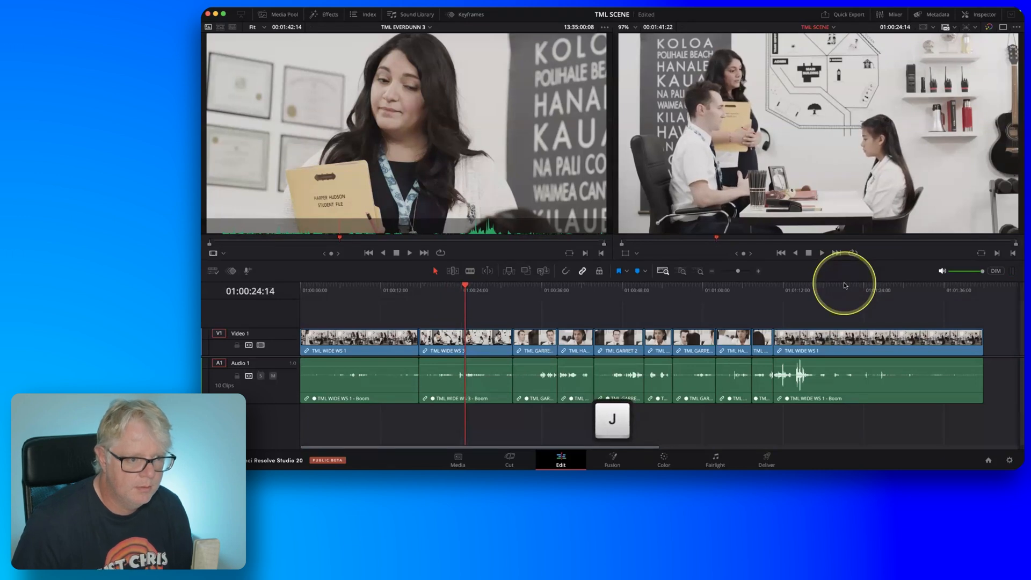
key("i")
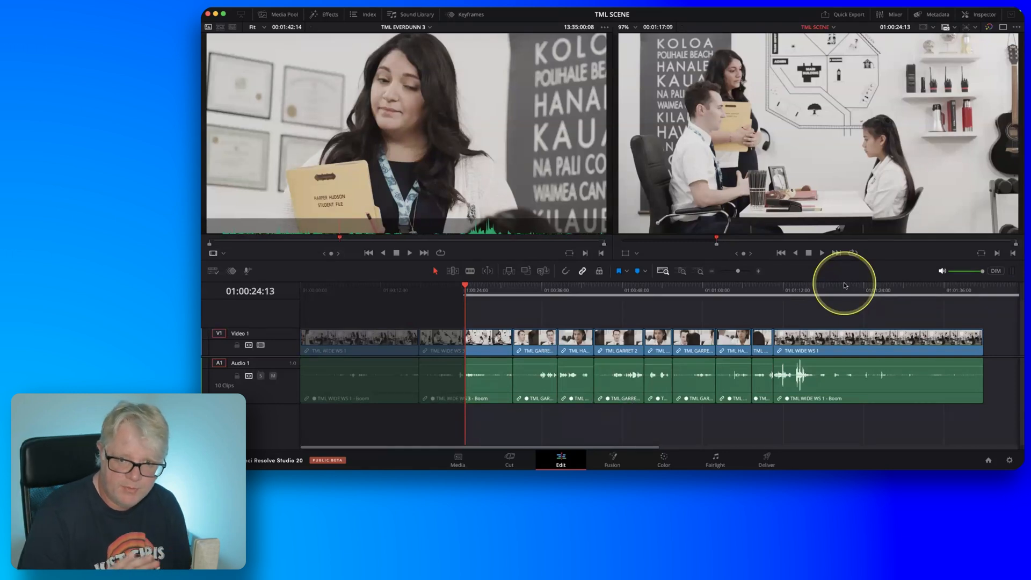
Play further through the TML WIDE WS 3 clip and mark the timeline Out point at 01:00:27:19.
key("l")
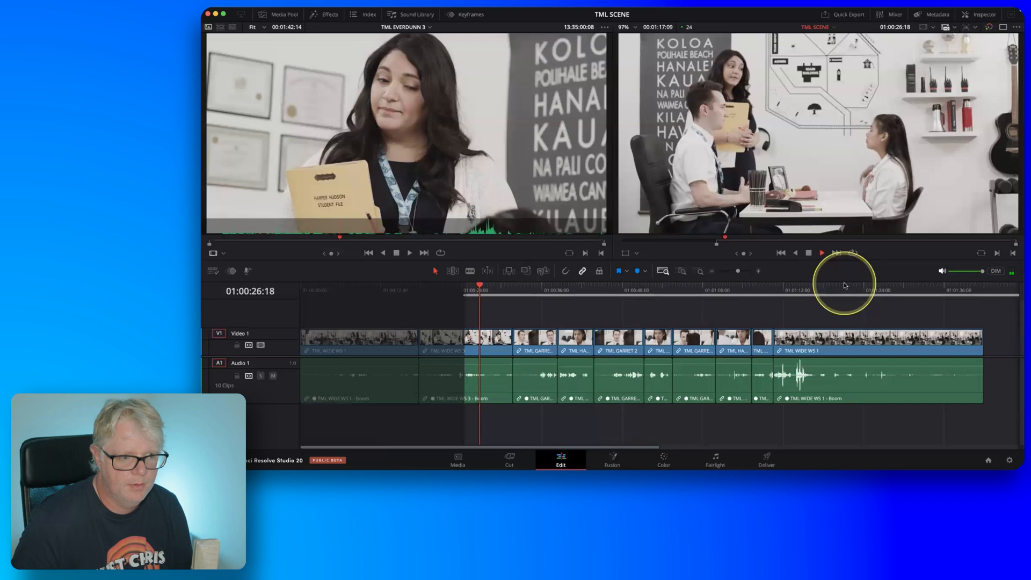
key("j")
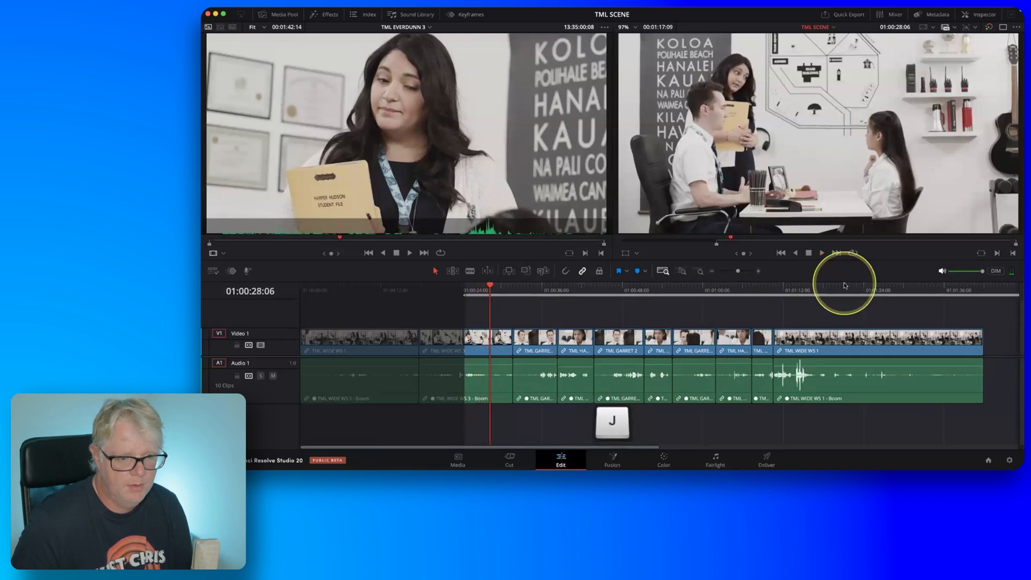
key("k")
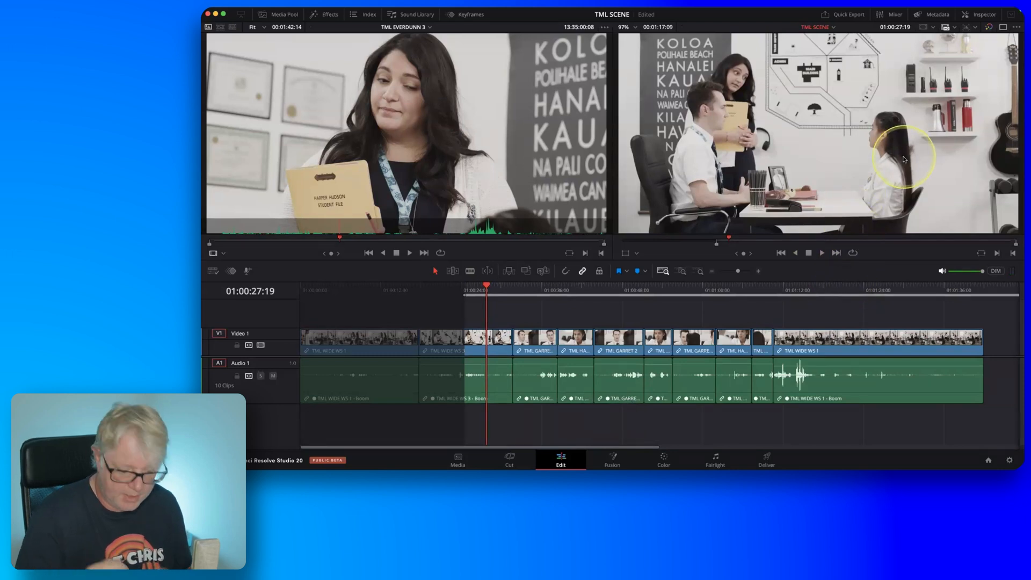
key("o")
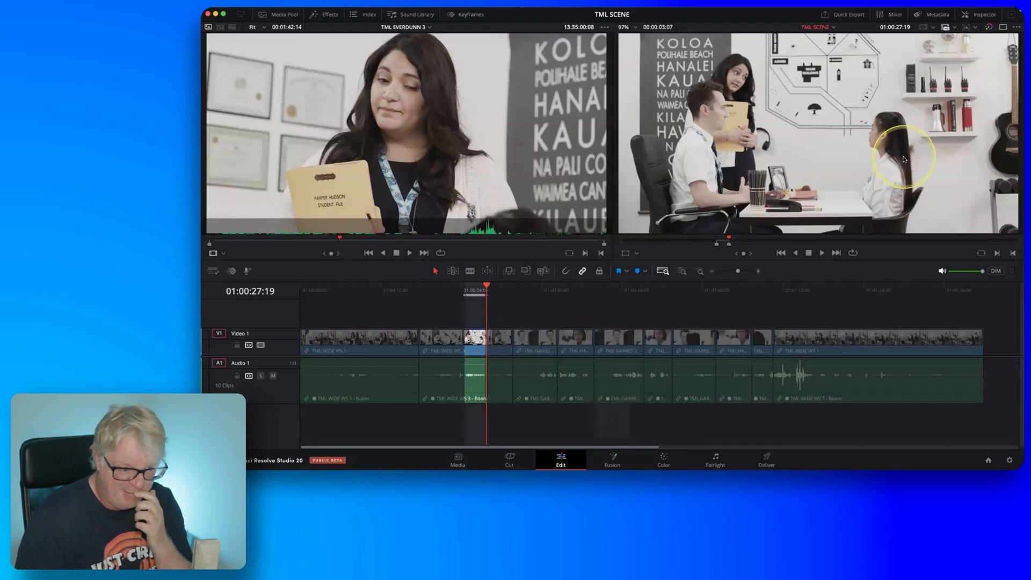
Review the earlier part of TML EVERDUNN 3 in the source viewer and mark the source In point at 13:34:52:19.
key("q")
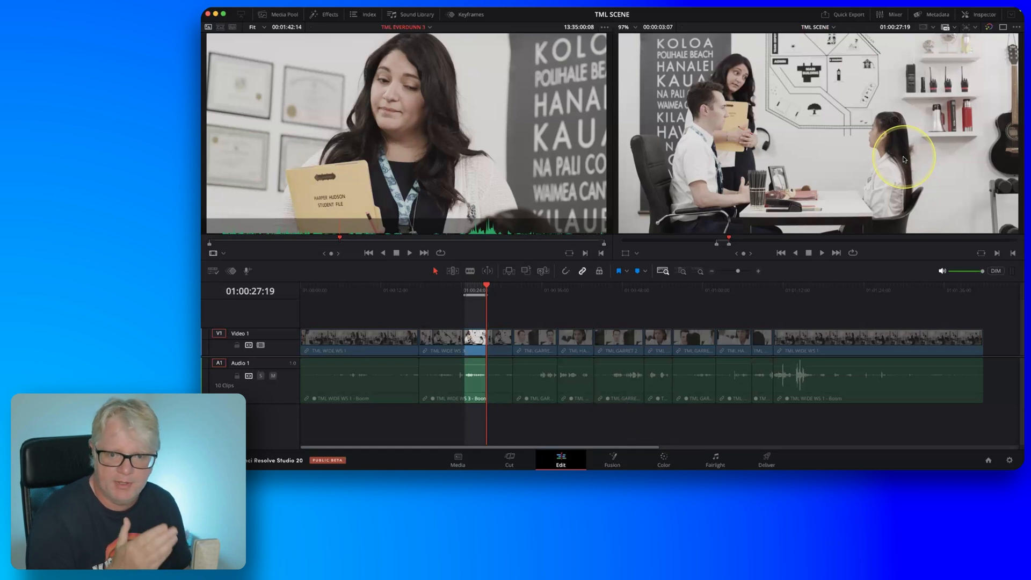
key("j")
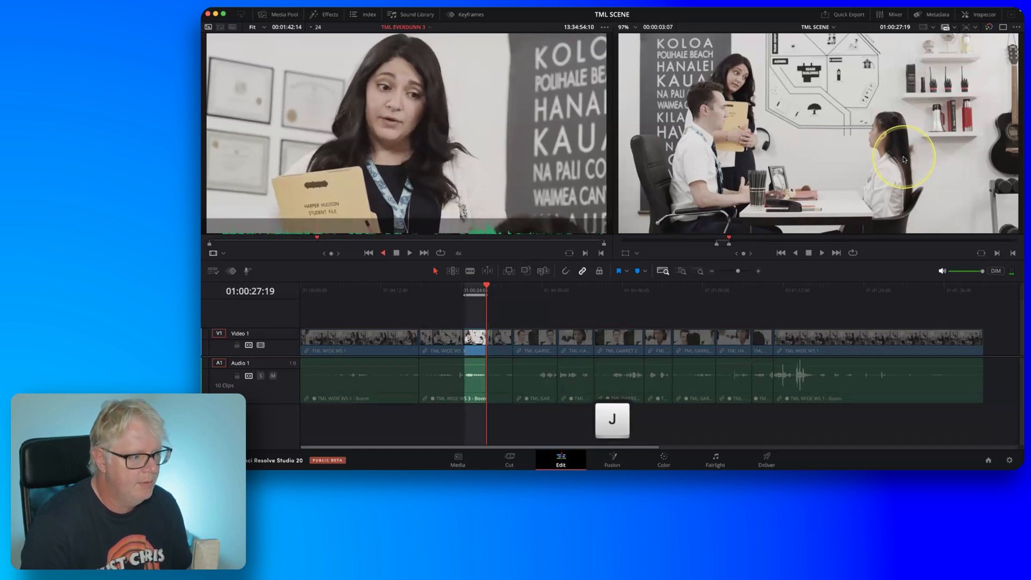
key("l")
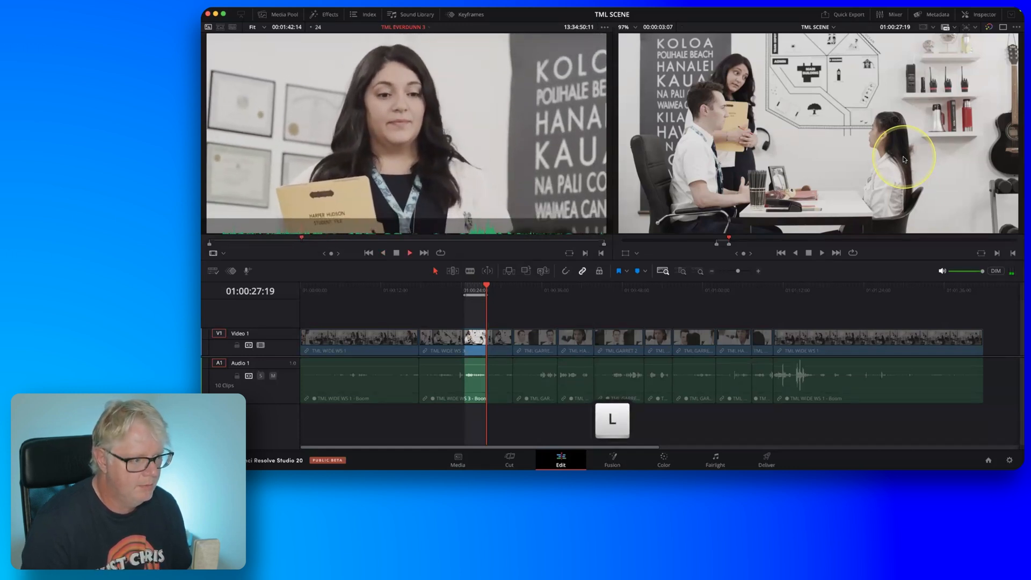
key("j")
key("space")
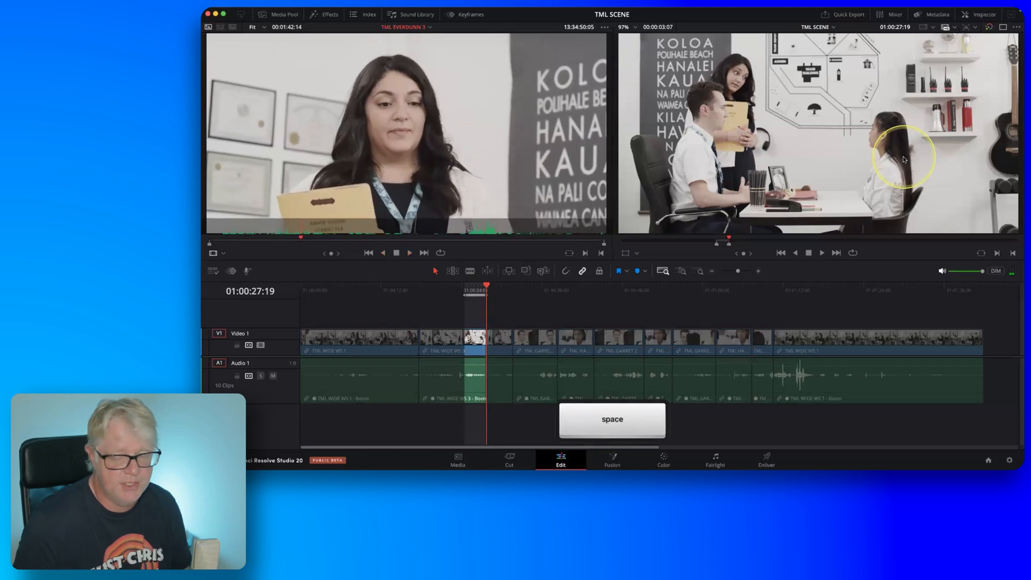
left_click(251, 239)
left_click_drag(256, 242, 307, 245)
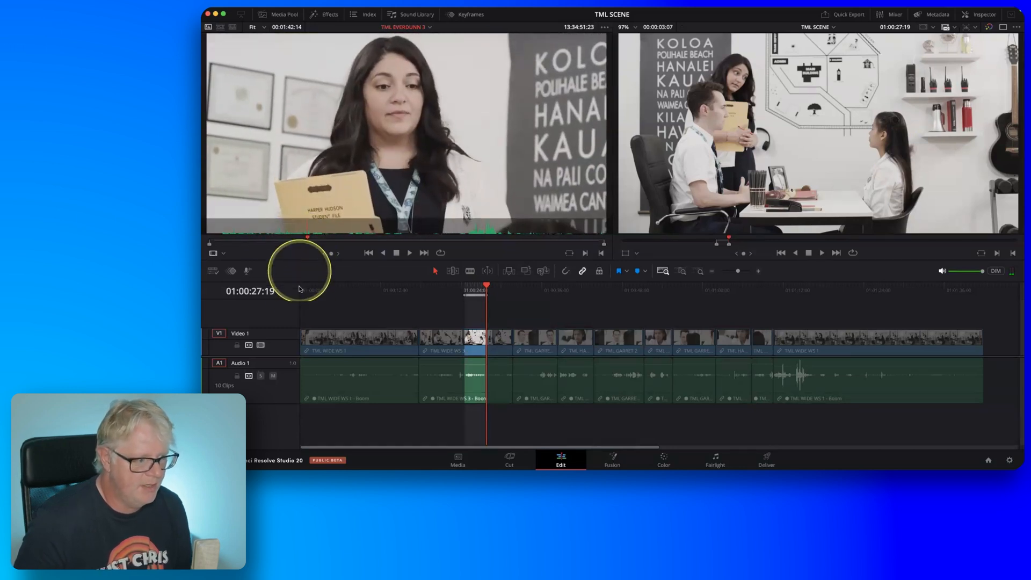
key("space")
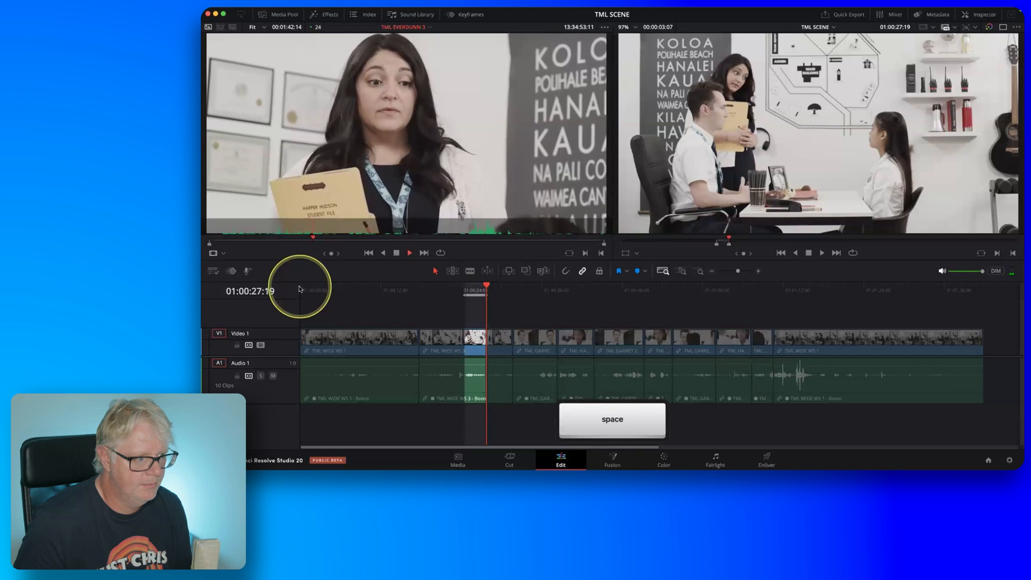
key("space")
left_click(301, 243)
key("space")
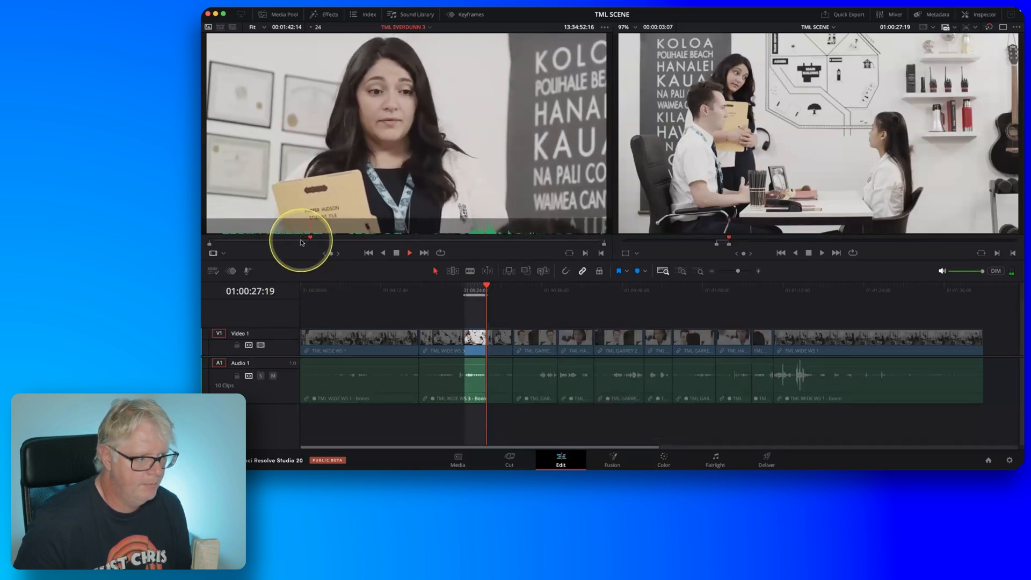
key("space")
key("i")
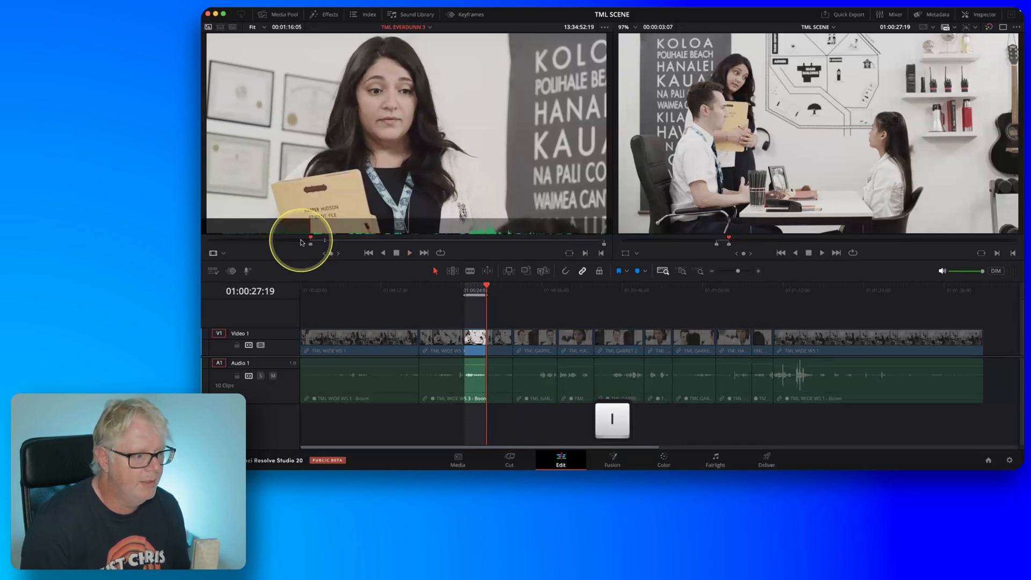
Mark the TML EVERDUNN 3 source Out point at 13:34:56:07 and ripple overwrite the marked timeline section with that part.
key("l")
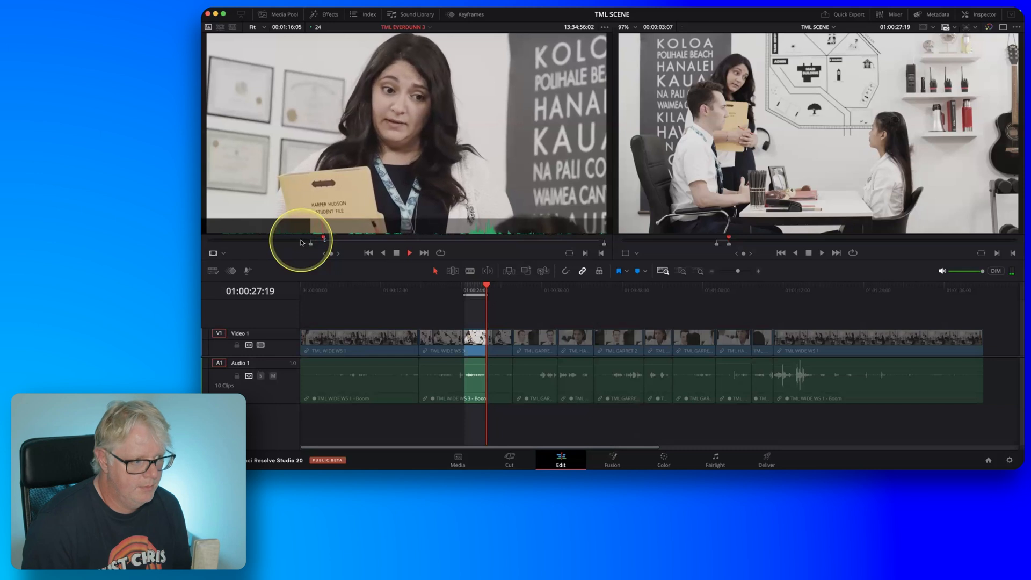
key("k")
key("j")
key("j")
key("o")
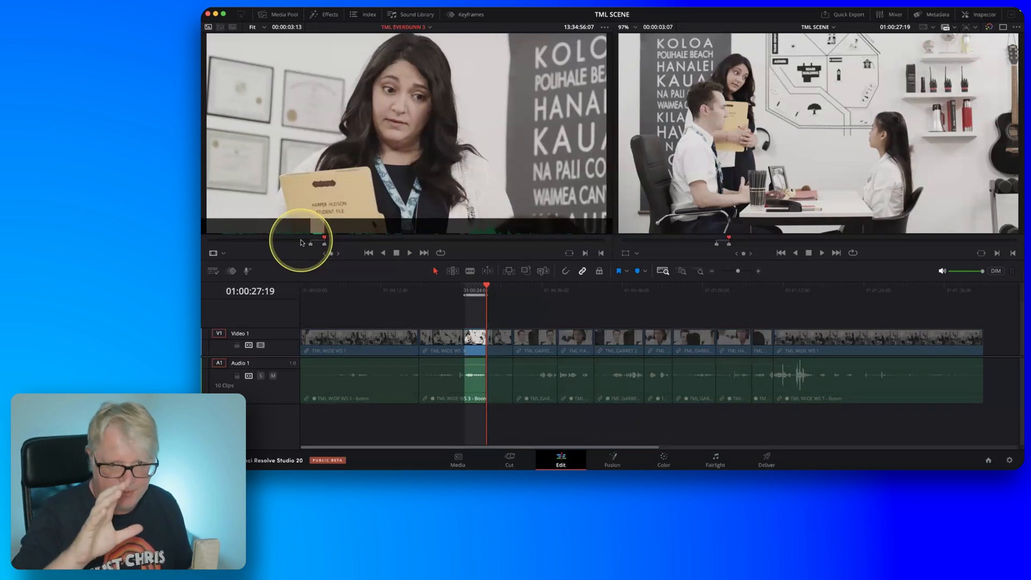
key("F10")
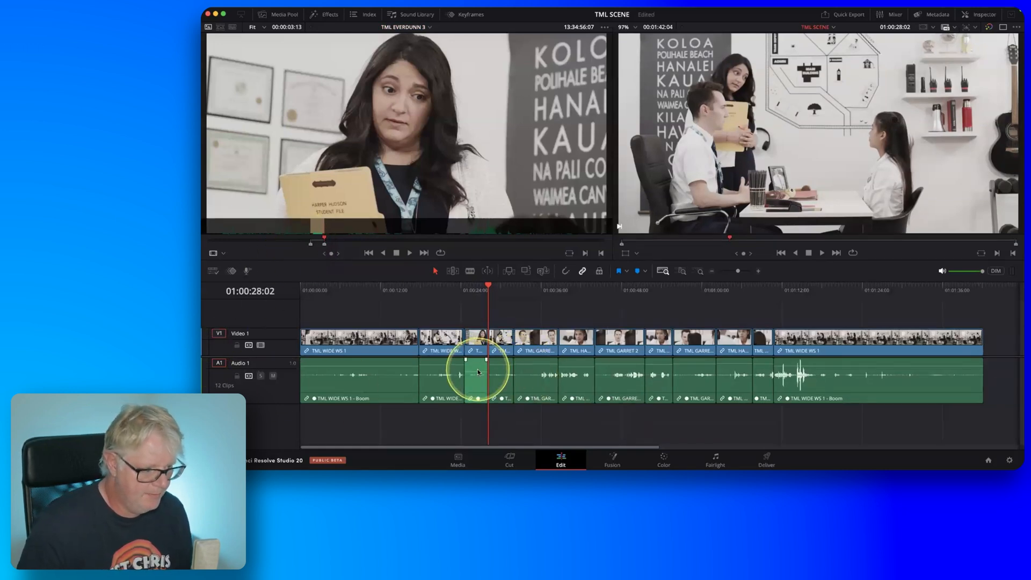
Play the edited scene from 01:00:19:13 in the TML WIDE WS 3 clip through to the following TML GARRET 2 clip.
left_click_drag(477, 371, 478, 368)
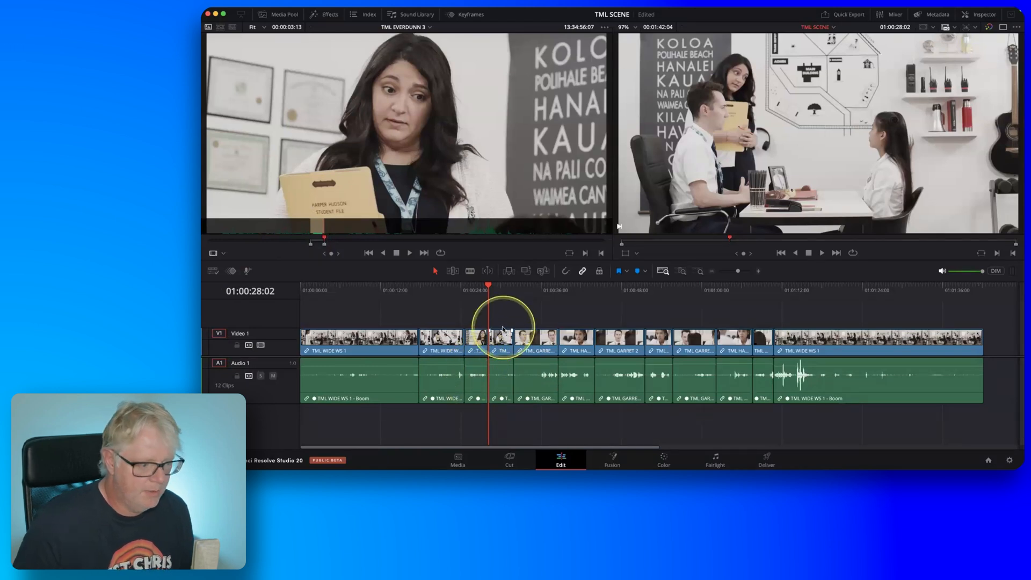
left_click(431, 290)
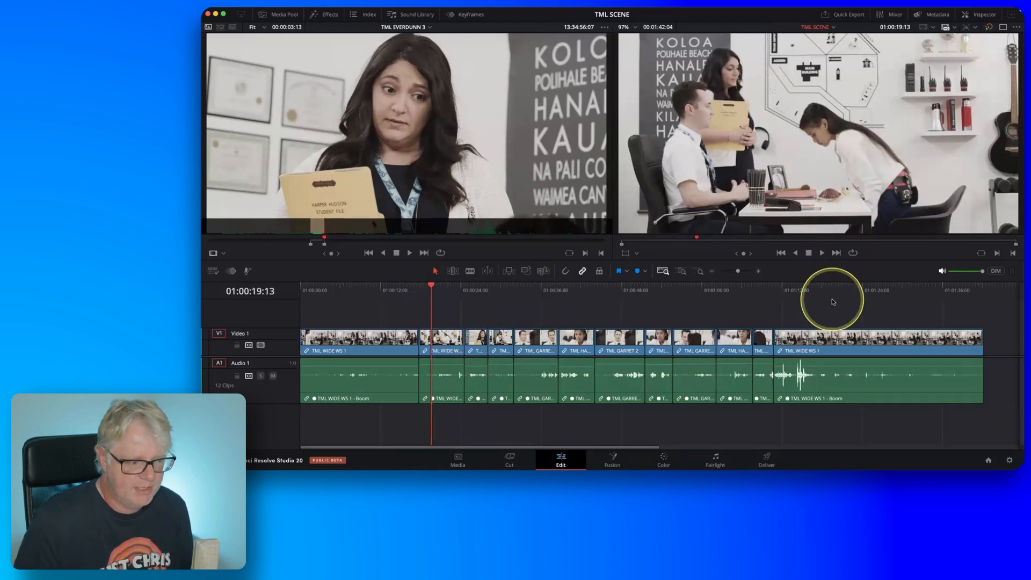
key("space")
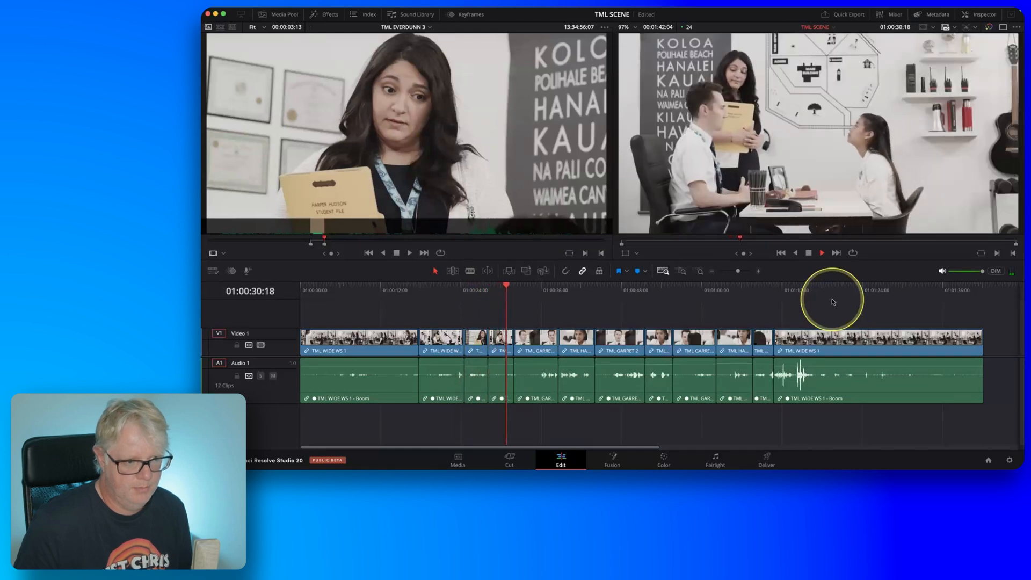
key("space")
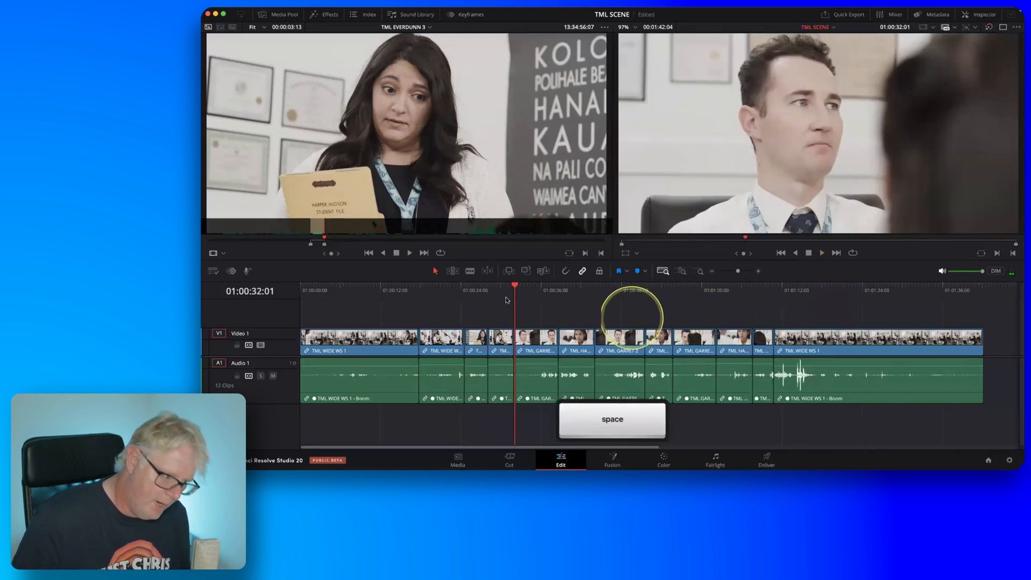
Replay the cut from the inserted TML EVERDUNN 3 clip back to the wide shot, starting at 01:00:27:13.
left_click(498, 297)
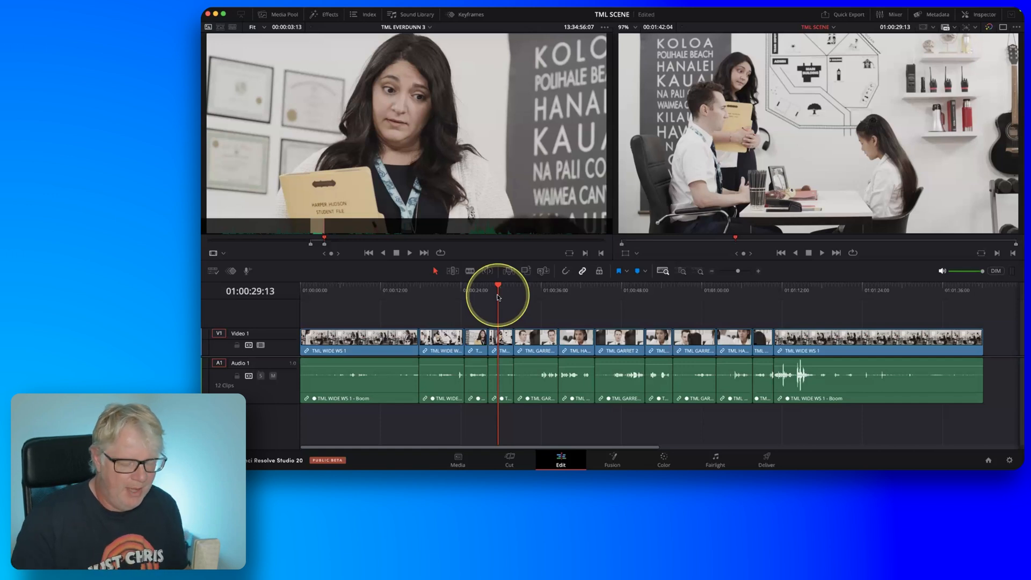
left_click_drag(498, 297, 484, 300)
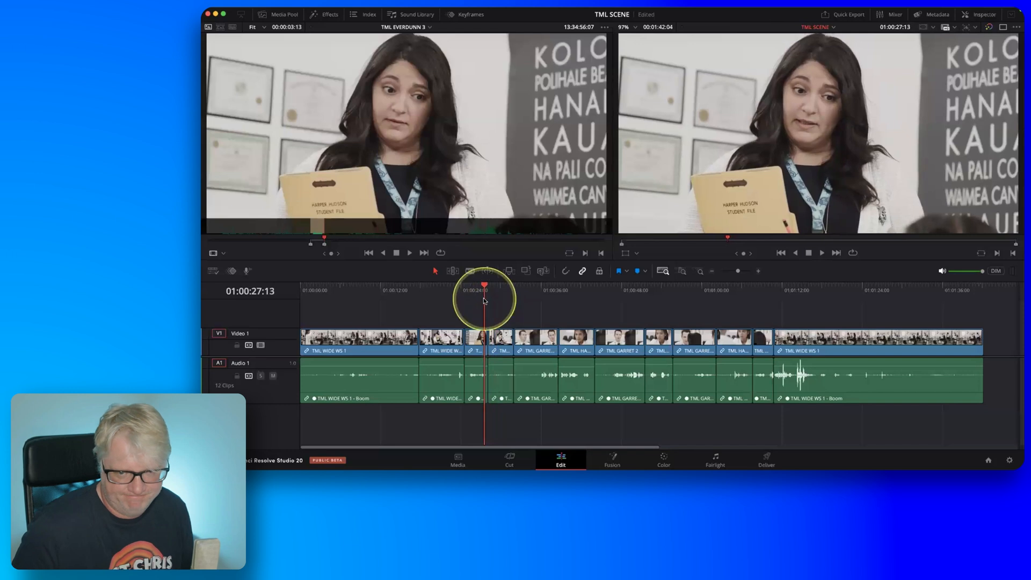
key("space")
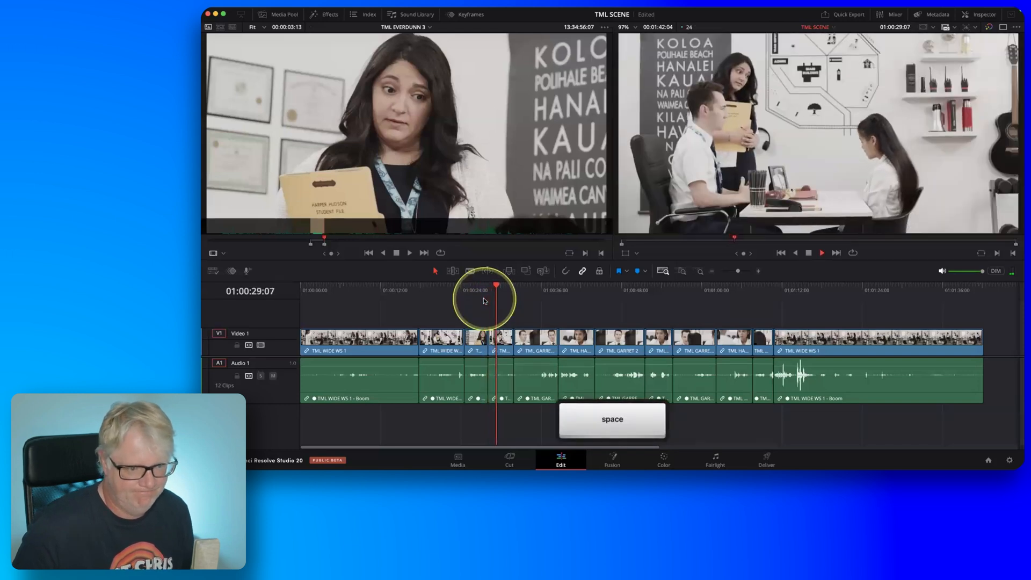
key("space")
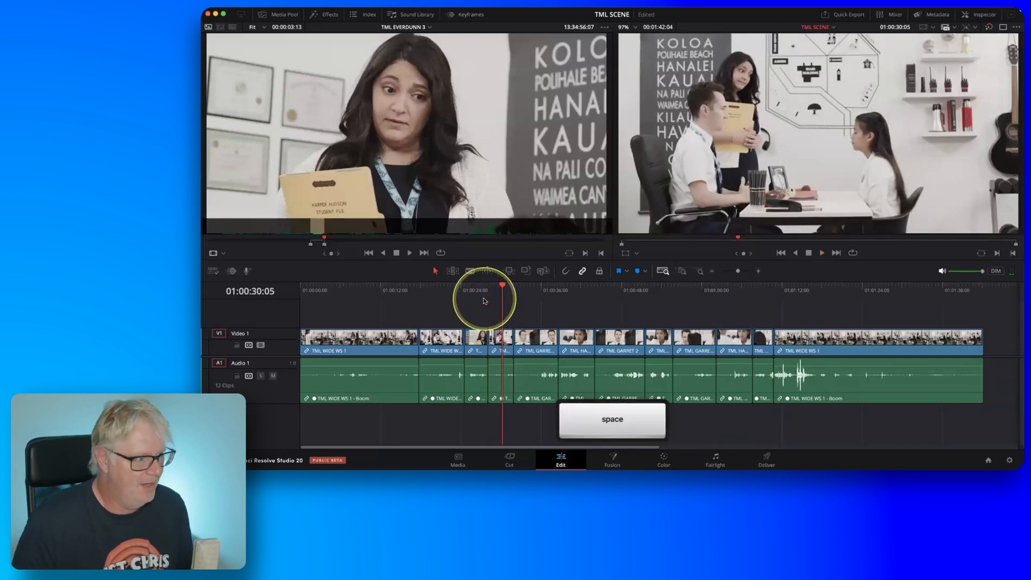
Load TML GARRET 3 and TML WIDE WS 2 from the ALT TAKES smart bin as sources, and show TML WIDE WS 2.
left_click(282, 14)
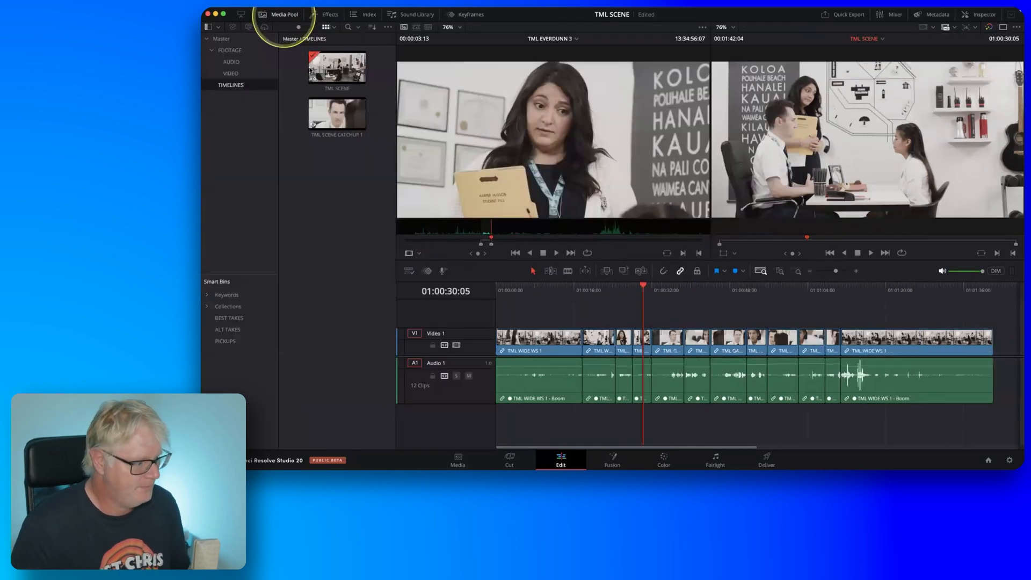
left_click(228, 329)
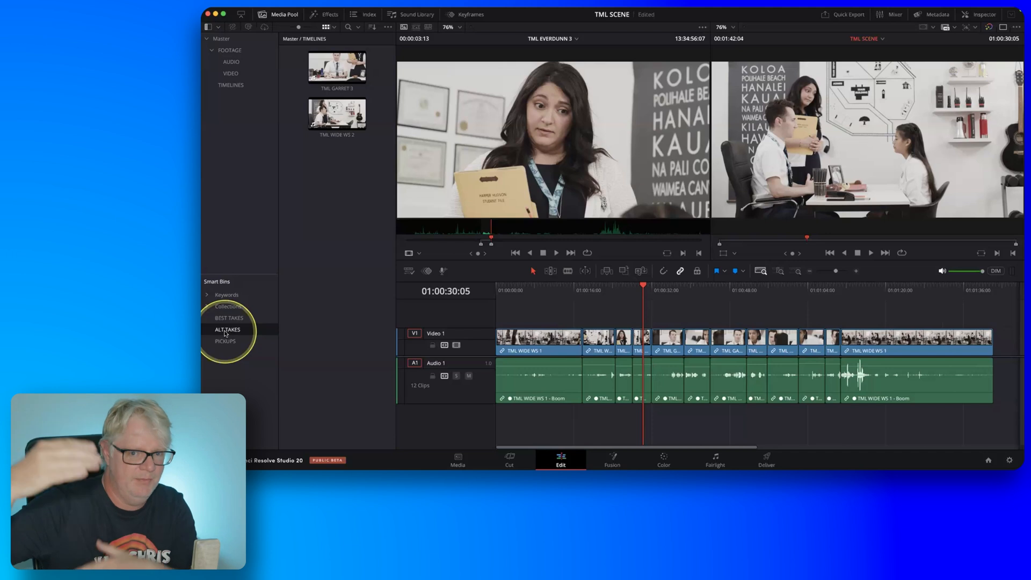
left_click_drag(372, 155, 543, 125)
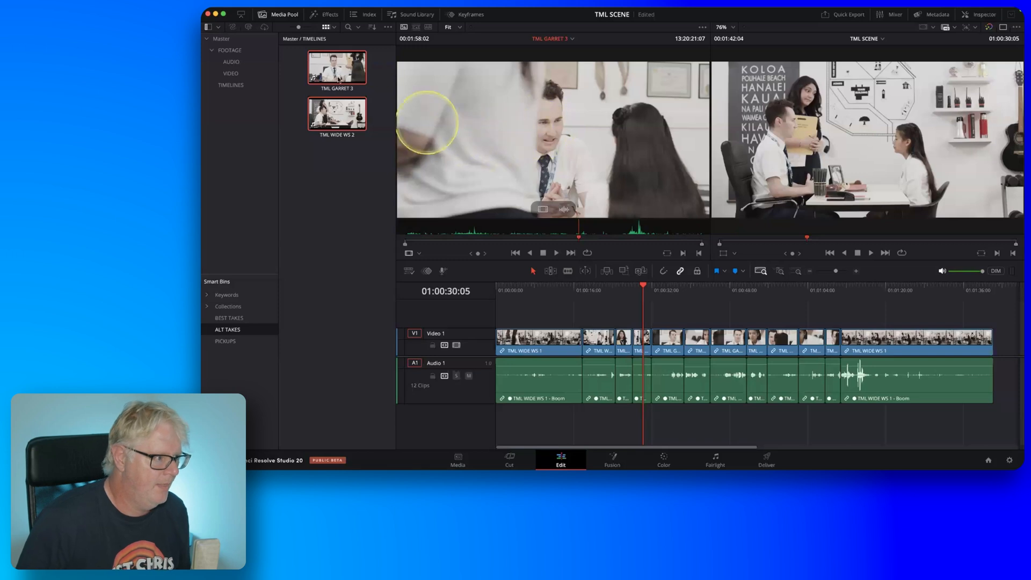
left_click(278, 18)
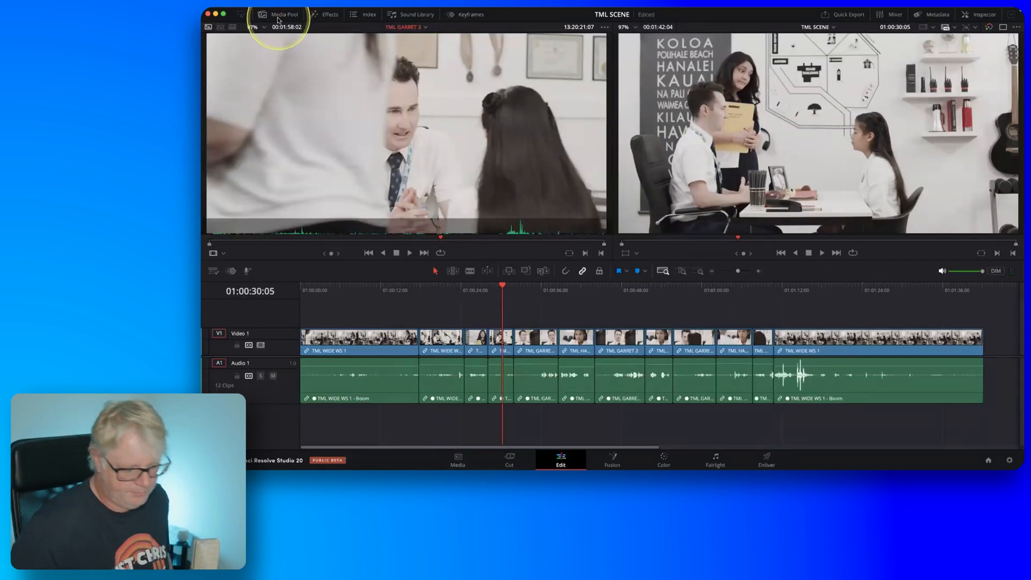
left_click(424, 31)
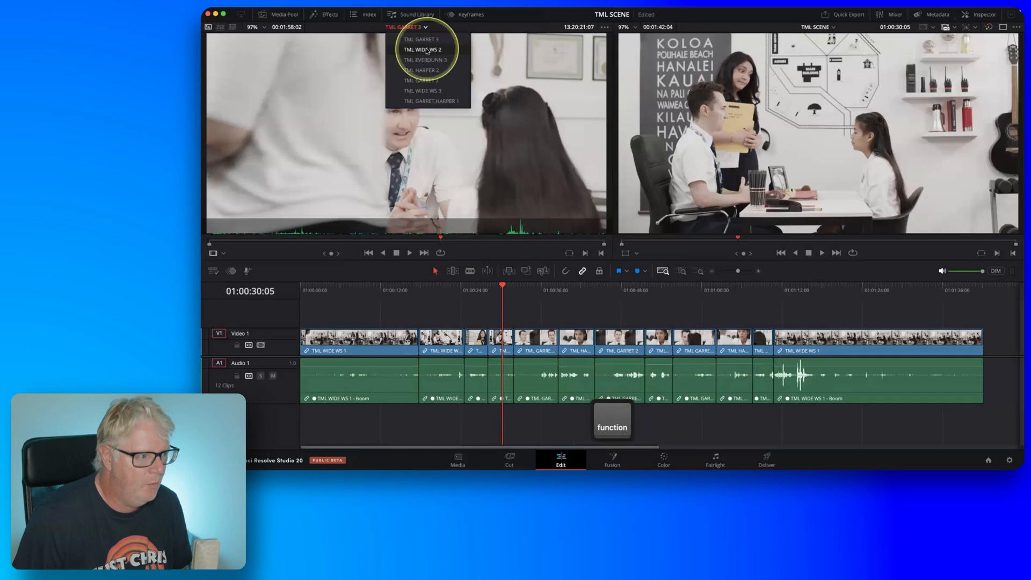
left_click(427, 50)
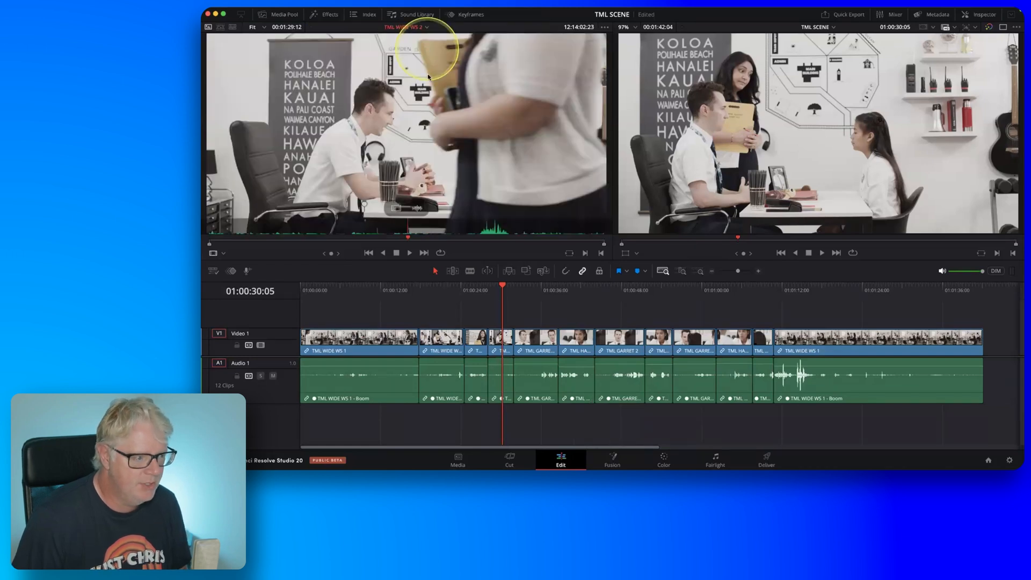
Review the earlier part of TML WIDE WS 2 in the source viewer and mark the source In point at 12:13:42:18.
left_click(400, 238)
left_click_drag(389, 242, 289, 243)
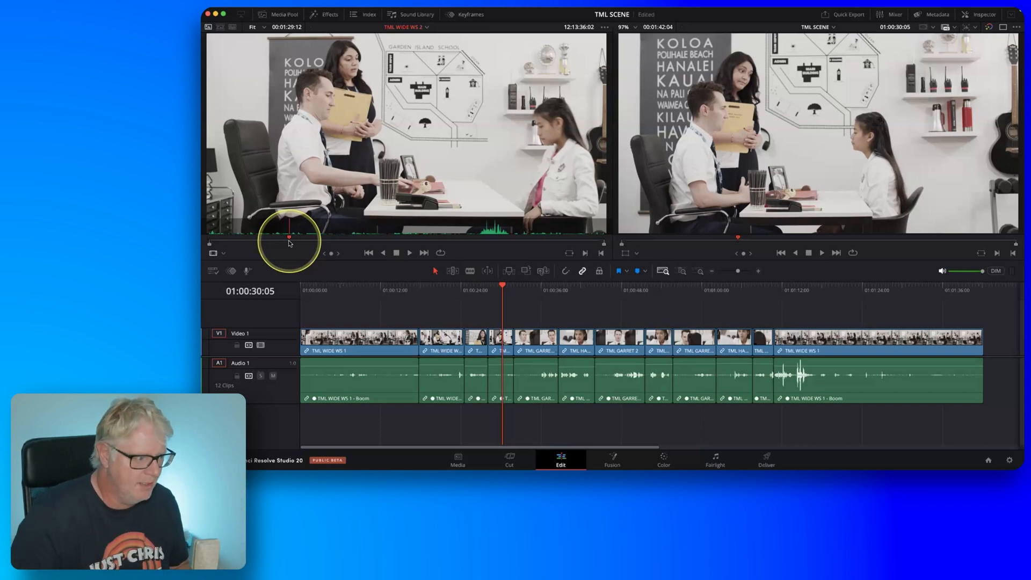
left_click_drag(289, 242, 308, 242)
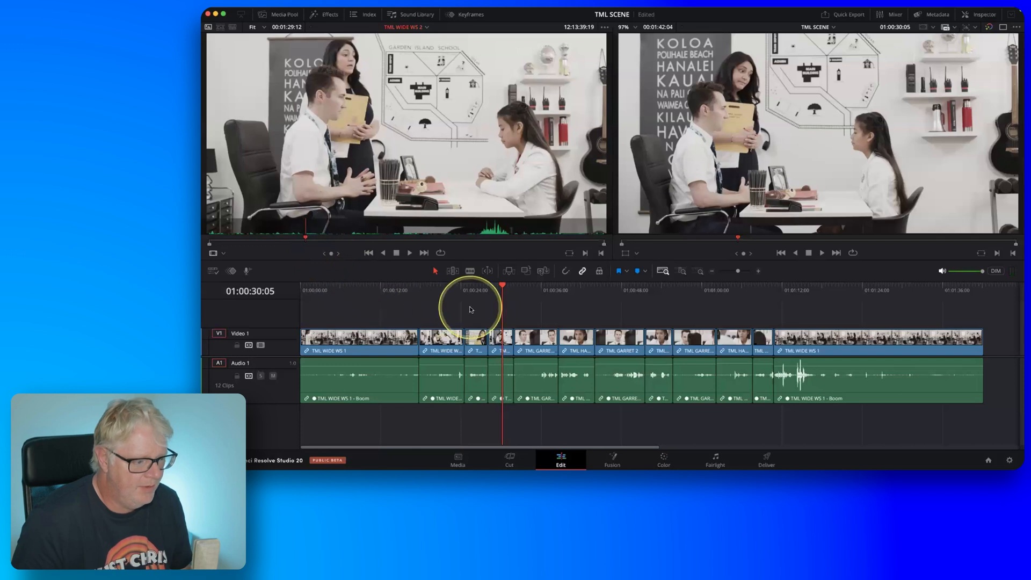
key("space")
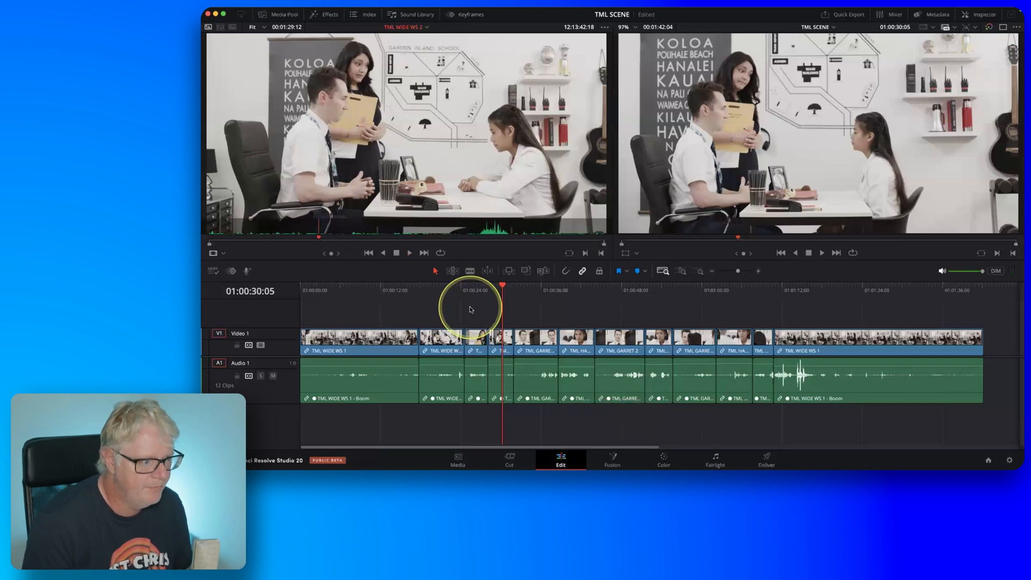
key("i")
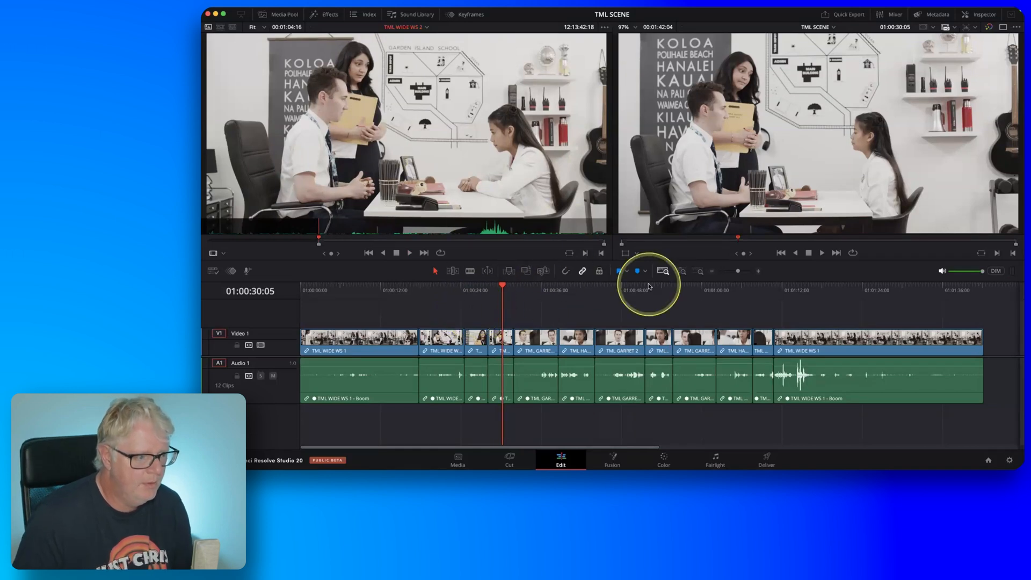
Shuttle through TML WIDE WS 2 to find the end of the reaction and mark the source Out point at 12:13:46:10.
key("l")
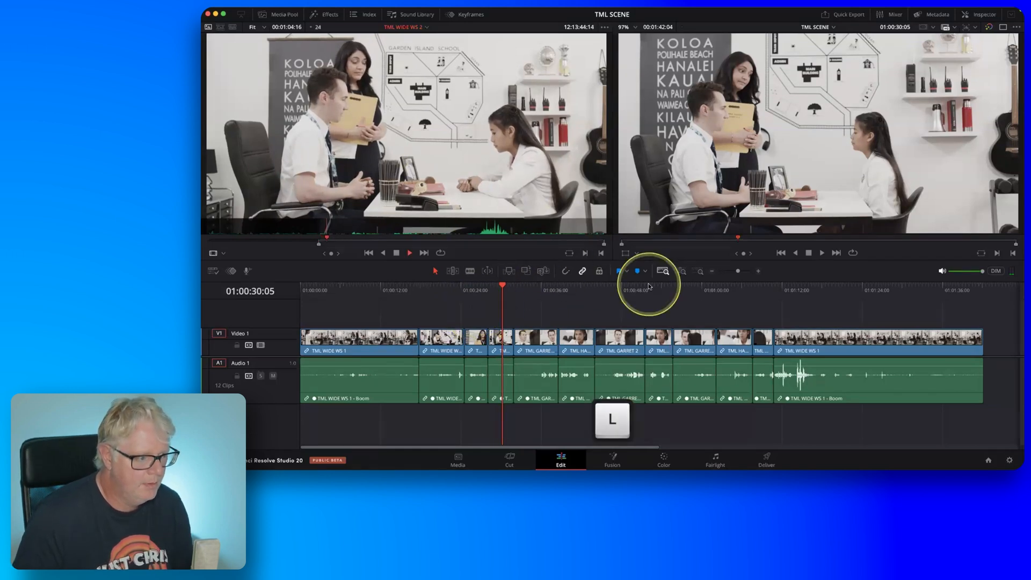
key("k")
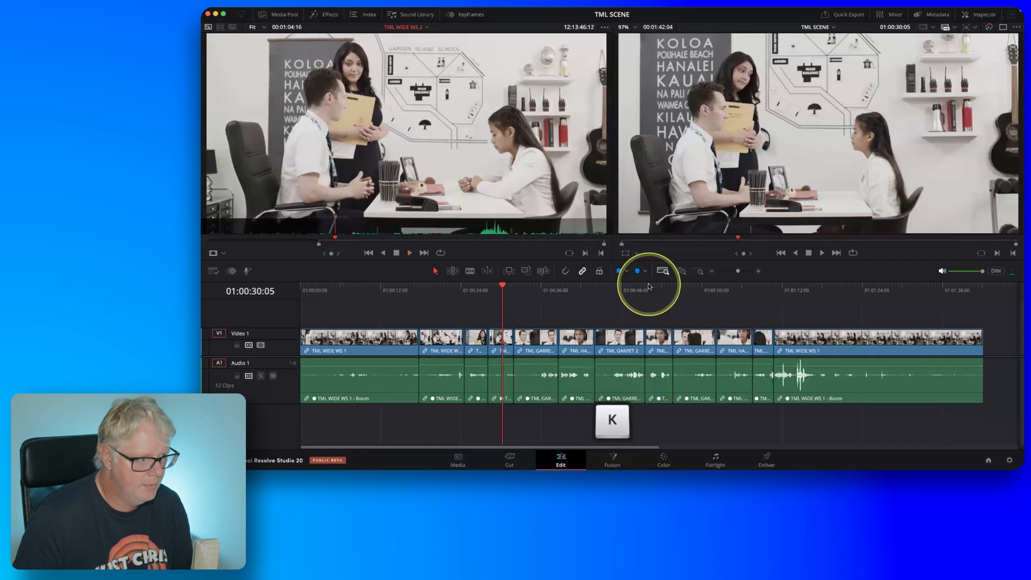
key("l")
key("k")
key("l")
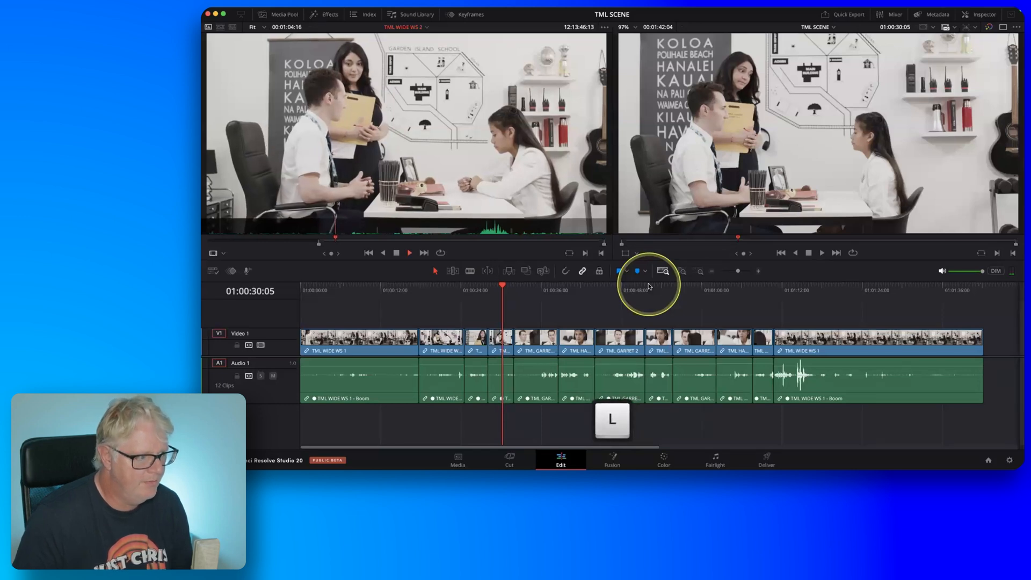
key("j")
key("k")
key("l")
key("o")
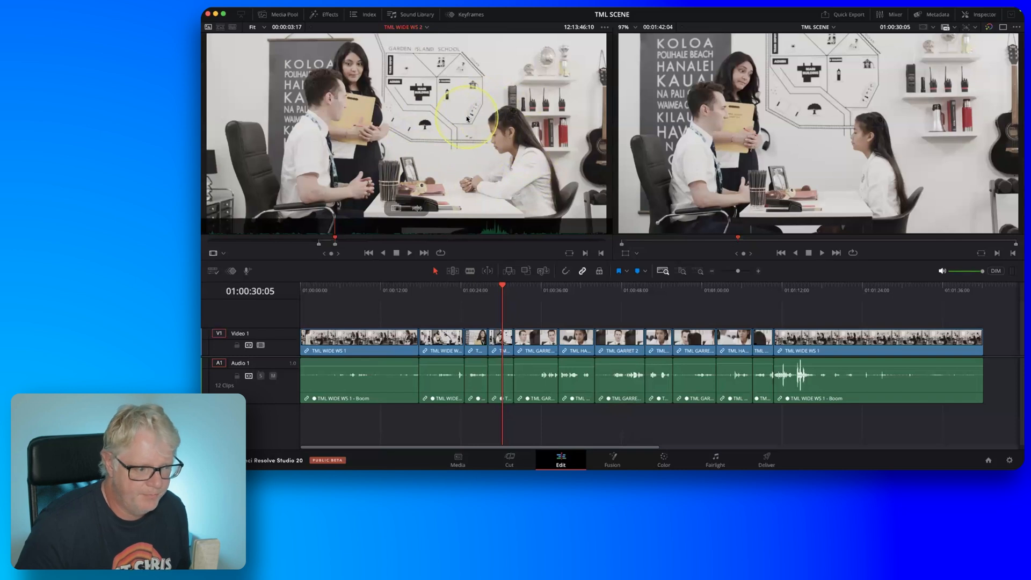
Try a ripple overwrite of the wide shot at 01:00:29:21 with the marked part of TML WIDE WS 2, and undo it.
left_click(497, 291)
left_click_drag(499, 291, 500, 290)
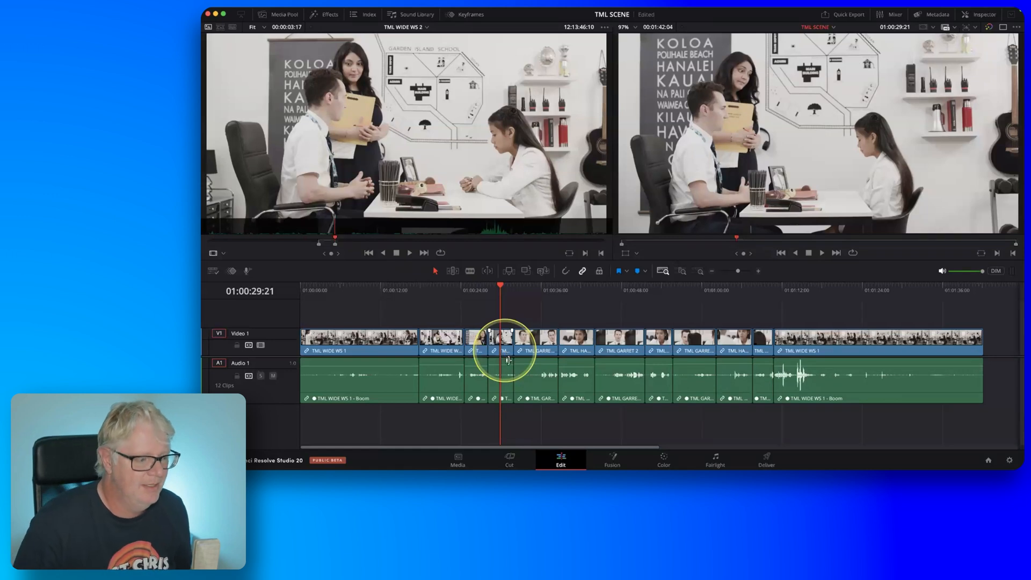
left_click(509, 362)
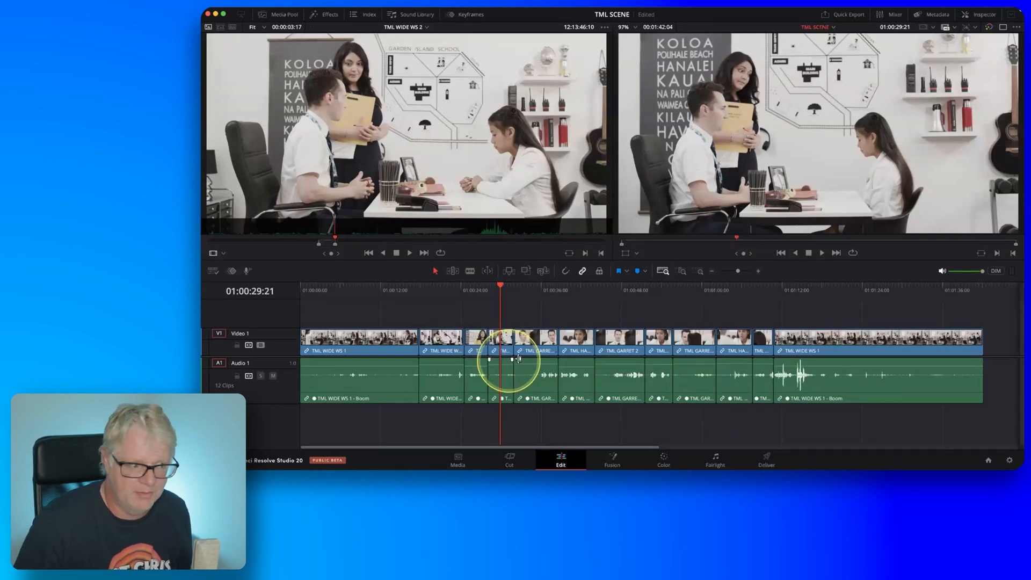
left_click_drag(876, 187, 991, 185)
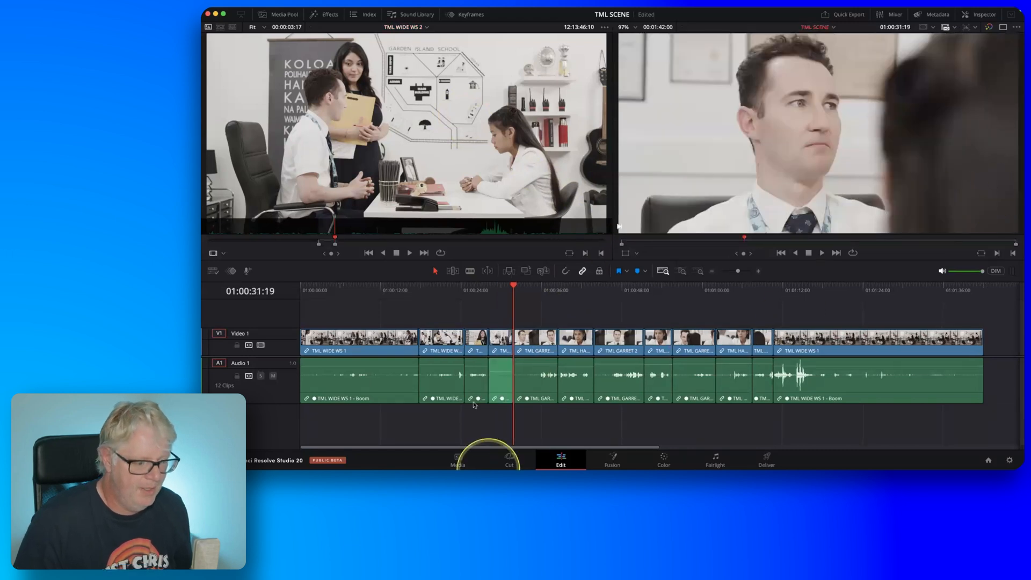
key("alt")
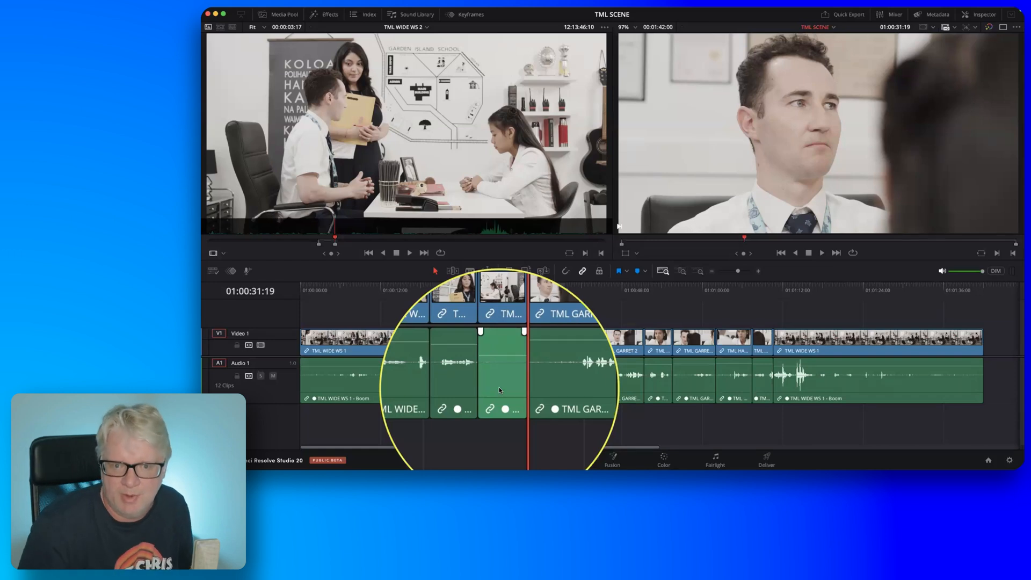
key("super+z")
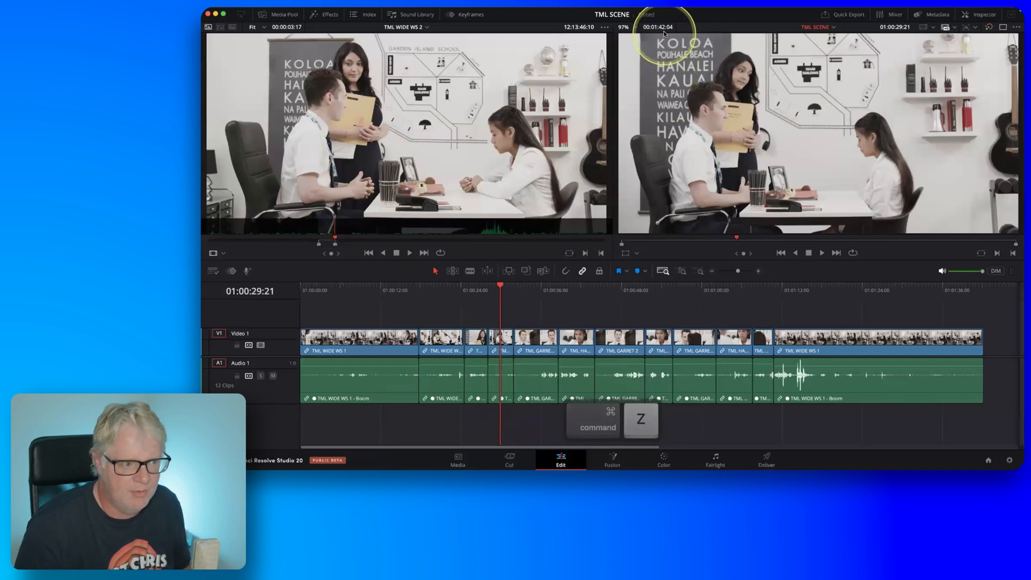
Ripple overwrite the wide shot after TML EVERDUNN 3 with the marked part of TML WIDE WS 2 and raise the inserted clip's audio level.
key("fn")
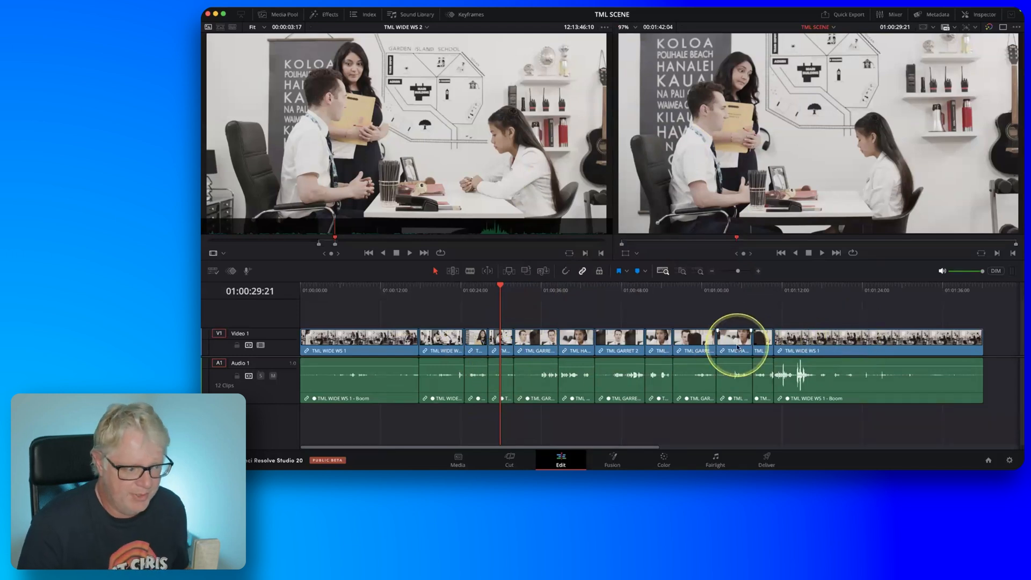
left_click_drag(470, 133, 962, 192)
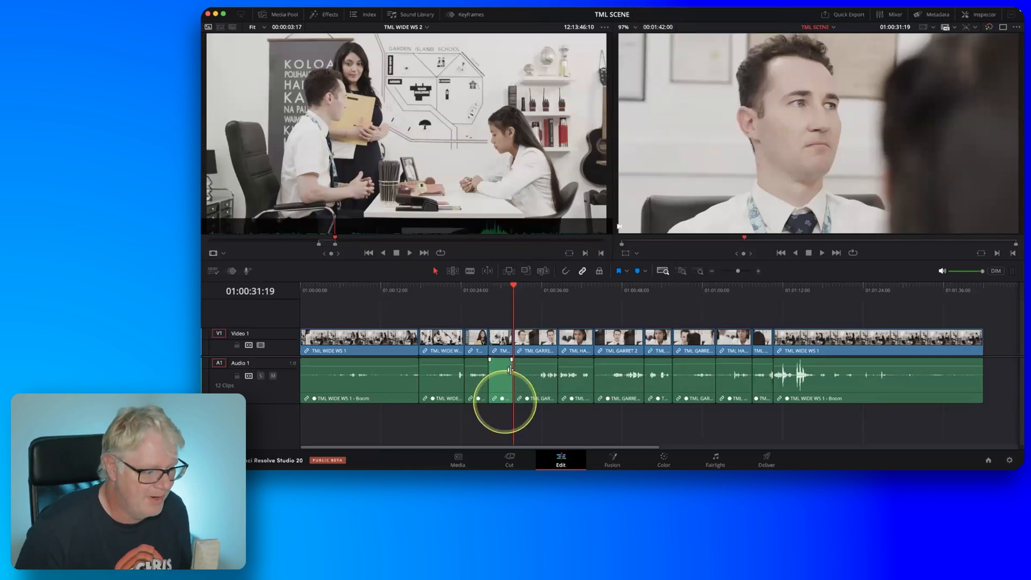
left_click_drag(502, 369, 501, 360)
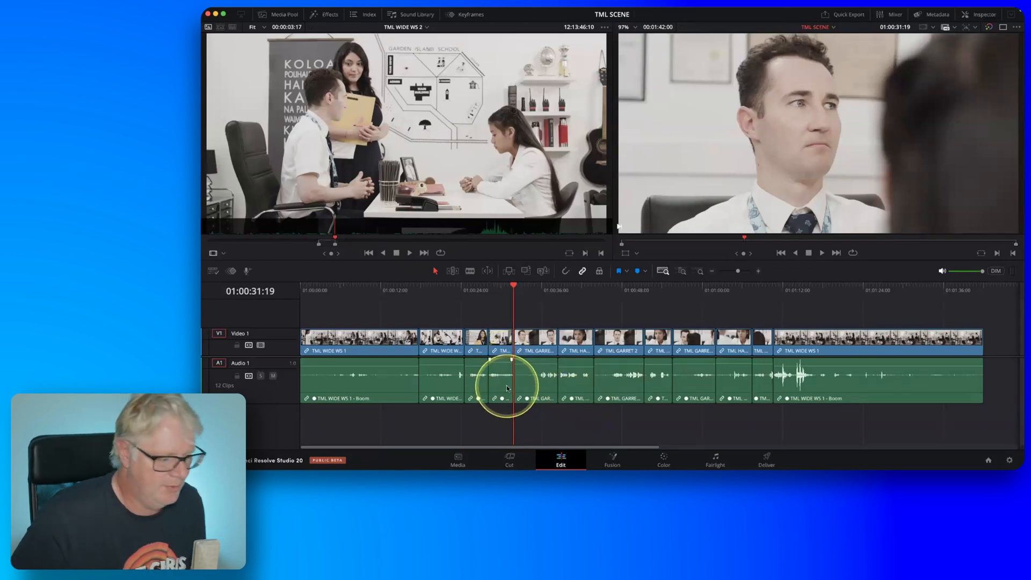
Play the edited scene from the second wide shot across the inserted TML WIDE WS 2 part into the following TML GARRET clip.
left_click(442, 296)
key("space")
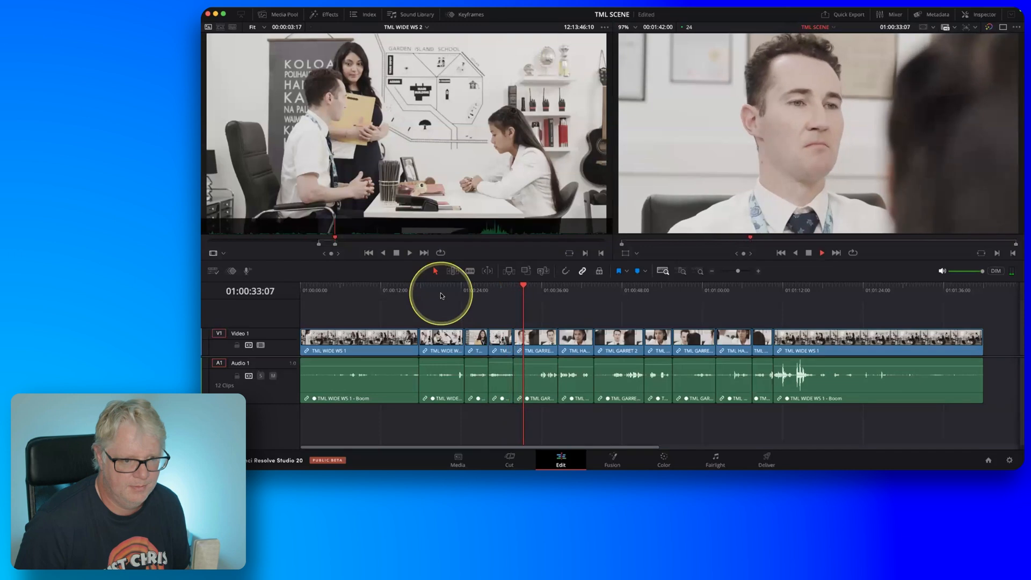
key("space")
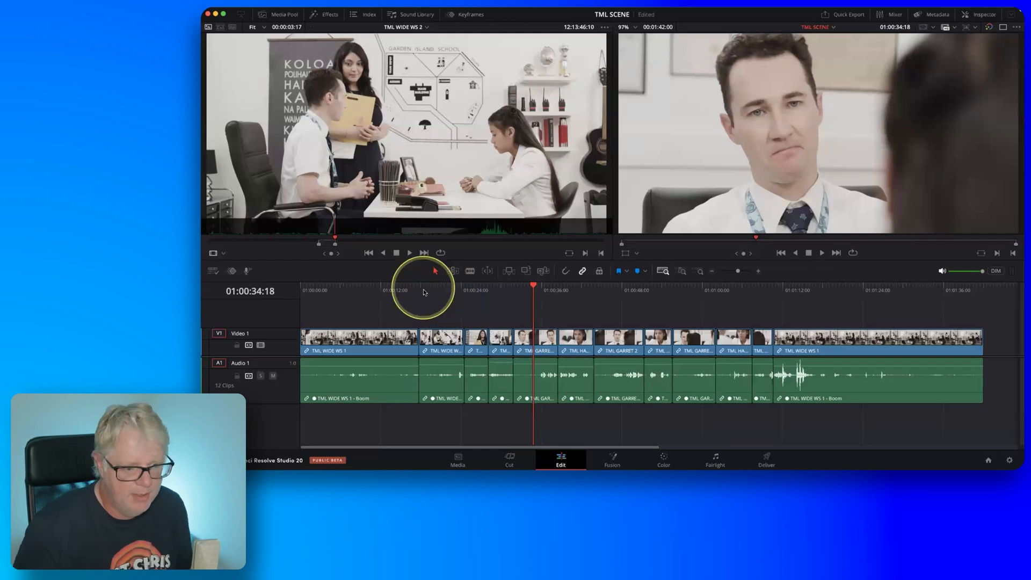
Park the timeline playhead at 01:01:08:22 in the short clip before the final TML WIDE WS 1, and show TML GARRET 3 as source.
left_click(760, 294)
left_click_drag(759, 297, 760, 297)
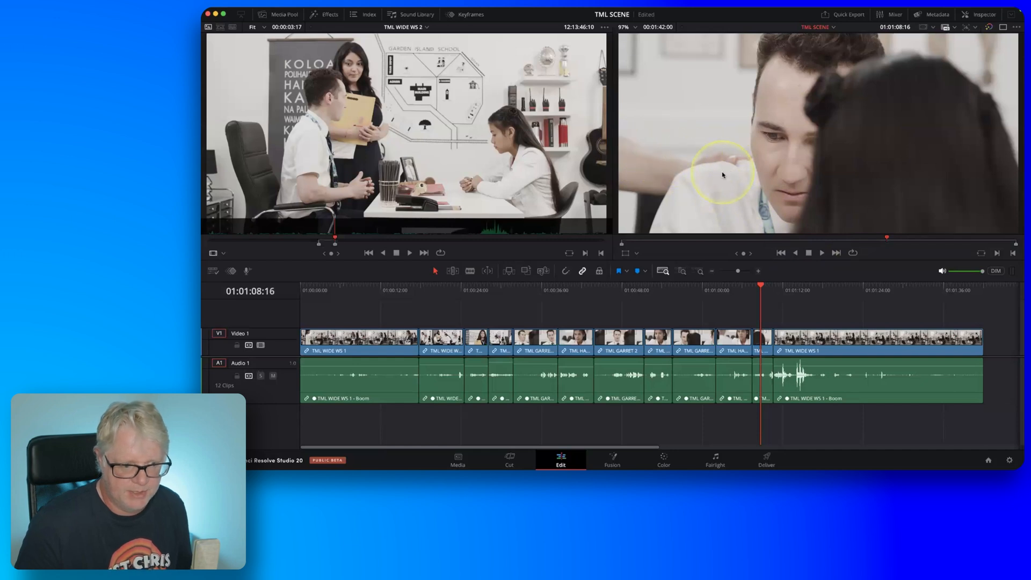
left_click_drag(759, 299, 762, 294)
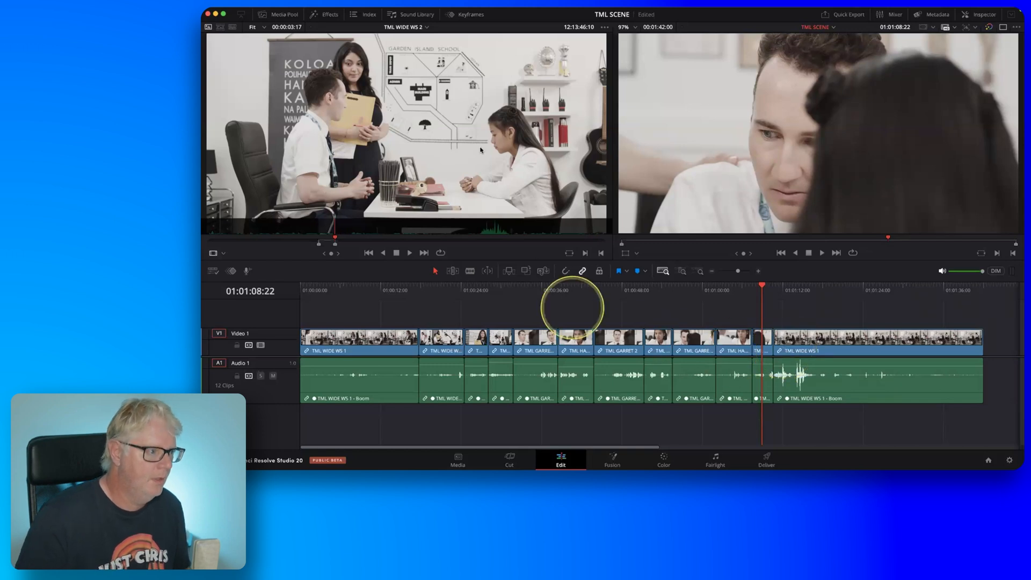
left_click(417, 28)
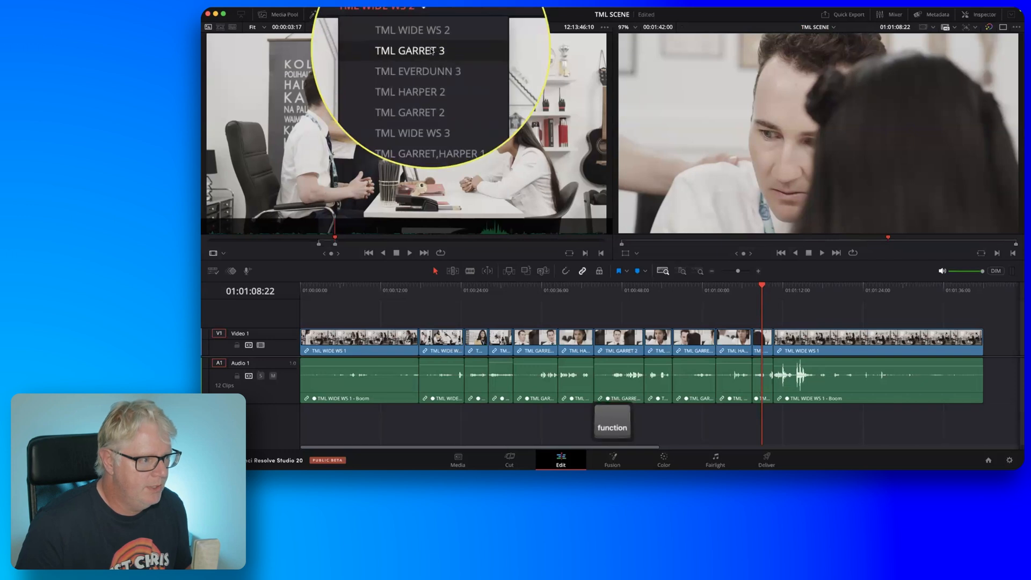
left_click(430, 50)
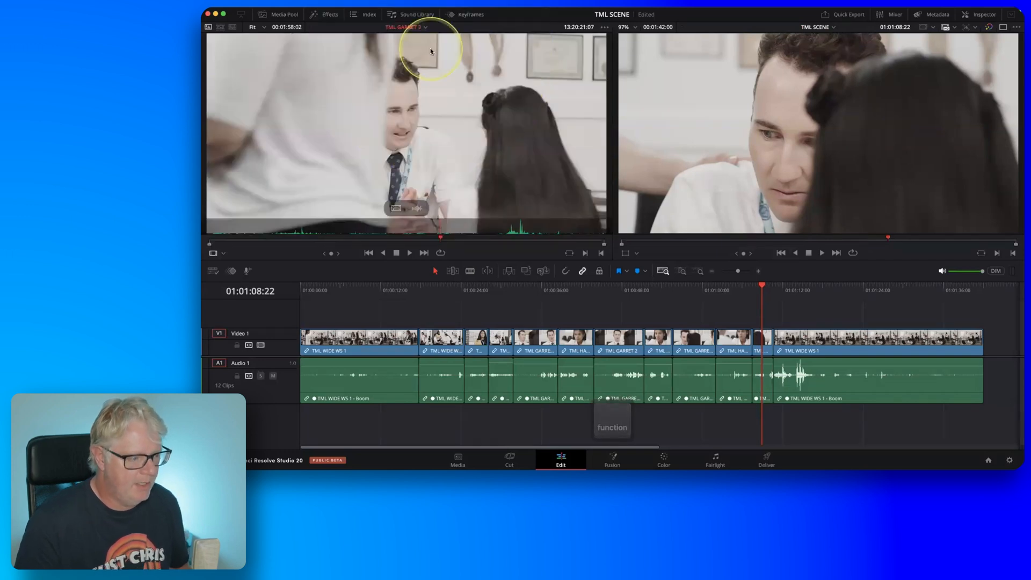
Review the later part of TML GARRET 3 in the source viewer and mark the source In point at 13:20:37:09.
left_click_drag(441, 234, 493, 245)
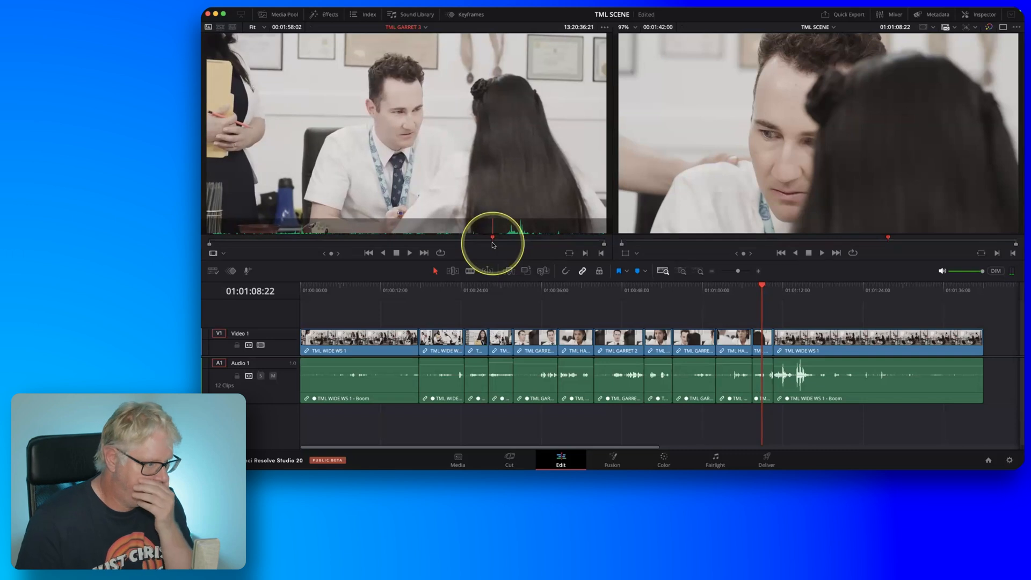
left_click_drag(492, 241, 485, 240)
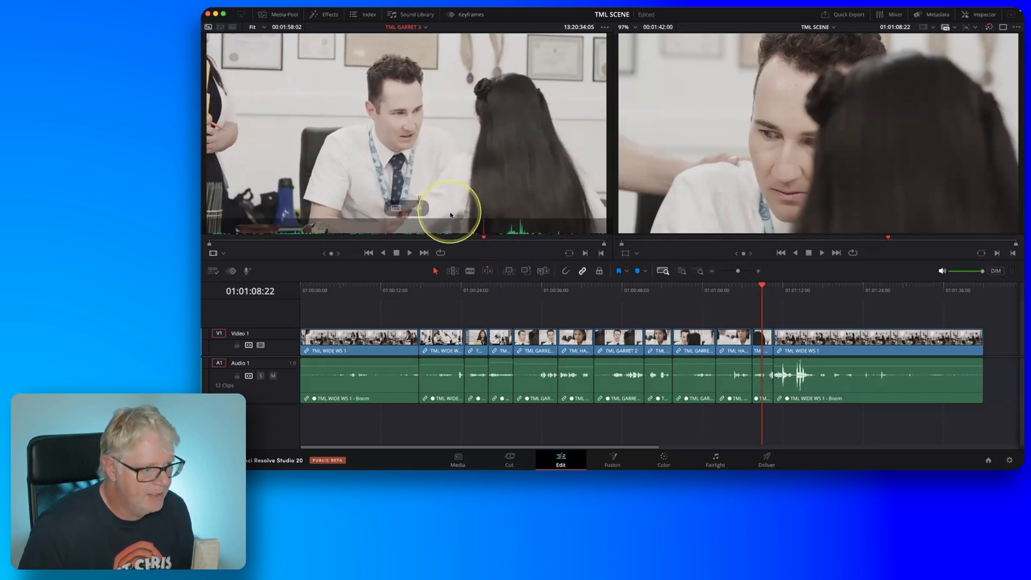
key("space")
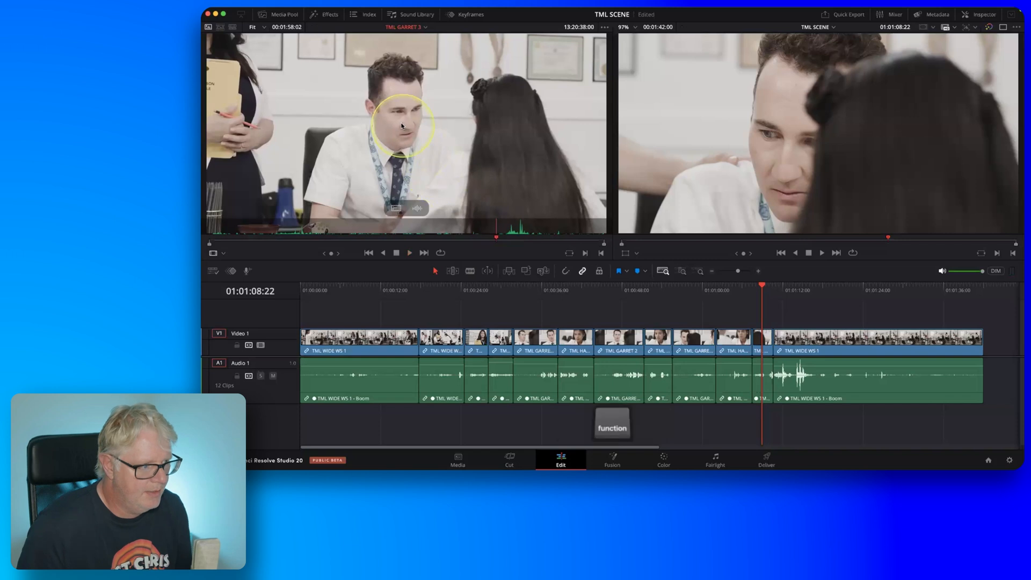
key("fn")
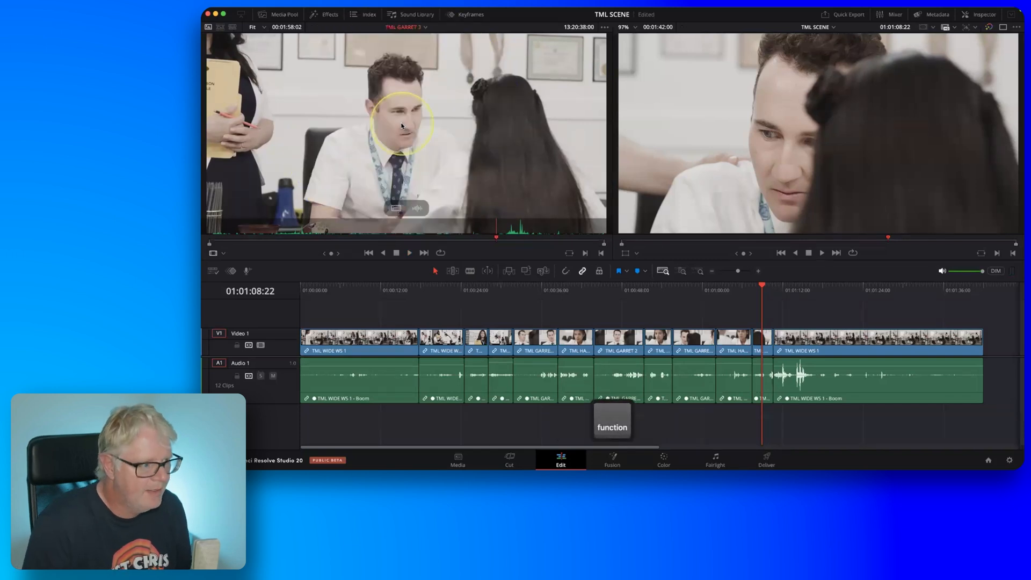
key("j")
key("l")
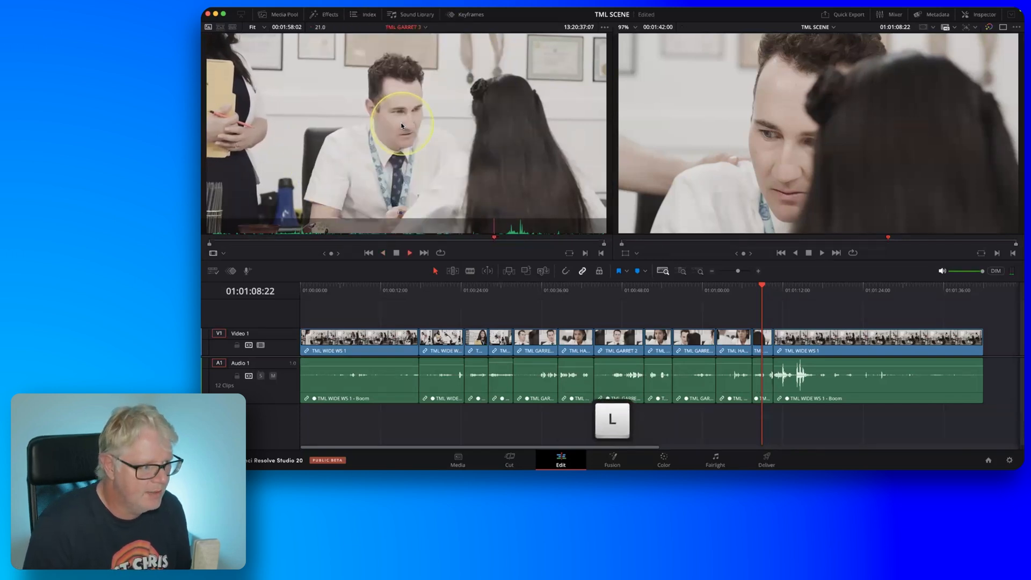
key("k")
key("j")
key("k")
key("j")
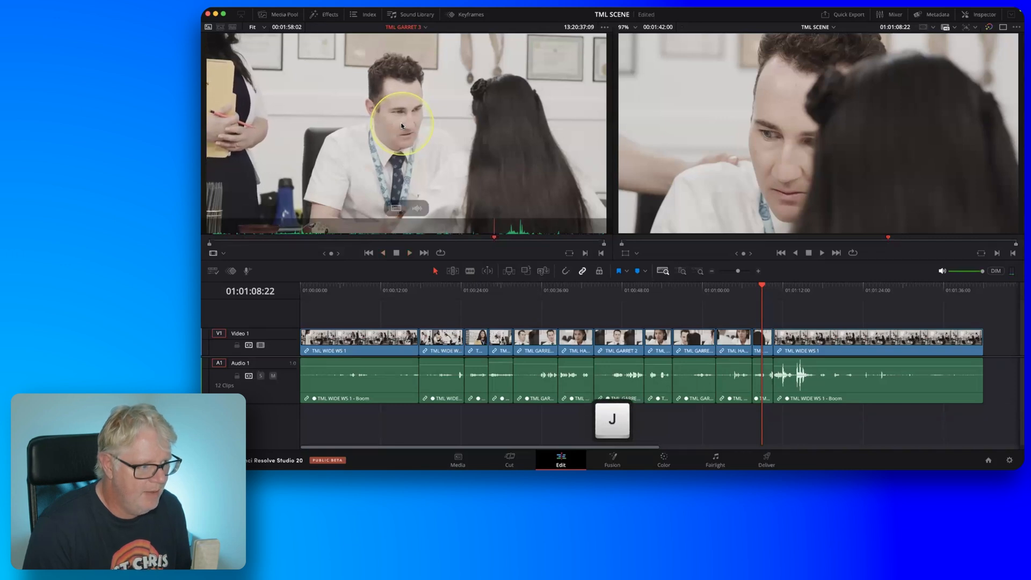
key("i")
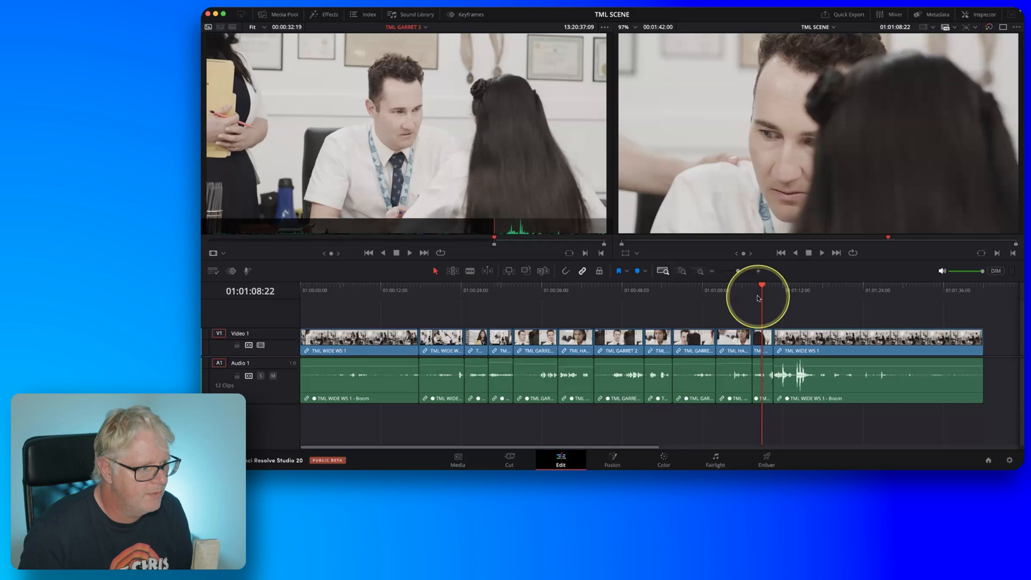
Play TML GARRET 3 on from its In point and mark the source Out point at 13:20:41:08.
key("l")
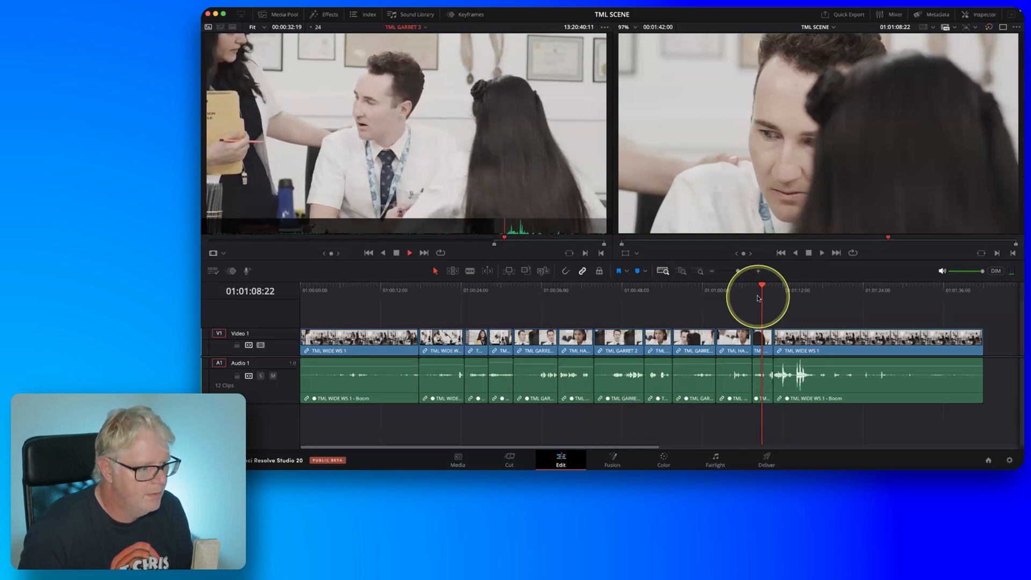
key("k")
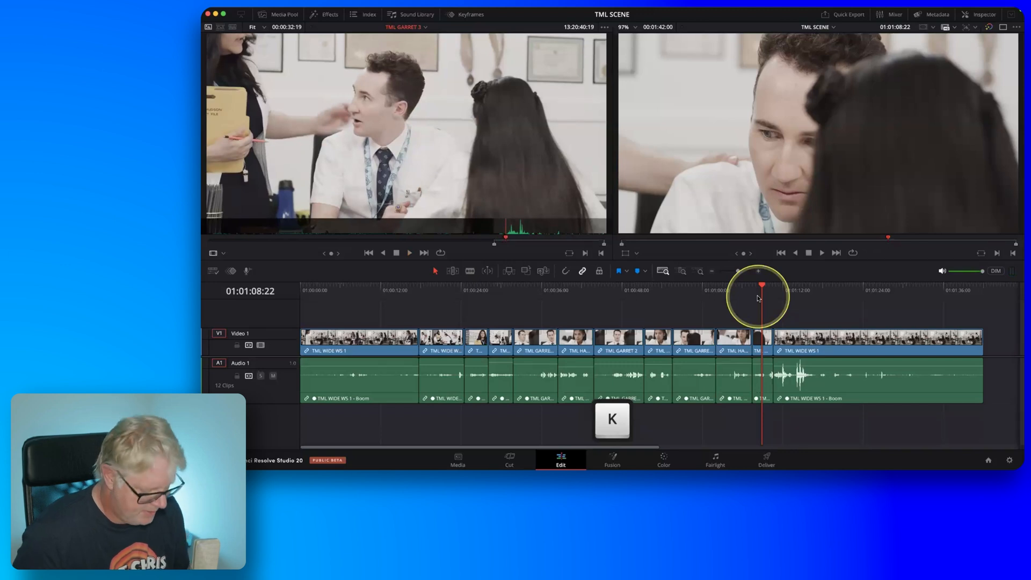
key("shift+s")
key("Right")
key("Right")
key("Right")
key("Right")
key("Right")
key("Right")
key("Right")
key("Right")
key("Right")
key("Right")
key("Right")
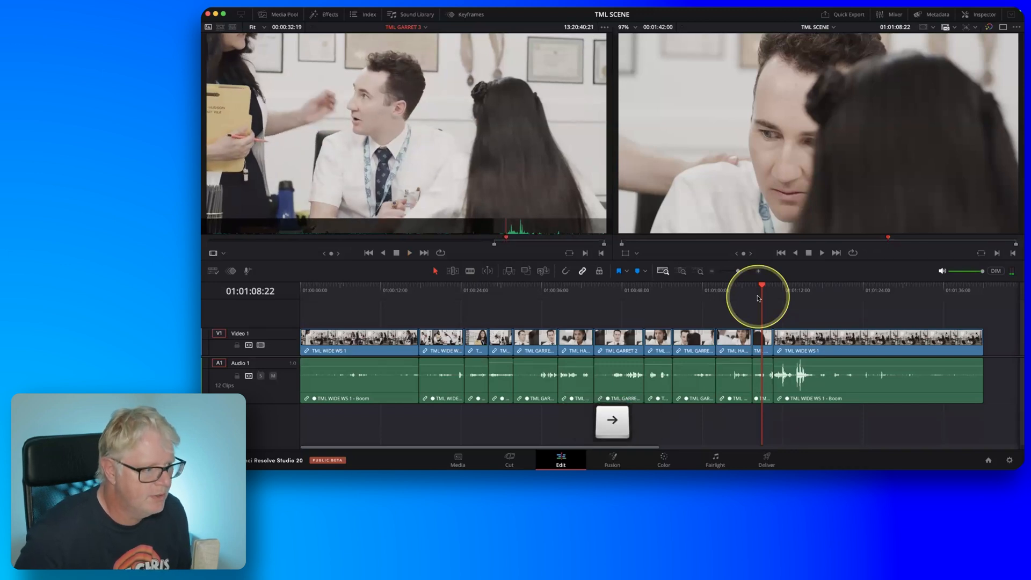
key("Right")
key("Right")
key("Right")
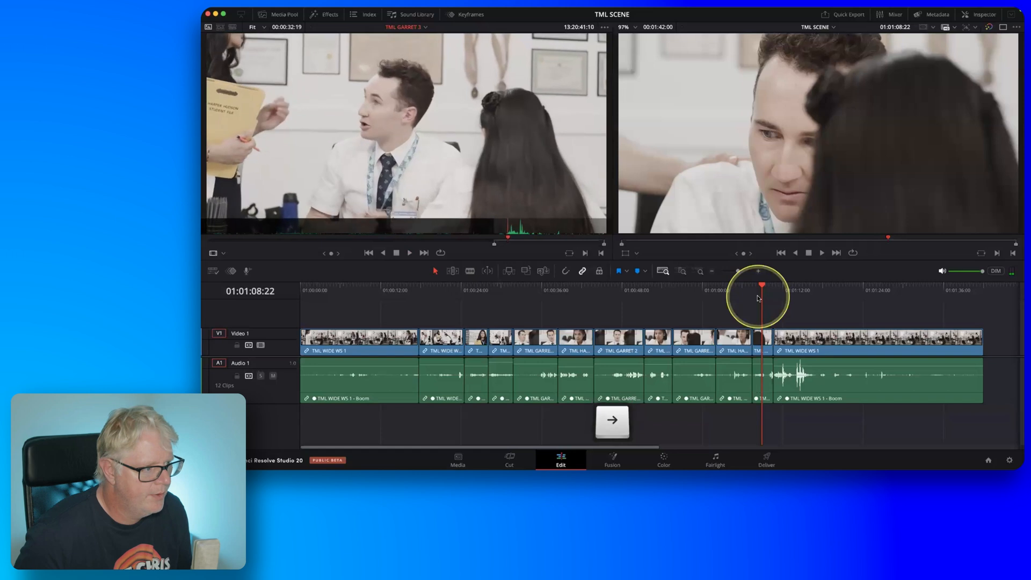
key("Left")
key("Left")
key("Right")
key("Left")
key("Right")
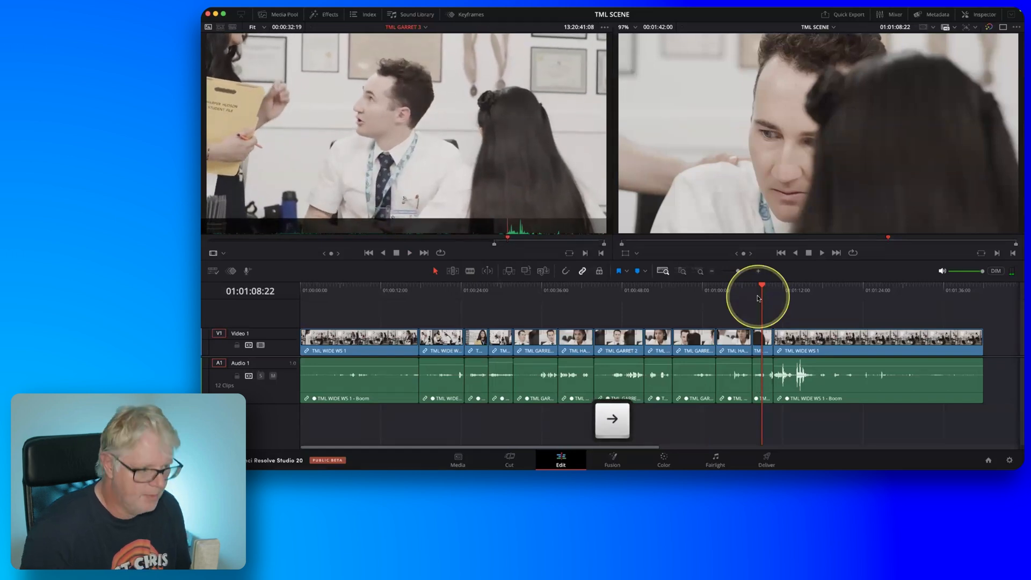
key("o")
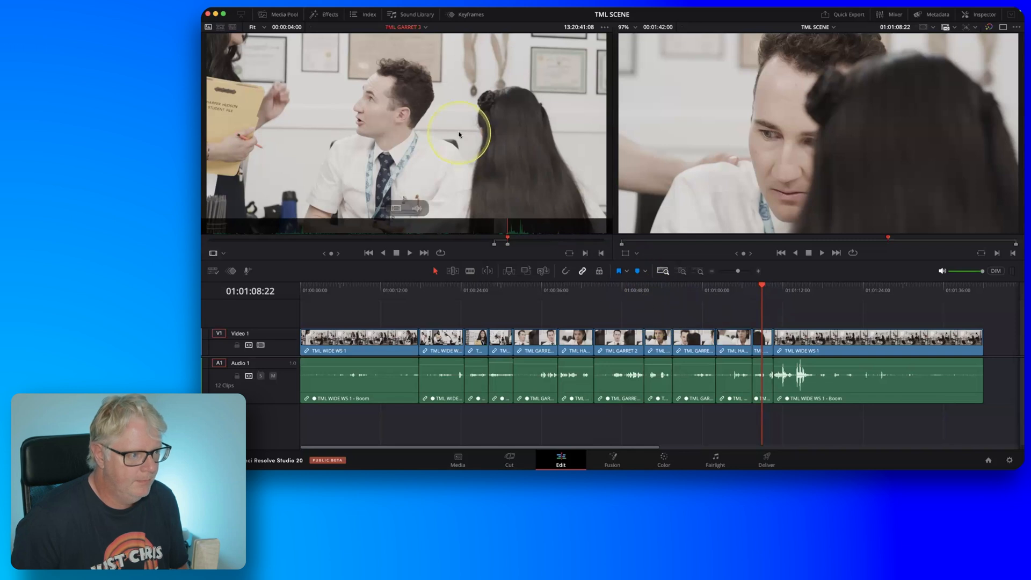
Ripple overwrite the short clip before the final TML WIDE WS 1 with the marked part of TML GARRET 3 and raise its audio level.
left_click_drag(505, 148, 976, 186)
left_click_drag(762, 372, 762, 363)
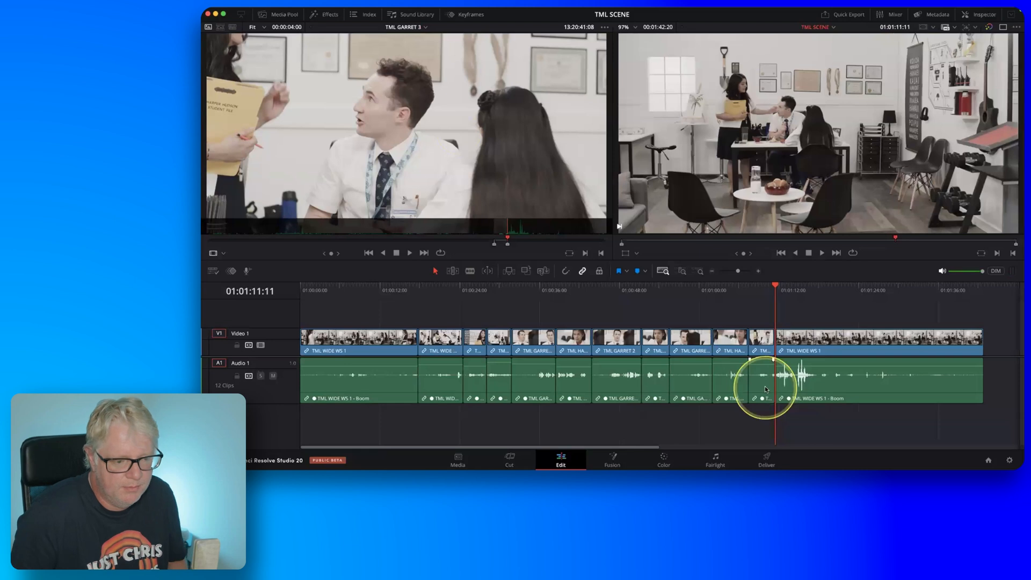
Play the timeline across the inserted TML GARRET 3 part into the final TML WIDE WS 1.
left_click(730, 298)
key("space")
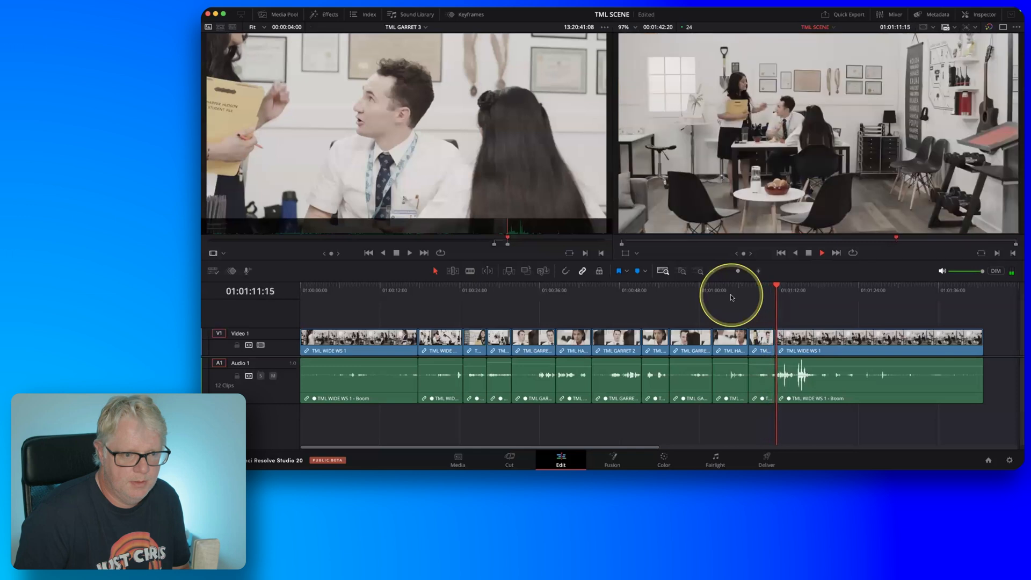
key("space")
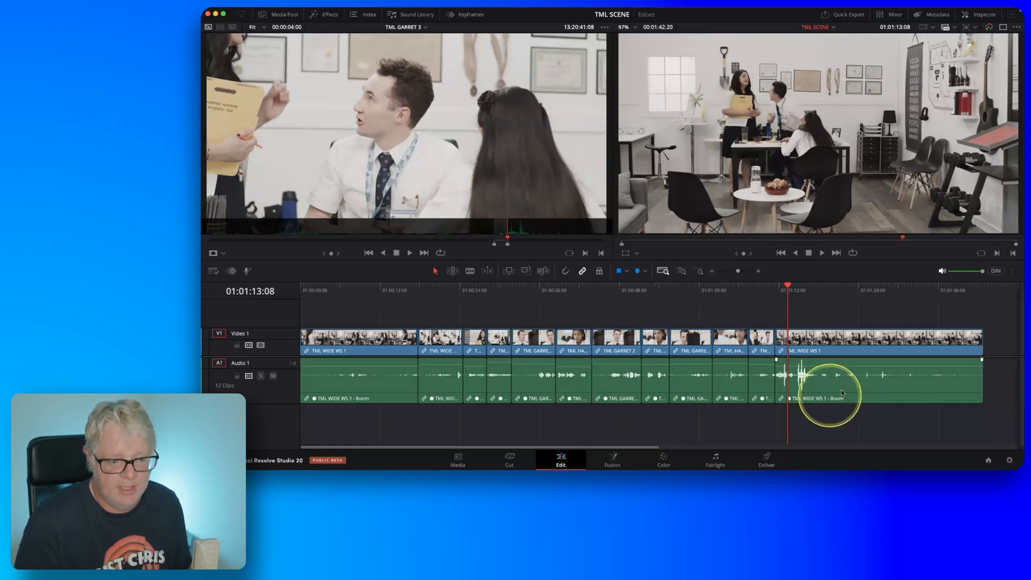
Review the start of the TML GARRET 2 clip in the timeline and mark the timeline In point at its first frame, 01:00:43:21.
key("fn")
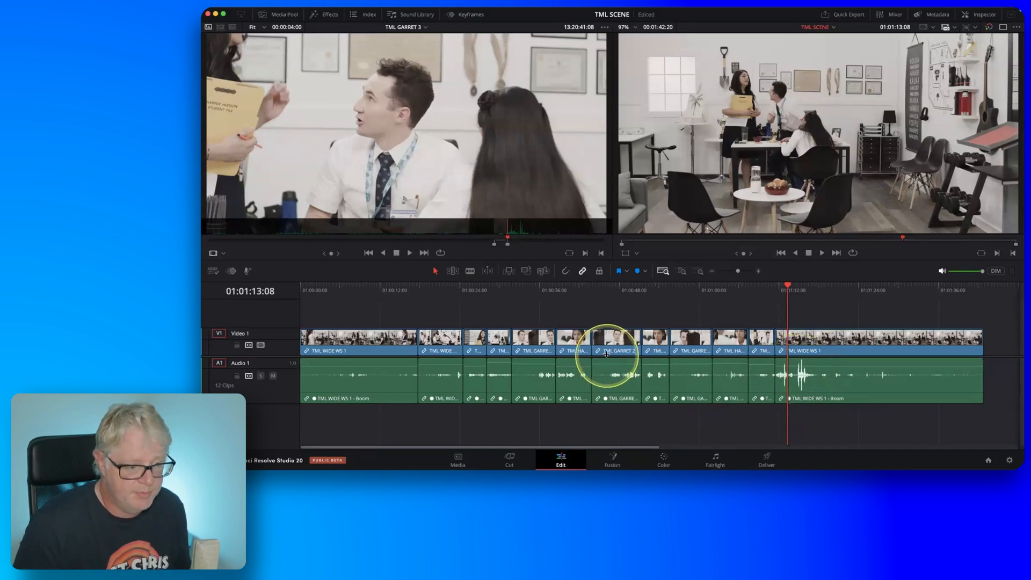
left_click(592, 293)
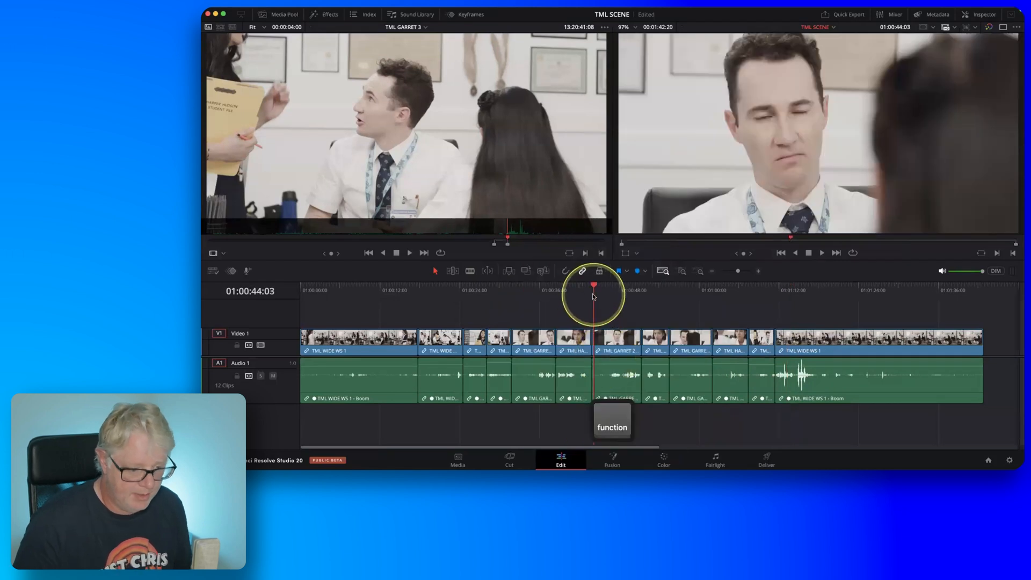
key("Up")
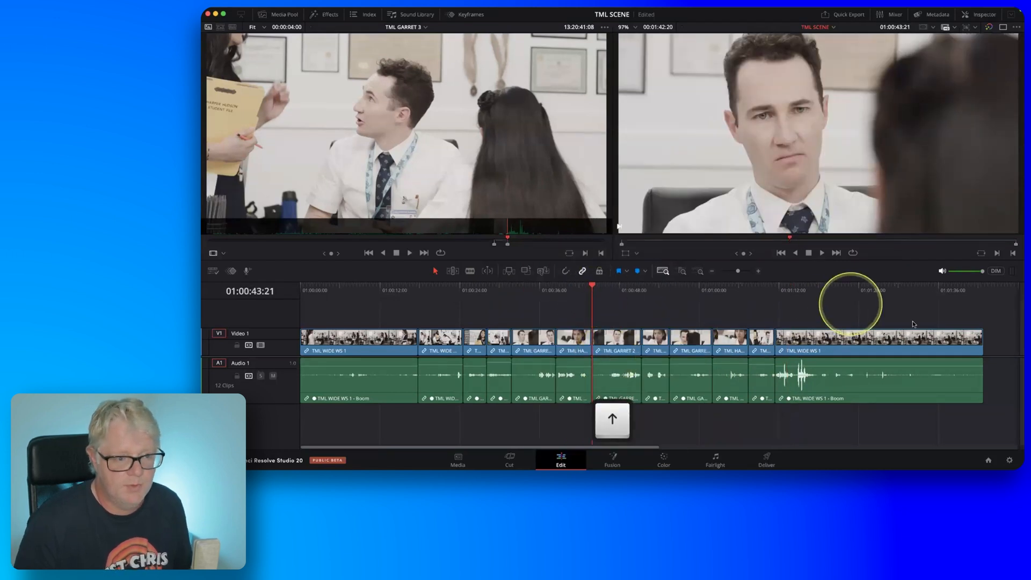
key("space")
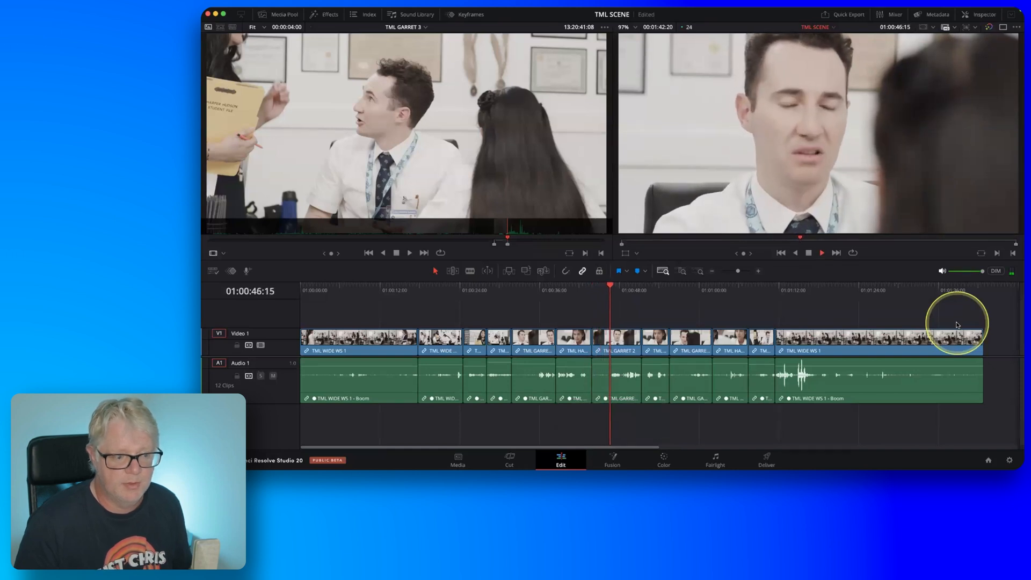
key("space")
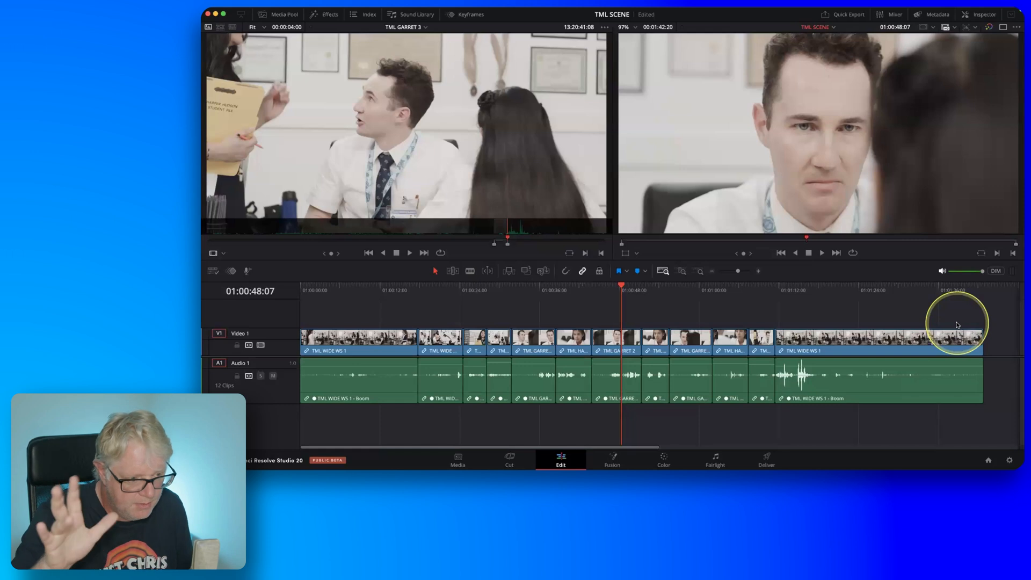
key("Up")
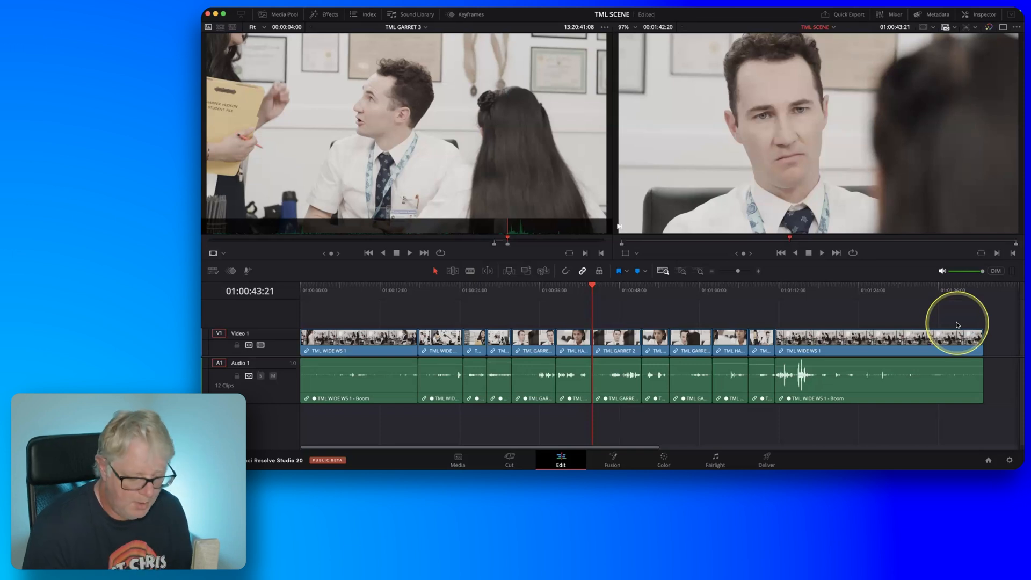
key("i")
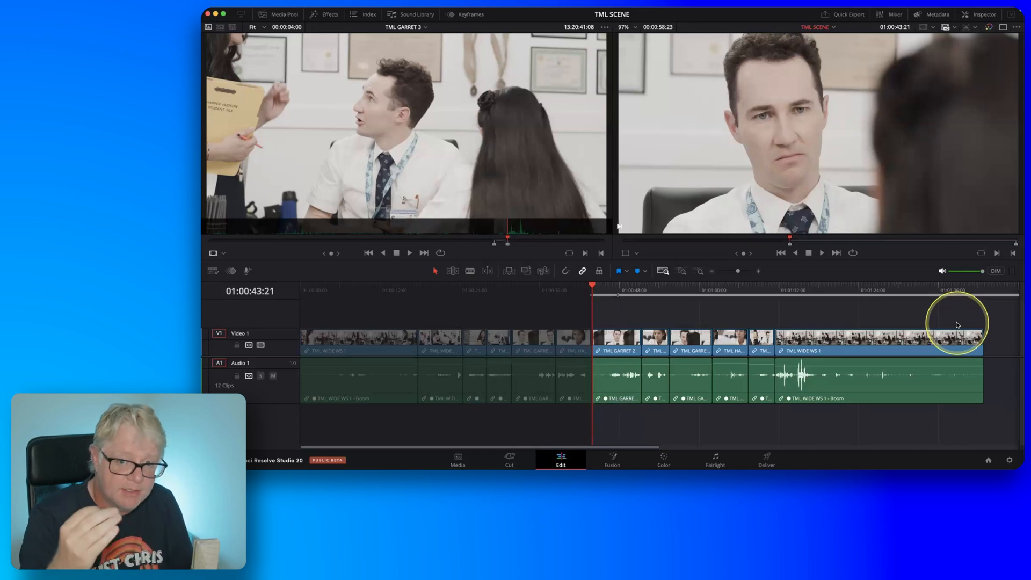
Play through the TML GARRET 2 clip and mark the timeline Out point at 01:00:48:03, fine-tuned frame by frame.
key("l")
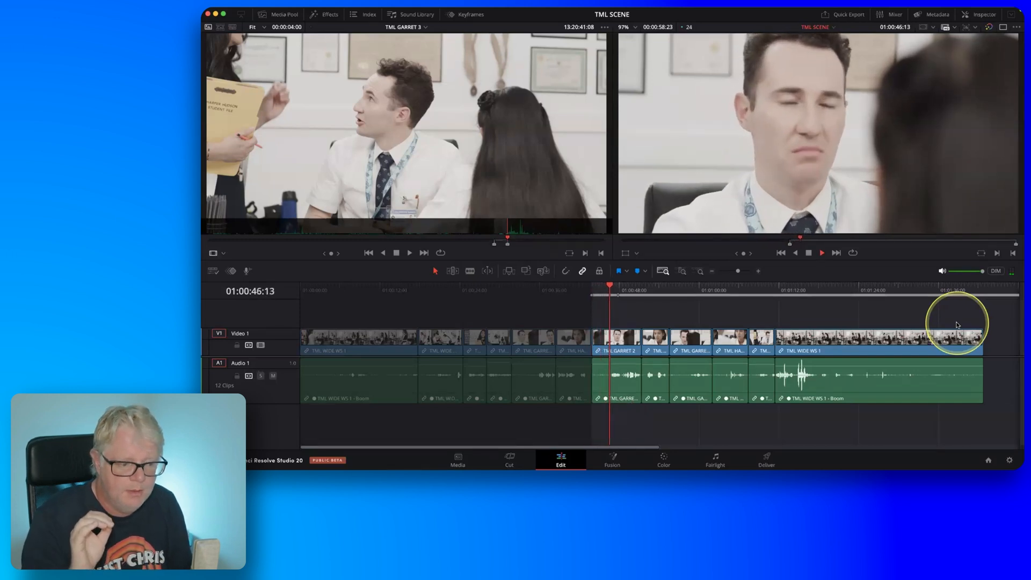
key("k")
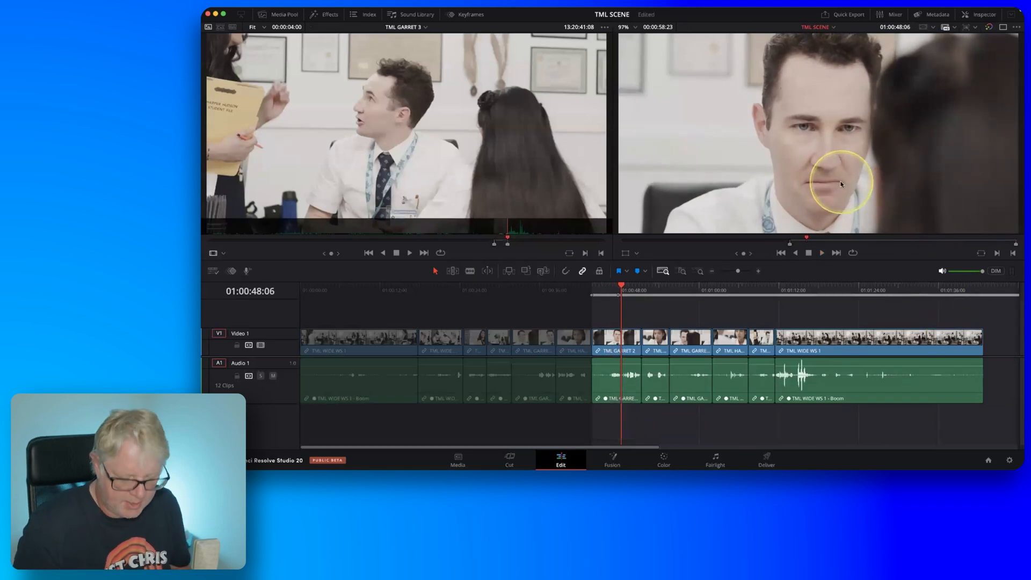
key("Left")
key("Left")
key("Left")
key("Left")
key("Left")
key("Left")
key("Left")
key("Left")
key("Left")
key("Left")
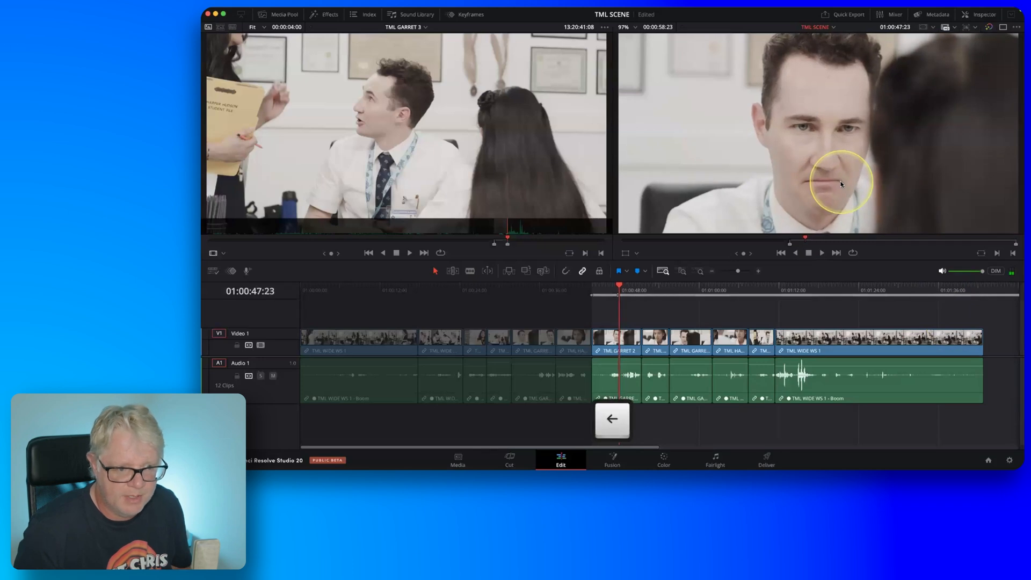
key("Right")
key("Right")
key("Right")
key("Right")
key("Right")
key("Right")
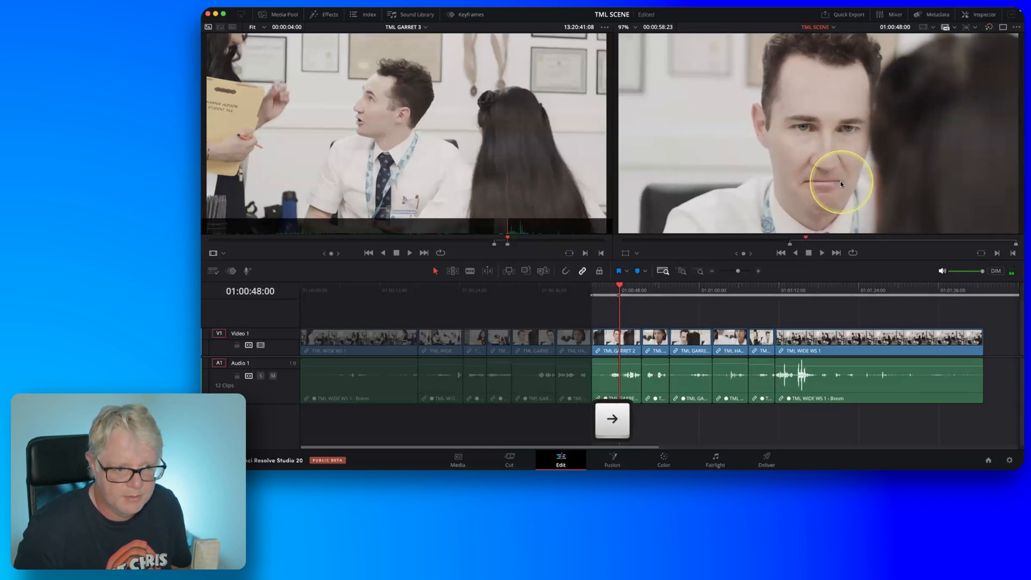
key("Right")
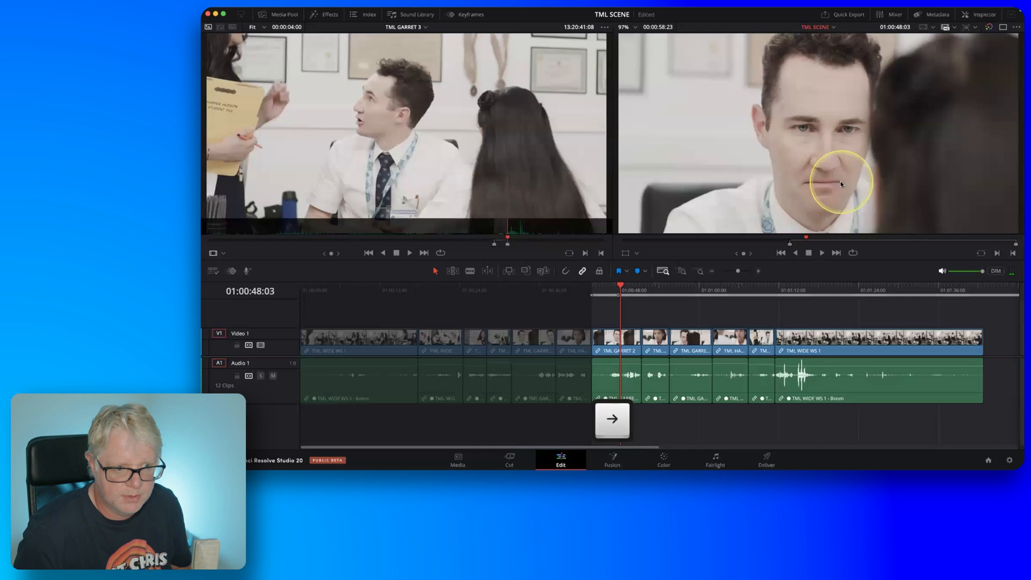
key("o")
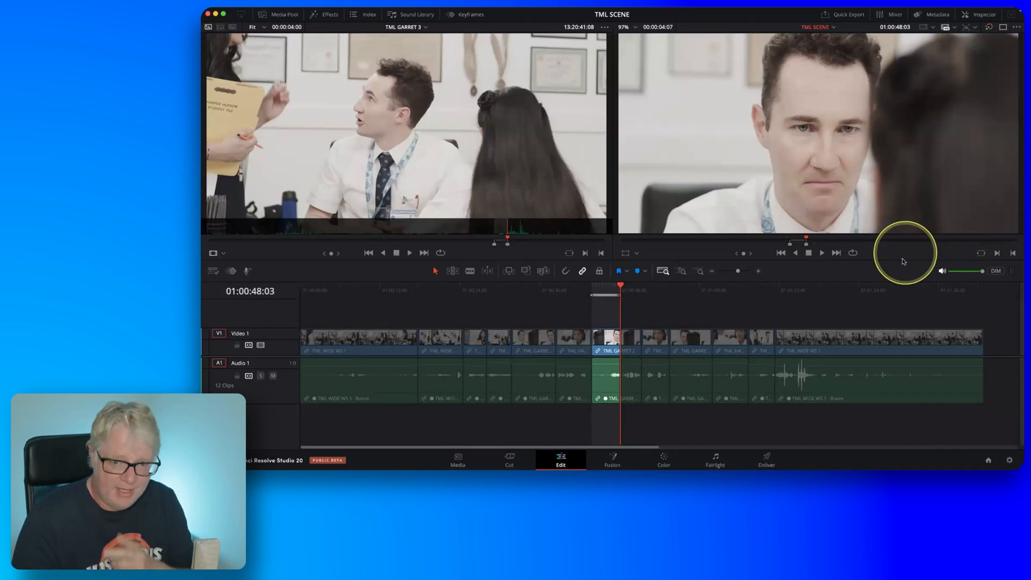
Match frame the first wide shot at 01:00:12:17 and the final wide shot at 01:01:15:15 to load TML WIDE WS 1 as source.
left_click(384, 293)
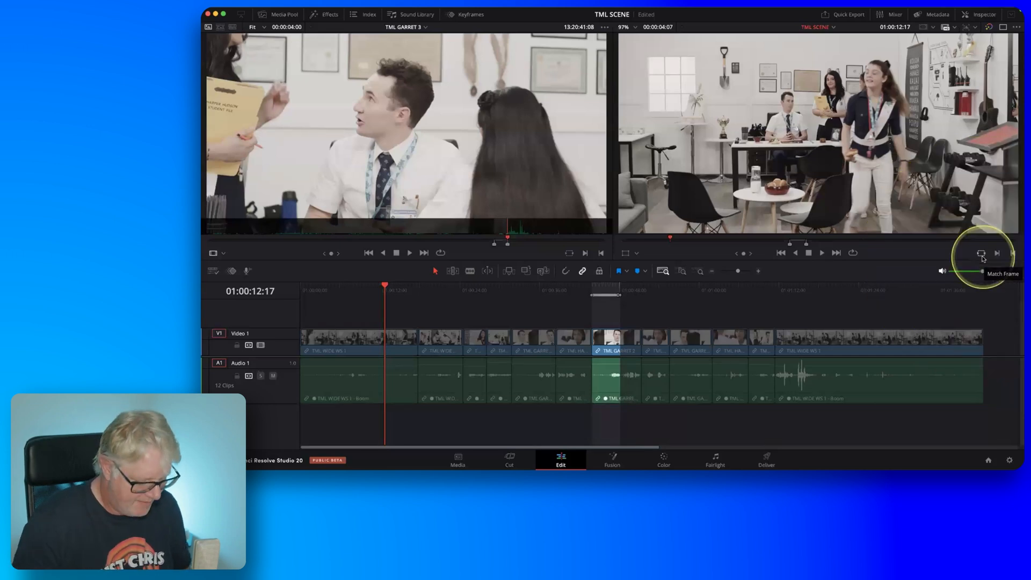
key("f")
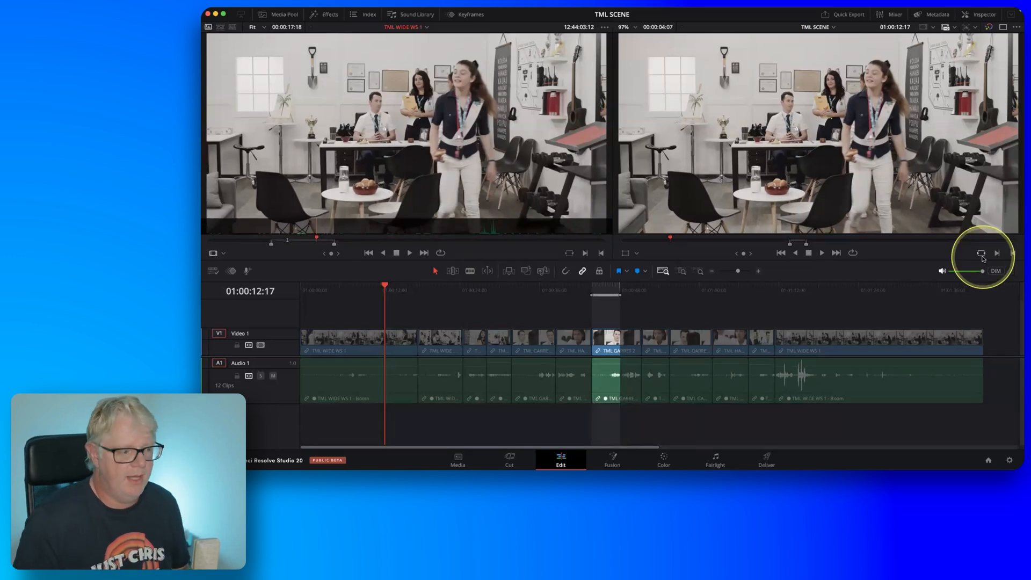
left_click(410, 30)
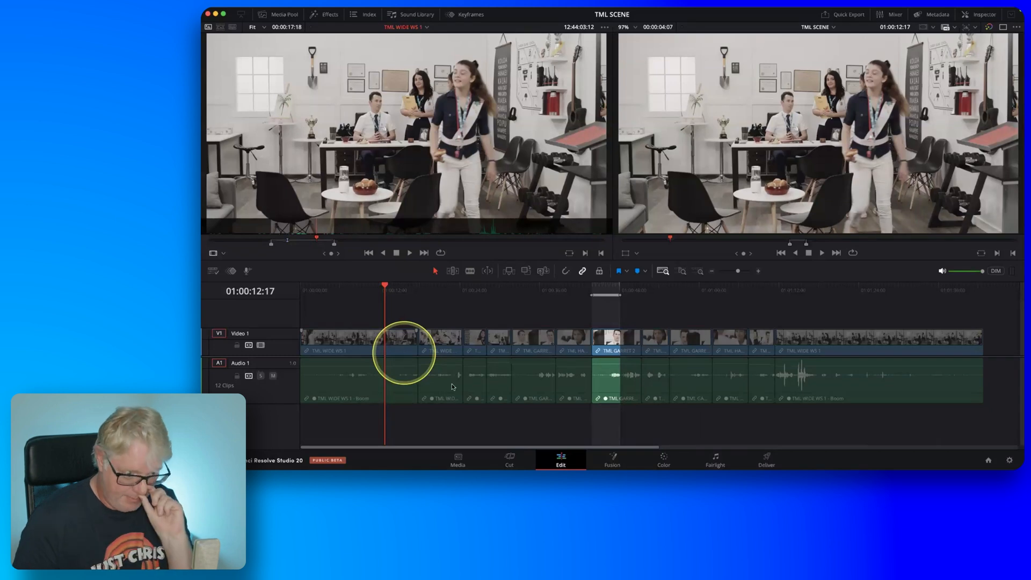
left_click(803, 290)
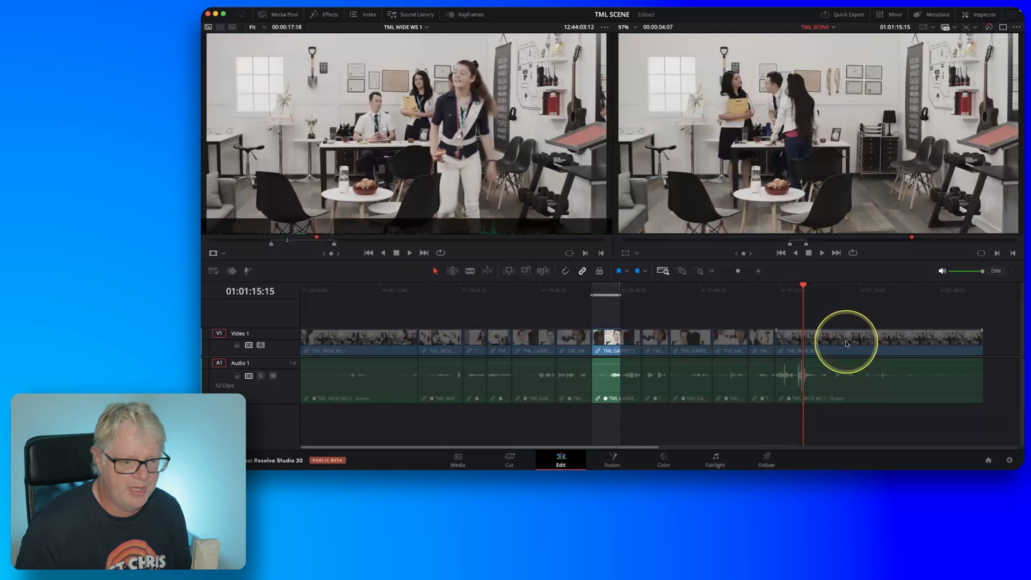
key("f")
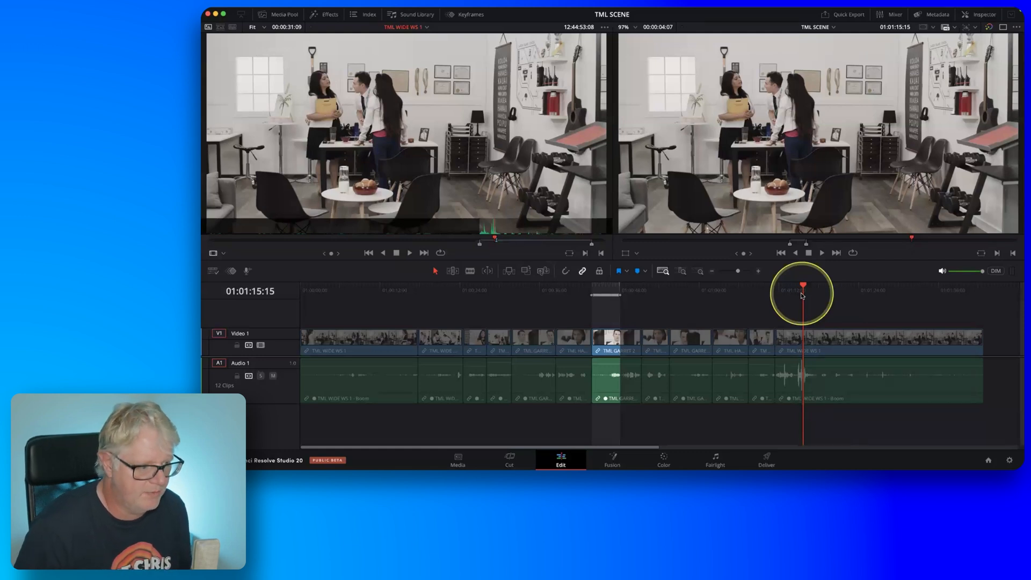
Review the earlier part of TML WIDE WS 1 in the source viewer and mark the source In point at 12:44:28:19.
left_click(437, 241)
left_click_drag(437, 243, 397, 245)
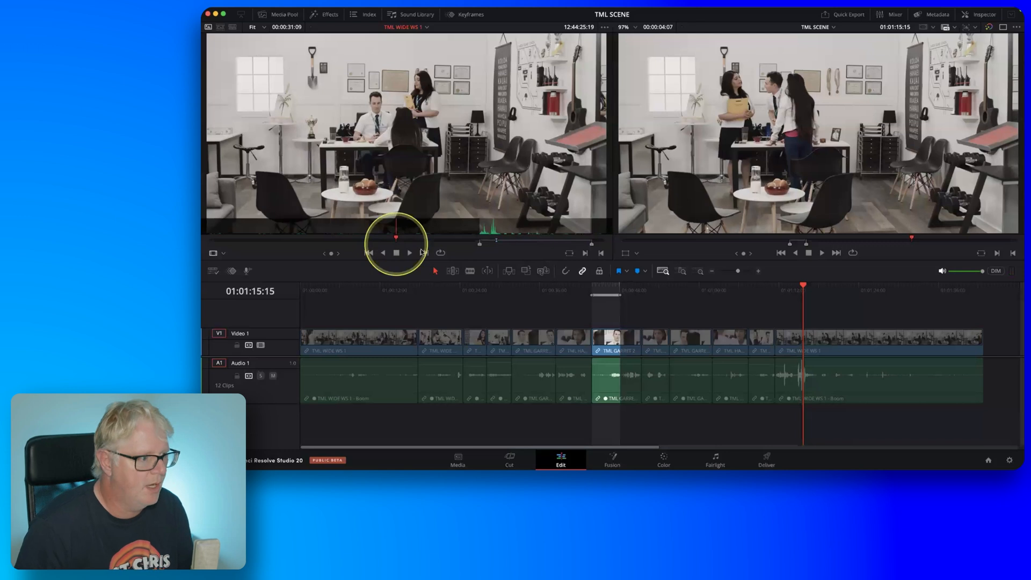
key("l")
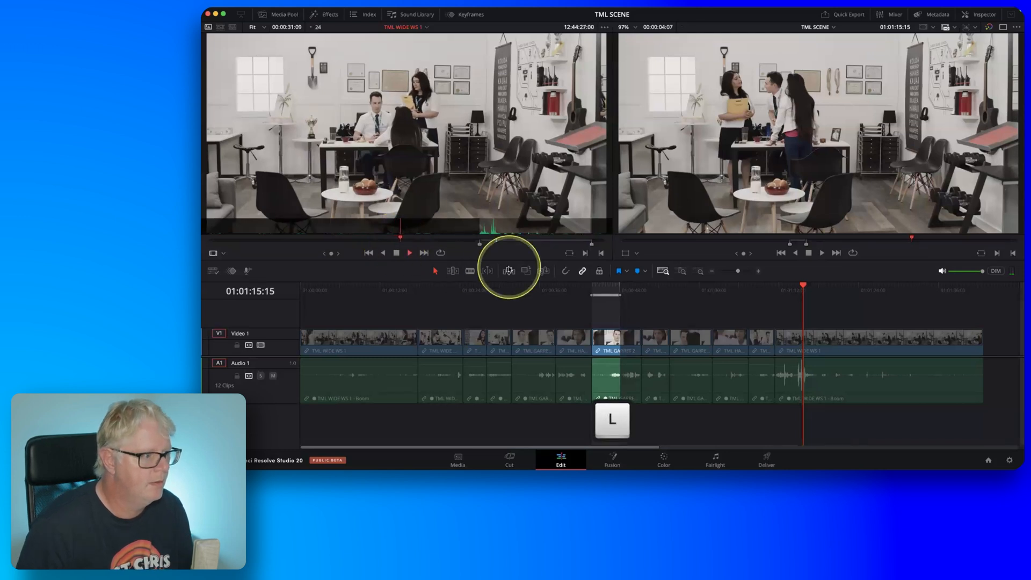
key("k")
key("l")
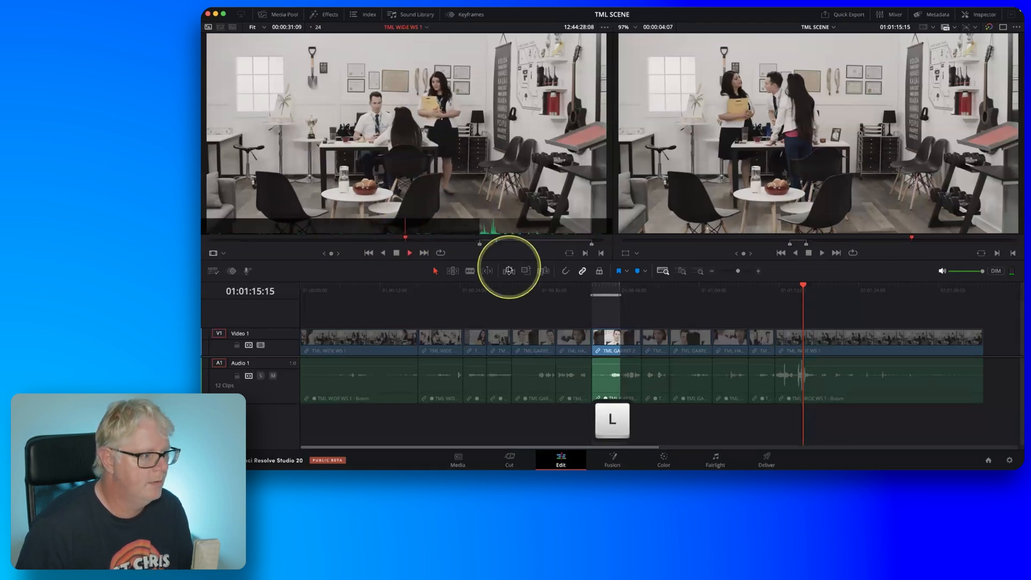
key("k")
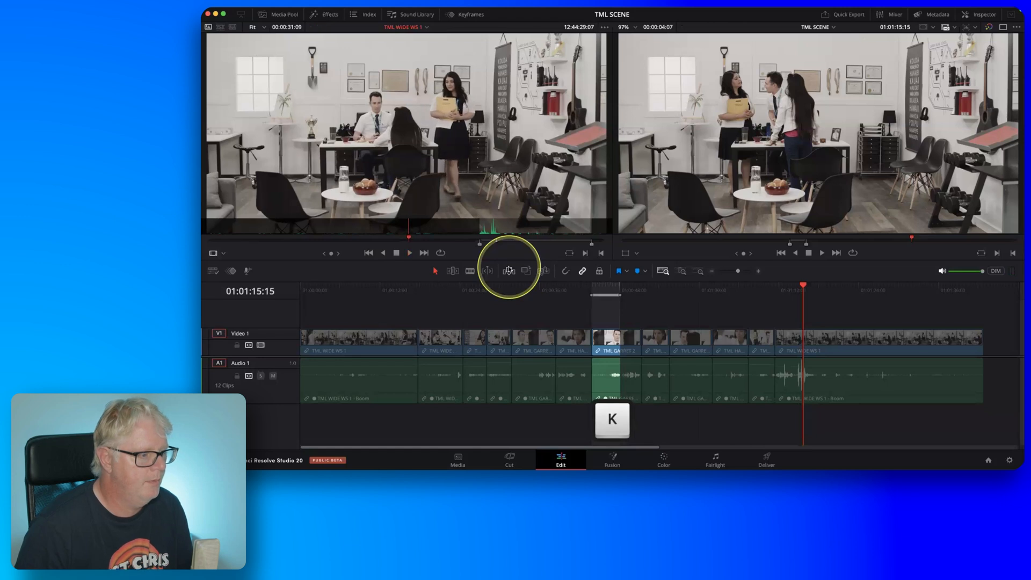
key("i")
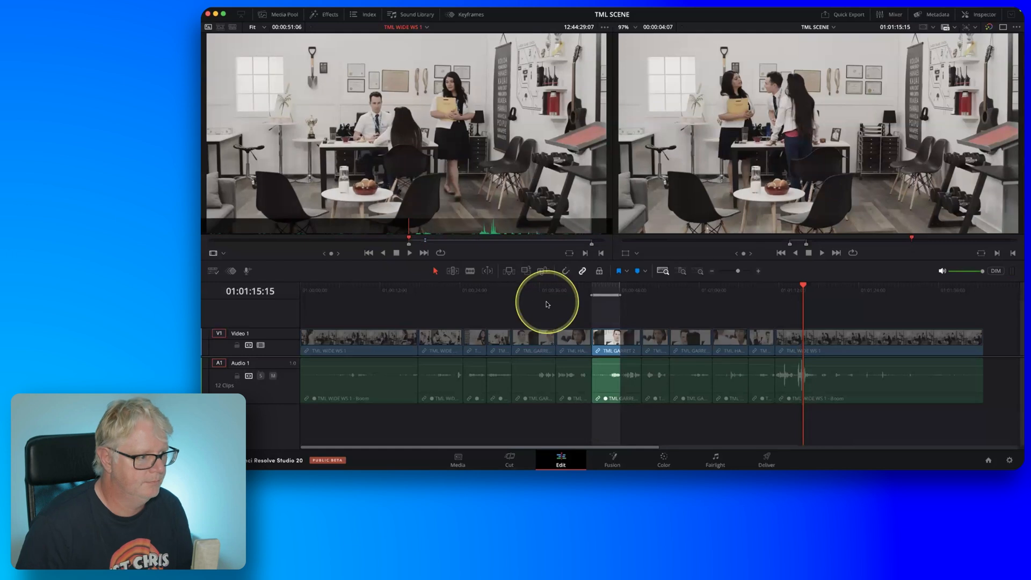
key("j")
key("l")
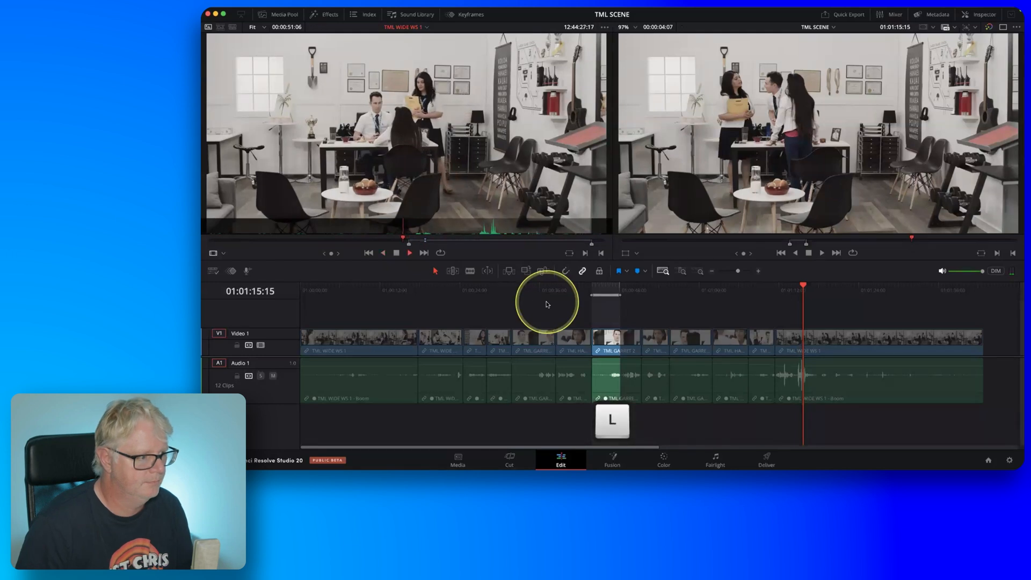
key("k")
key("i")
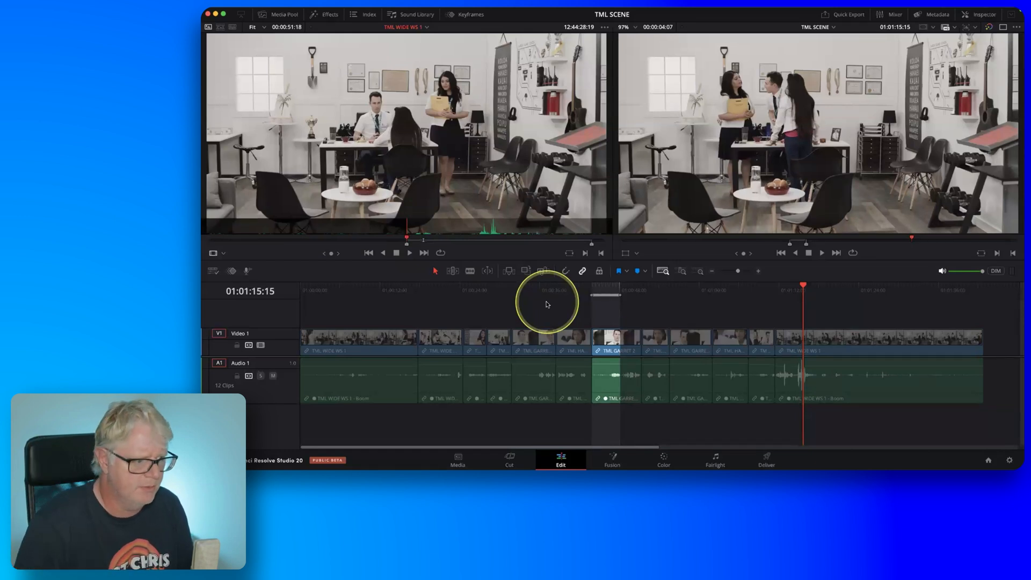
Play TML WIDE WS 1 on from its In point in the source viewer and mark the source Out point at 12:44:32:19.
key("l")
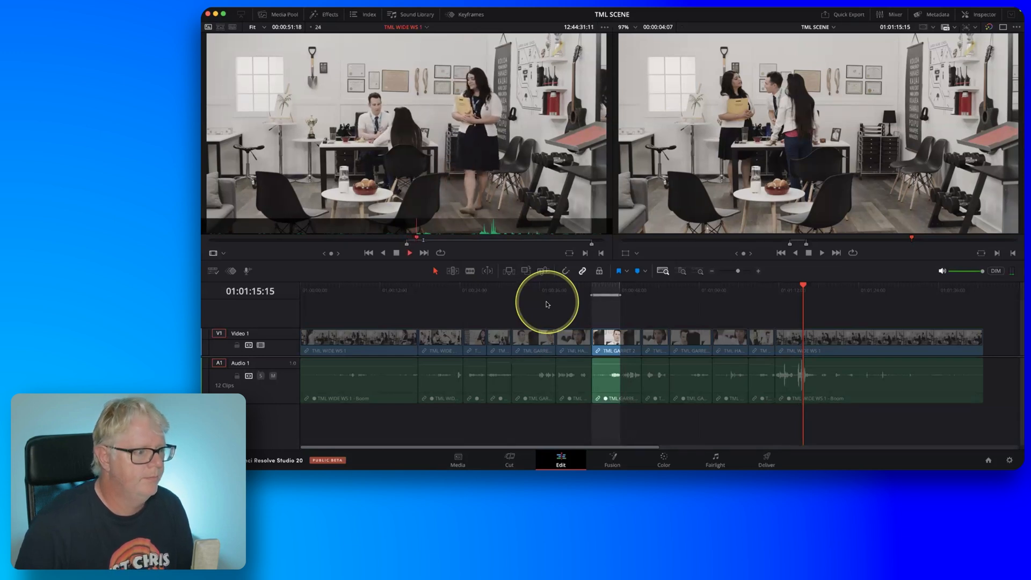
key("k")
key("j")
key("k")
key("l")
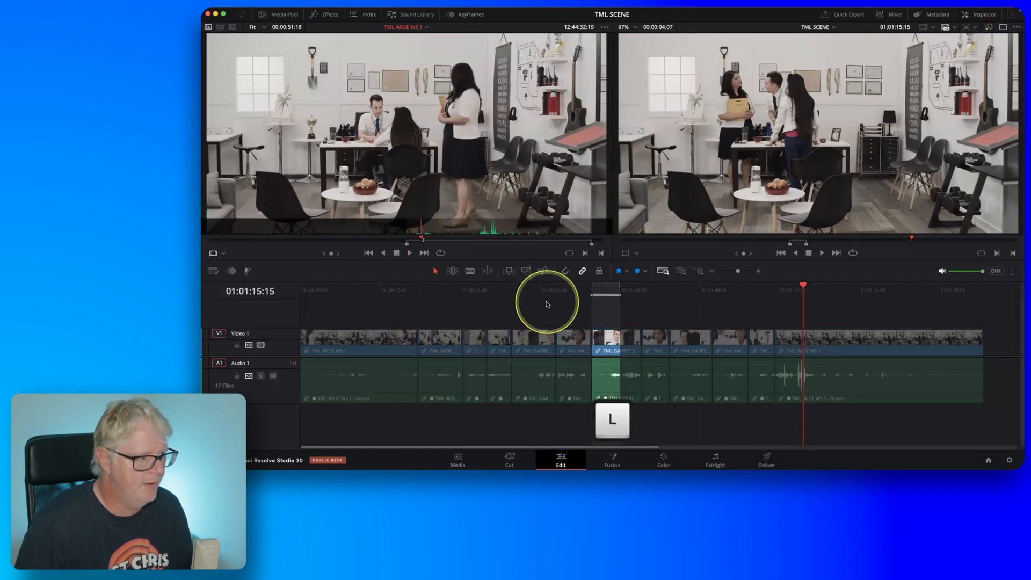
key("fn")
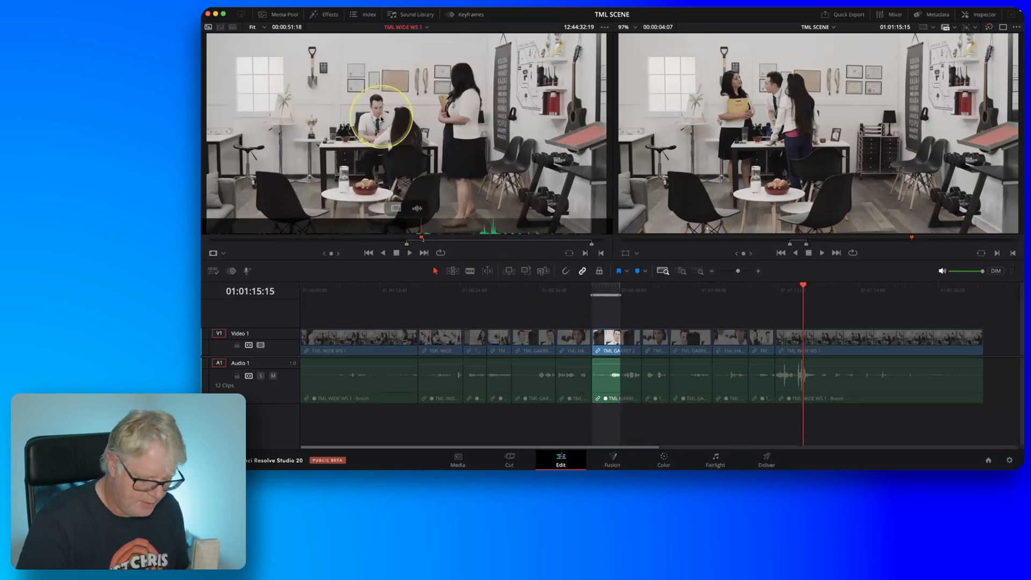
key("o")
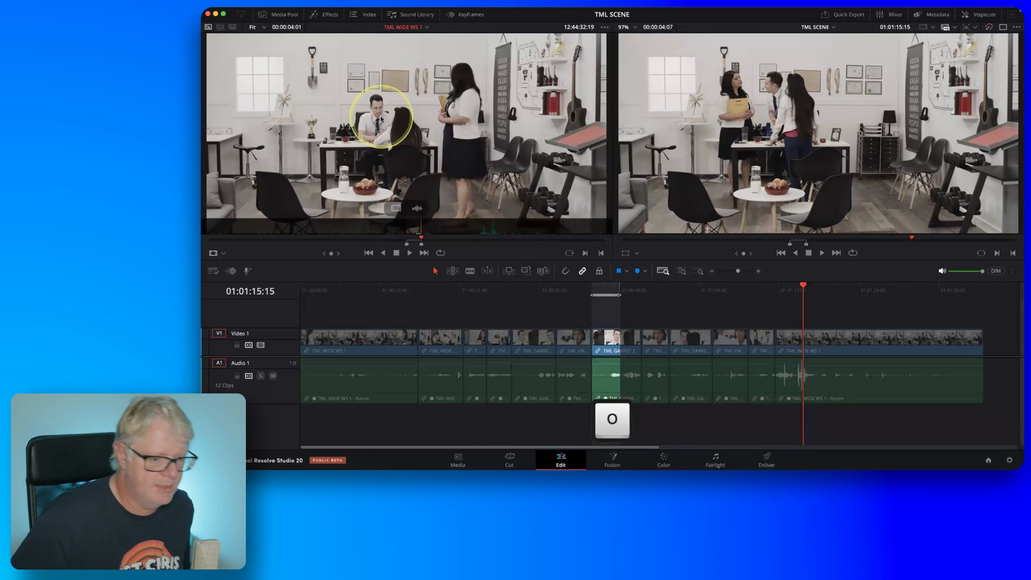
Ripple overwrite the marked part of the TML GARRET 2 clip with the TML WIDE WS 1 range and play back the edit.
key("shift")
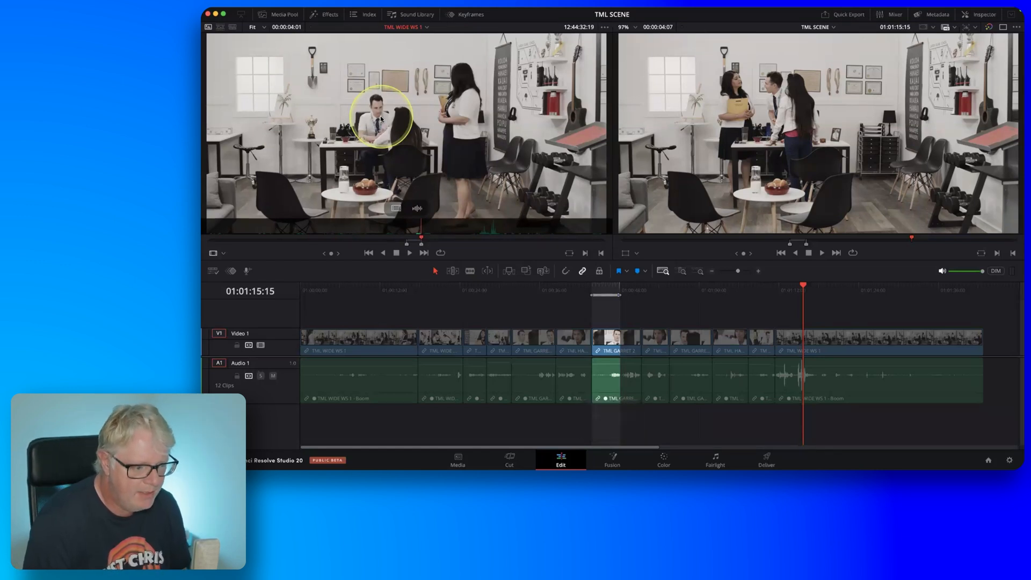
key("F10")
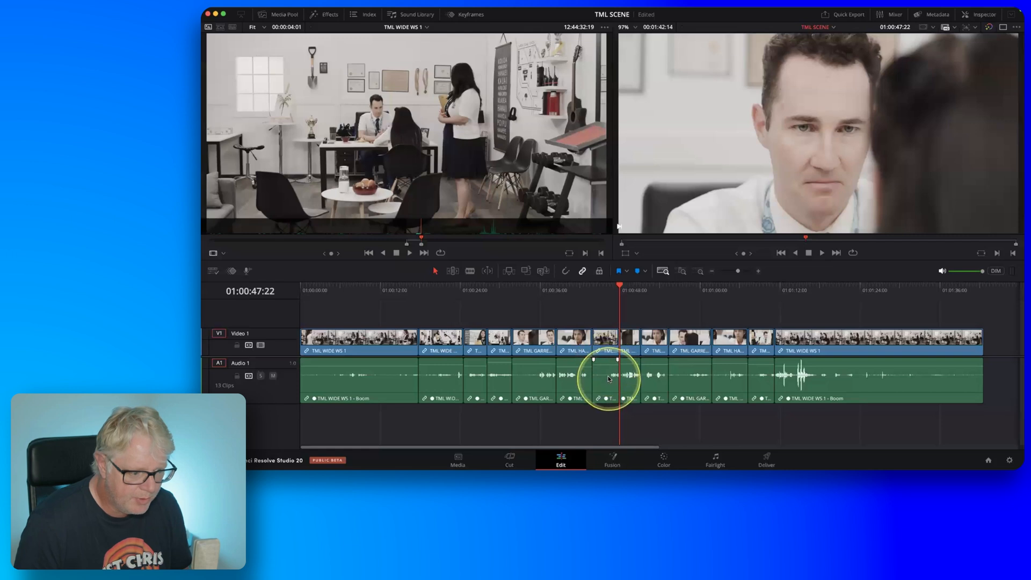
left_click(571, 290)
key("space")
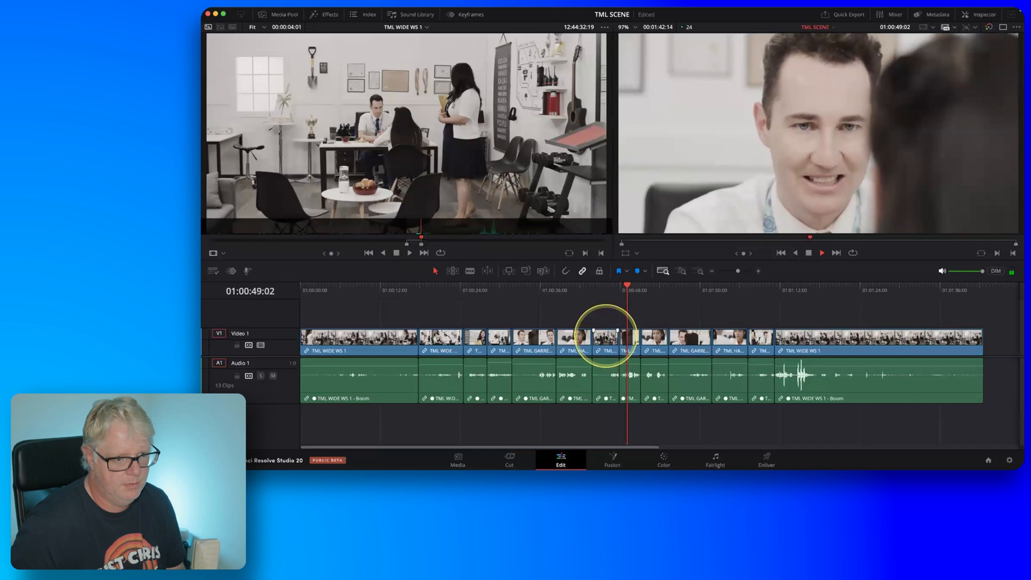
key("space")
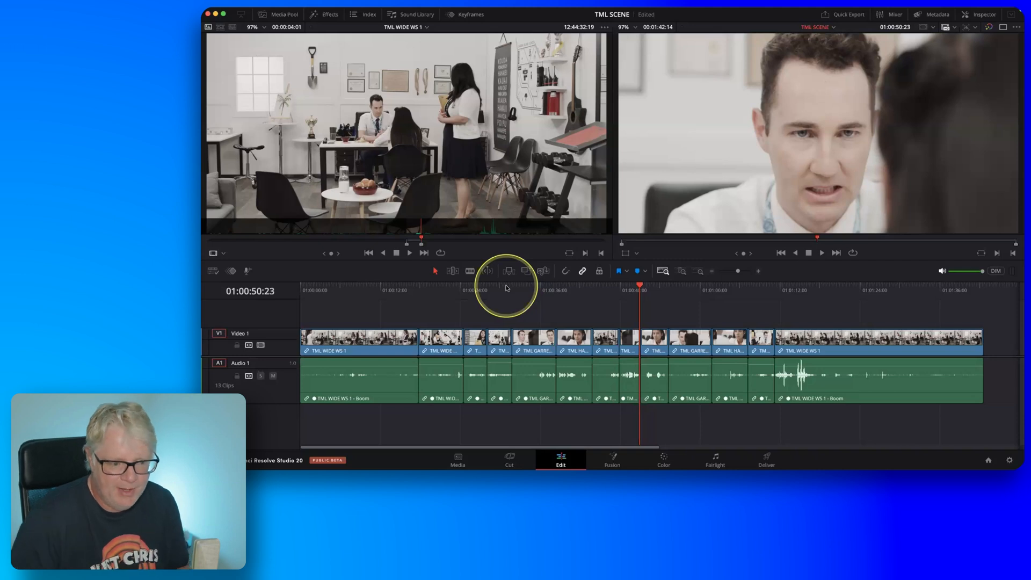
Load all three clips from the PICKUPS smart bin into the source viewer and hide the media pool.
left_click(790, 293)
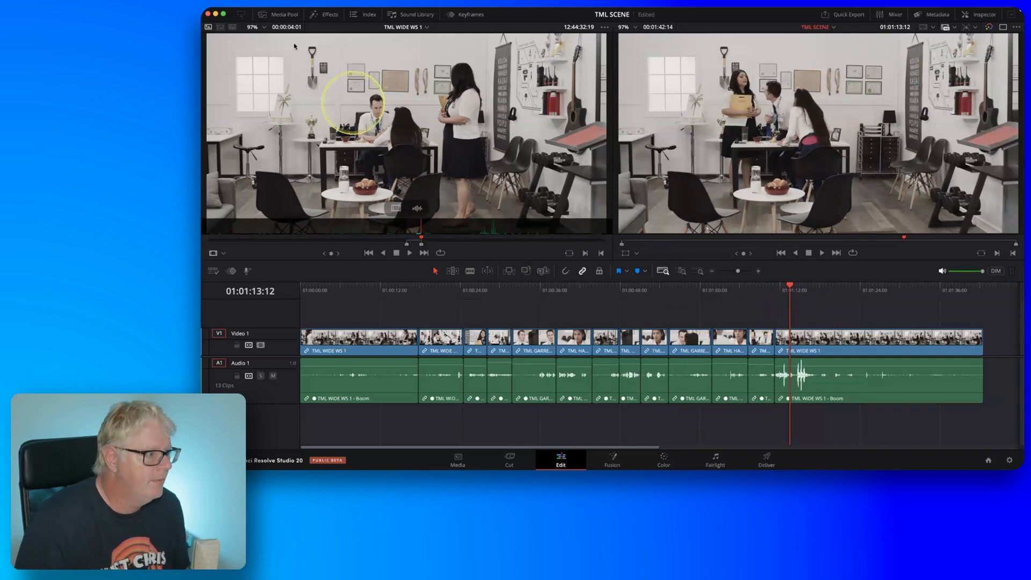
left_click(284, 19)
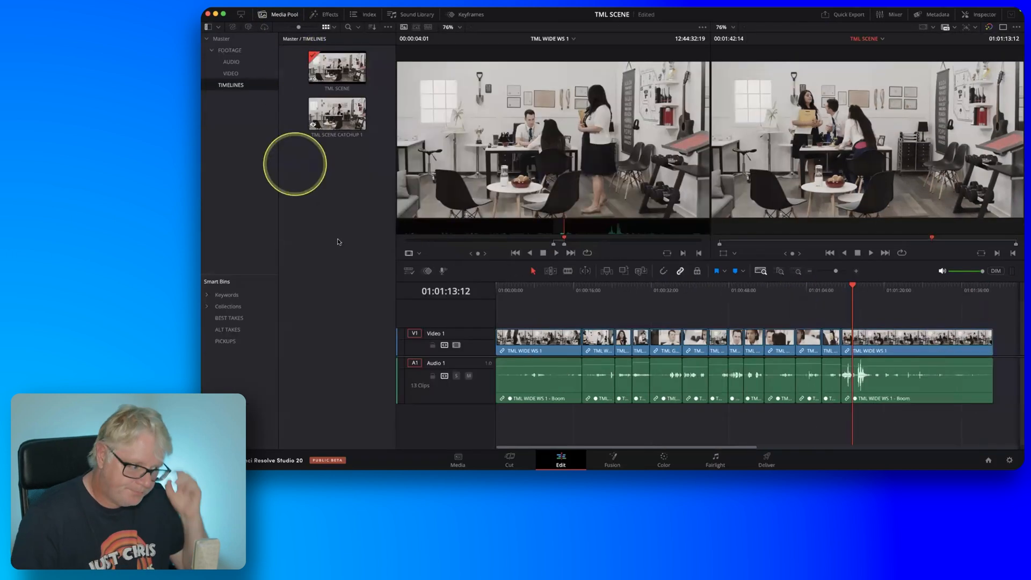
left_click(234, 342)
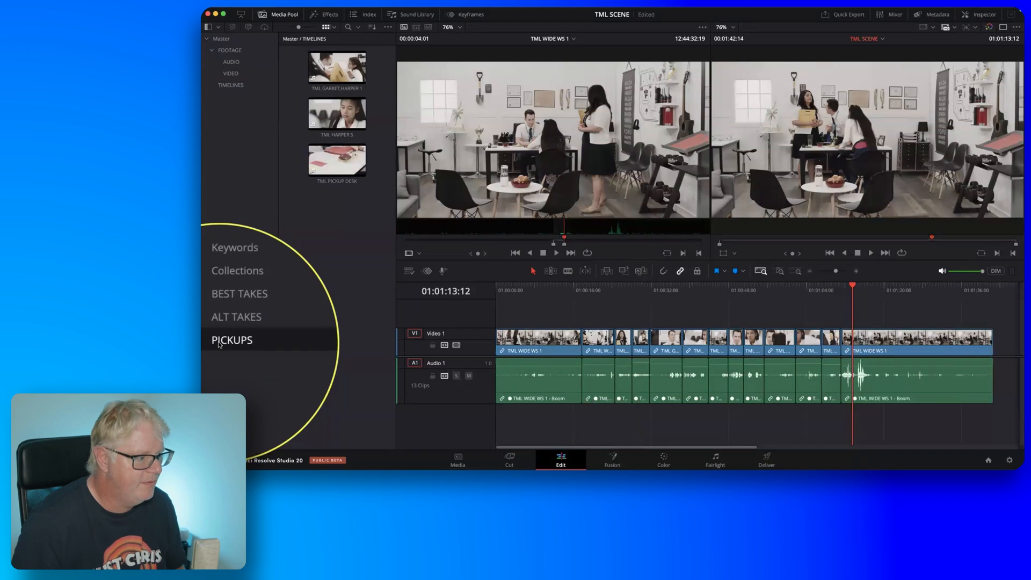
left_click_drag(379, 199, 555, 97)
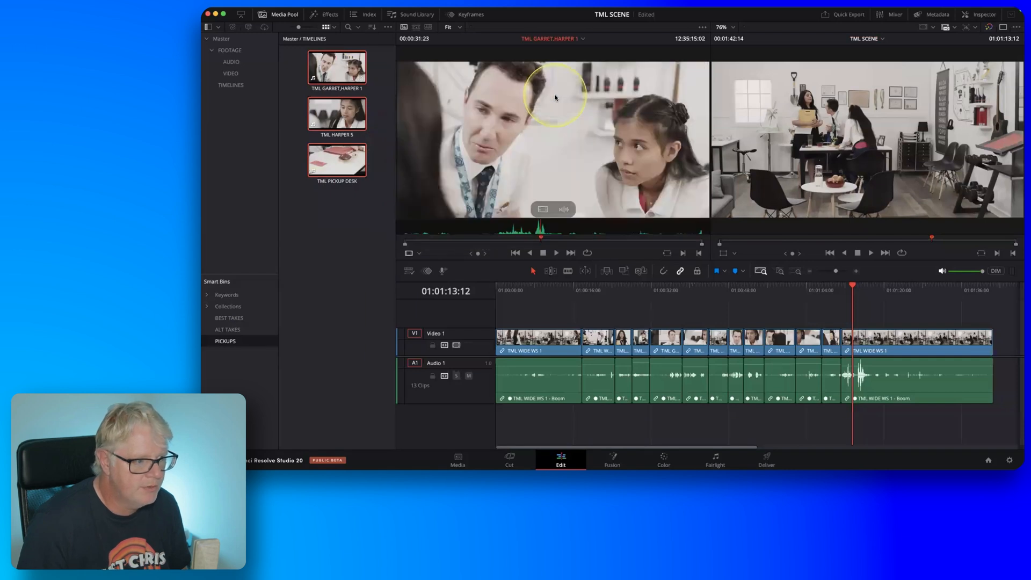
left_click(277, 18)
key("shift+s")
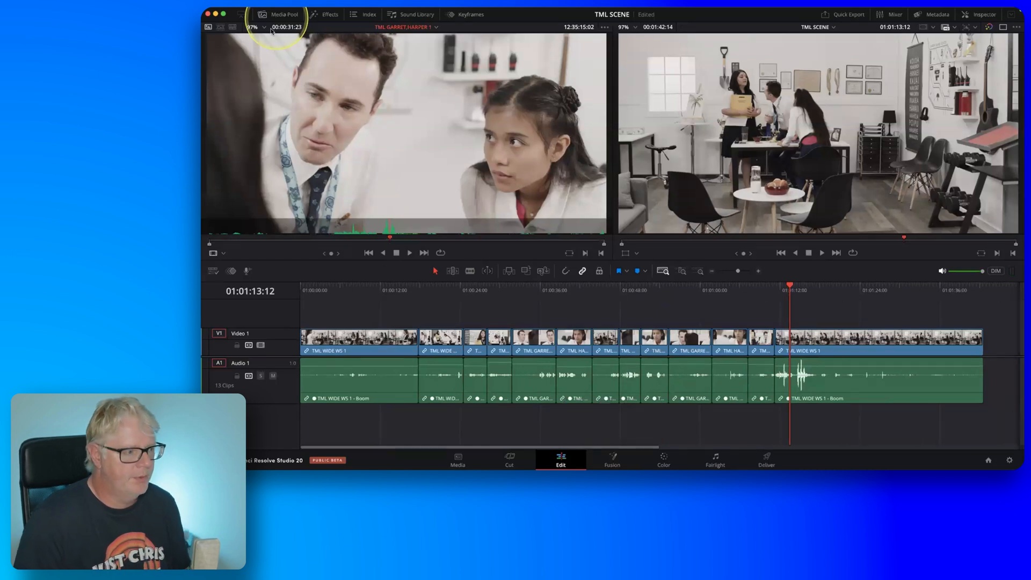
Switch the source viewer to TML PICKUP DESK and skim through its footage.
left_click(437, 27)
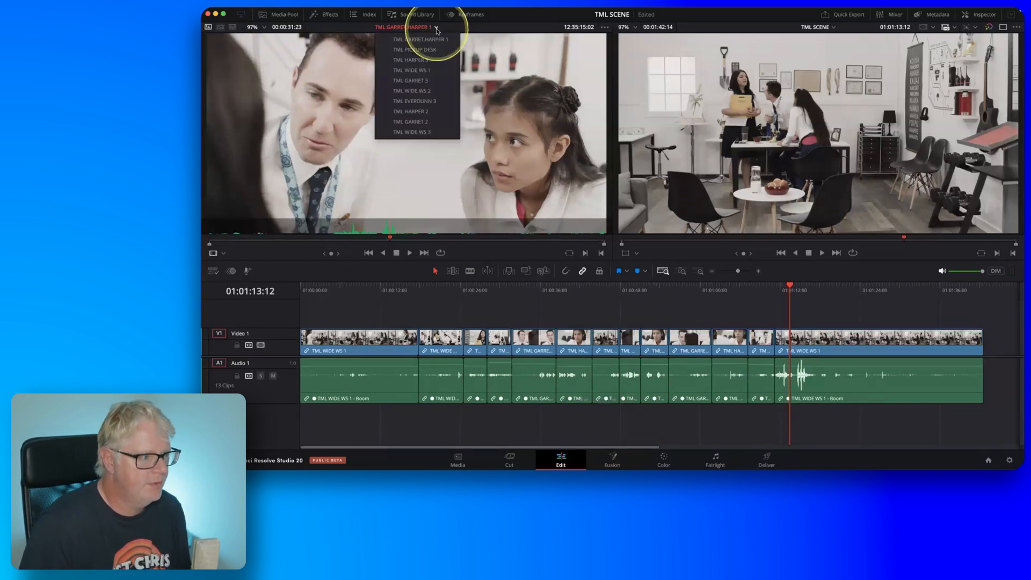
key("fn")
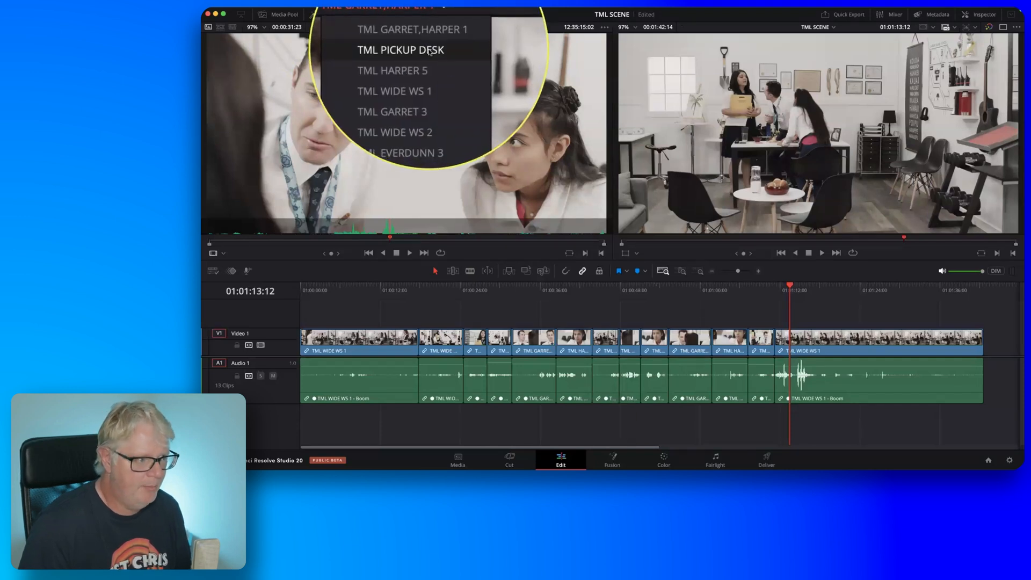
left_click(430, 52)
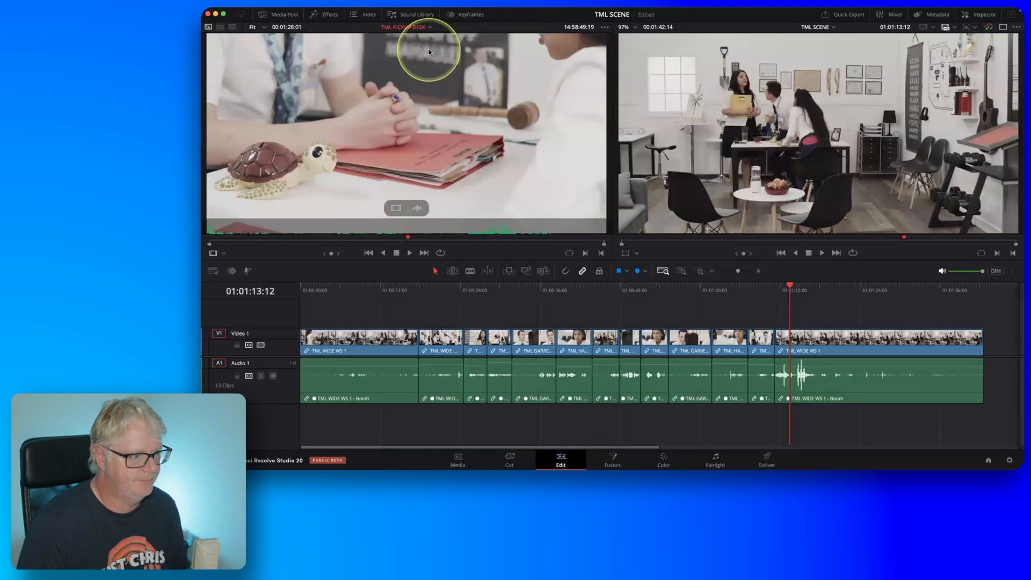
left_click_drag(307, 241, 496, 241)
key("fn")
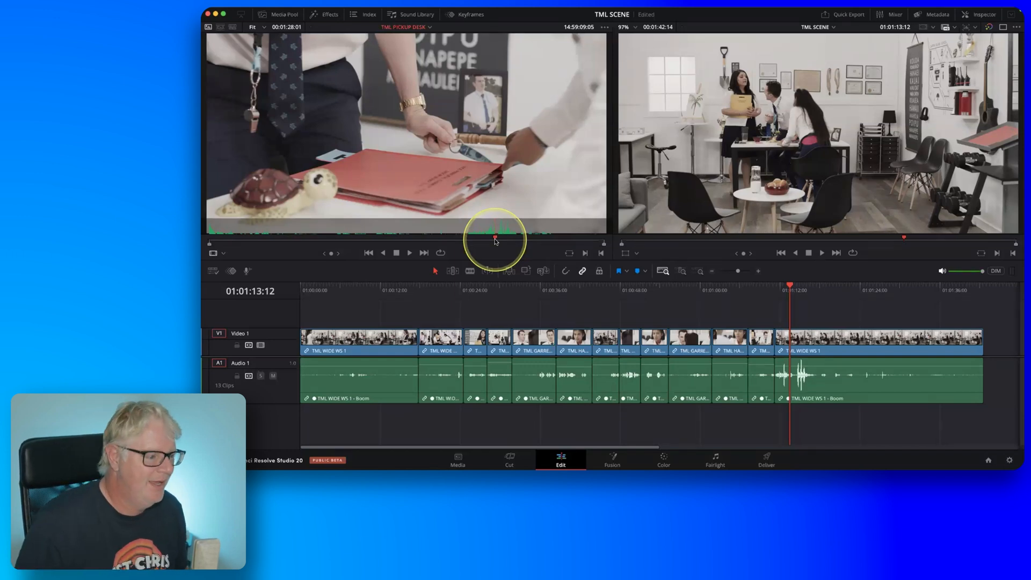
Find the hand reaching for the toy turtle in TML PICKUP DESK and mark the source In point at 14:58:21:19.
left_click_drag(496, 241, 281, 239)
key("Right")
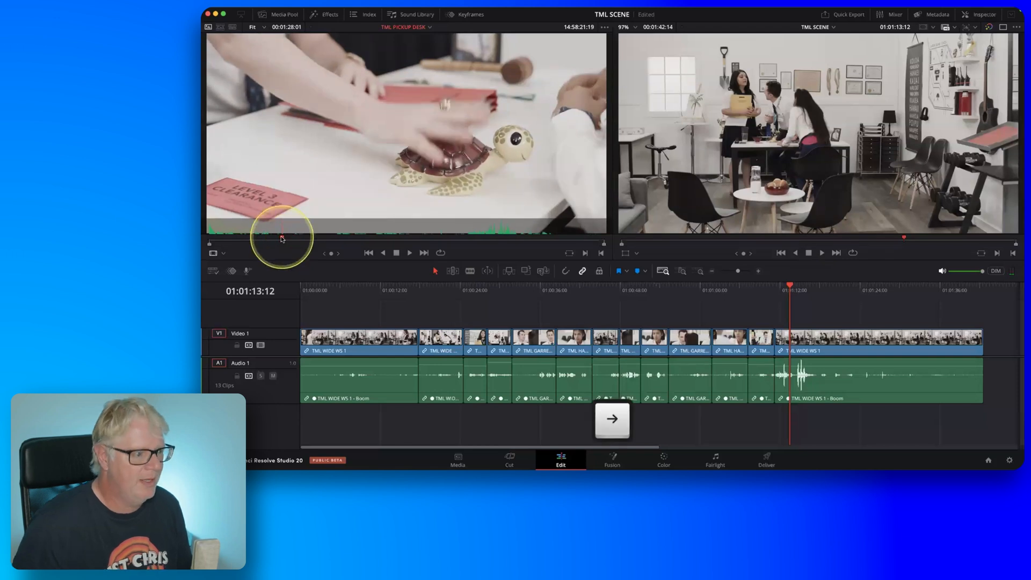
key("Left")
key("Right")
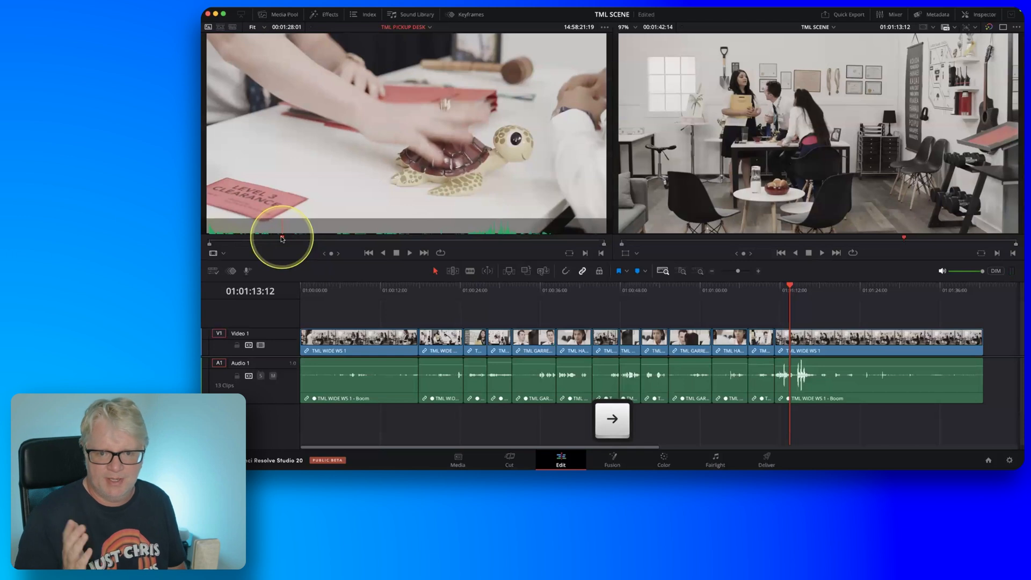
key("i")
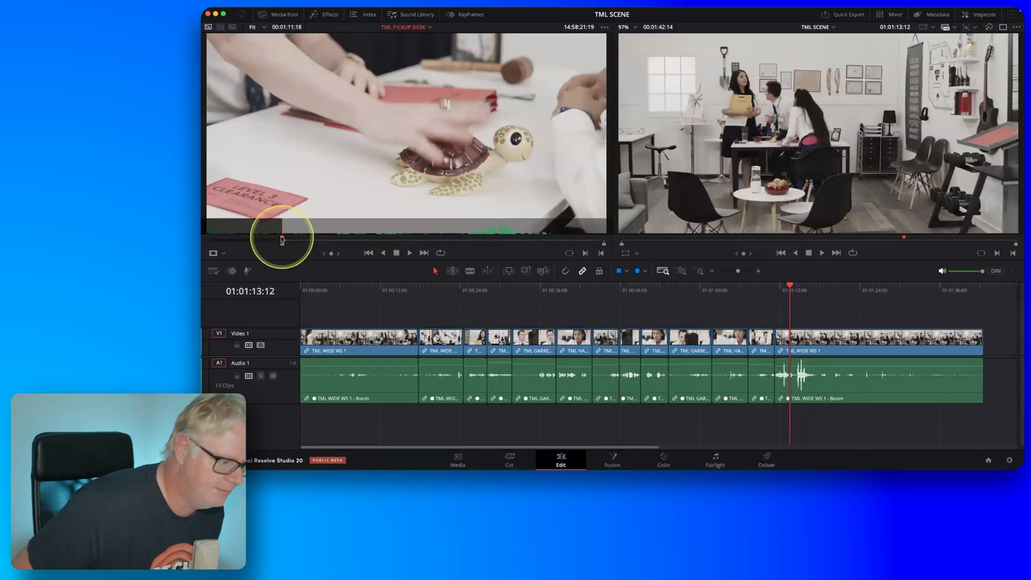
Play the turtle move in TML PICKUP DESK and mark the source Out point at 14:58:24:04, fine-tuned frame by frame.
key("l")
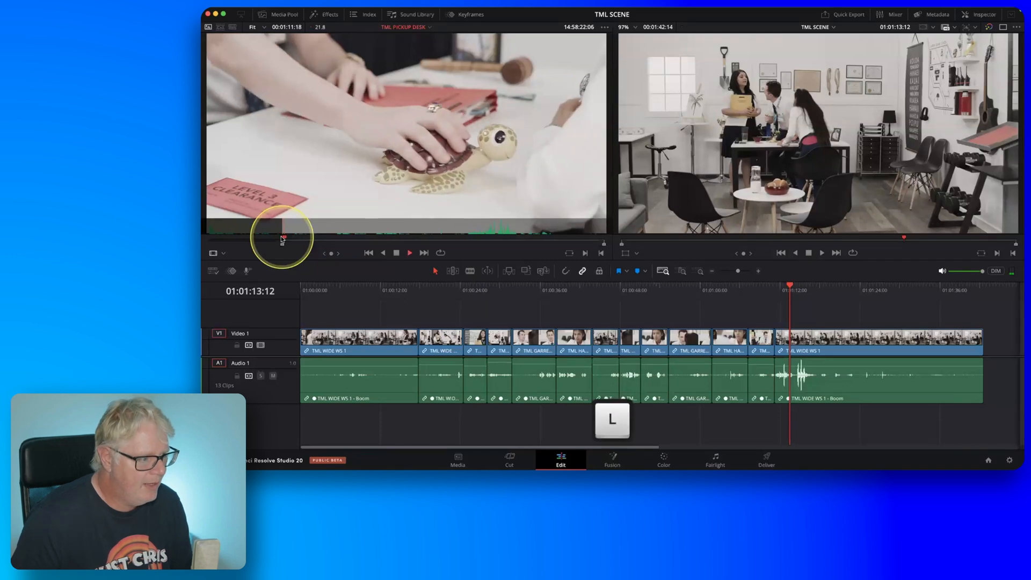
key("k")
key("Left")
key("Left")
key("Left")
key("Left")
key("Left")
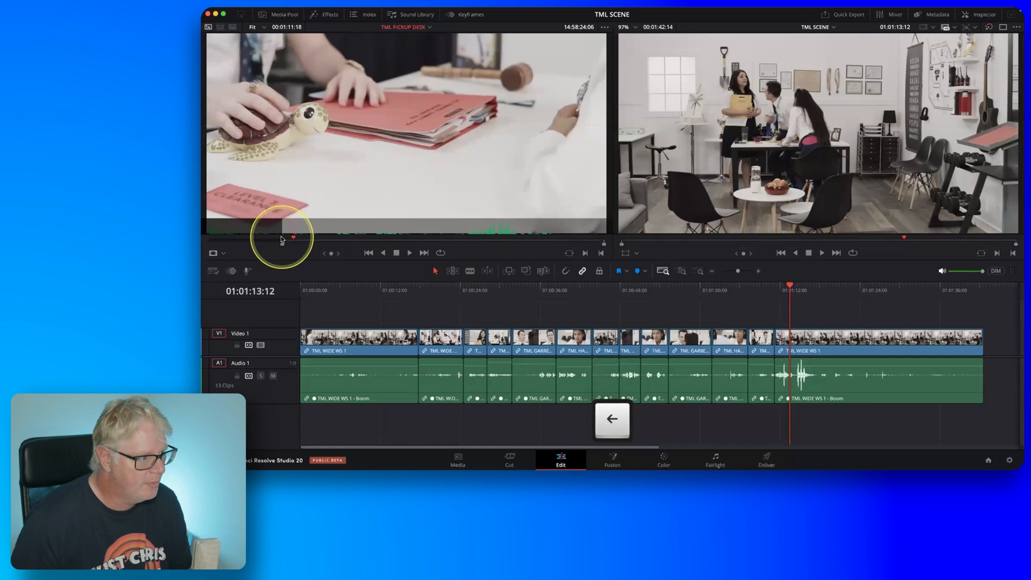
key("o")
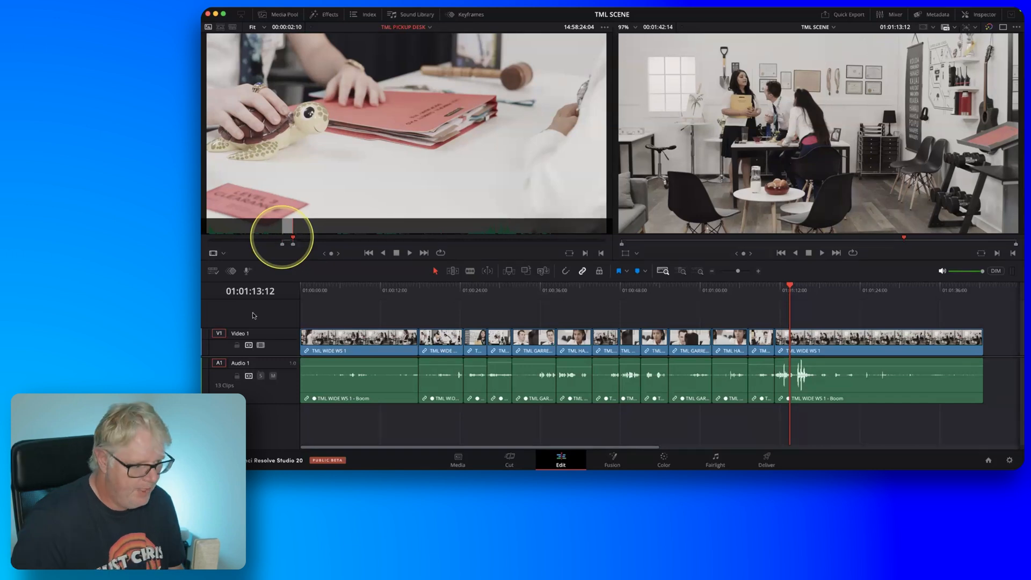
Locate the matching desk action in the second timeline clip and mark the timeline In point at 01:00:20:12.
left_click(427, 296)
left_click_drag(431, 300, 436, 299)
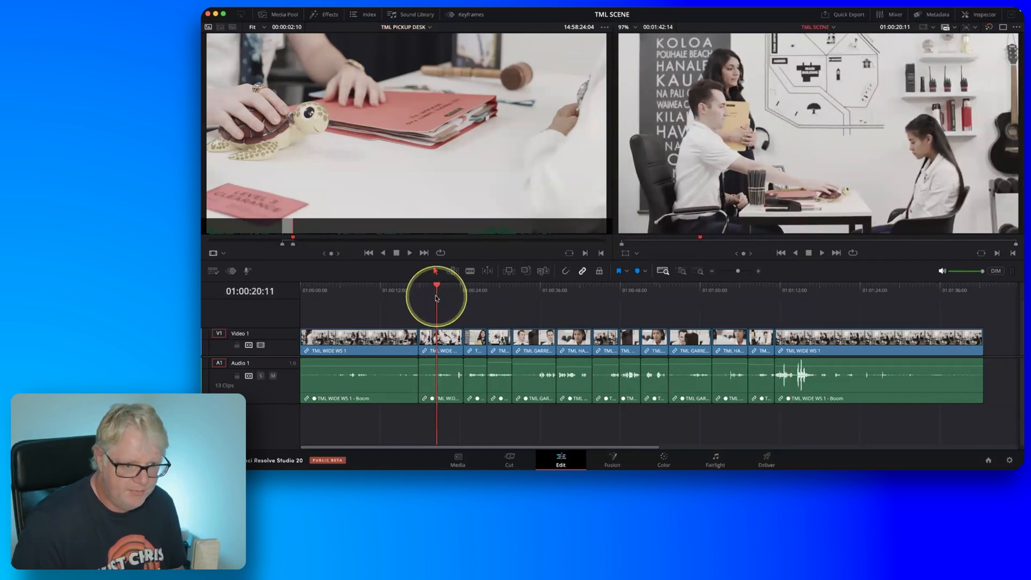
key("Left")
key("Right")
key("Right")
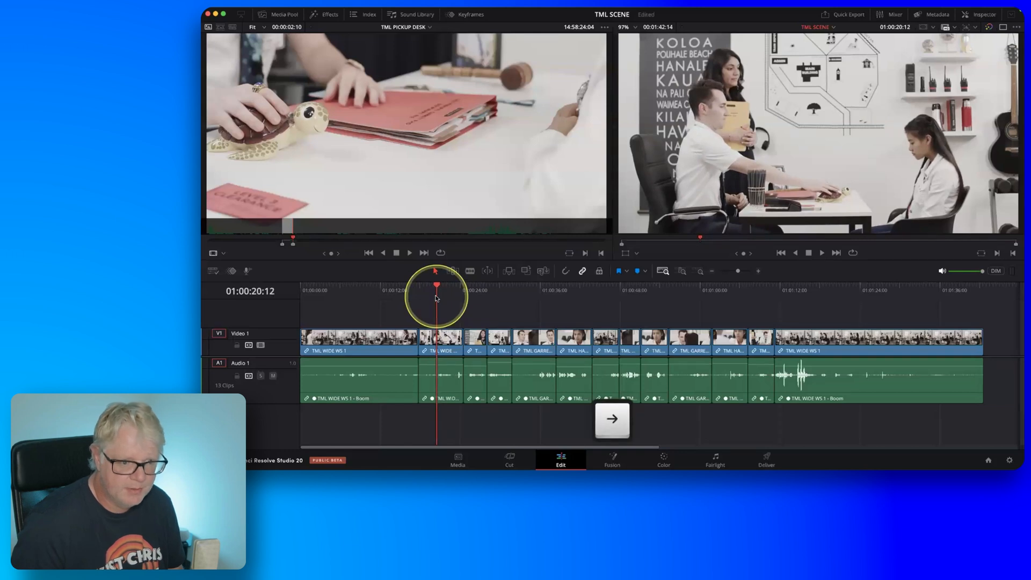
key("i")
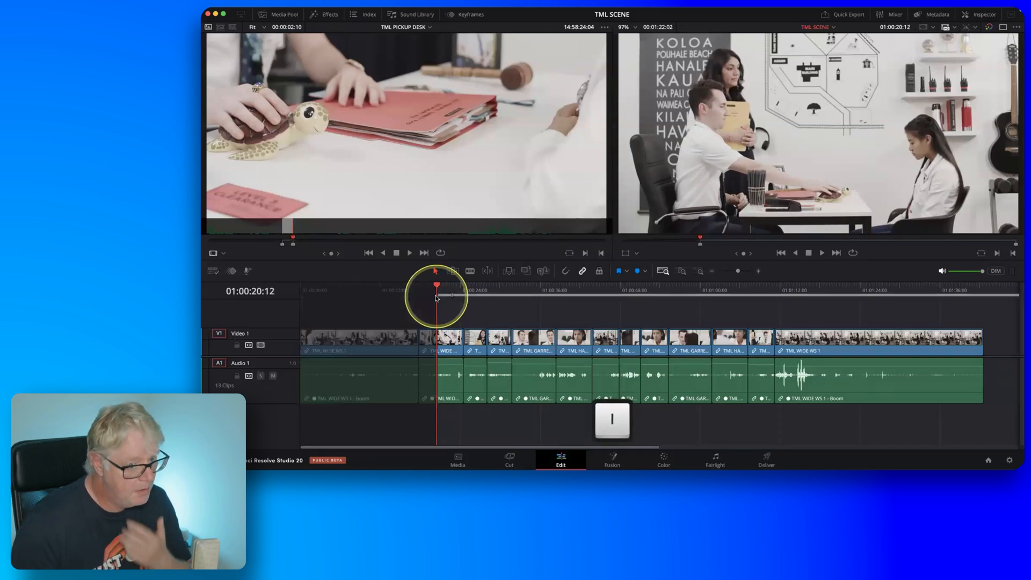
Mark the timeline Out point at 01:00:22:22 and ripple overwrite the range with the TML PICKUP DESK shot.
key("l")
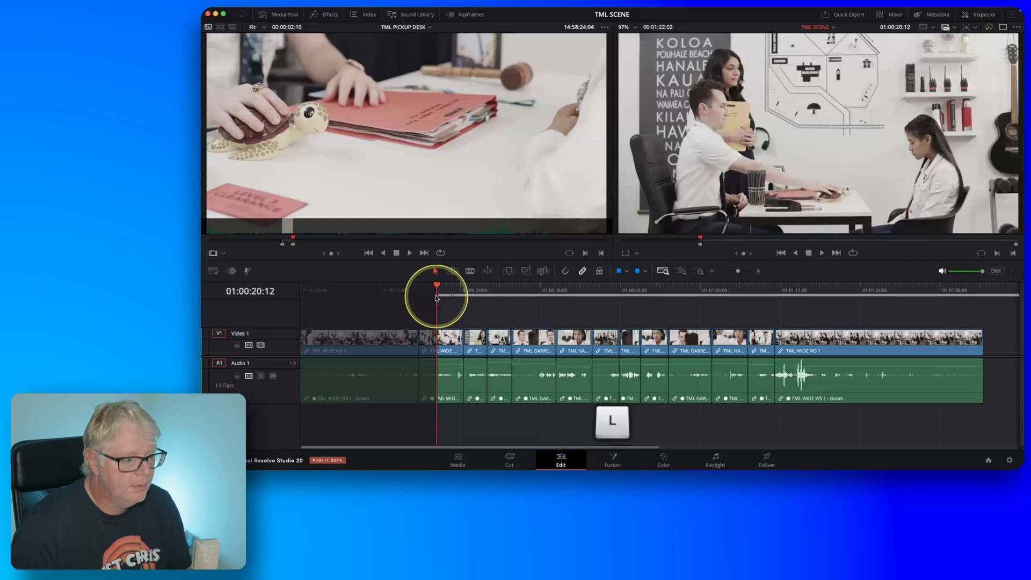
key("k")
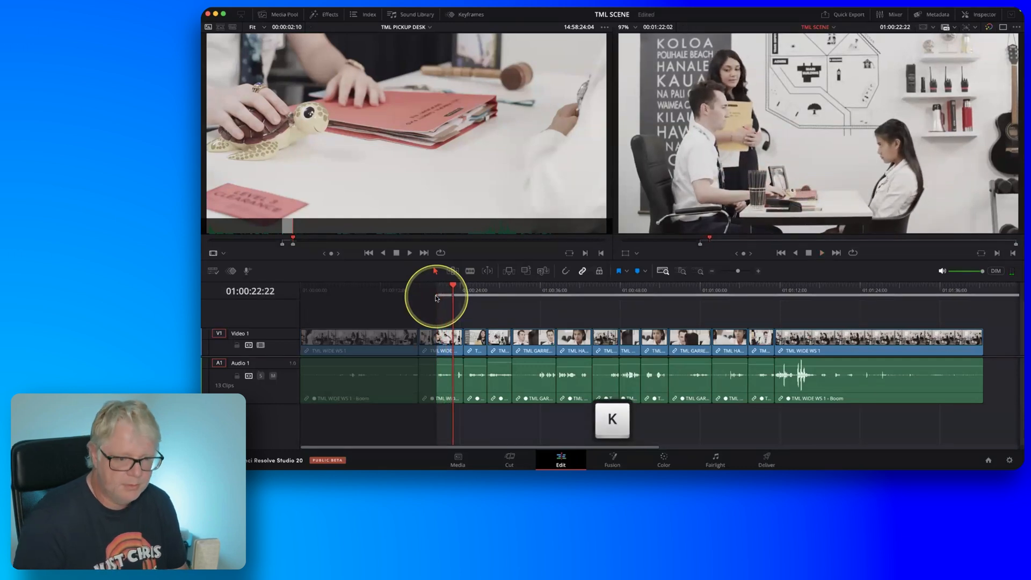
key("o")
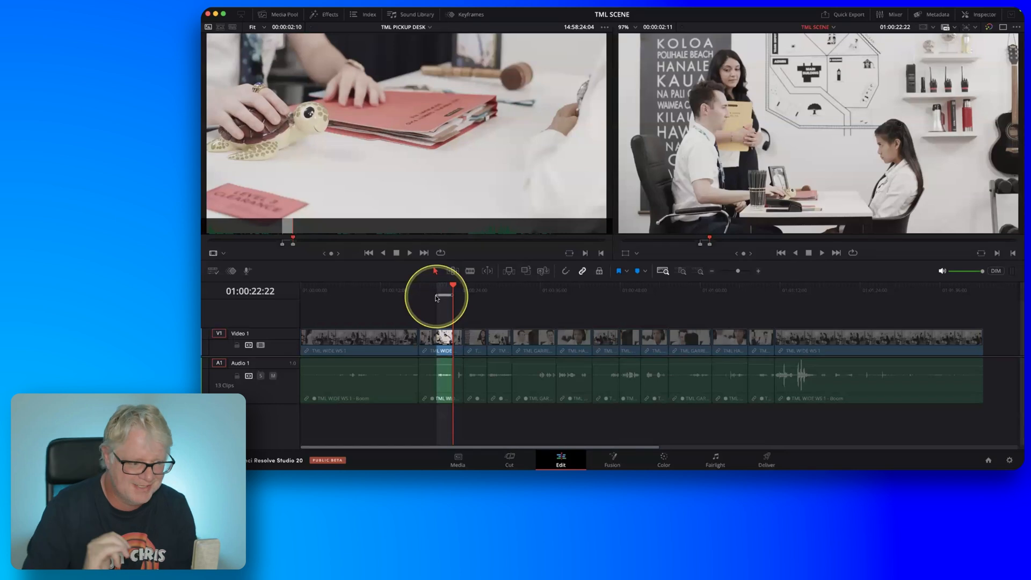
key("F10")
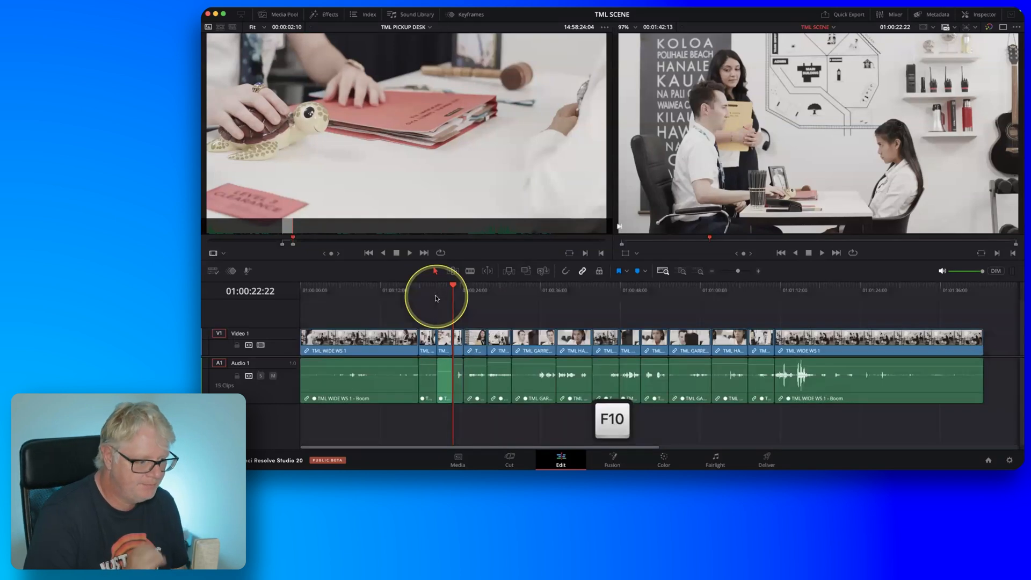
left_click_drag(443, 368, 444, 366)
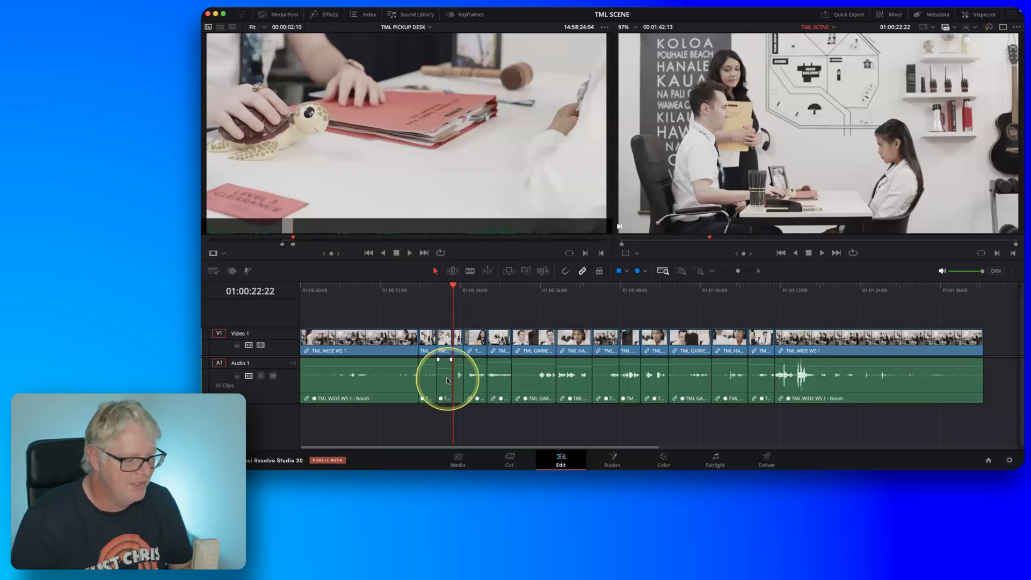
Play back the timeline around the new TML PICKUP DESK cutaway twice to check its cuts and action continuity.
left_click(417, 289)
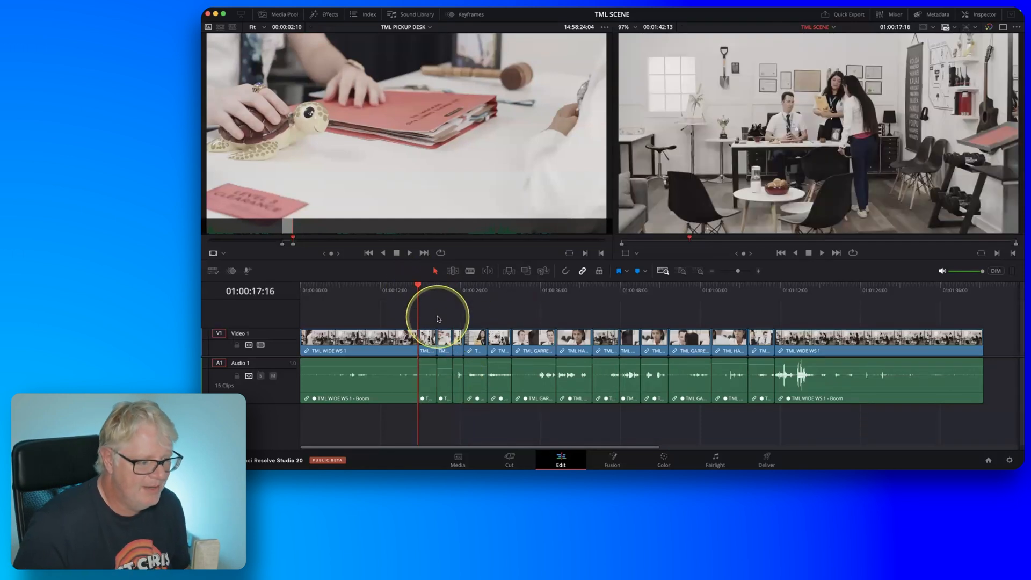
key("space")
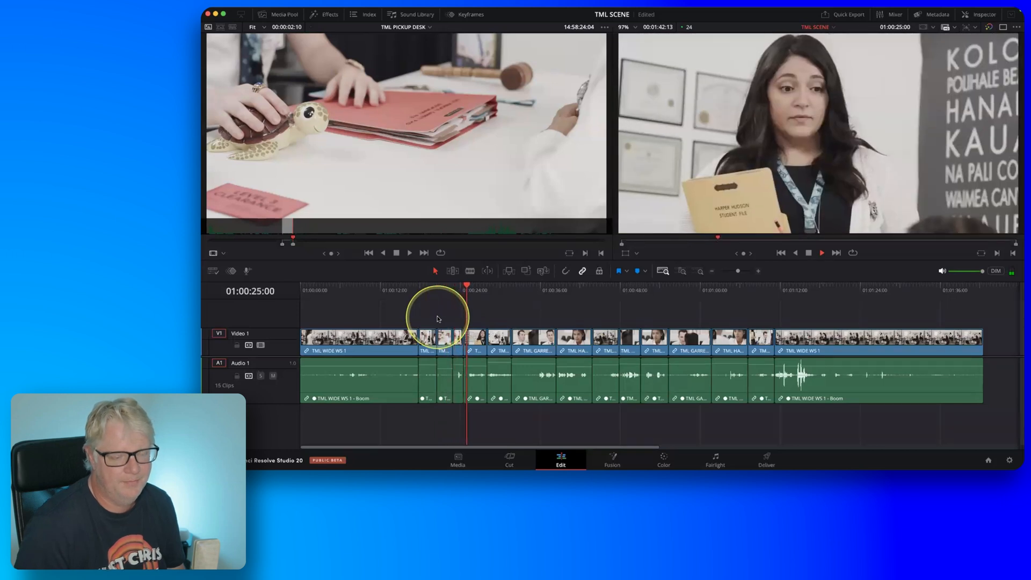
key("space")
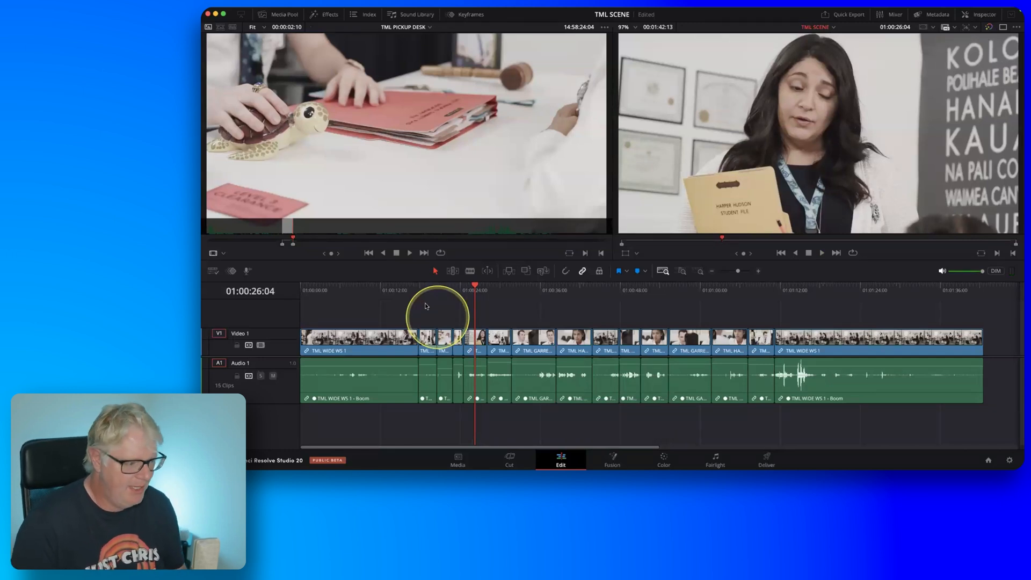
left_click(429, 295)
key("space")
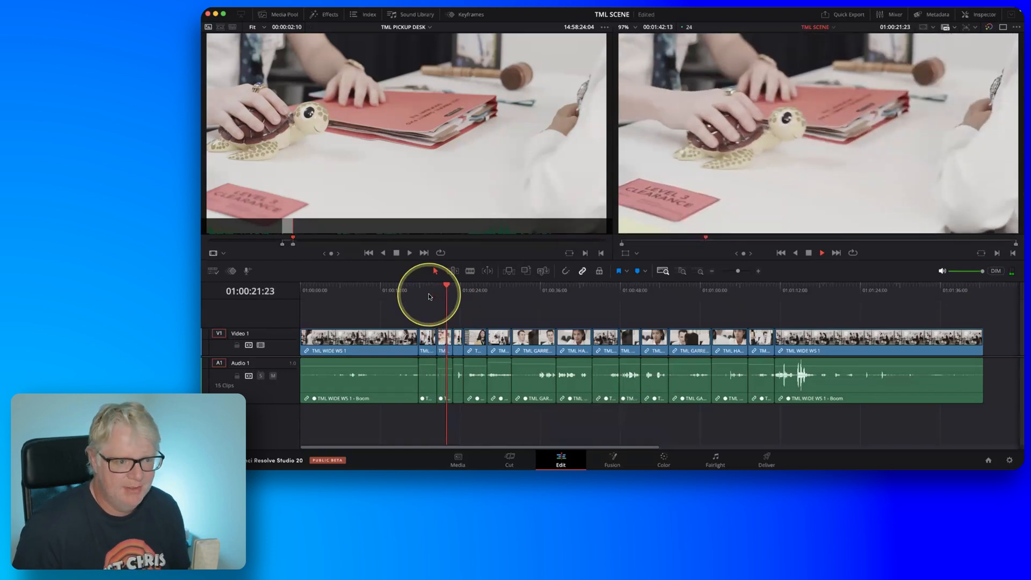
Replay the timeline around the TML PICKUP DESK cutaway, stepping through the turtle move to check its action continuity.
key("space")
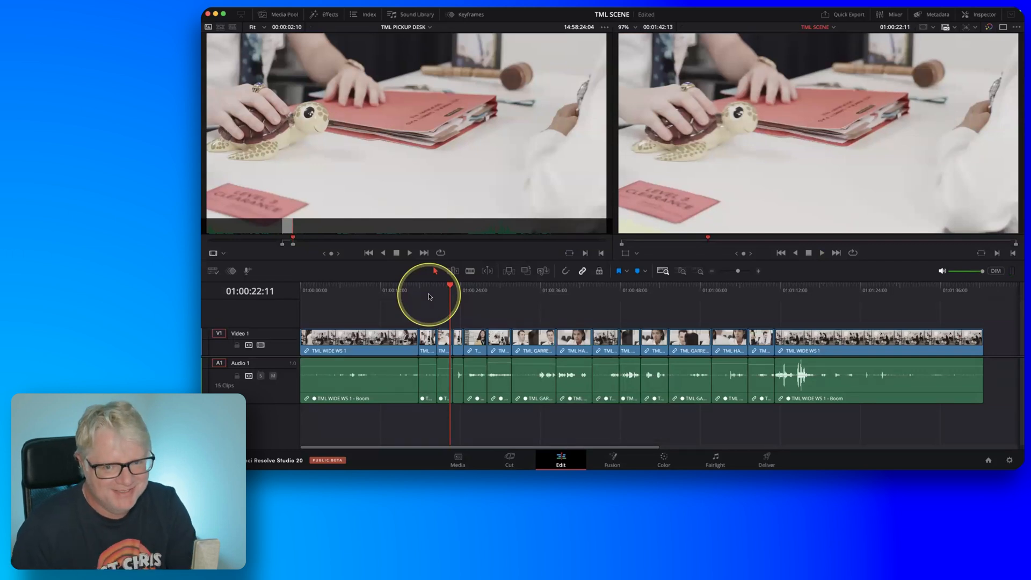
left_click(429, 296)
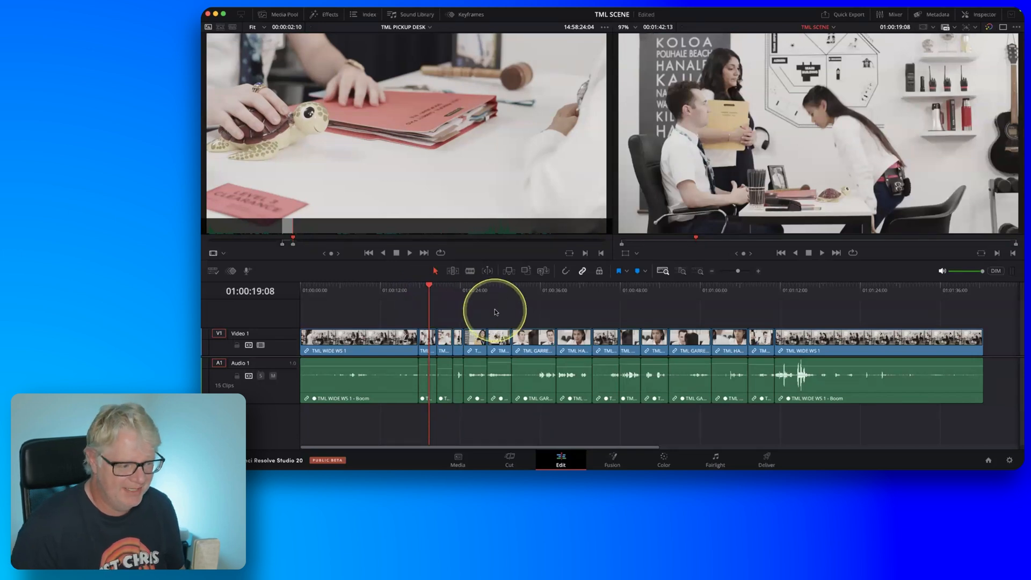
key("space")
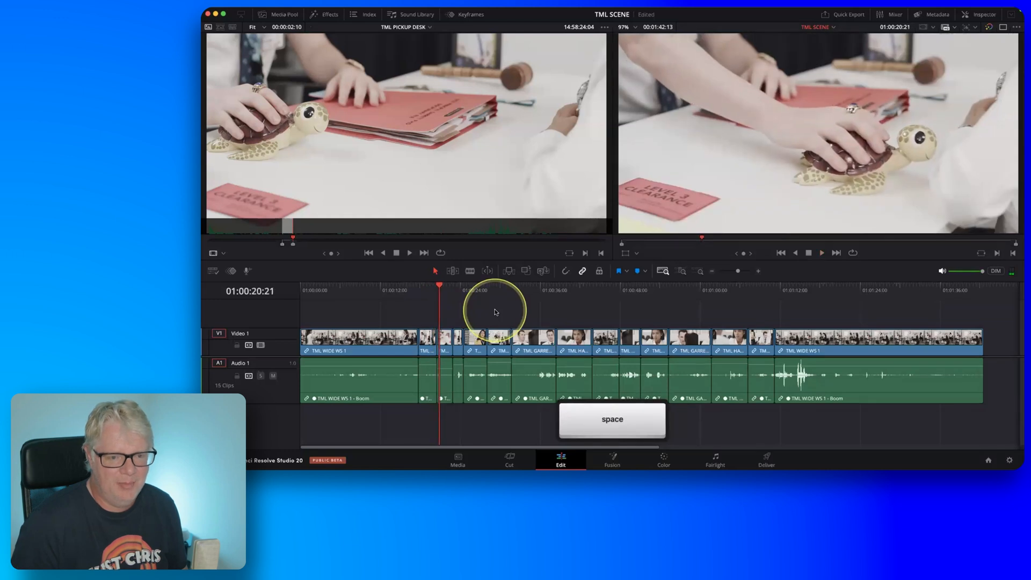
key("Right")
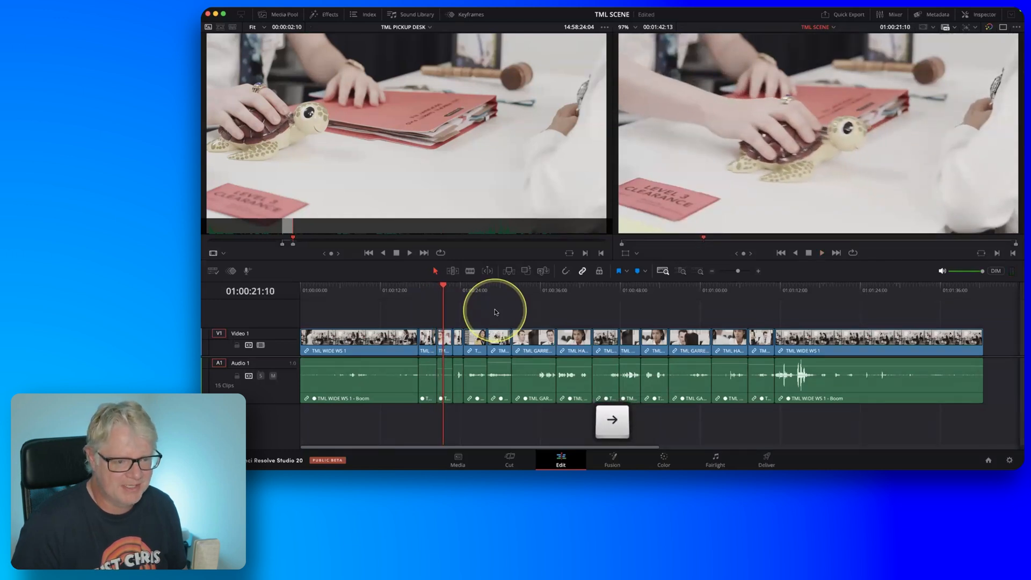
key("space")
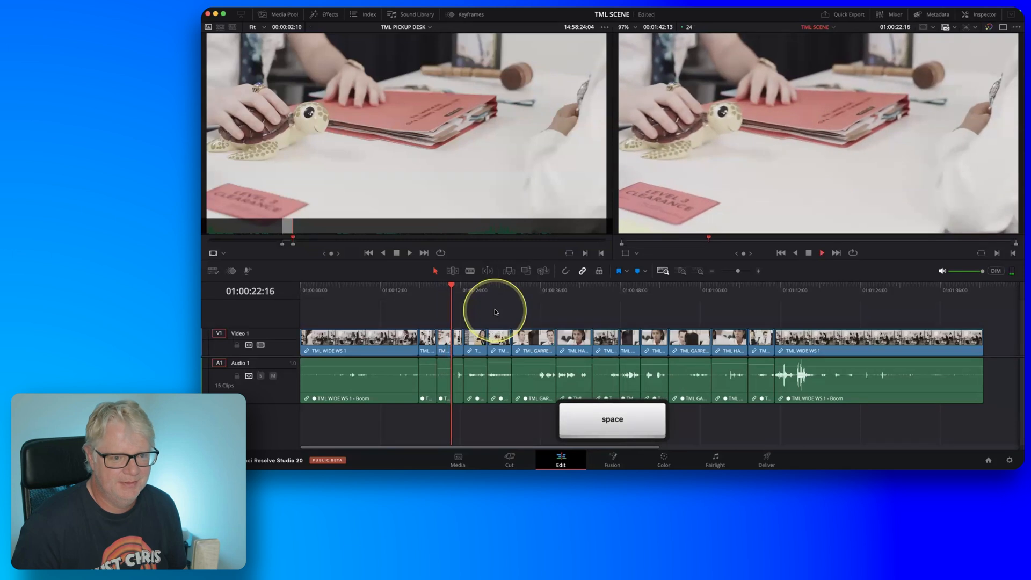
key("space")
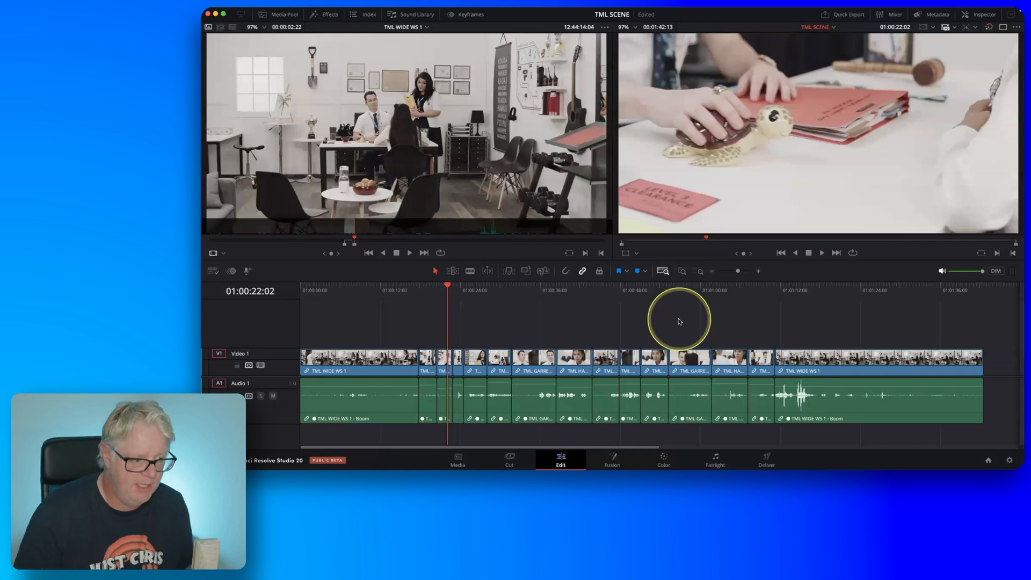
left_click_drag(428, 291, 683, 295)
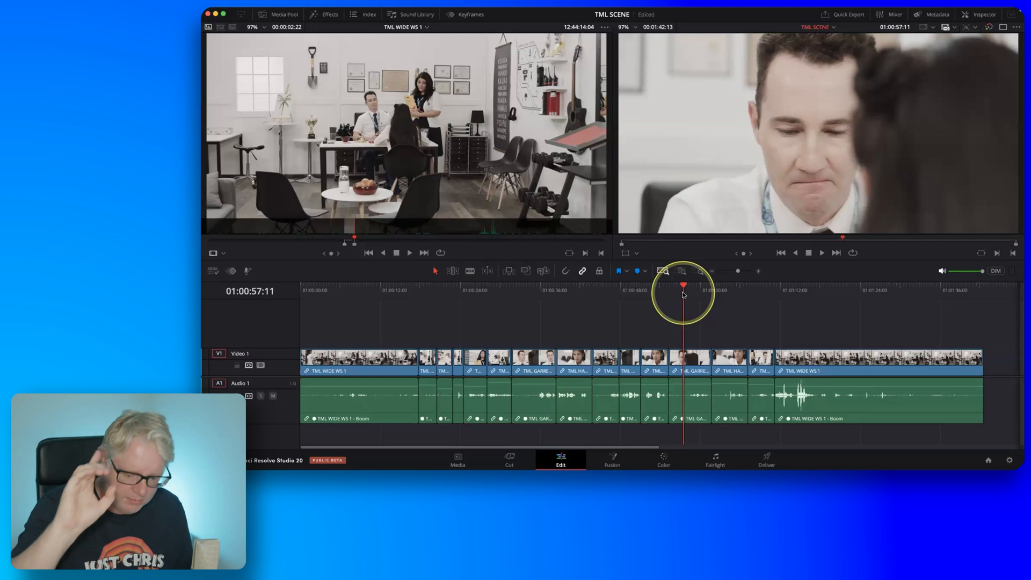
Show the media pool, select the TIMELINES bin as the destination and open the timeline import dialog.
left_click(280, 16)
key("shift+z")
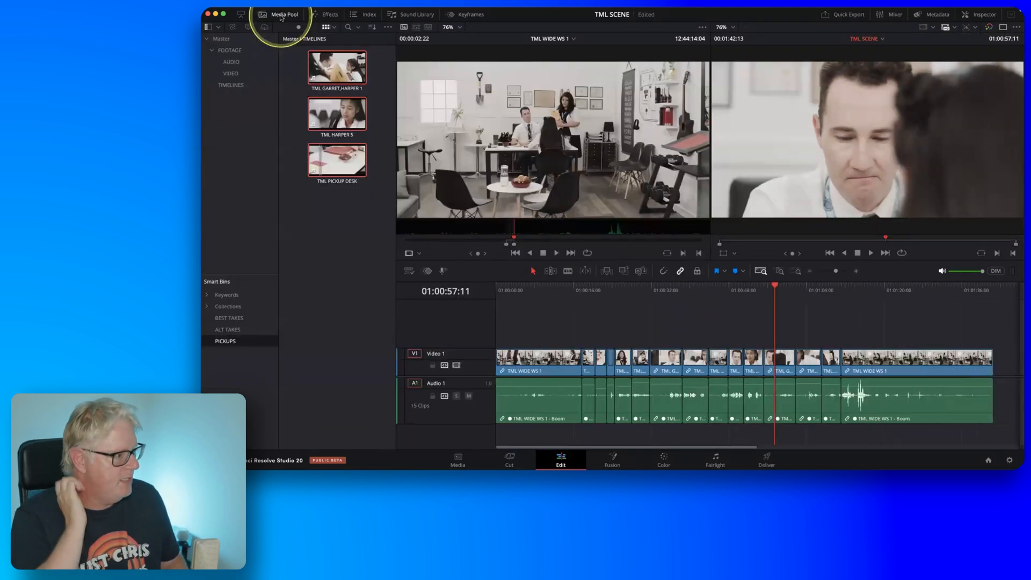
left_click(263, 86)
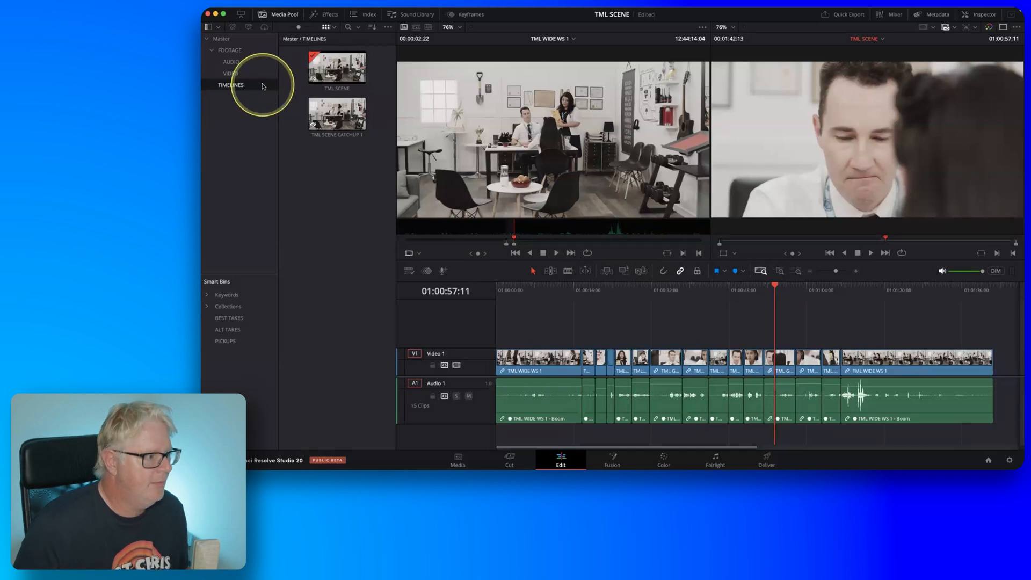
left_click(280, 11)
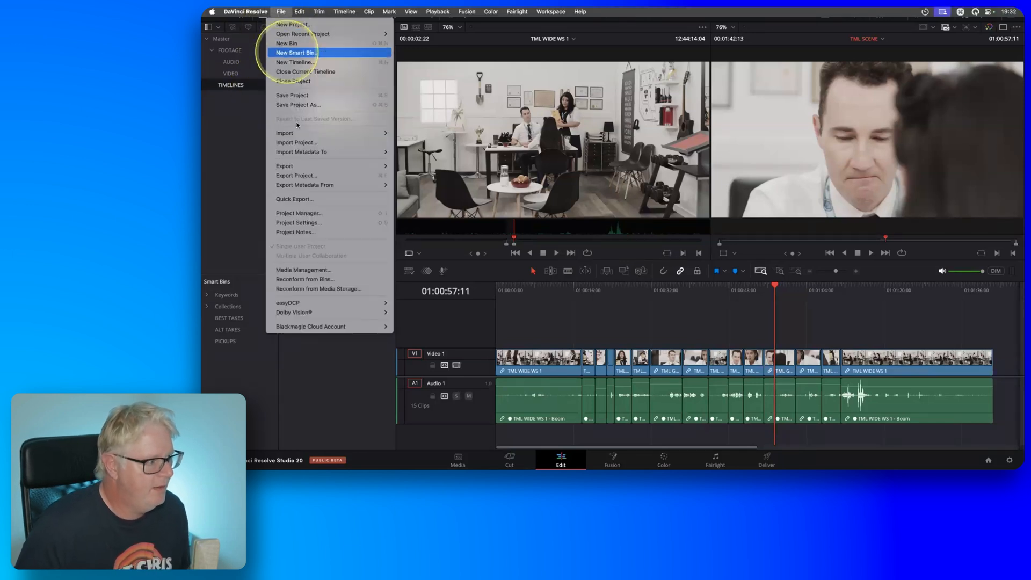
mouse_move(295, 134)
left_click(432, 160)
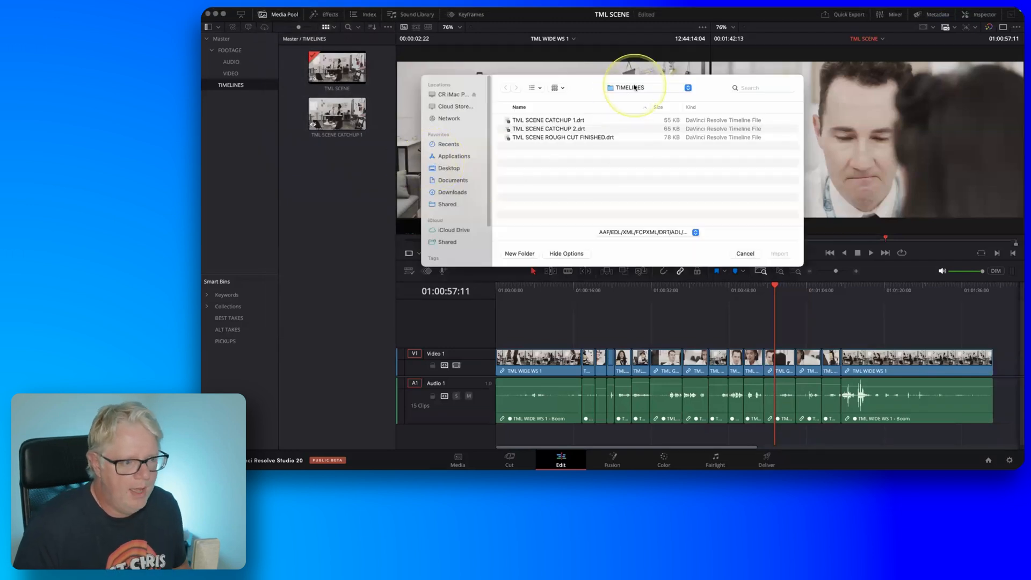
Import TML SCENE ROUGH CUT.drt from the Lesson 03 folder and decline the search for missing media.
key("fn")
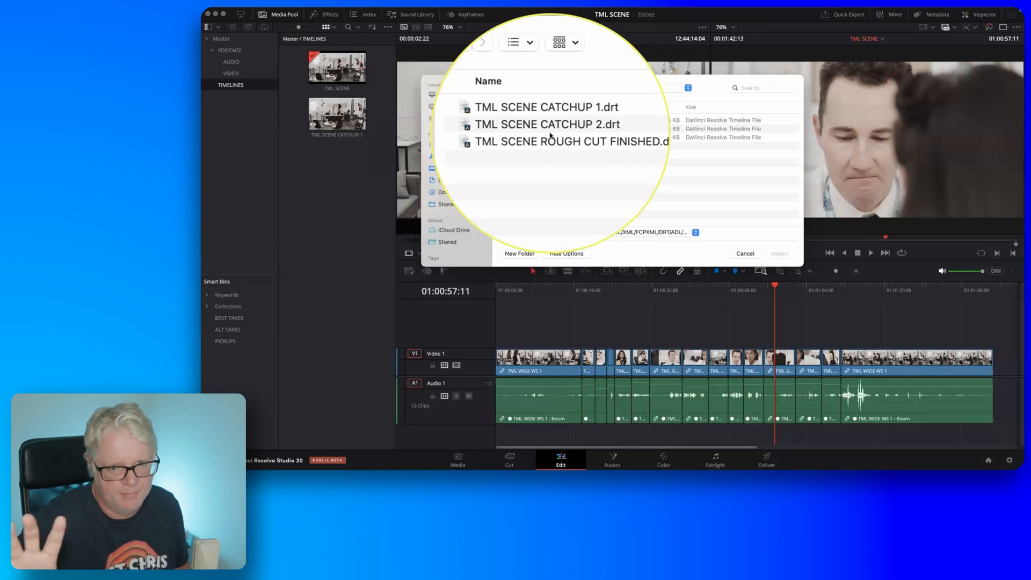
left_click(666, 88)
left_click(629, 97)
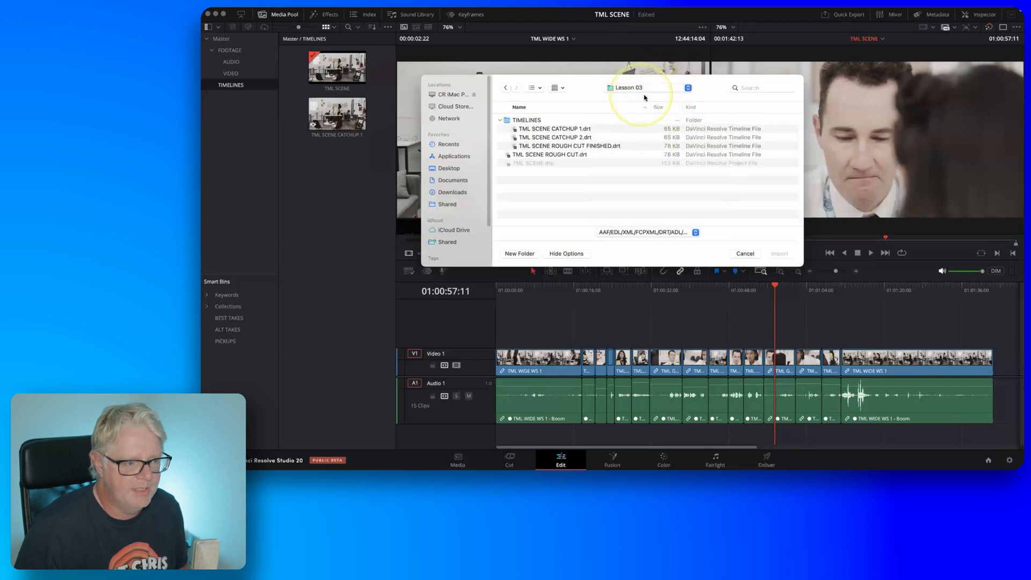
left_click(501, 121)
left_click(501, 120)
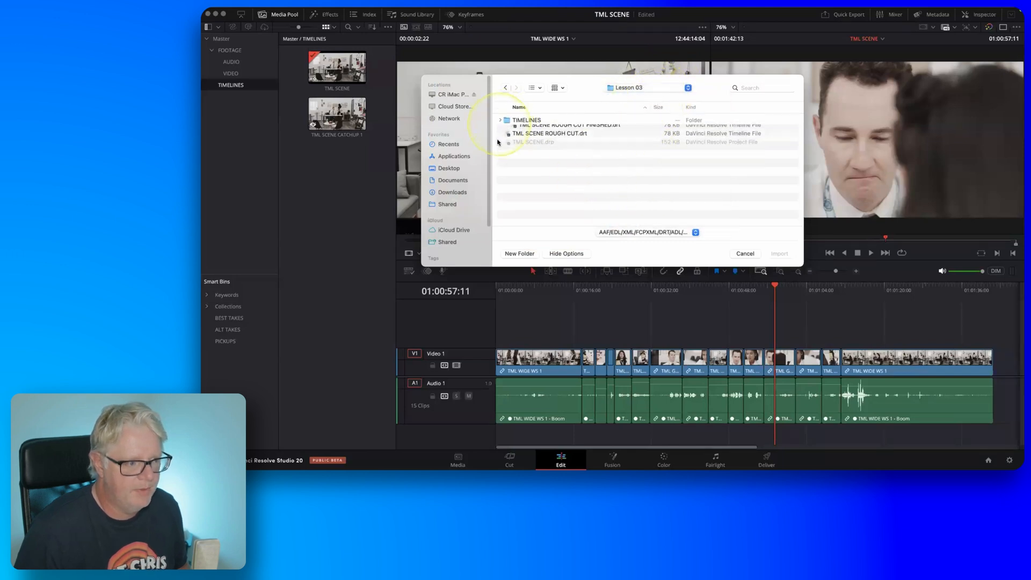
left_click(552, 130)
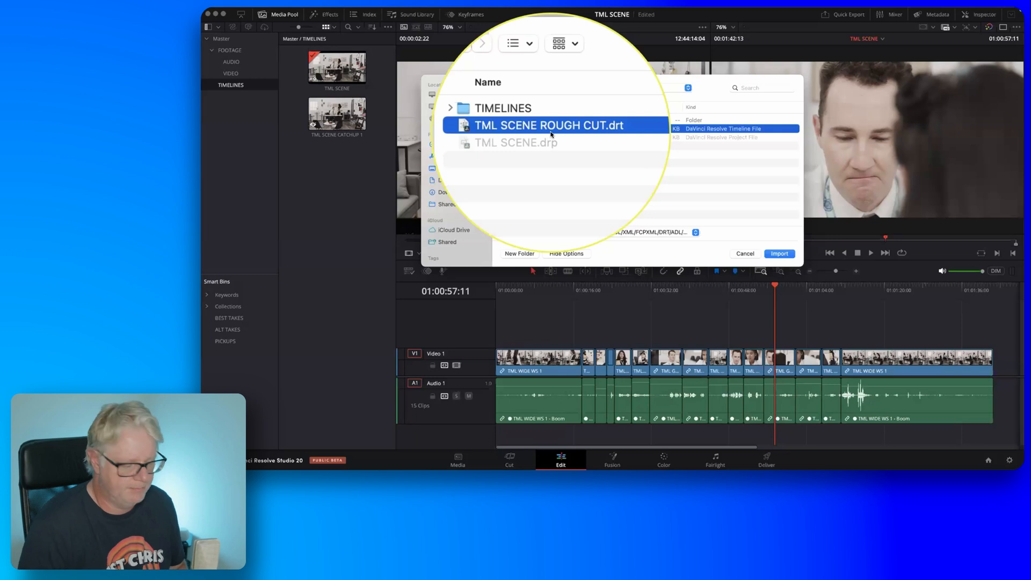
left_click(780, 253)
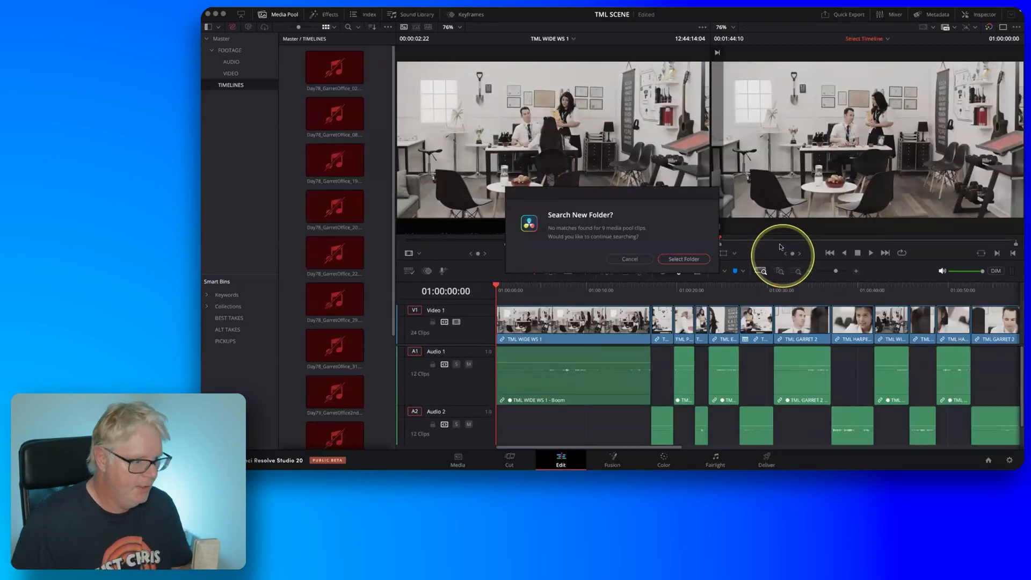
left_click(630, 260)
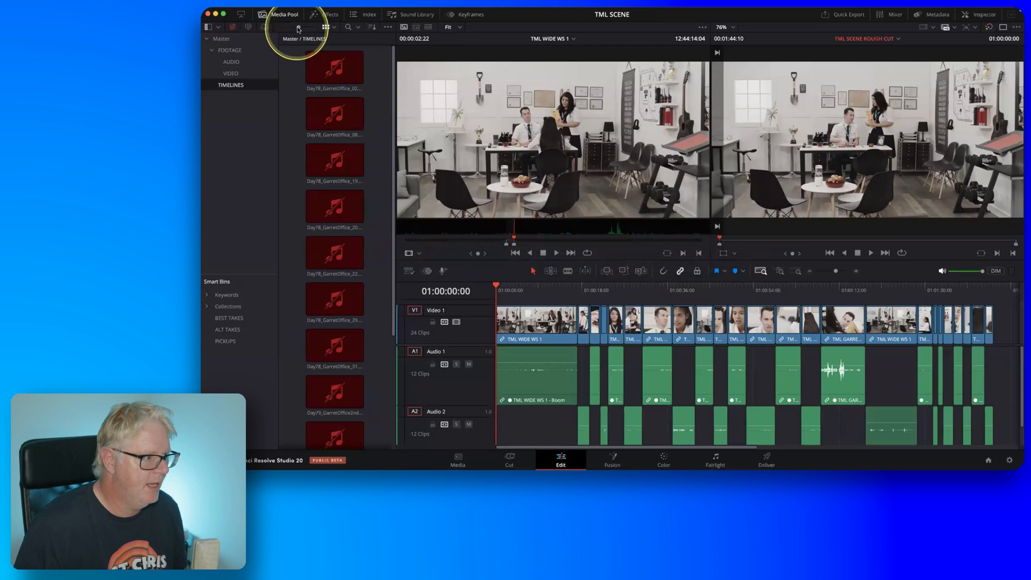
Shrink the media pool thumbnails and delete all the offline audio clips from the TIMELINES bin.
left_click_drag(298, 28, 294, 27)
left_click(308, 61)
left_click(351, 171, "shift")
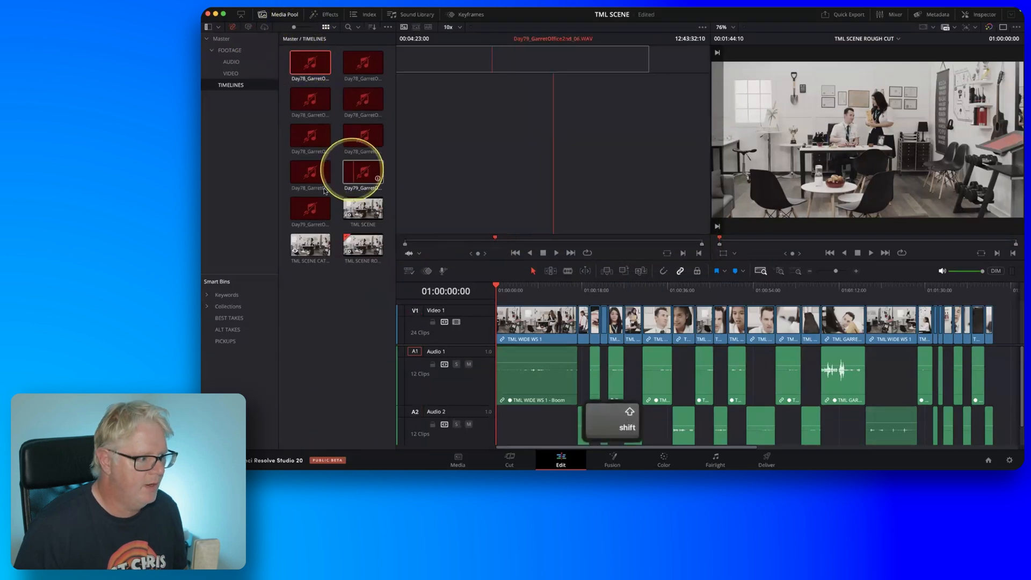
left_click(314, 207, "shift")
key("fn")
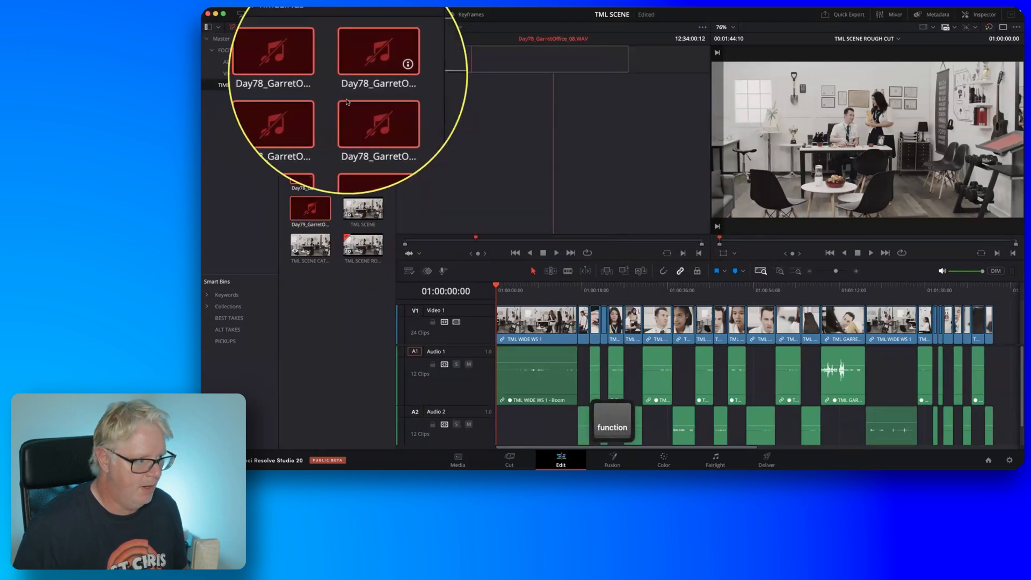
key("Delete")
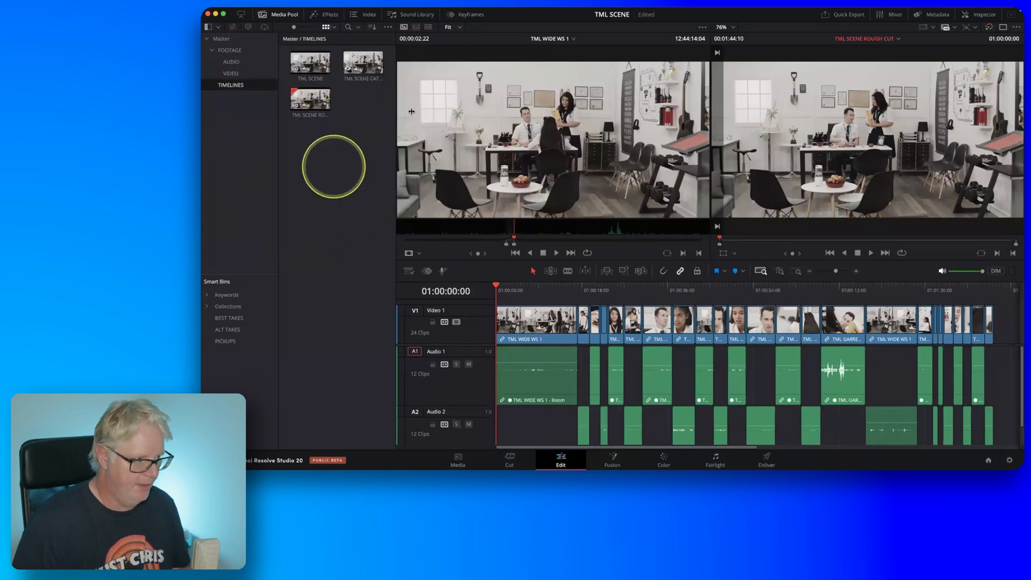
Set up the workspace for reviewing the rough cut with the media pool hidden, the timeline fitted, a single viewer and shorter audio tracks.
left_click(280, 16)
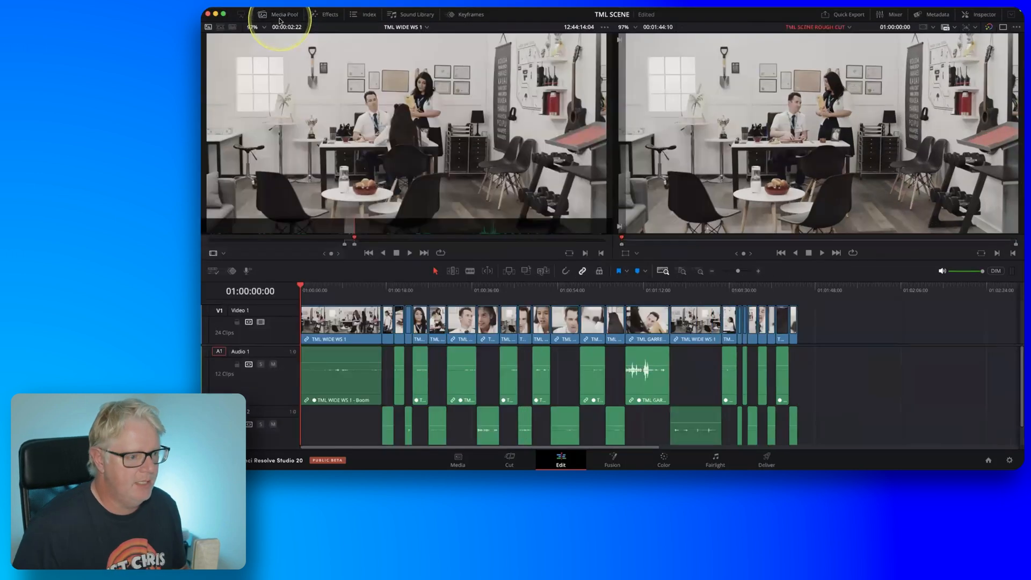
key("shift+z")
key("fn")
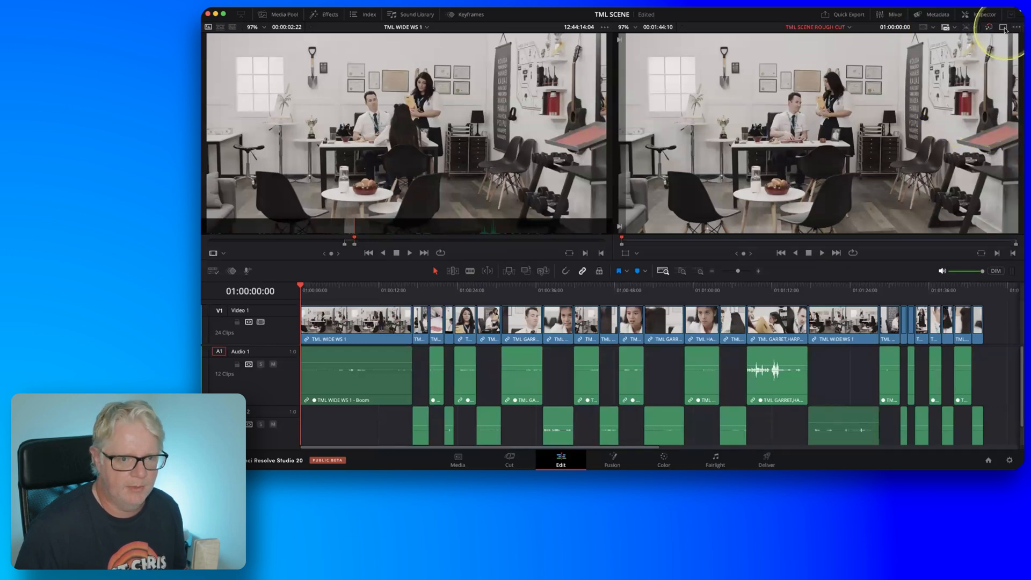
left_click(1004, 28)
scroll(773, 355, "down", 4, "shift")
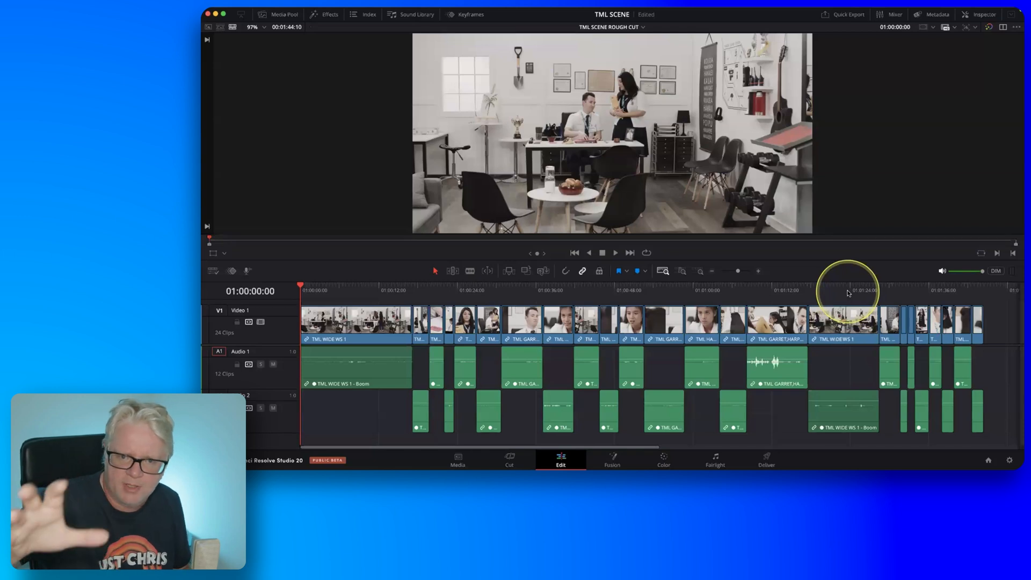
Scrub through the end section of TML SCENE ROUGH CUT and examine its clips alternating between two audio tracks.
left_click_drag(848, 293, 965, 297)
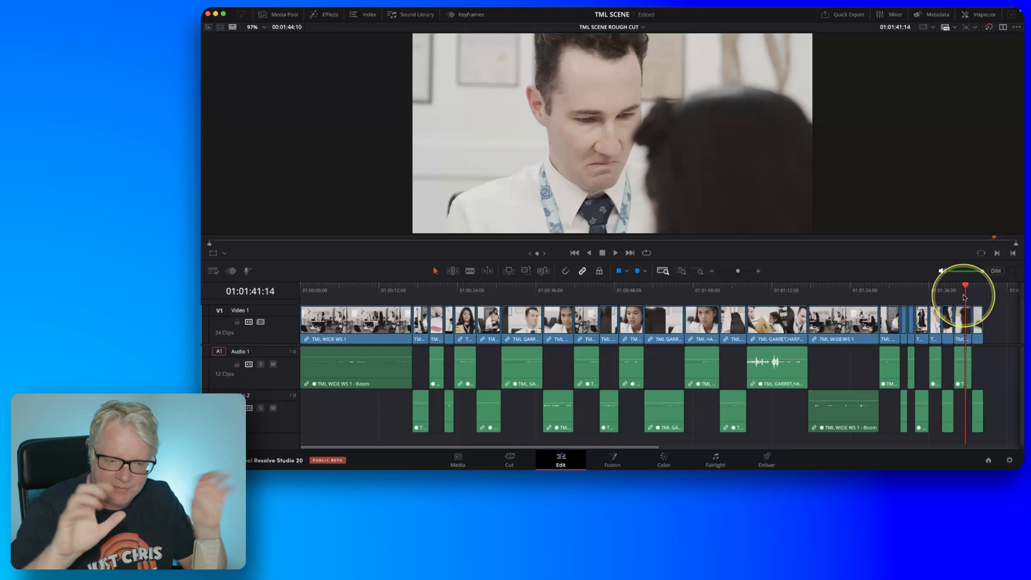
left_click_drag(965, 297, 919, 299)
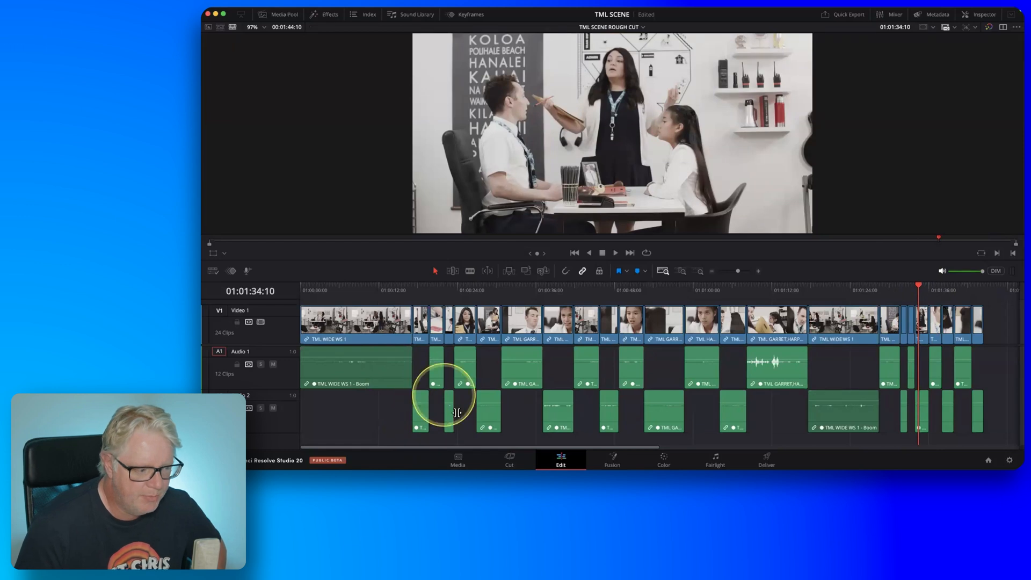
mouse_move(638, 381)
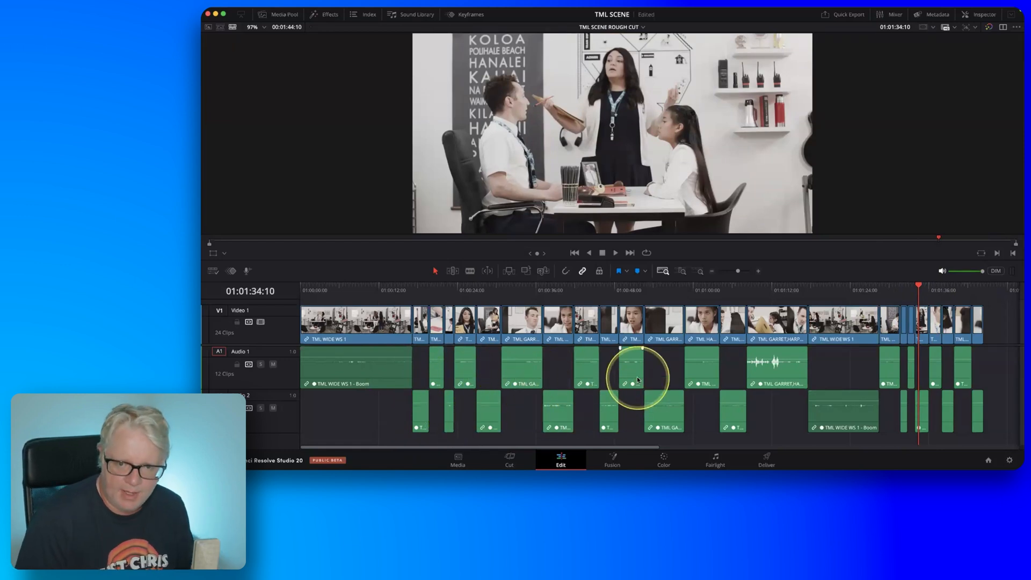
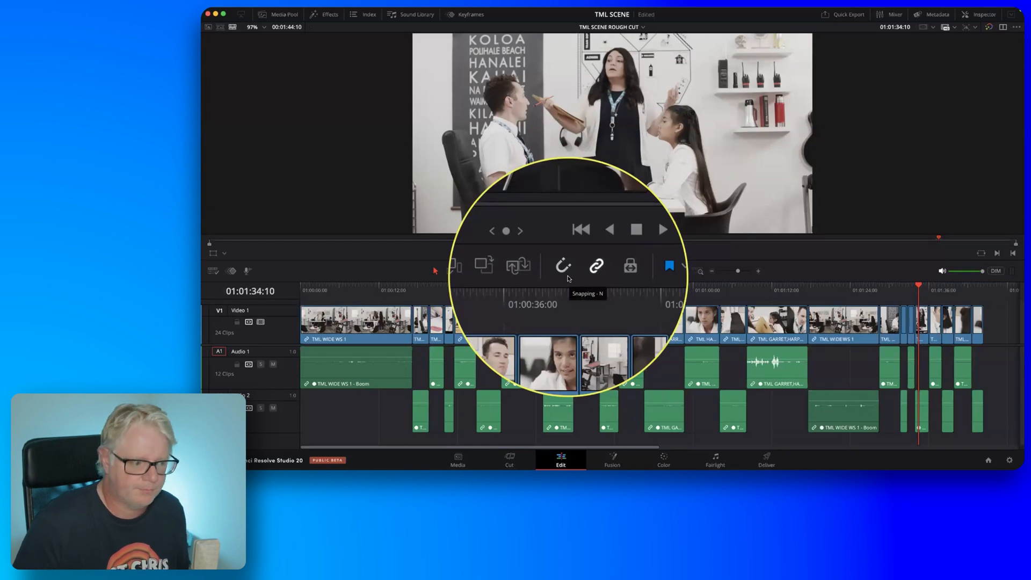
Switch to Trim Edit Mode and locate the TML WIDE WS 2 clip with the playhead at 01:00:29:07.
key("fn")
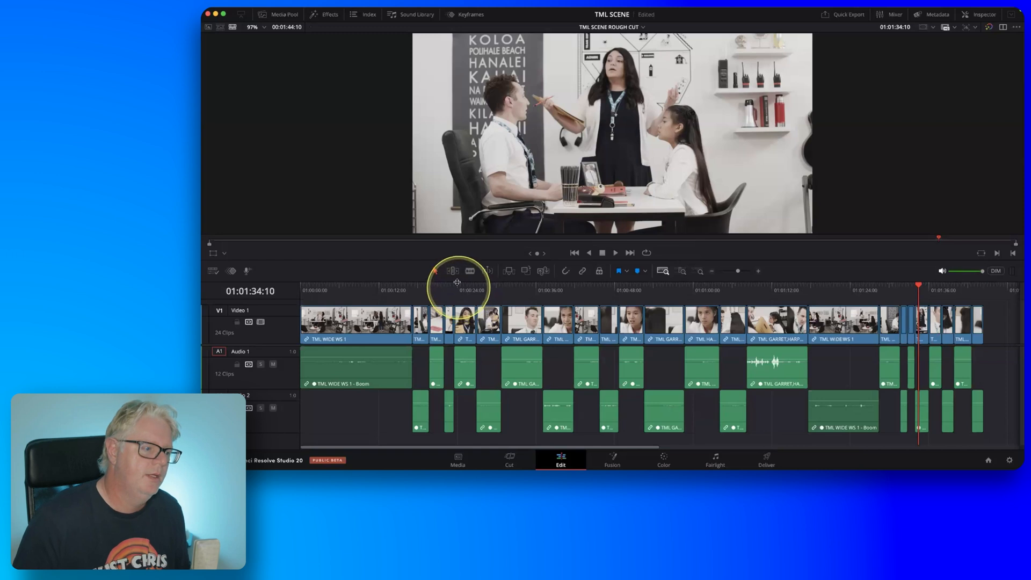
key("fn")
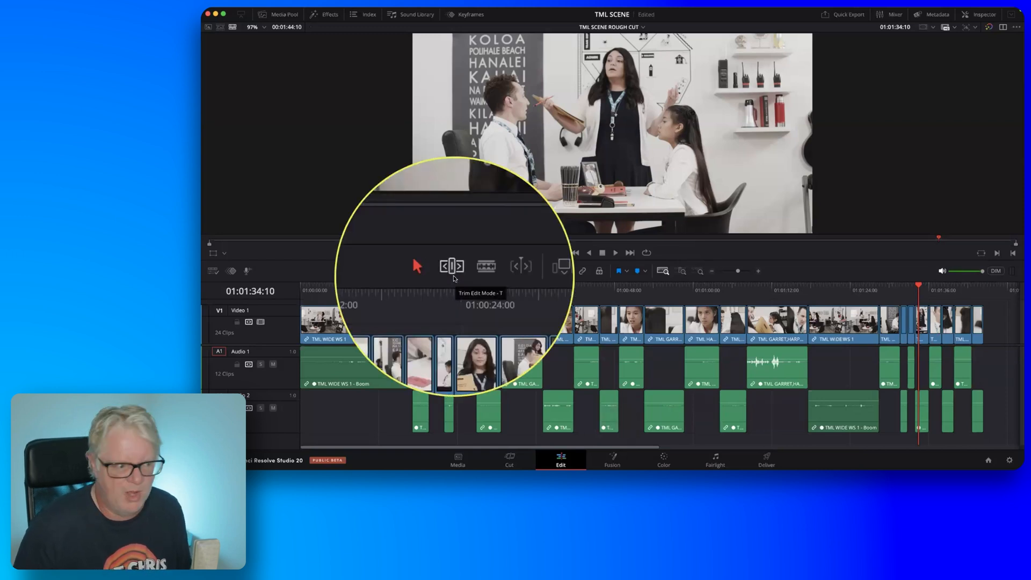
left_click(453, 274)
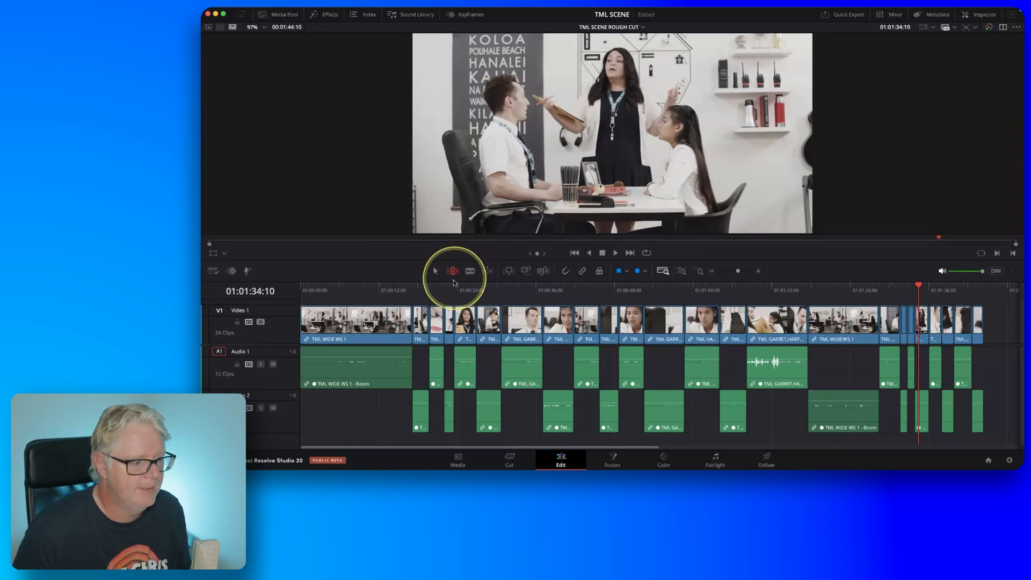
left_click_drag(451, 291, 495, 291)
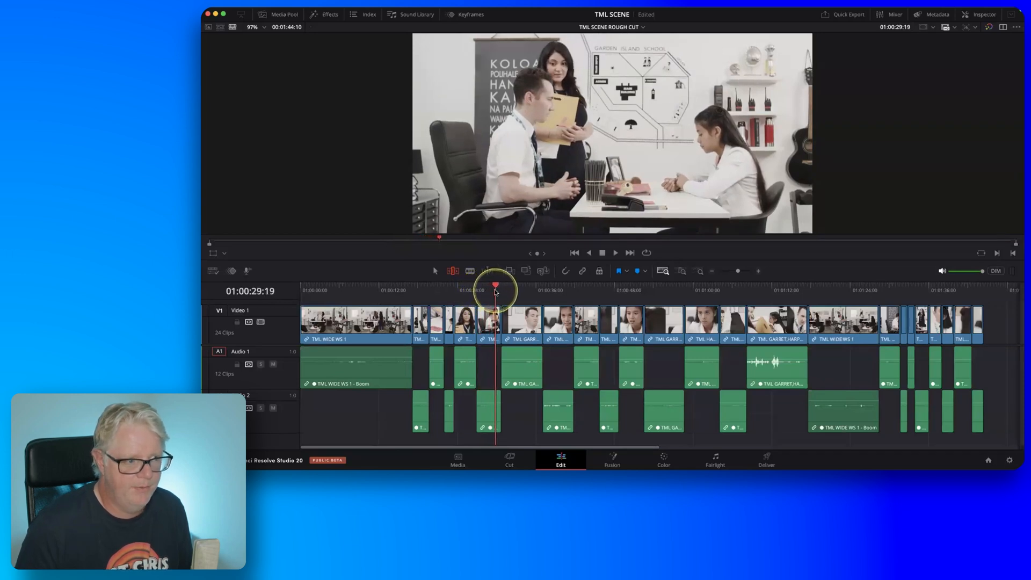
left_click_drag(495, 292, 492, 291)
left_click(683, 272)
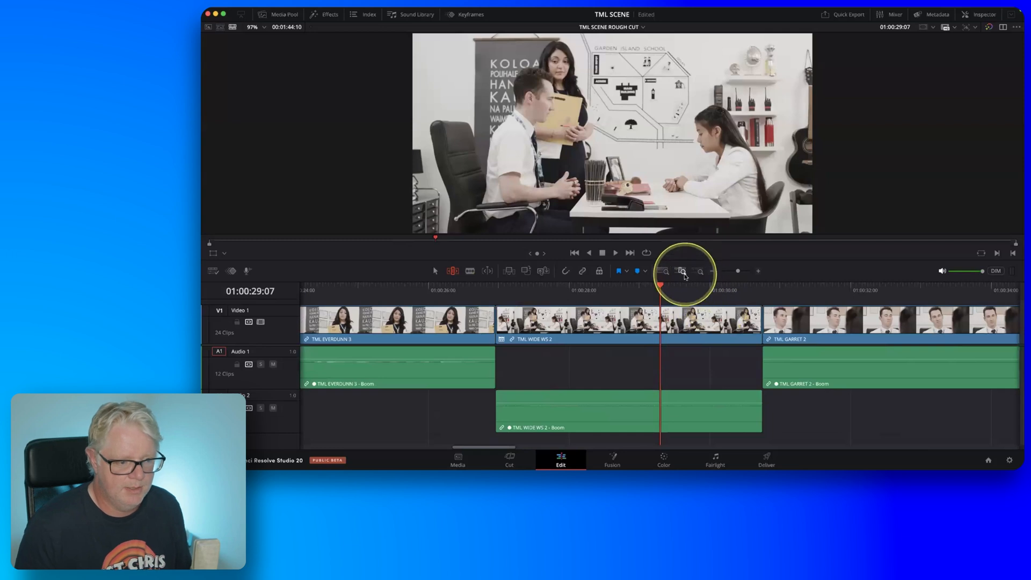
scroll(685, 325, "down", 2)
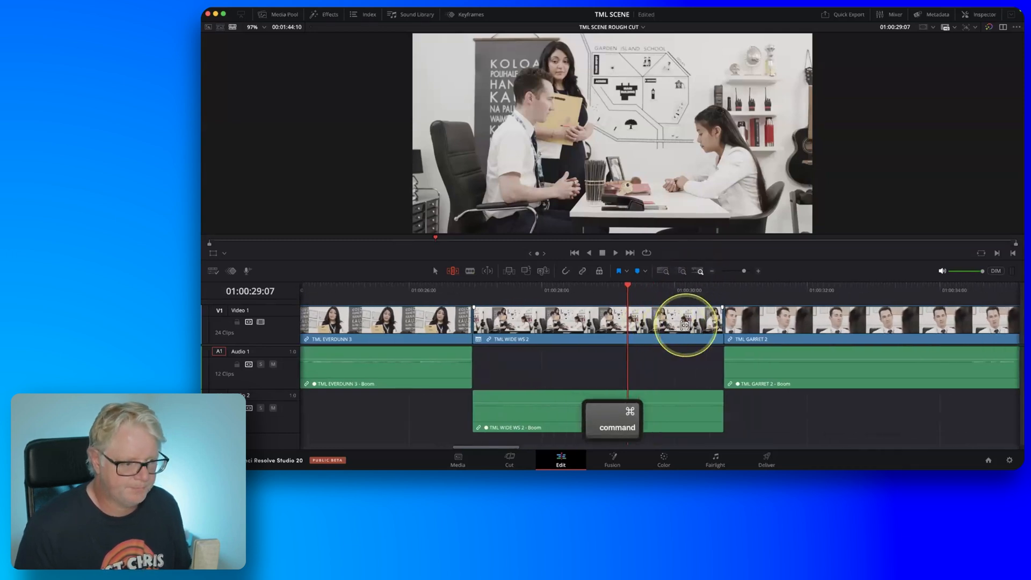
scroll(685, 325, "right", 5)
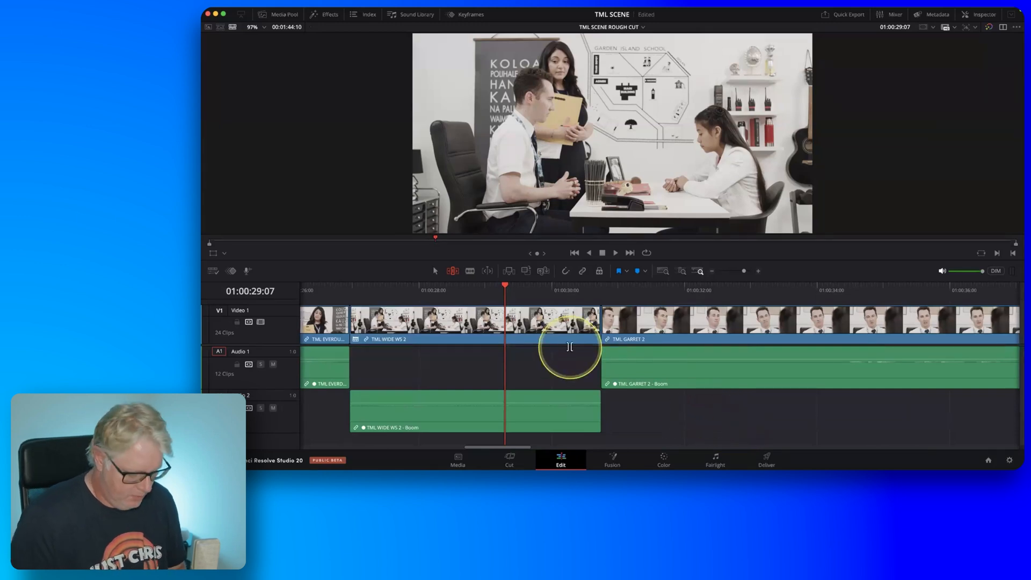
key("shift")
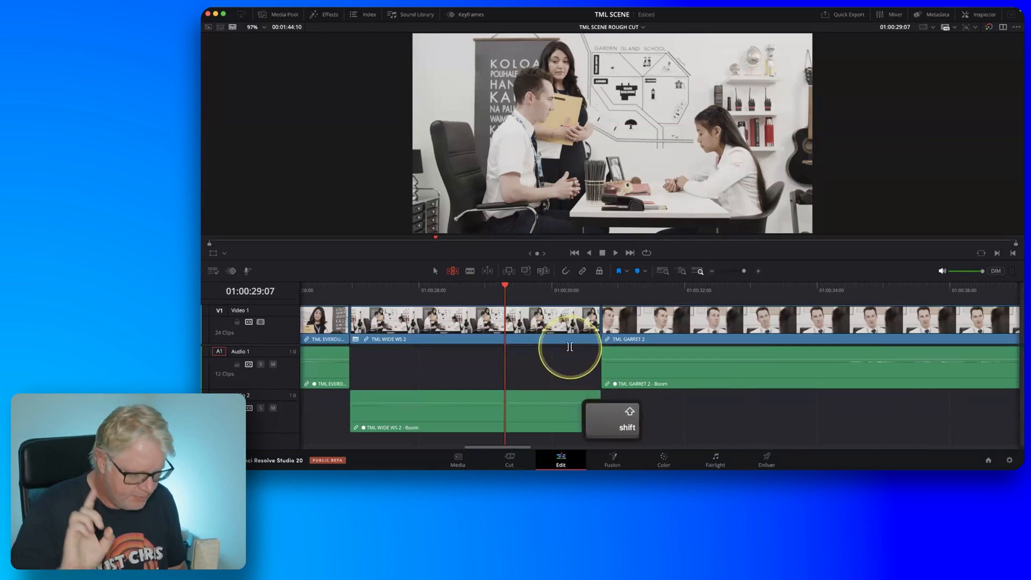
Normalize all clips on both audio tracks to -9 dBFS using Sample Peak Program with independent levels.
left_click(663, 271)
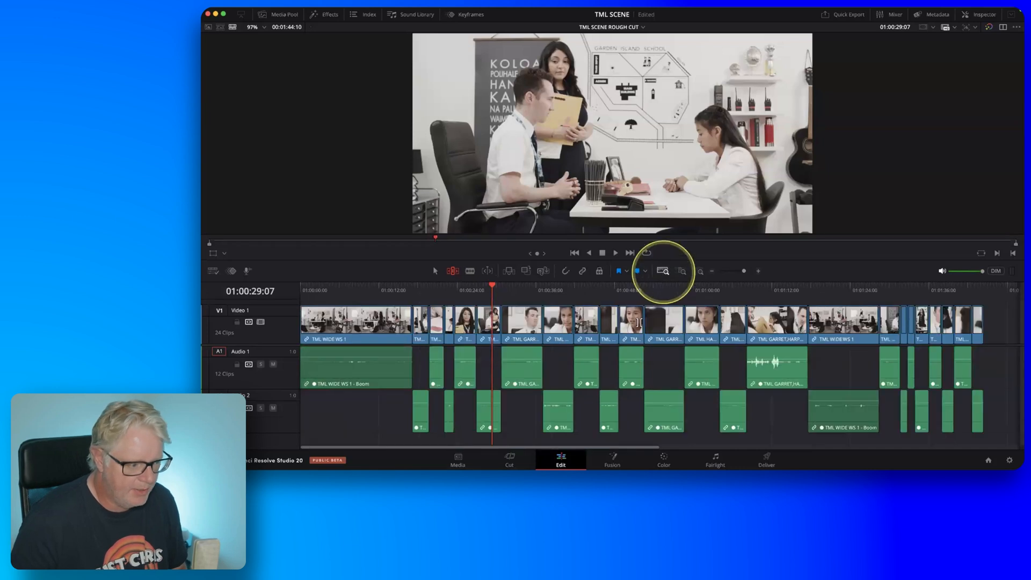
key("a")
left_click(391, 376)
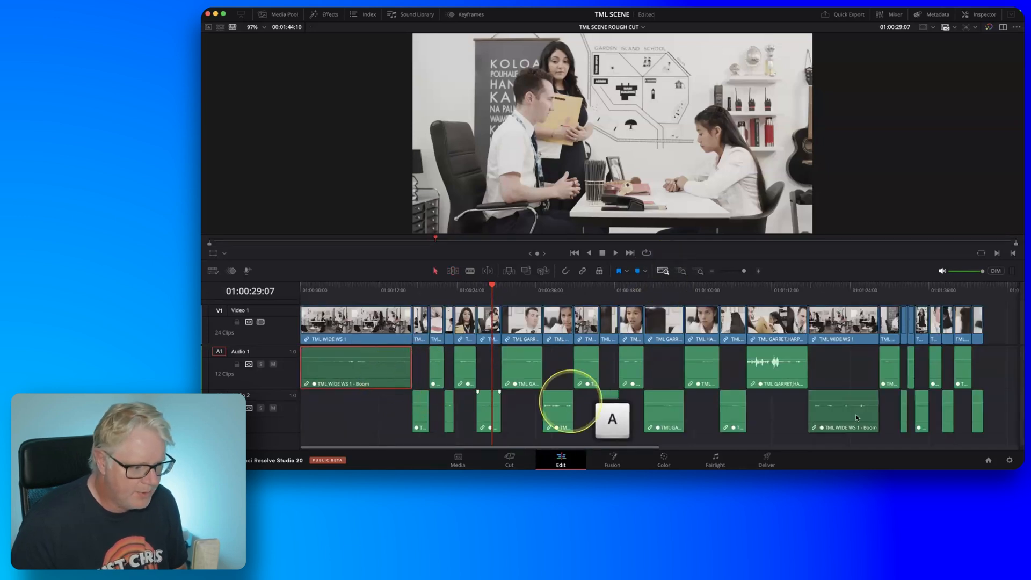
left_click(979, 426, "shift")
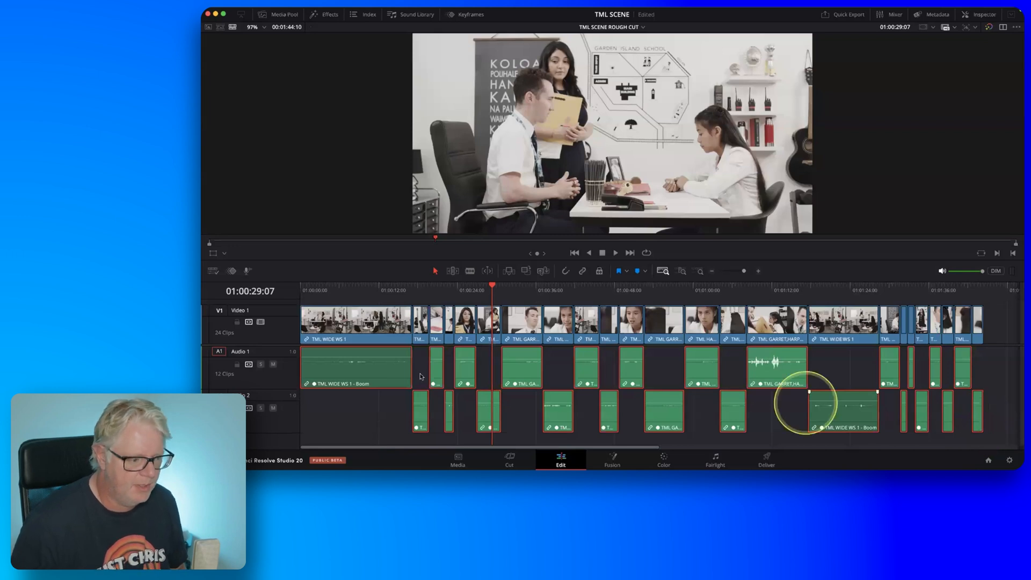
right_click(585, 377)
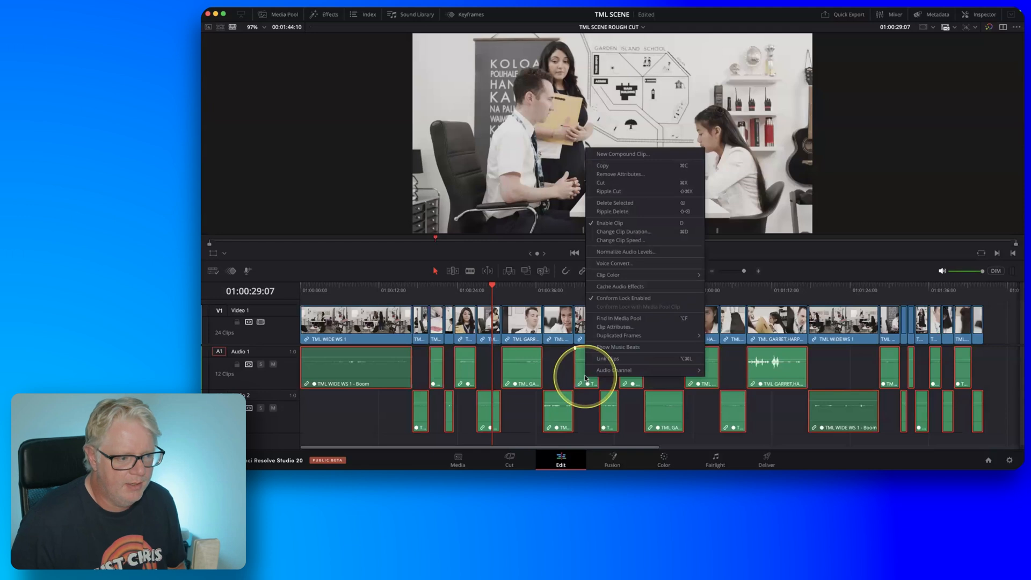
key("fn")
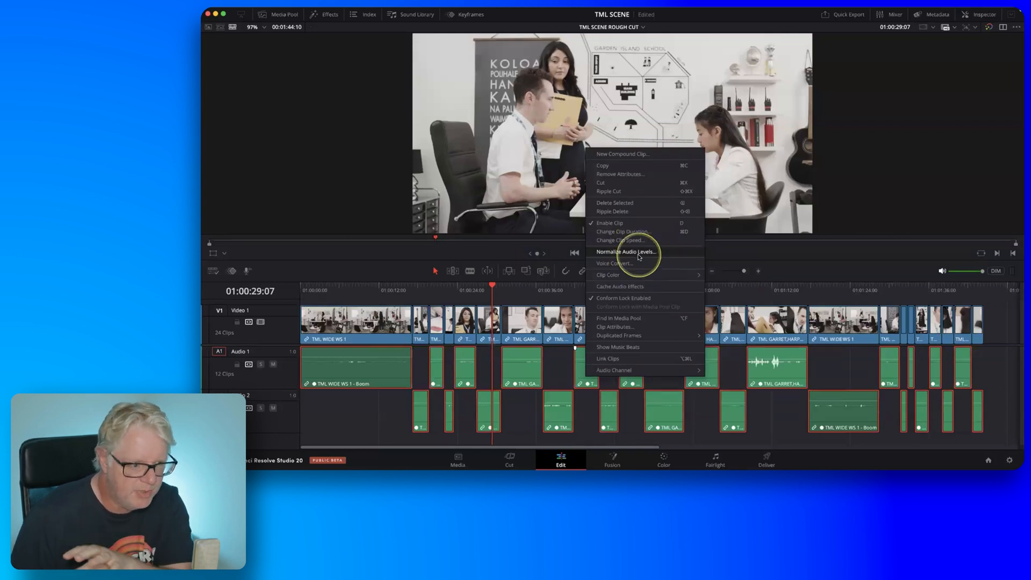
left_click(638, 255)
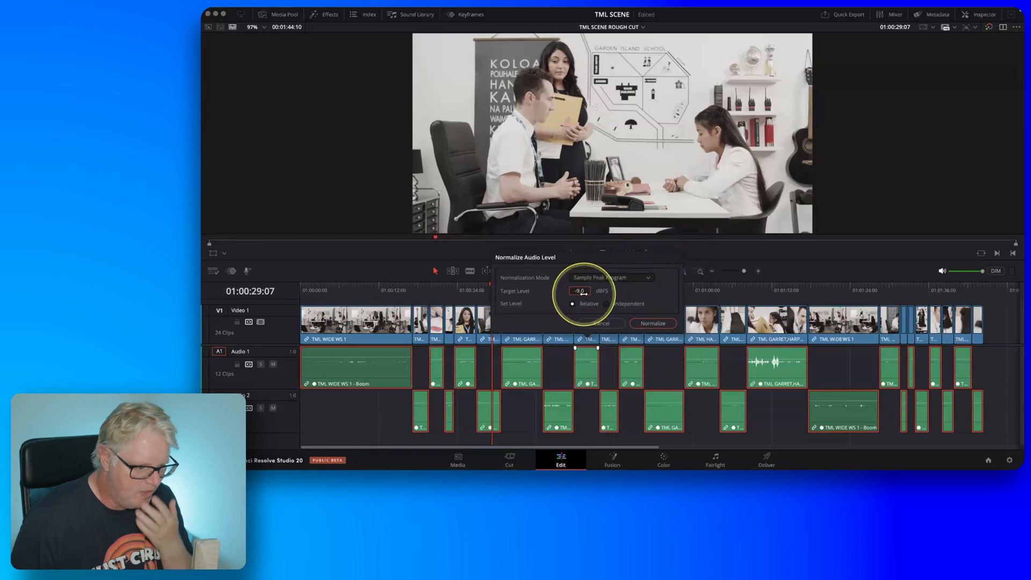
left_click(606, 303)
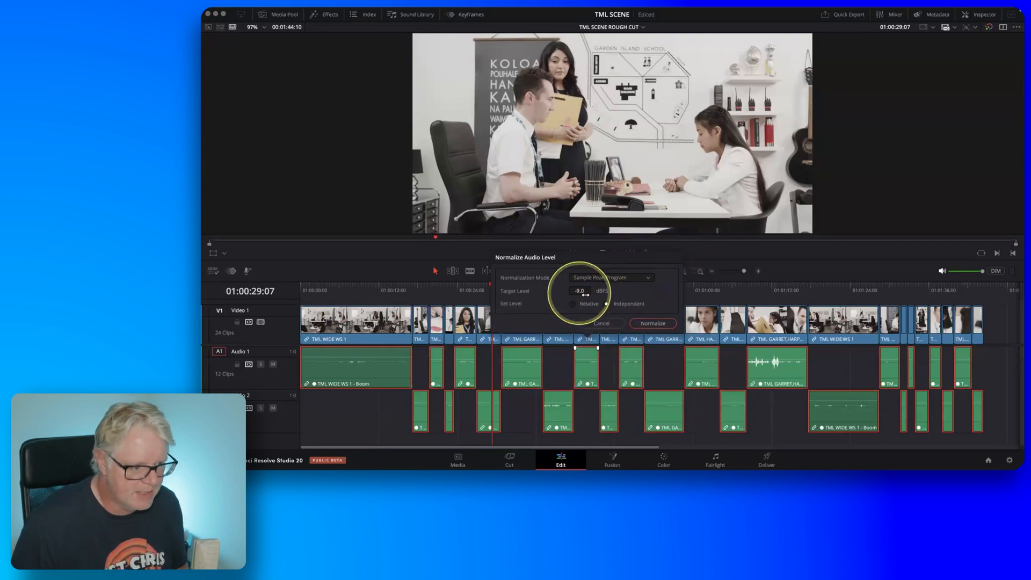
left_click(651, 323)
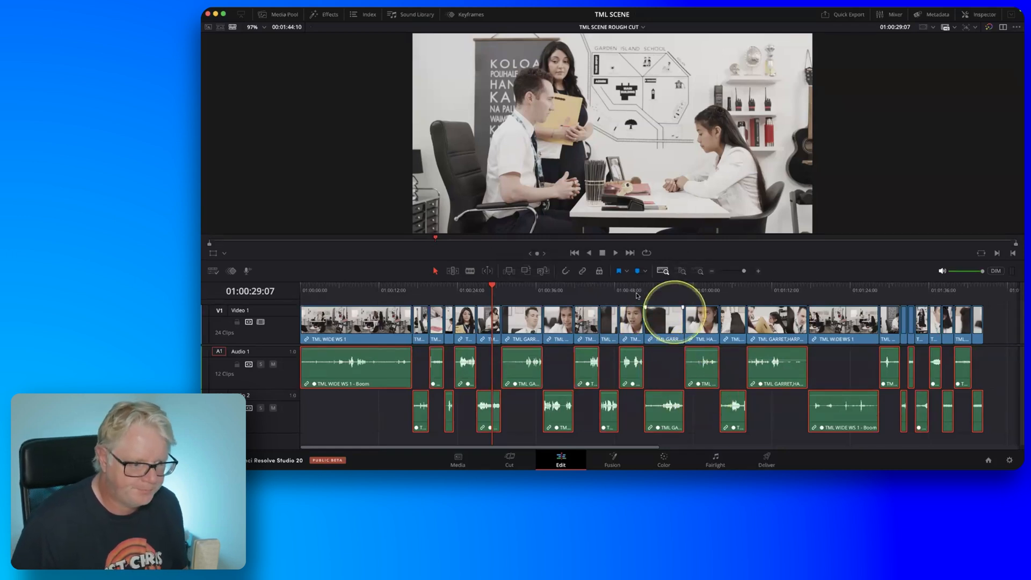
left_click(551, 301)
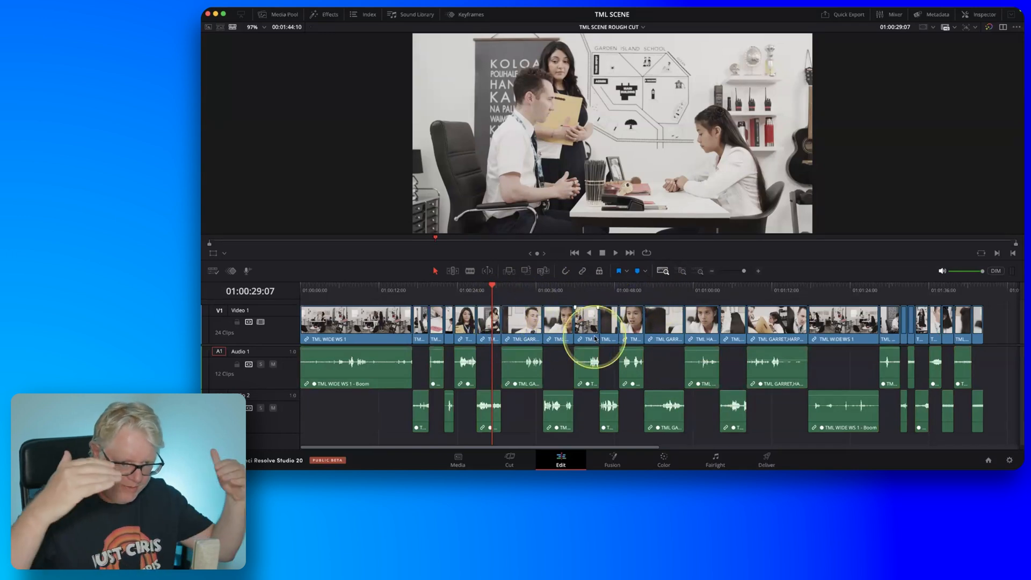
Play back the TML WIDE WS 2 clip and park the playhead on the intended cut point at 01:00:29:11.
left_click(680, 272)
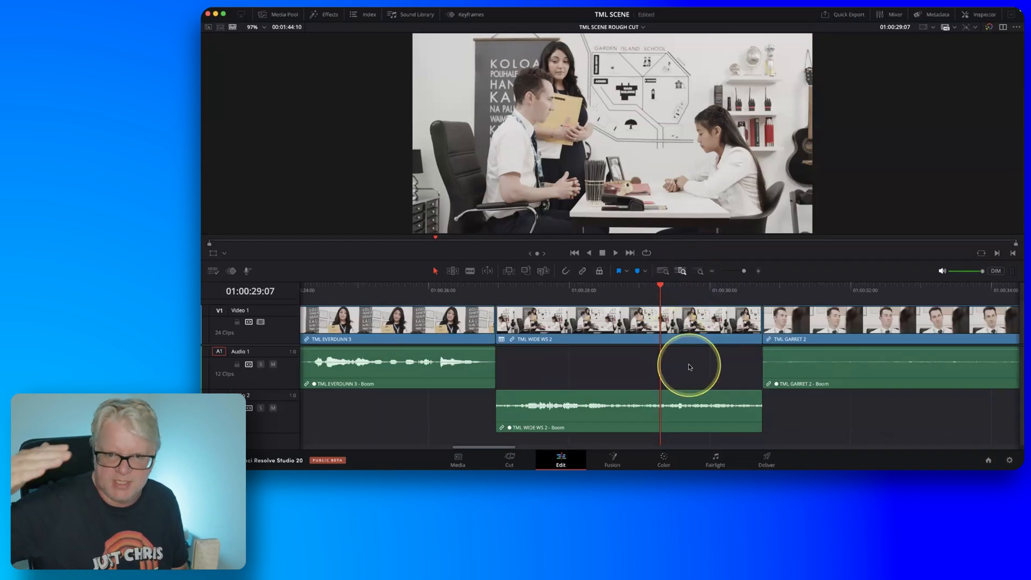
scroll(689, 367, "down", 5)
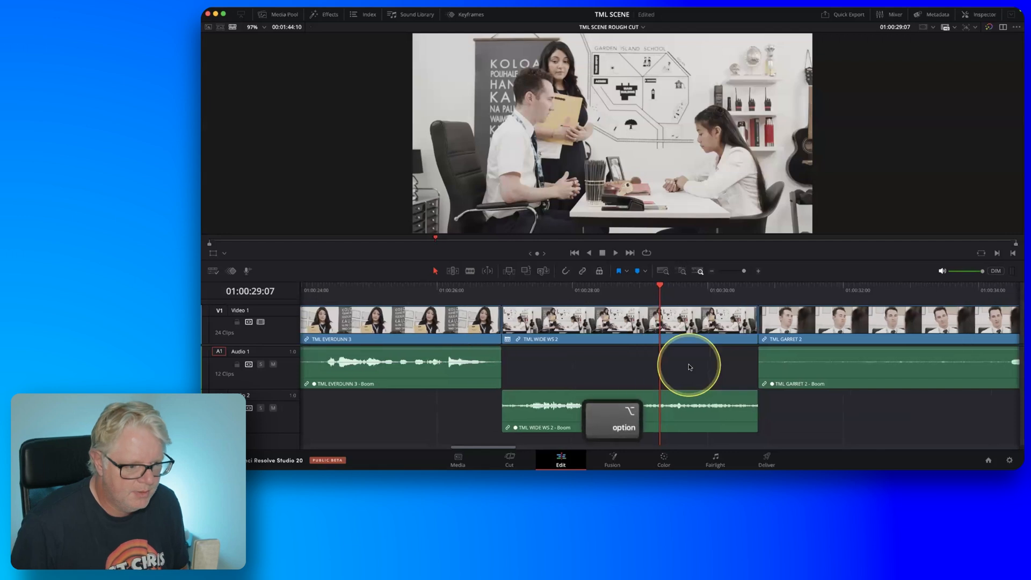
scroll(689, 367, "right", 5)
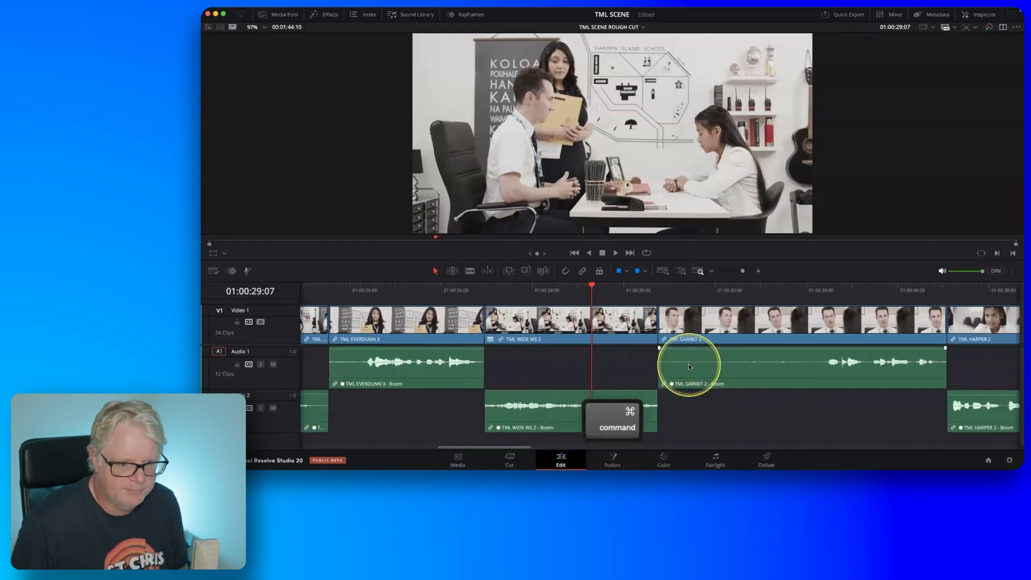
scroll(688, 363, "right", 1)
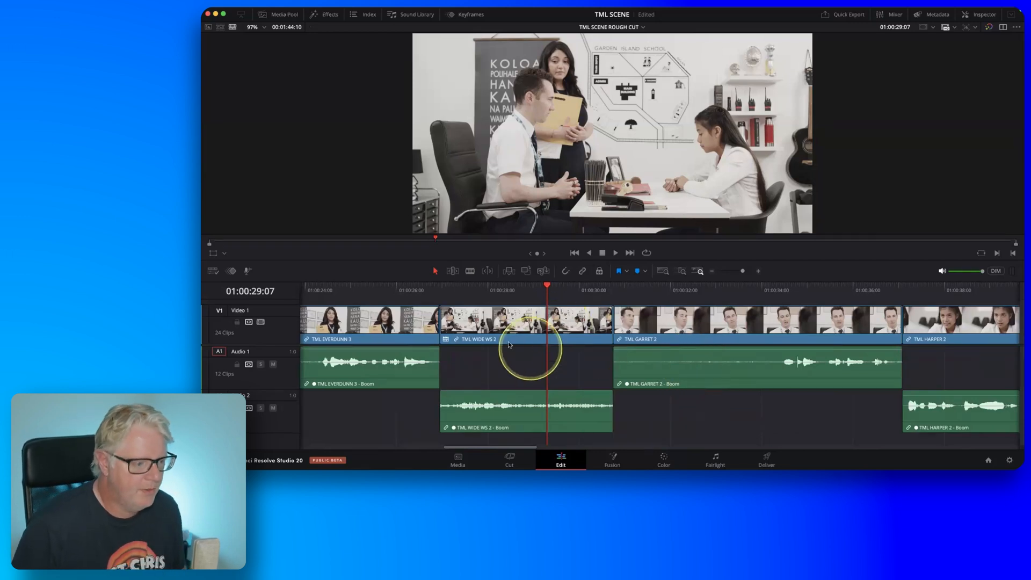
key("fn")
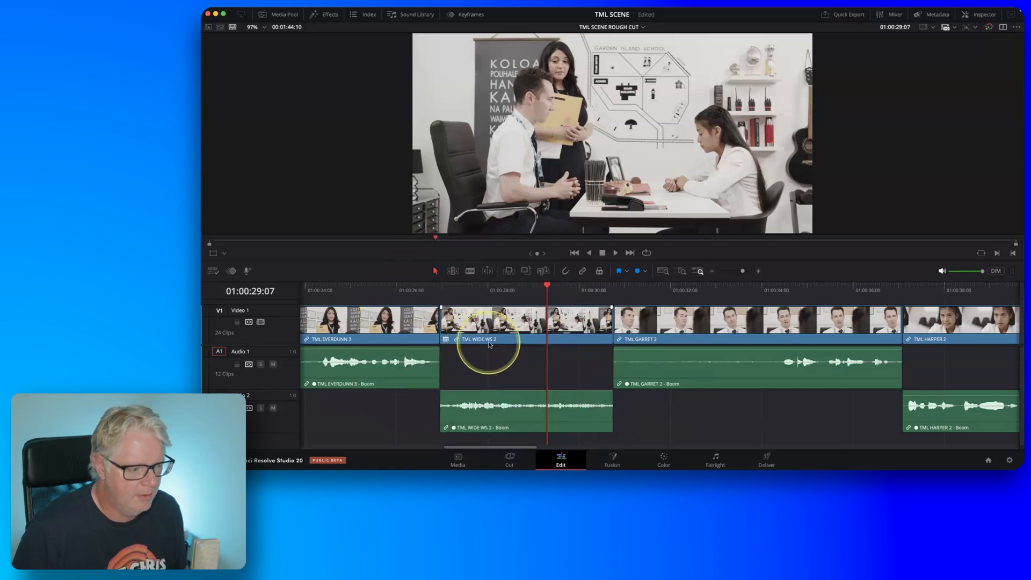
left_click_drag(518, 298, 429, 292)
key("space")
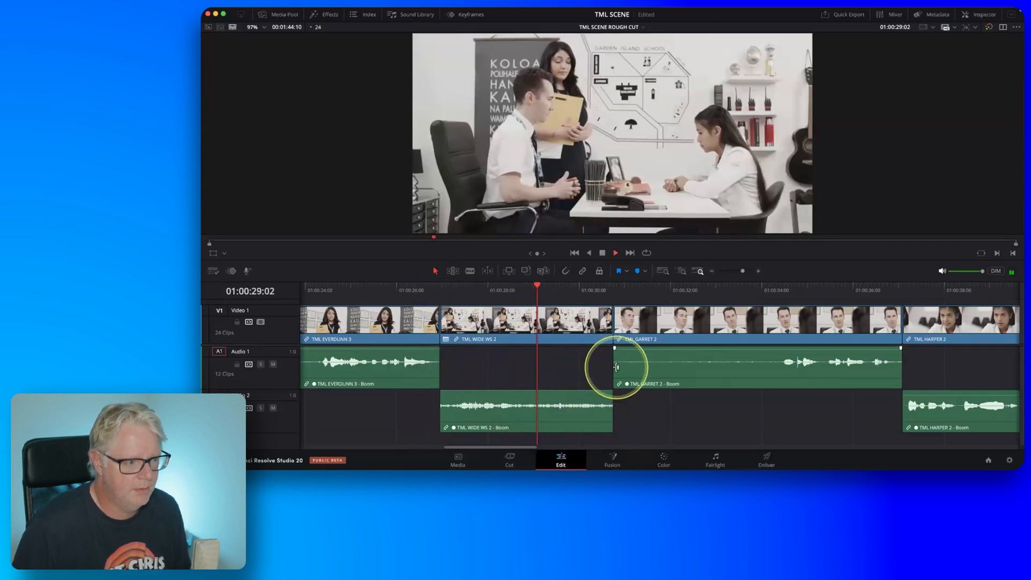
key("space")
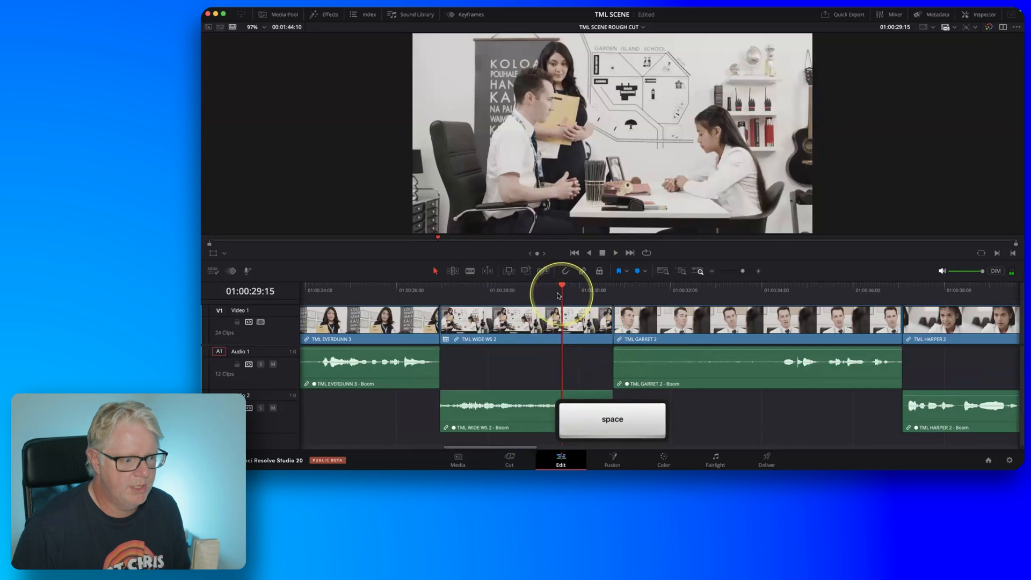
left_click_drag(559, 282, 510, 294)
key("space")
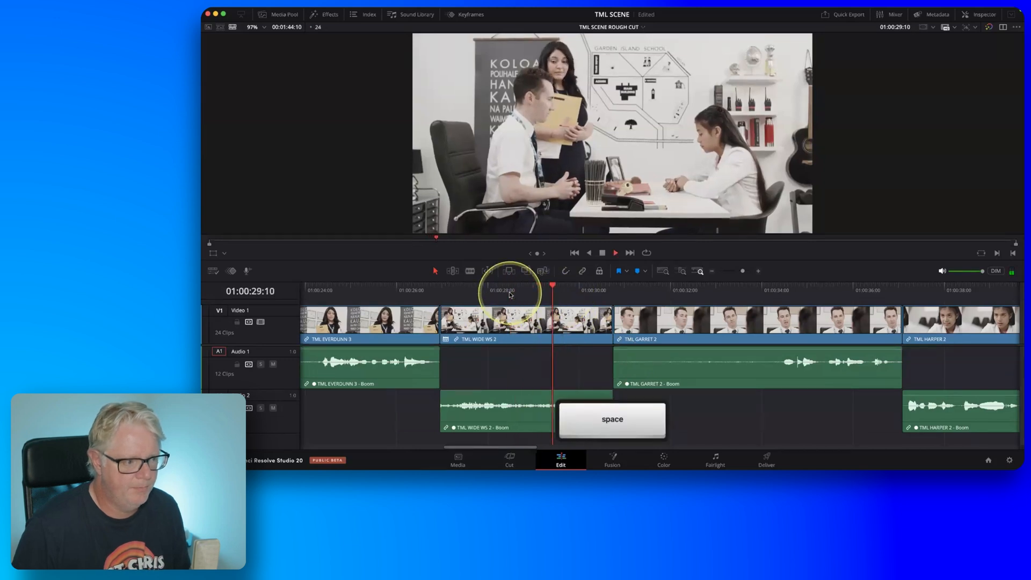
left_click_drag(559, 294, 554, 294)
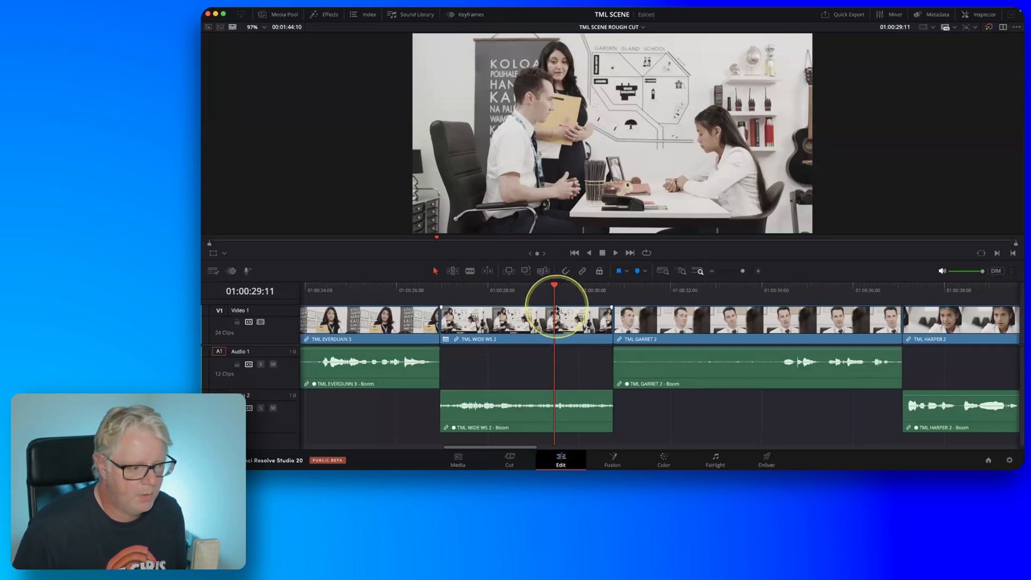
Roll only the video cut between TML WIDE WS 2 and TML GARRET 2 earlier to about 01:00:29:11, checking it with playback.
left_click(453, 270)
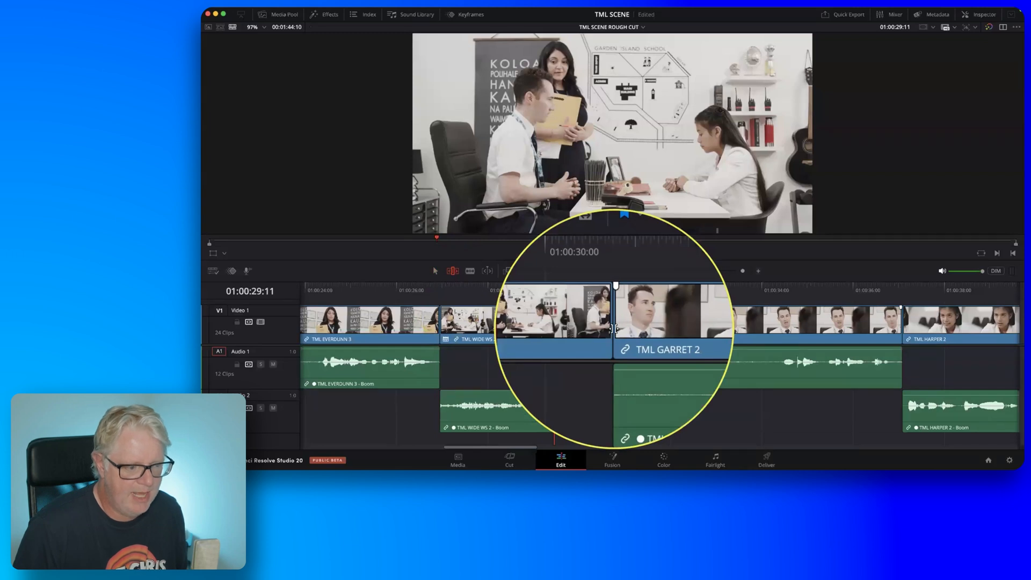
left_click_drag(613, 328, 561, 332)
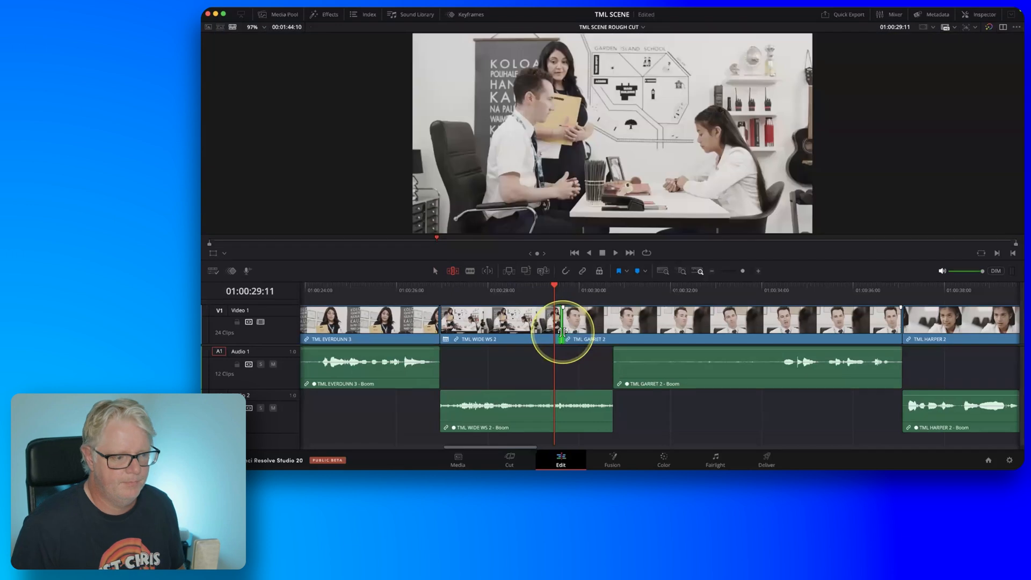
left_click(483, 288)
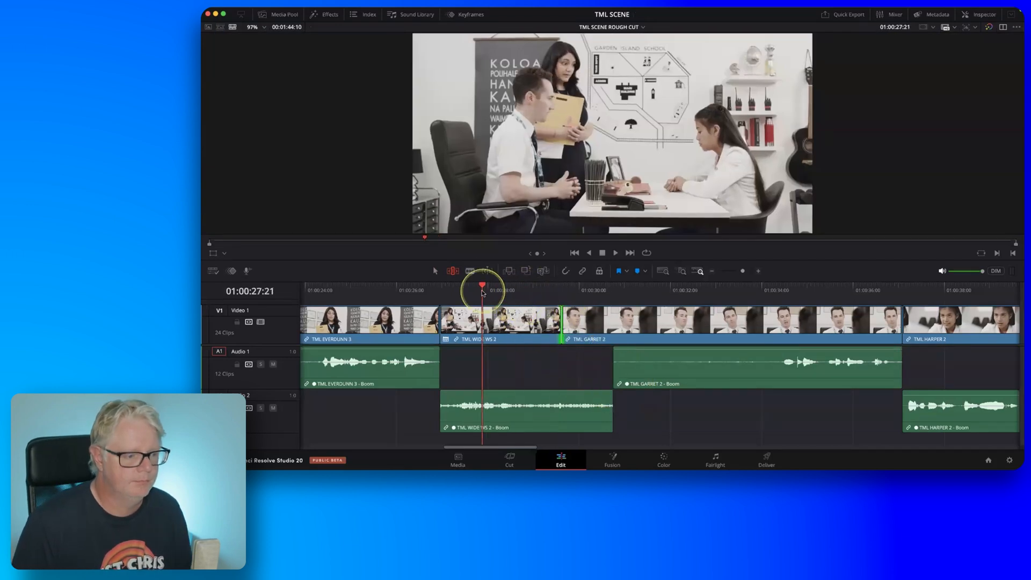
key("l")
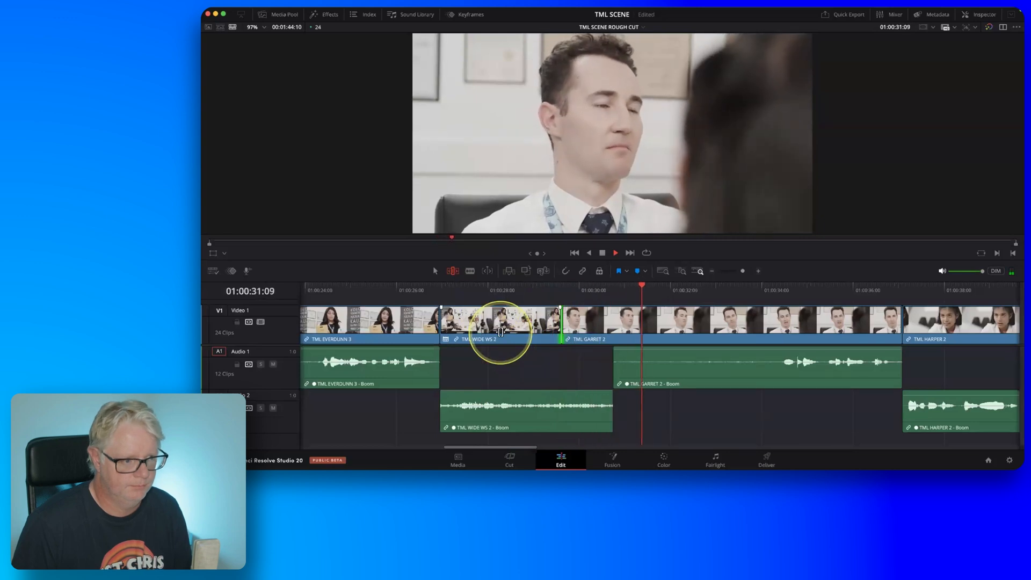
key("k")
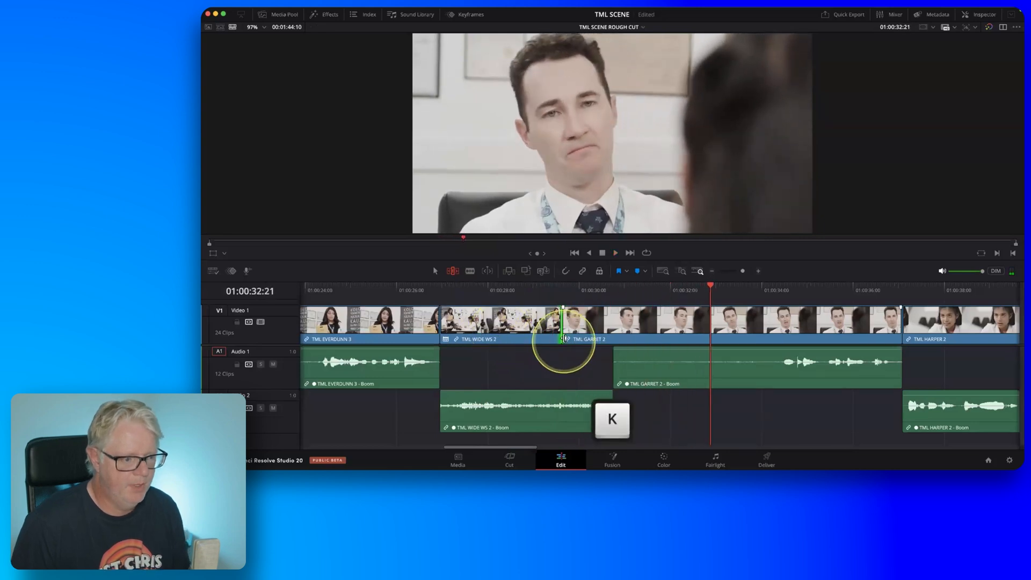
left_click_drag(560, 337, 554, 337)
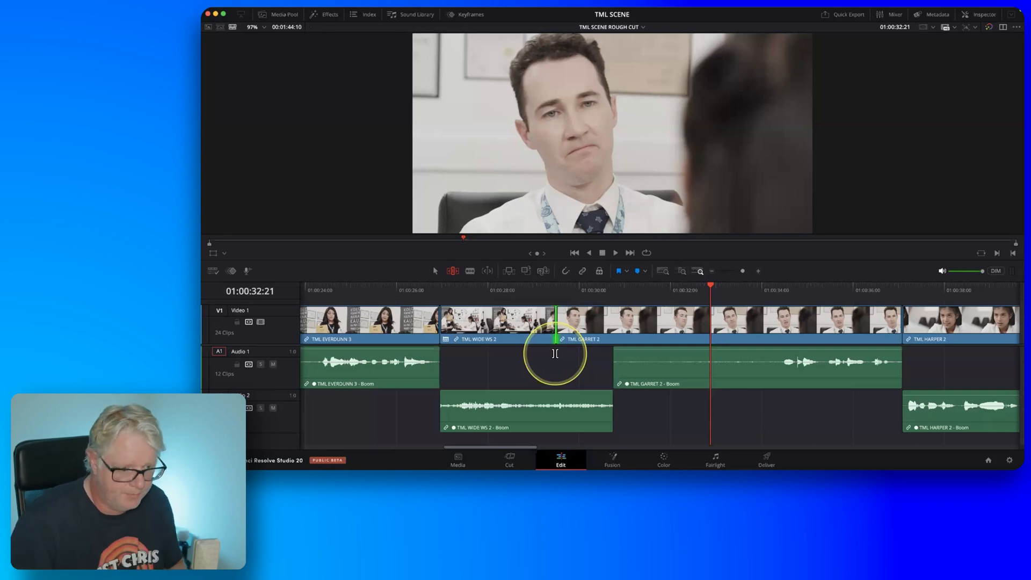
Play back the dialogue from TML GARRET 2 into TML HARPER 2 and park the playhead on the intended cut point at 01:00:35:07.
scroll(643, 354, "right", 5)
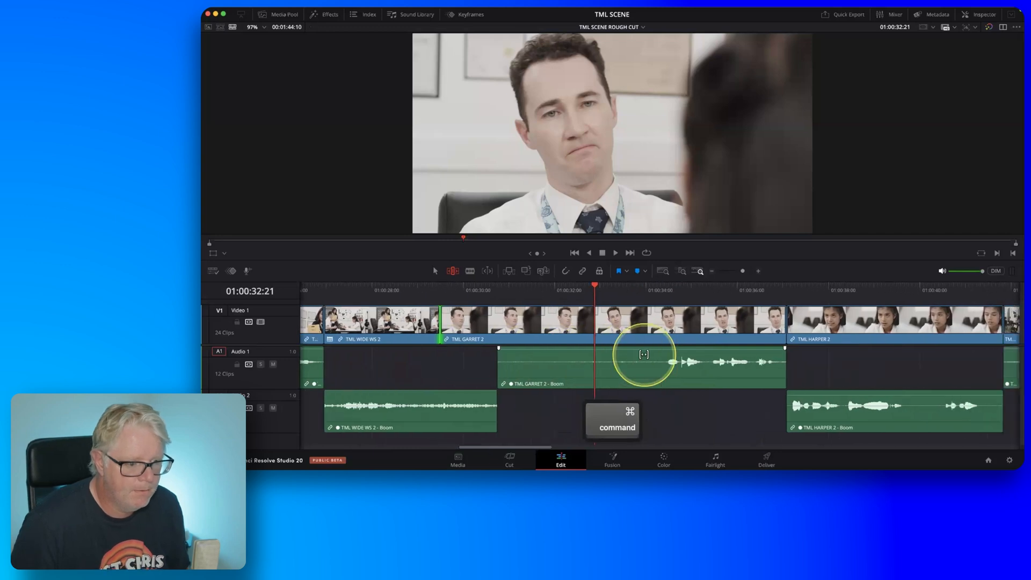
scroll(643, 354, "right", 3)
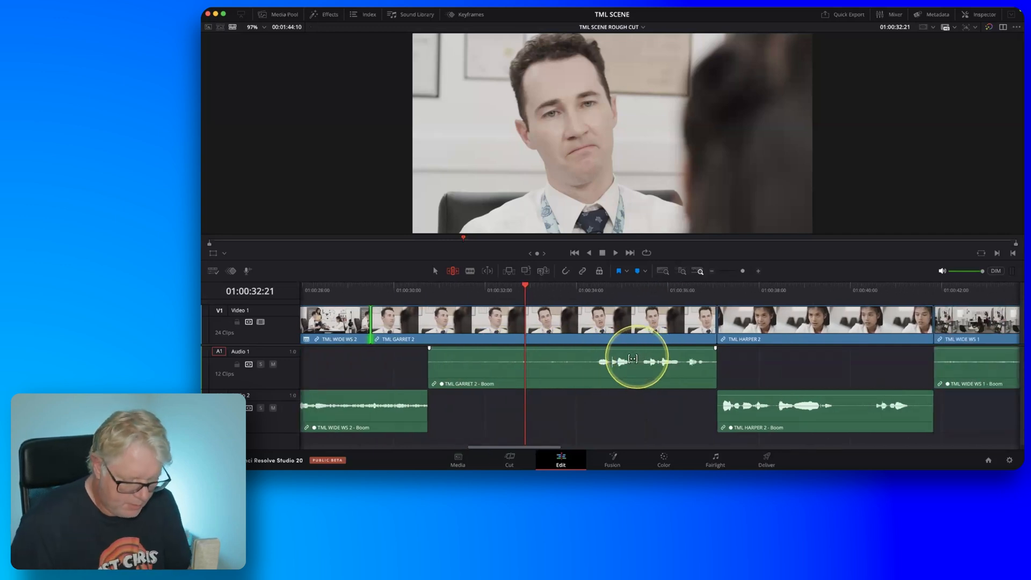
left_click_drag(524, 285, 475, 294)
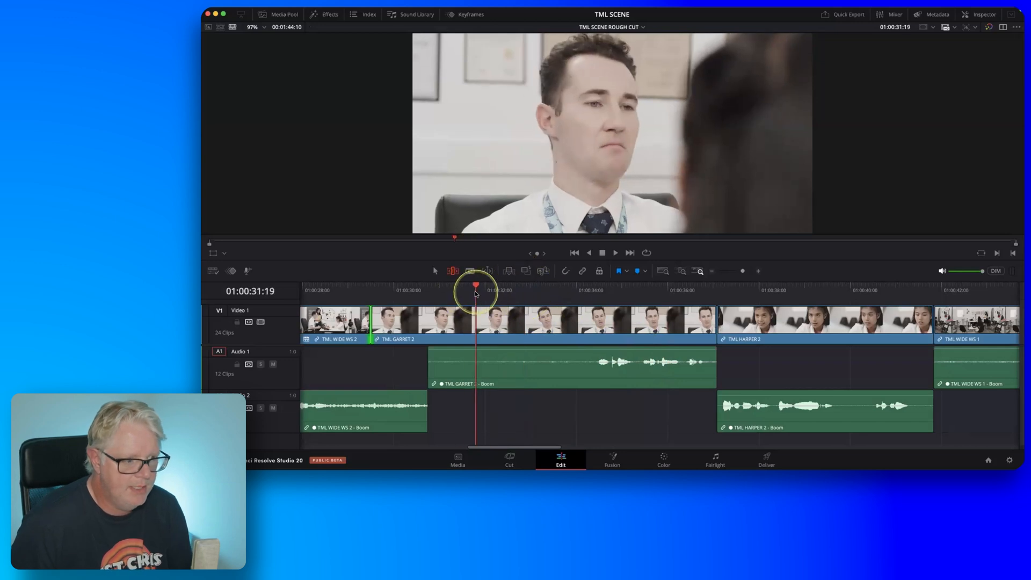
key("l")
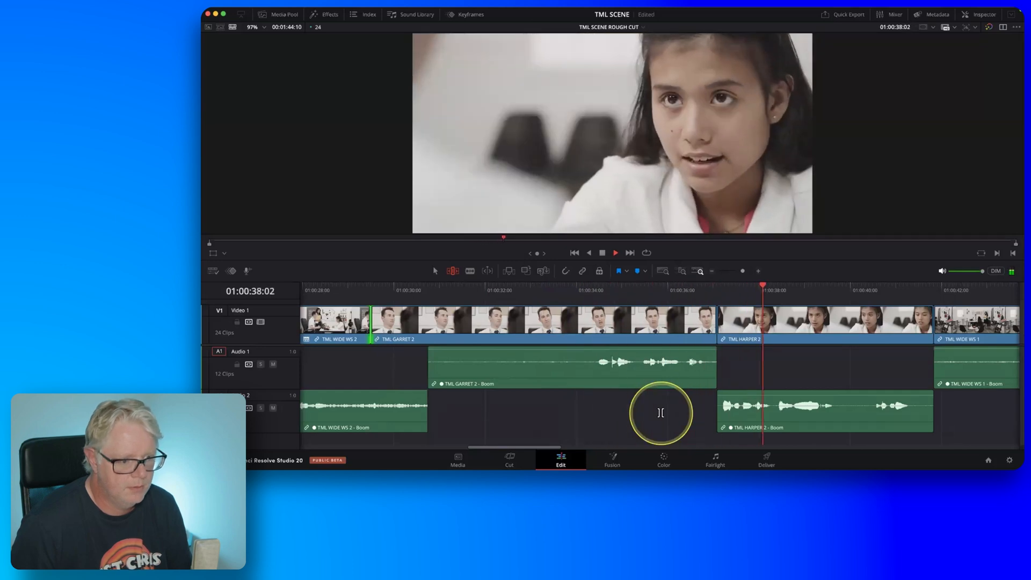
key("k")
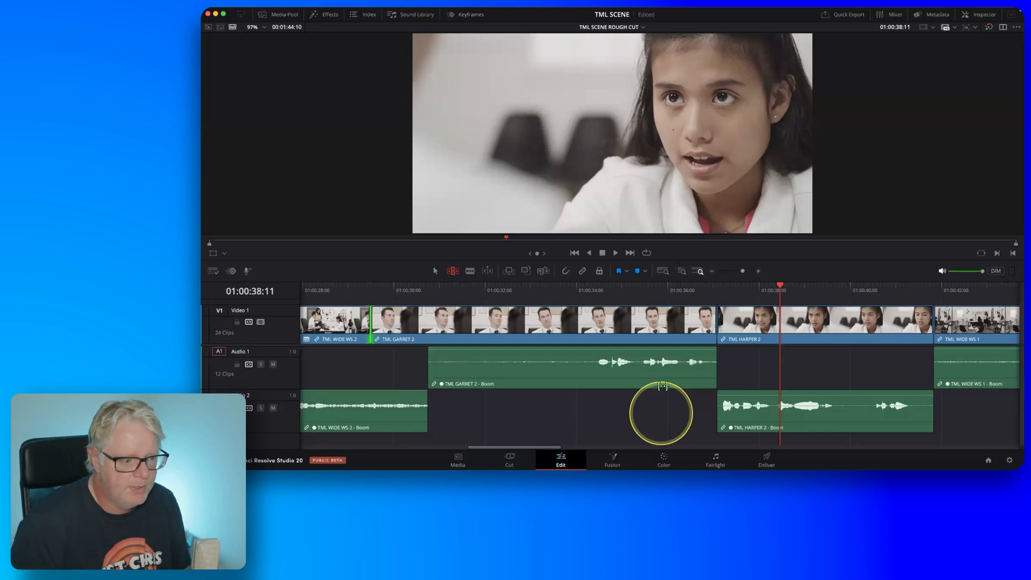
left_click(573, 290)
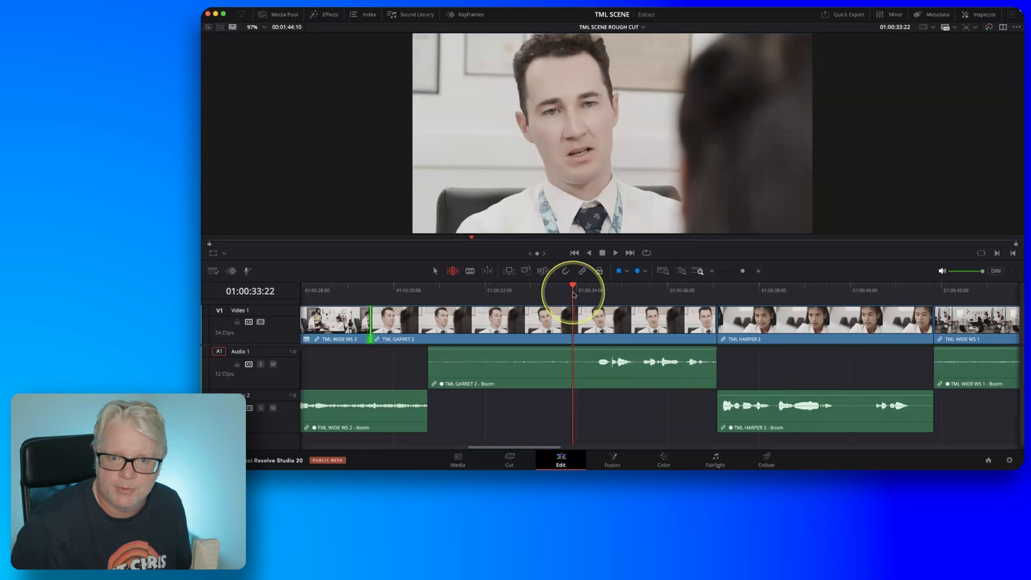
key("space")
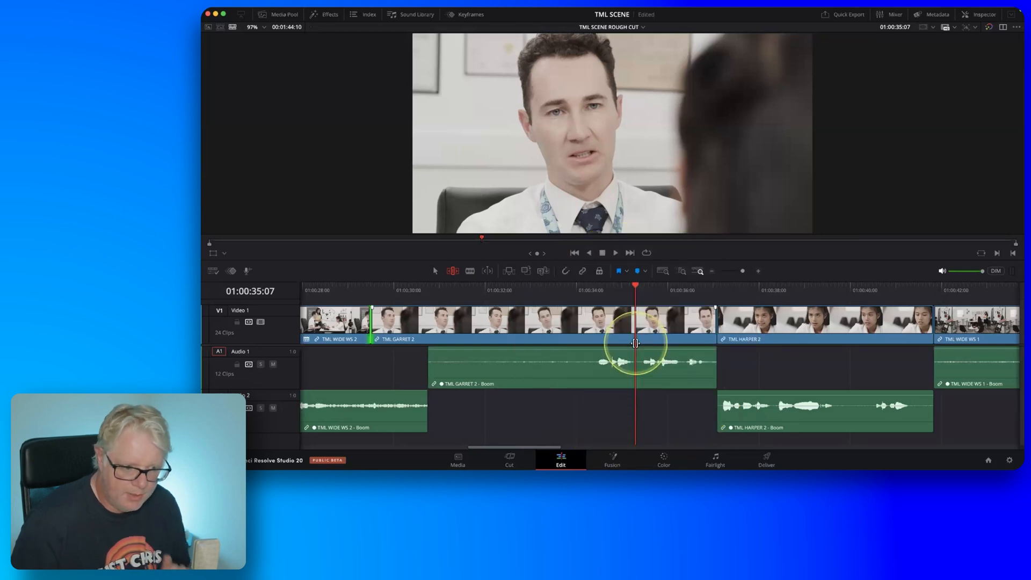
Roll only the video cut between TML GARRET 2 and TML HARPER 2 to the playhead at 01:00:35:07 and preview it.
left_click(715, 325)
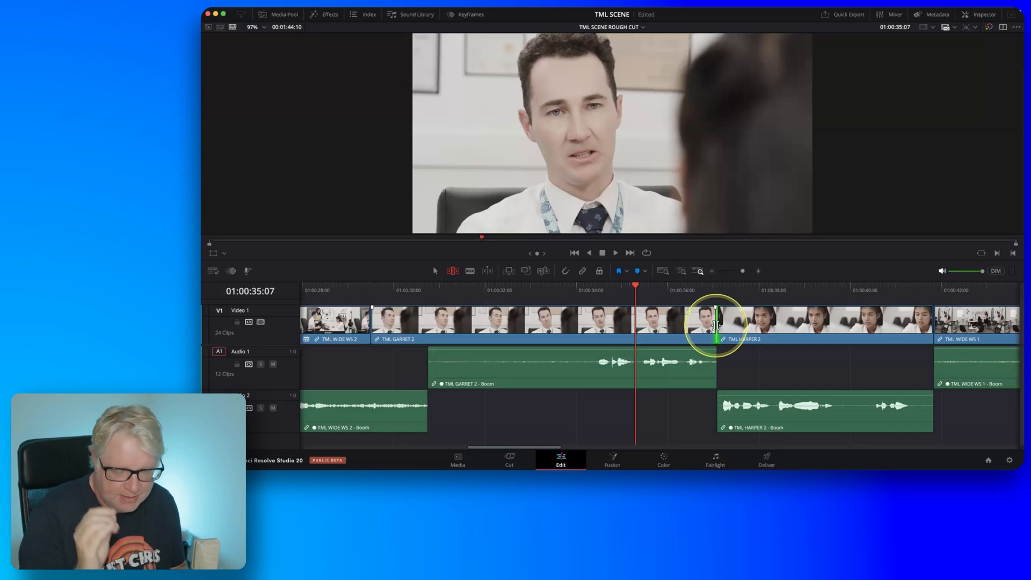
key("fn")
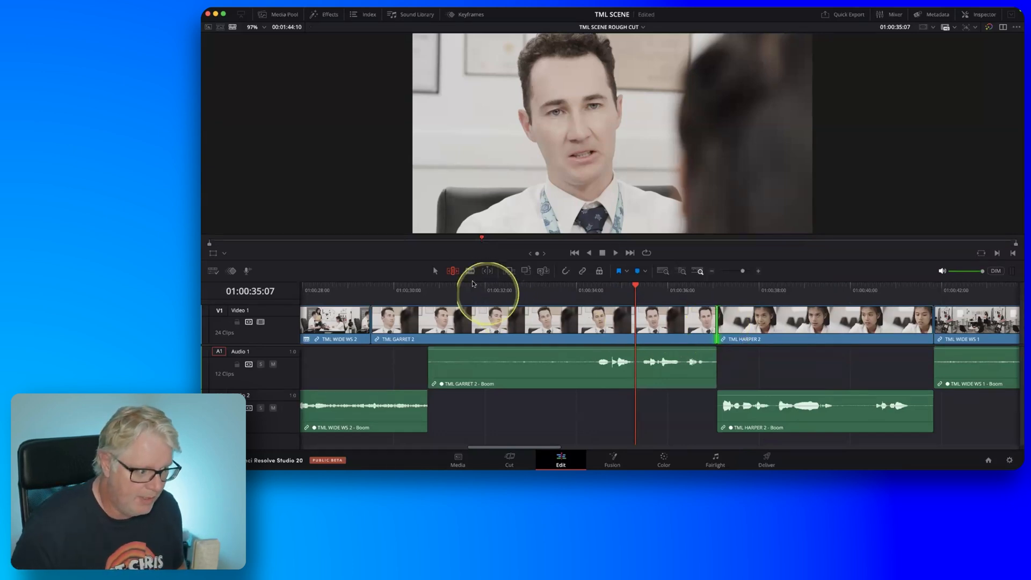
key("fn")
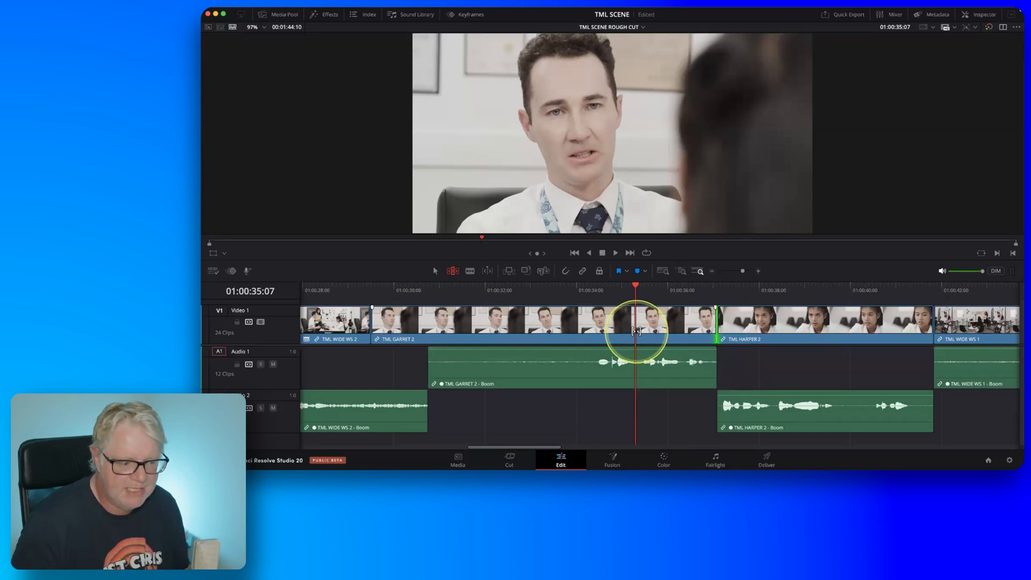
key("e")
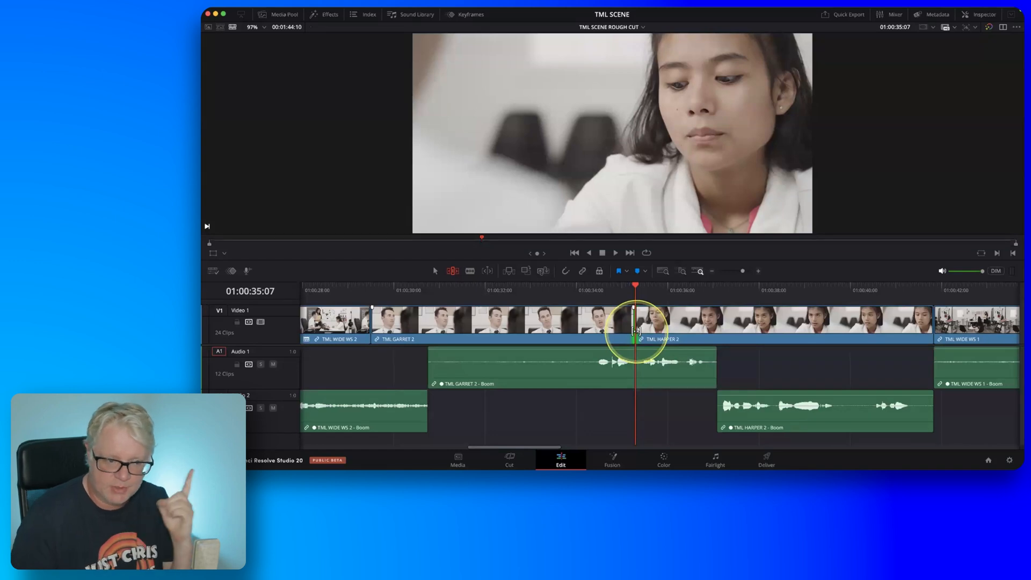
key("slash")
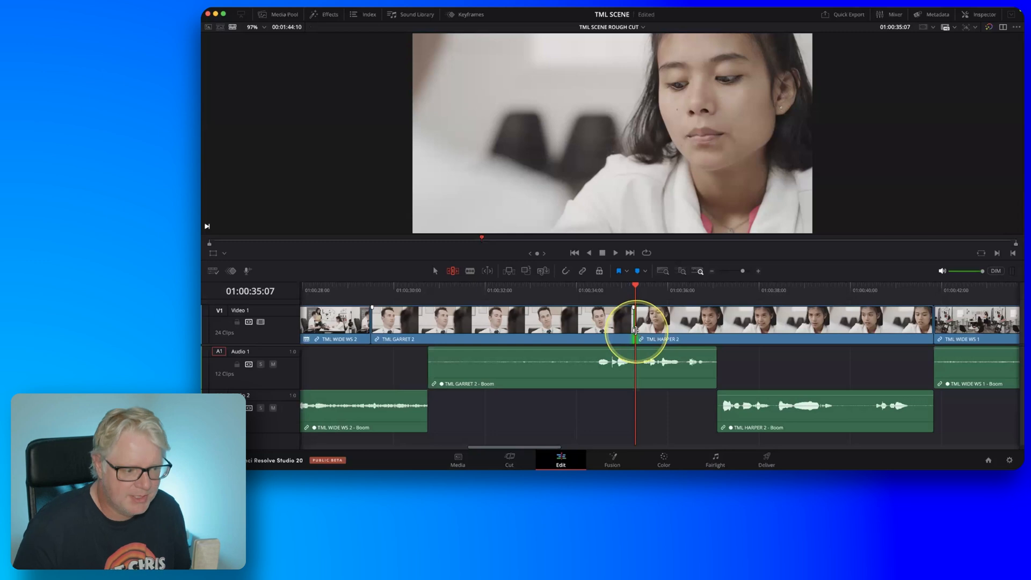
left_click_drag(611, 288, 636, 292)
Ripple-trim only the incoming side of the TML HARPER 2 video cut at 01:00:35:07, extending the clip's head 18 frames earlier in its source.
key("fn")
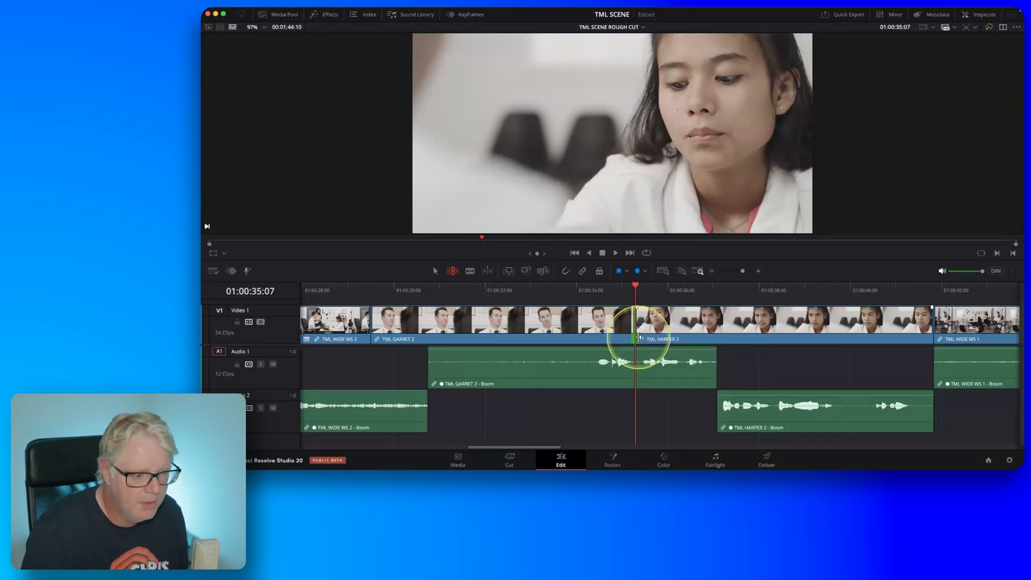
key("u")
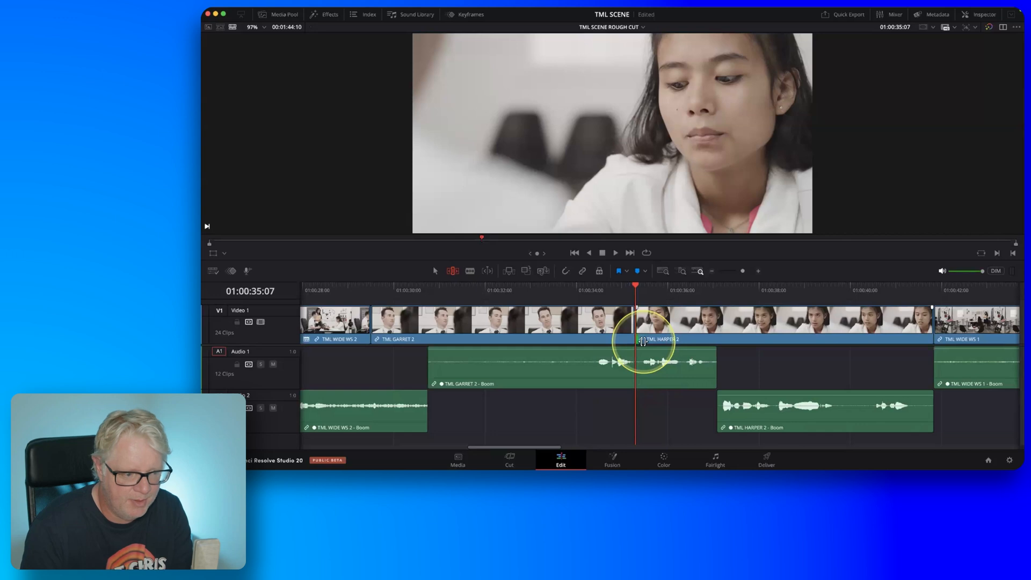
key("u")
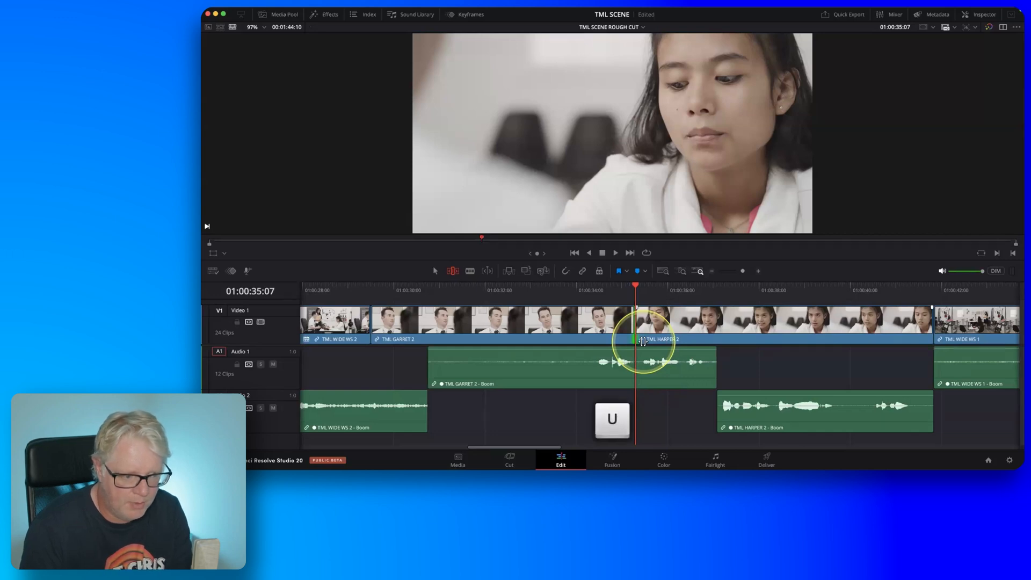
key("u")
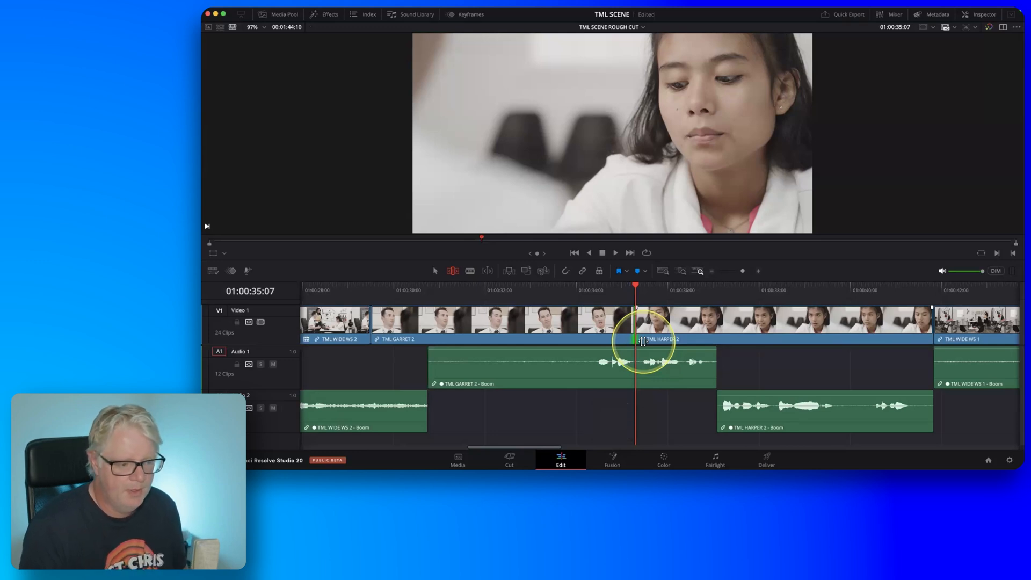
key("u")
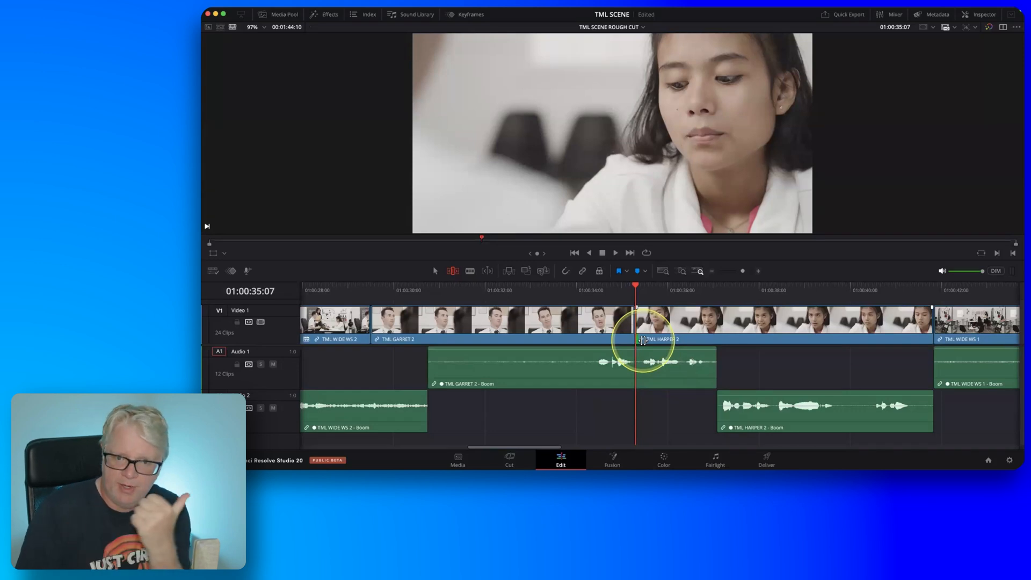
key("comma")
key("comma")
key("comma")
key("comma")
key("comma")
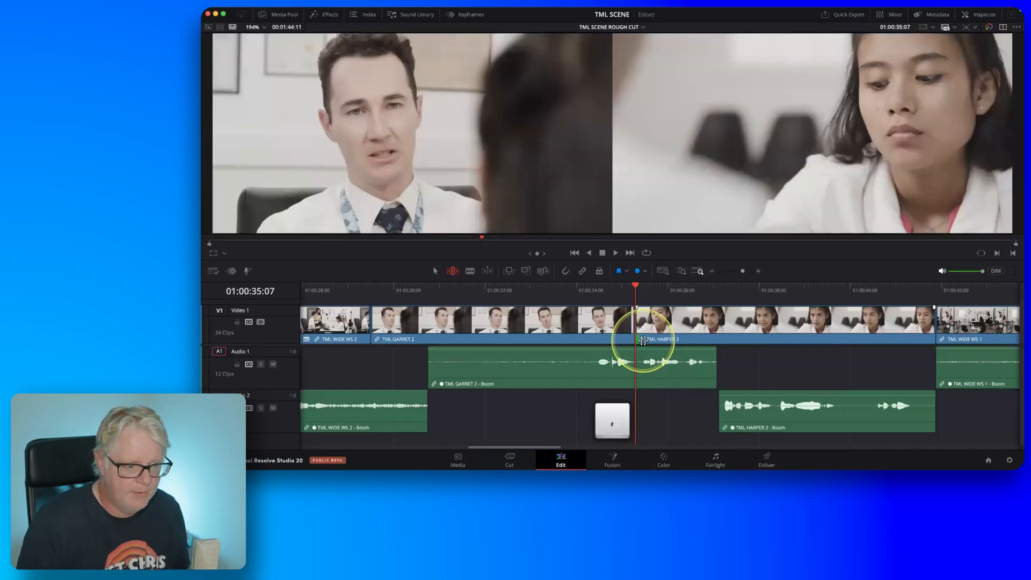
key("comma")
key("comma")
key("comma")
key("comma")
key("comma")
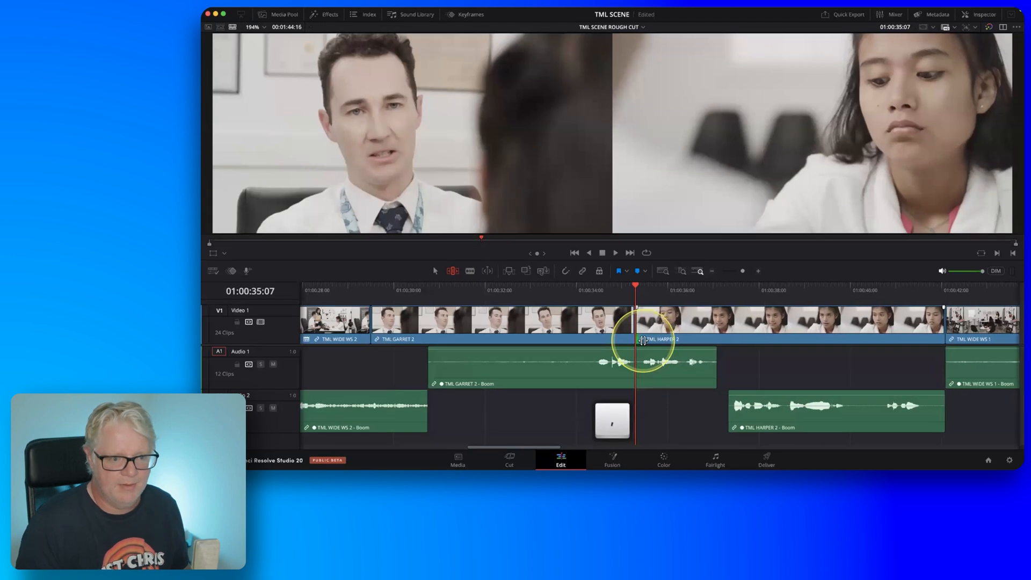
key("comma")
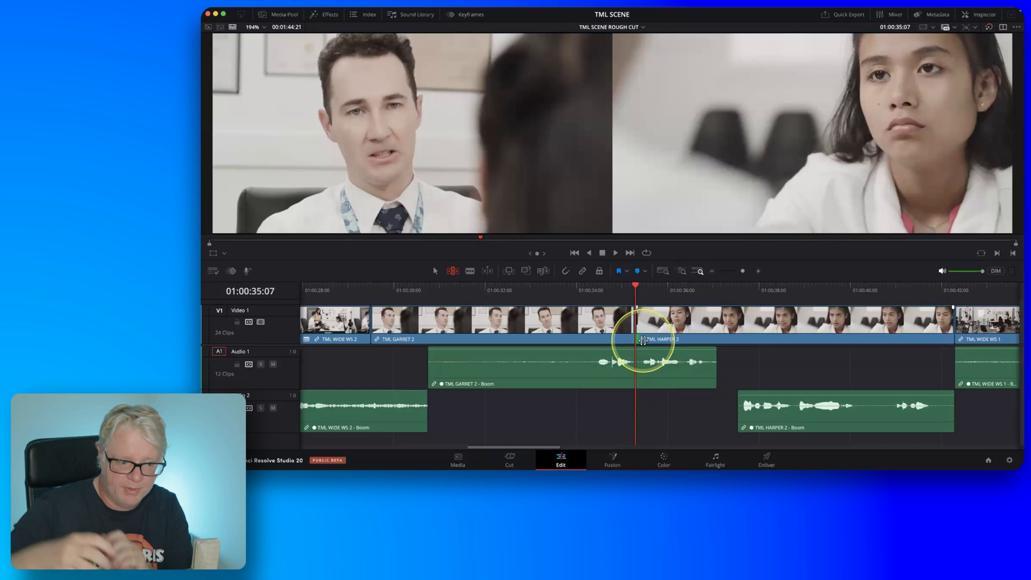
key("comma")
key("comma")
key("comma")
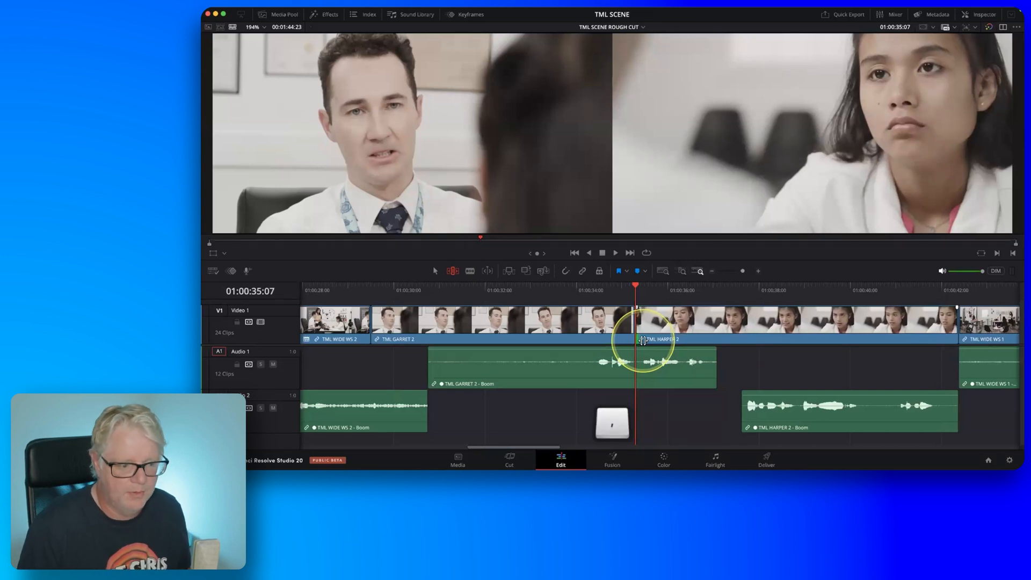
key("period")
key("period")
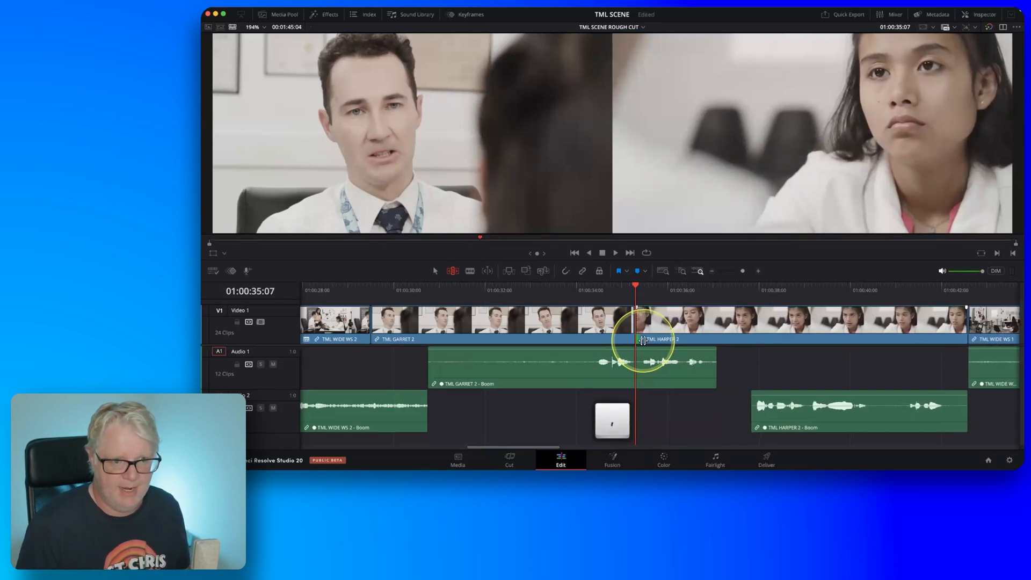
key("comma")
key("comma")
key("comma")
key("comma")
key("comma")
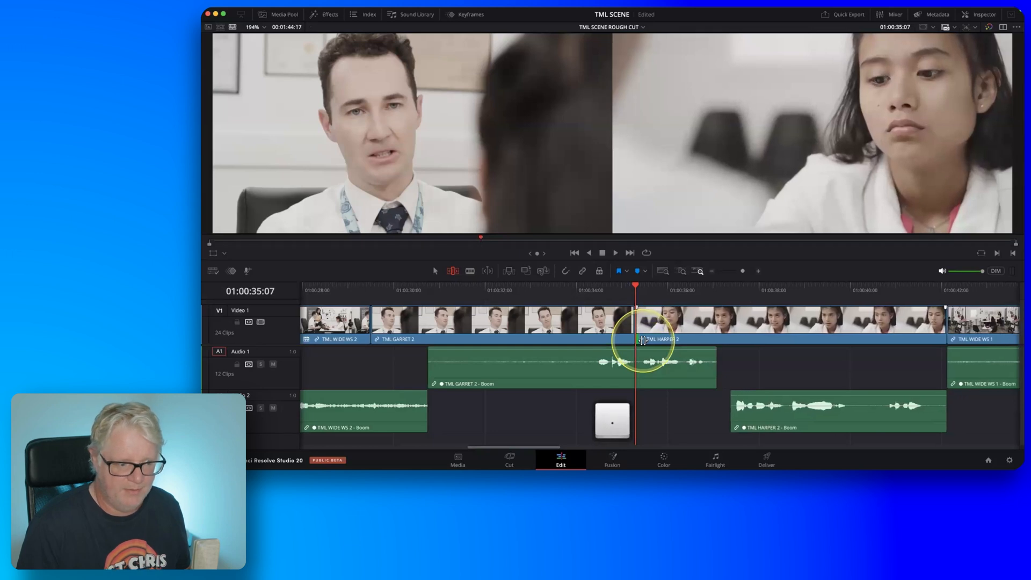
key("period")
key("period")
key("period")
key("period")
key("period")
key("period")
key("period")
key("period")
key("period")
key("period")
key("period")
key("comma")
key("comma")
key("comma")
key("comma")
key("comma")
key("comma")
key("comma")
key("comma")
key("comma")
key("comma")
key("comma")
key("comma")
key("comma")
key("comma")
key("comma")
key("comma")
key("comma")
key("comma")
key("comma")
key("comma")
key("comma")
key("comma")
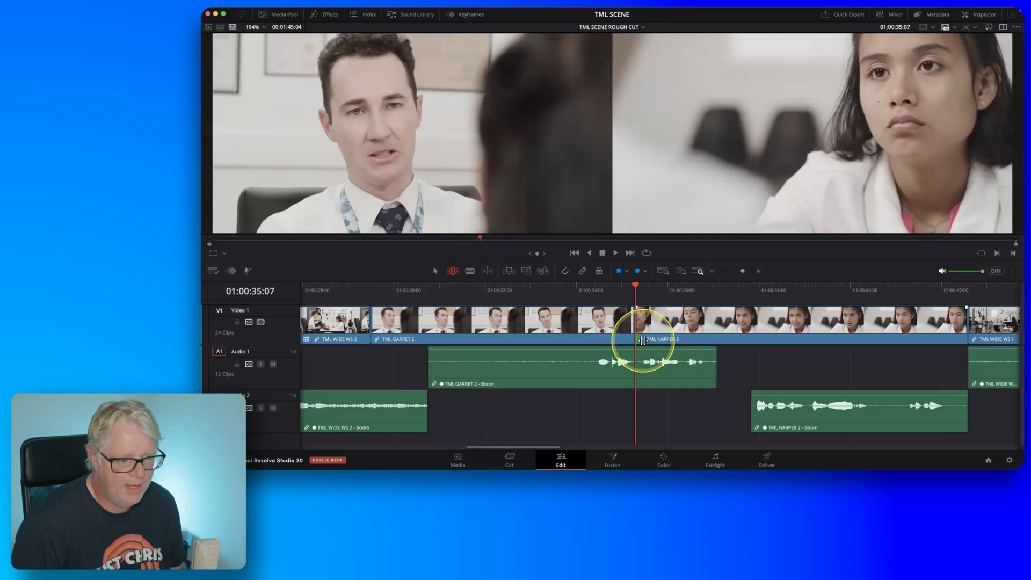
Play back the cut from TML GARRET 2 through the end of TML HARPER 2 to check the trim.
key("slash")
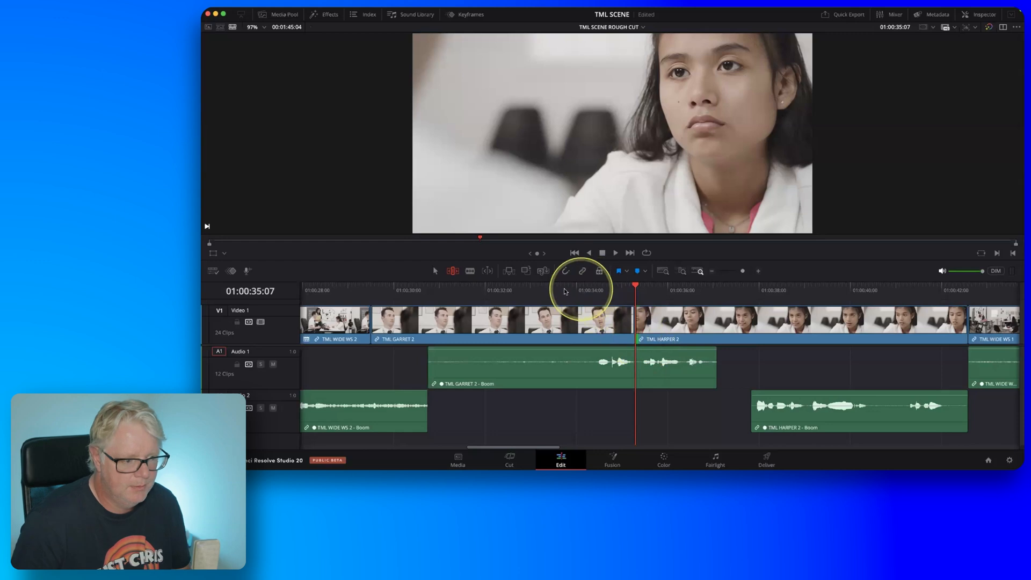
left_click(511, 290)
key("space")
scroll(743, 338, "right", 5)
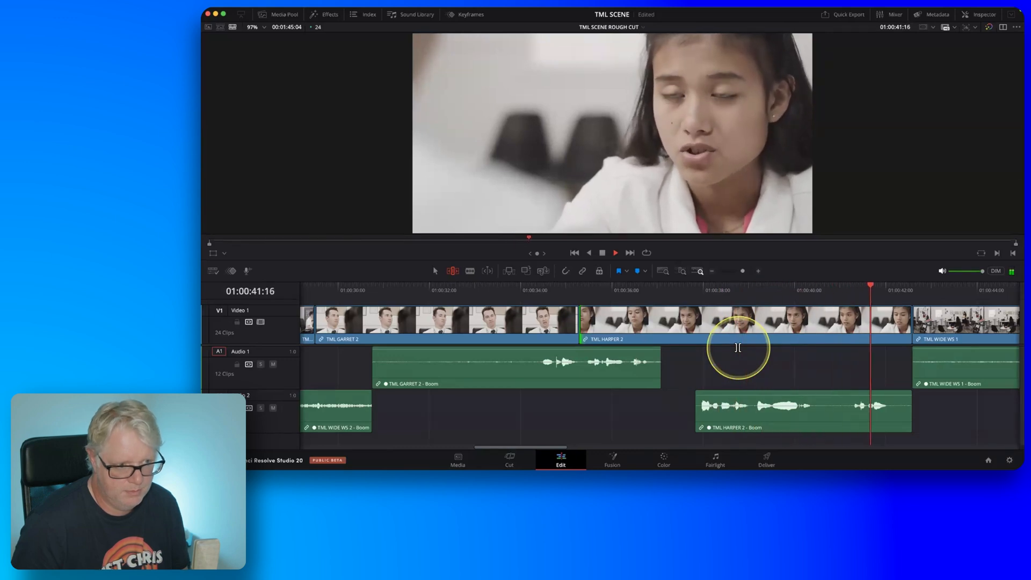
key("space")
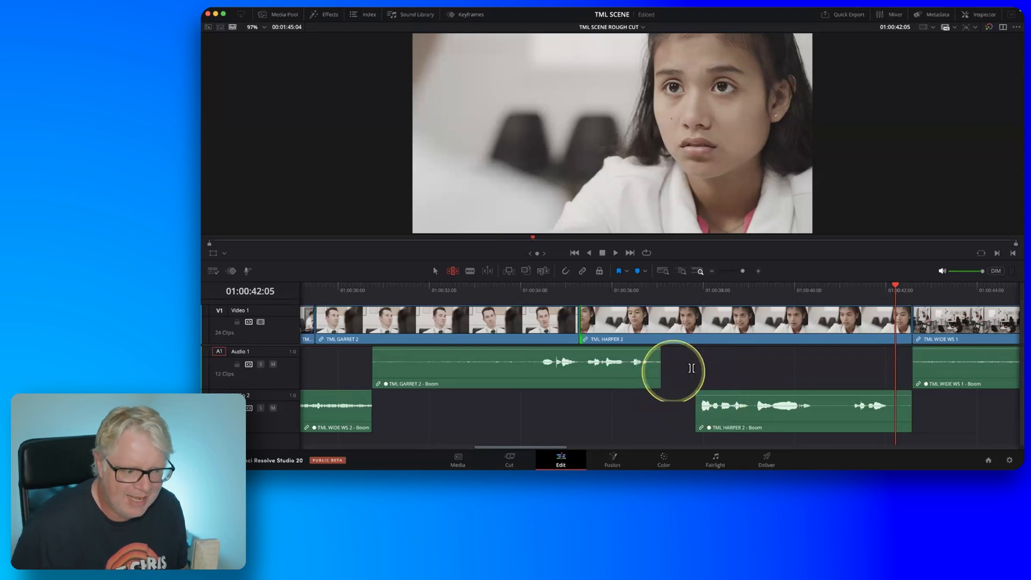
Play back the dialogue from TML WIDE WS 1 through the next TML HARPER 2 clip and park the playhead at 01:00:48:04.
scroll(692, 369, "right", 5)
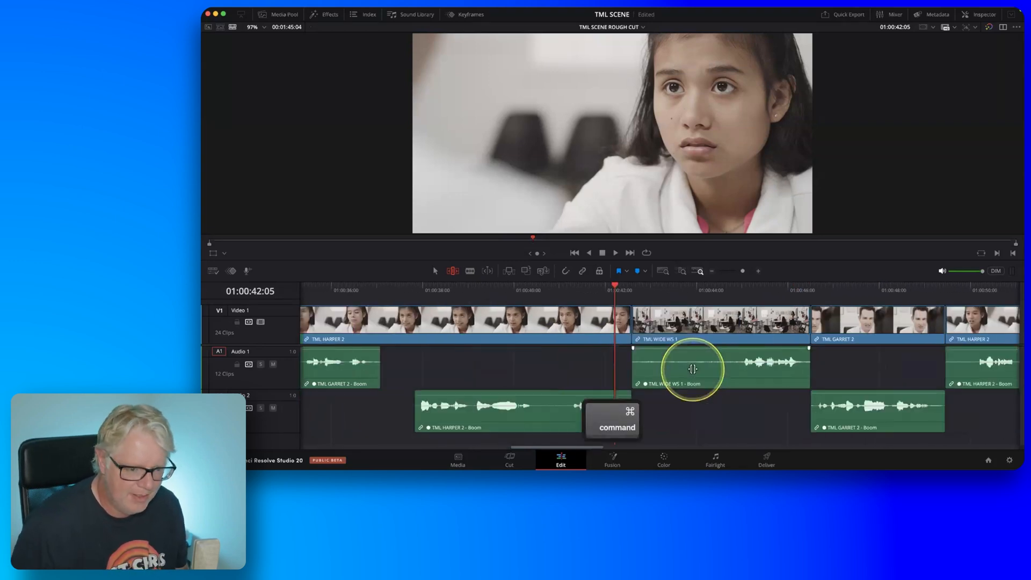
scroll(693, 369, "right", 6)
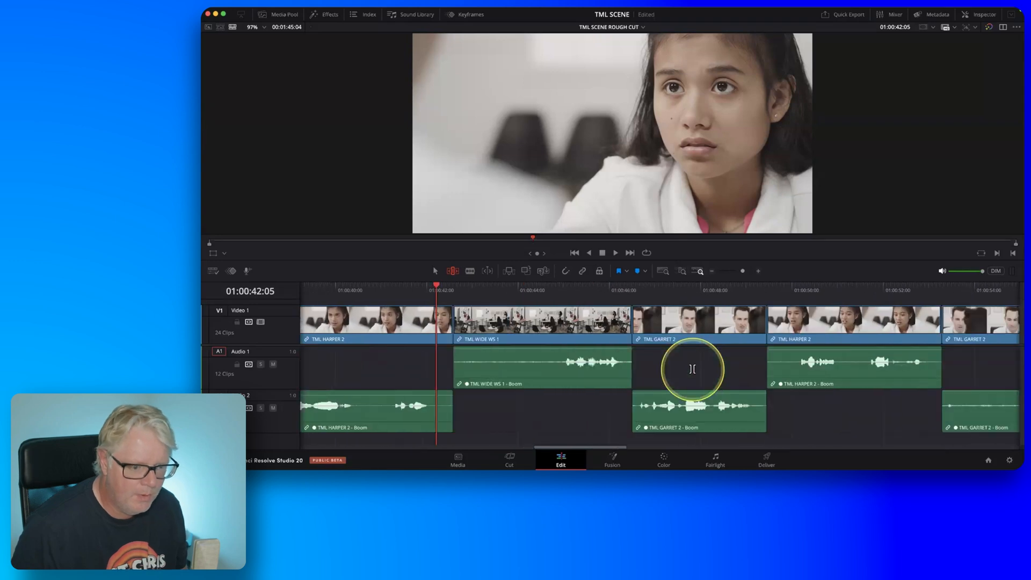
scroll(693, 368, "right", 1)
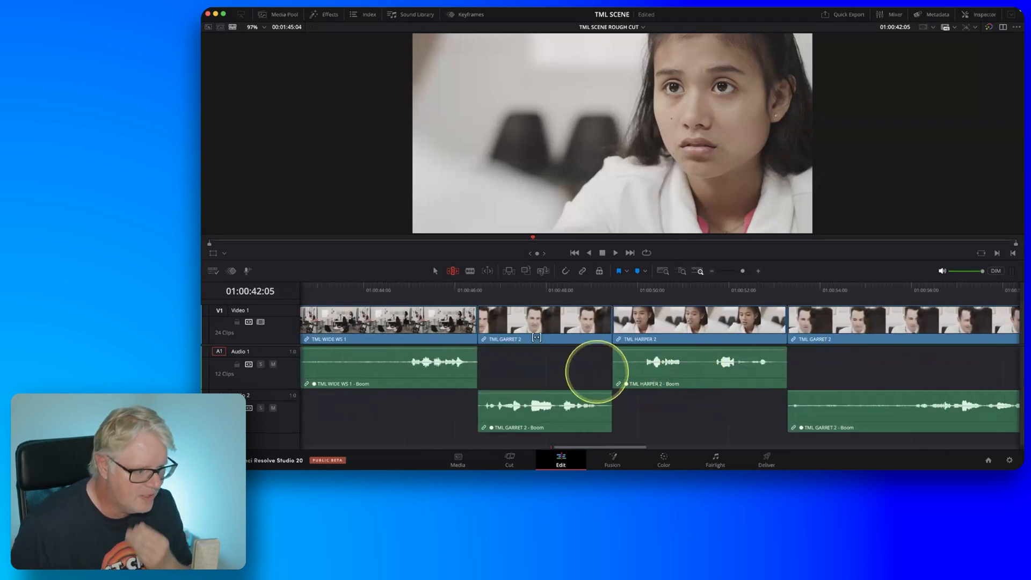
left_click_drag(481, 295, 405, 295)
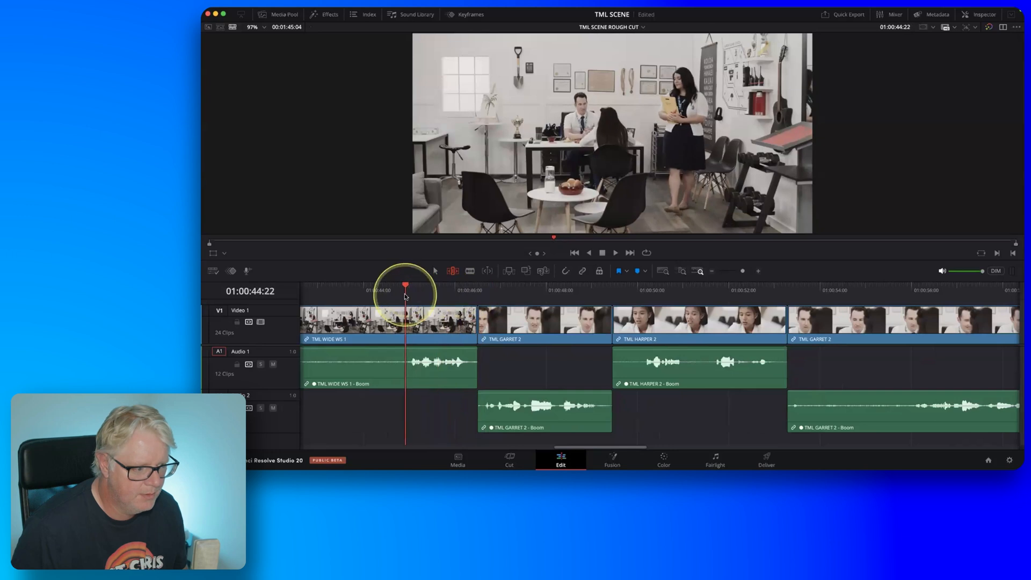
key("space")
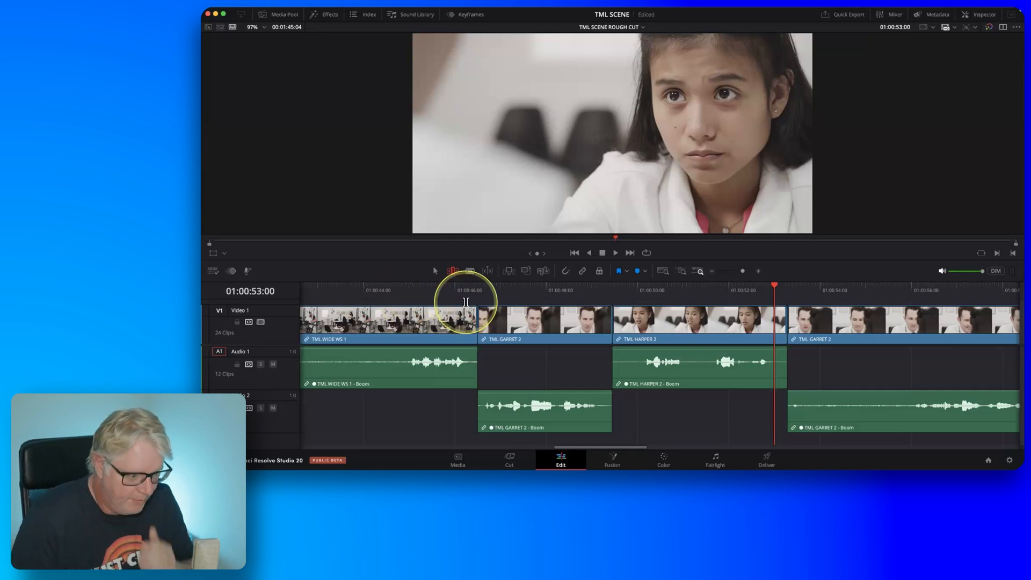
left_click(488, 295)
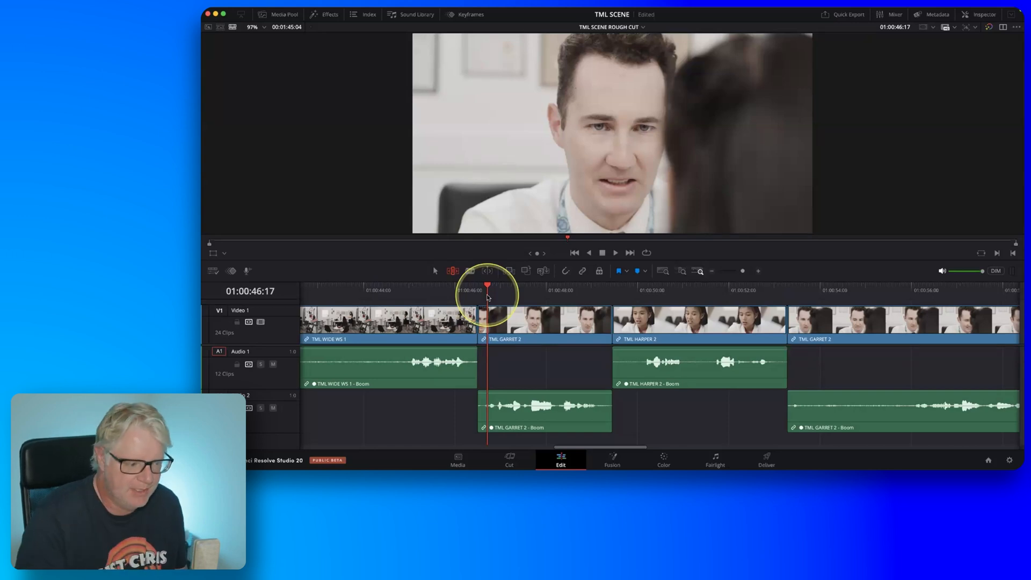
key("space")
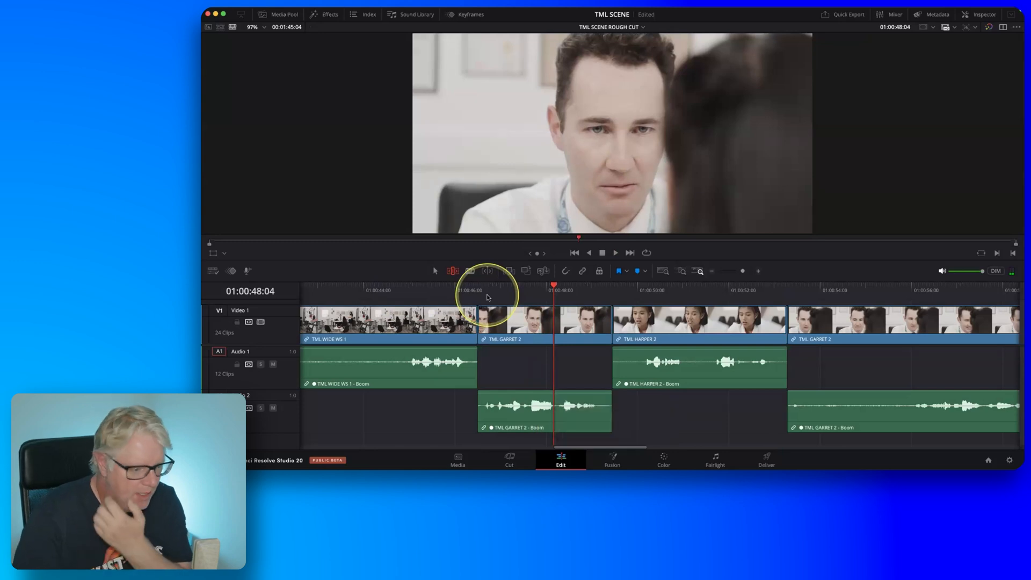
Roll only the video cut between TML GARRET 2 and TML HARPER 2 back to the playhead at 01:00:48:04 and play it back.
left_click(613, 327)
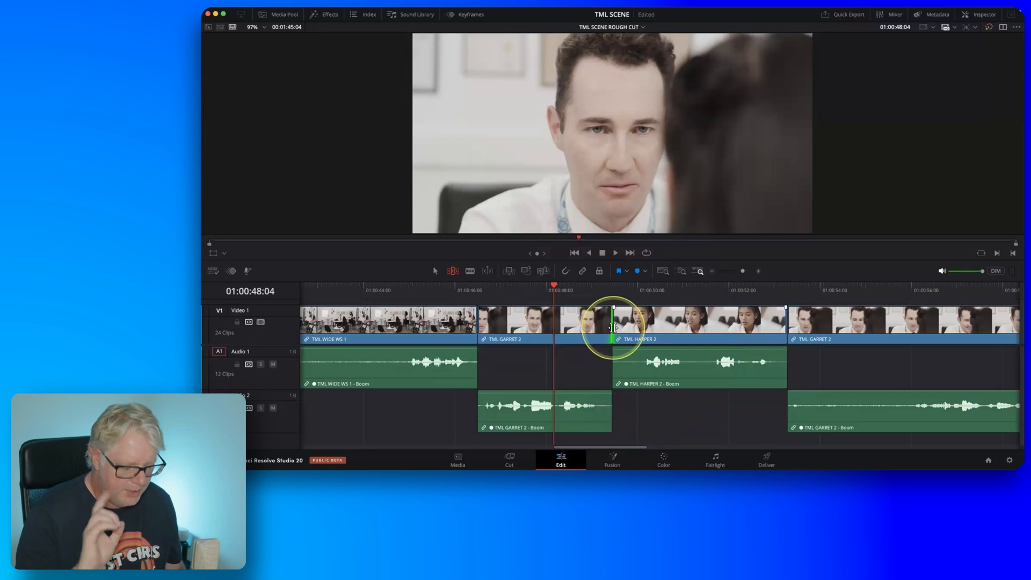
key("e")
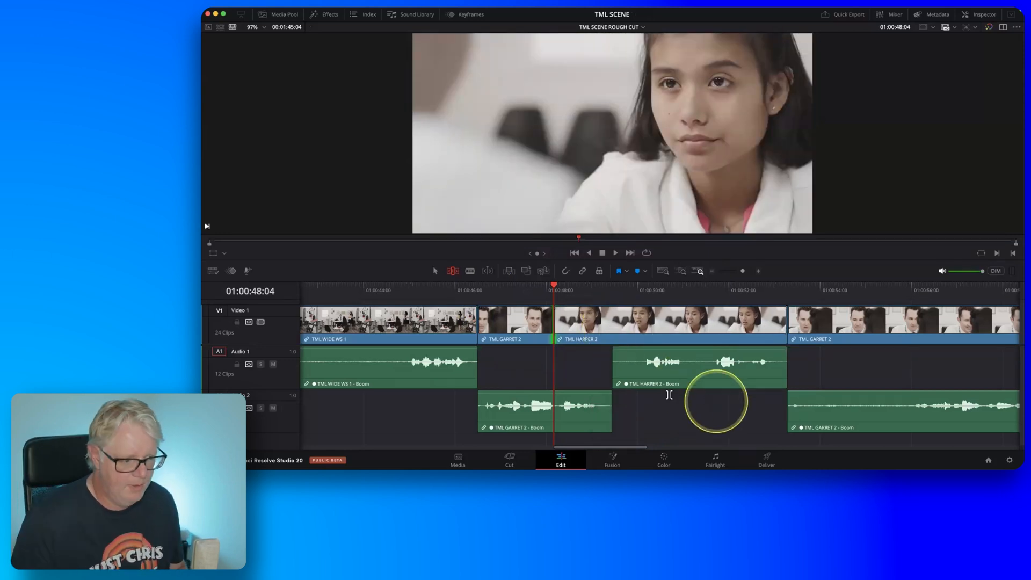
key("fn")
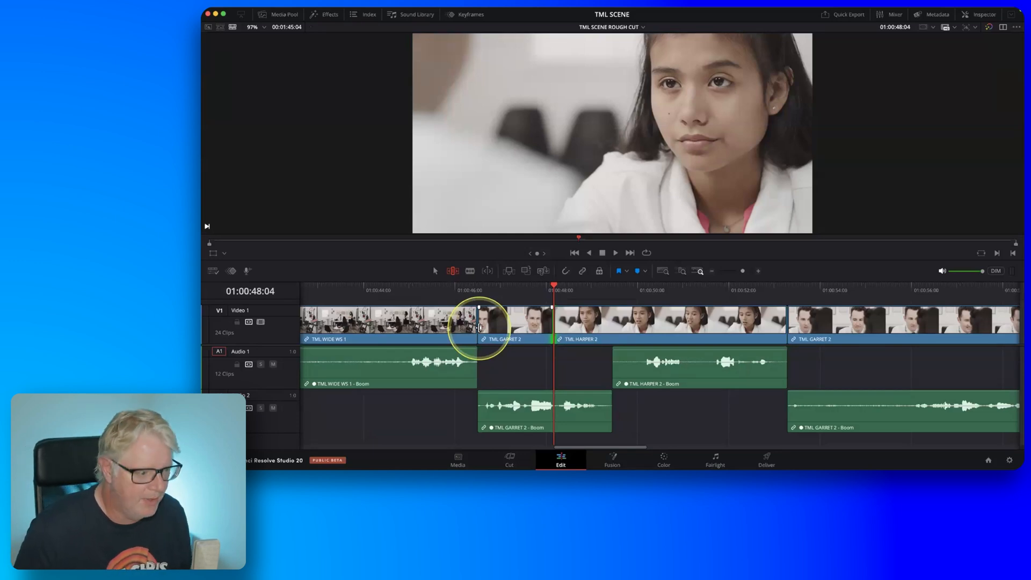
left_click(487, 290)
key("space")
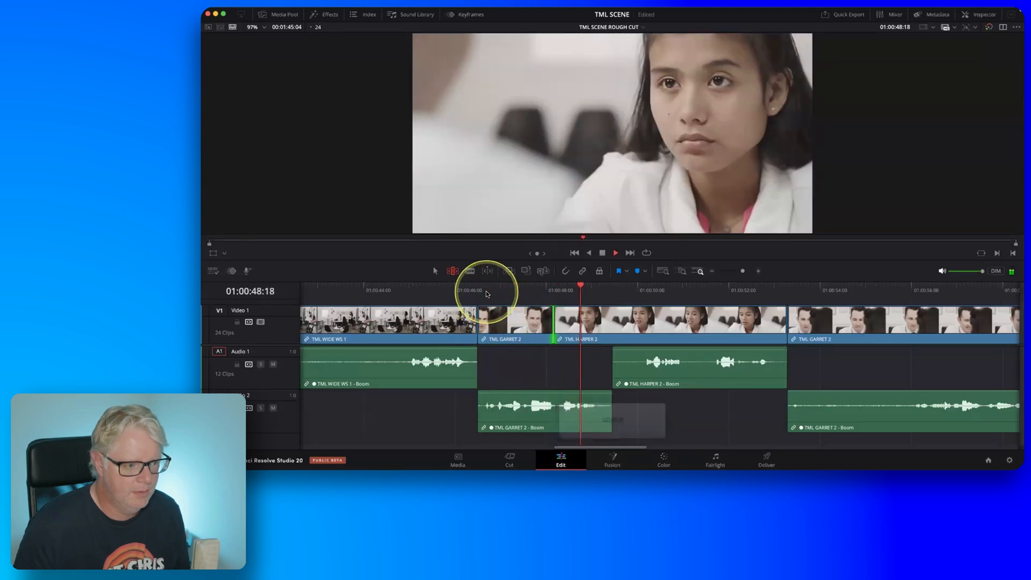
key("space")
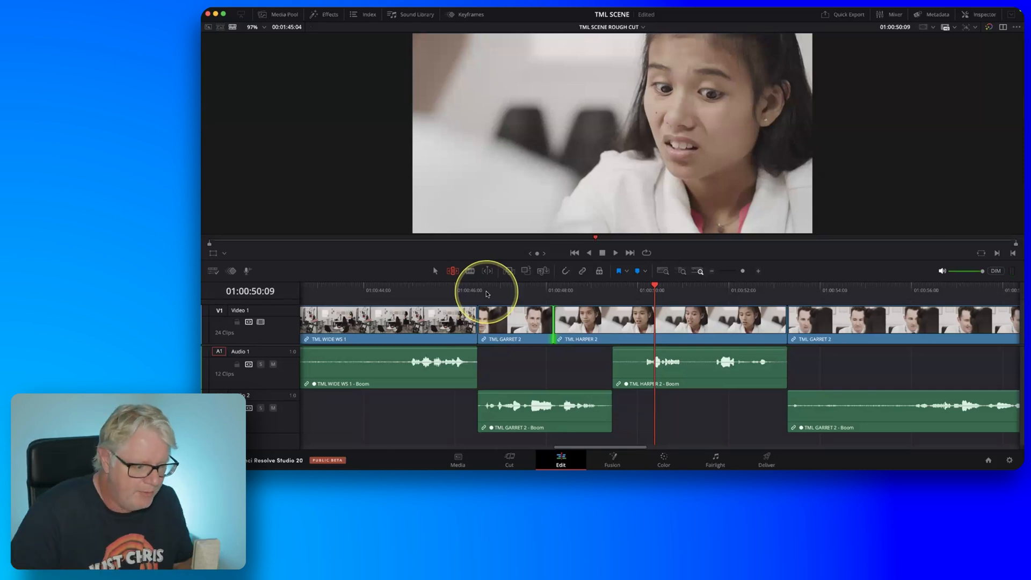
Ripple-trim only the incoming side of the TML HARPER 2 video cut at 01:00:48:04, shortening the clip's head by 9 frames.
key("u")
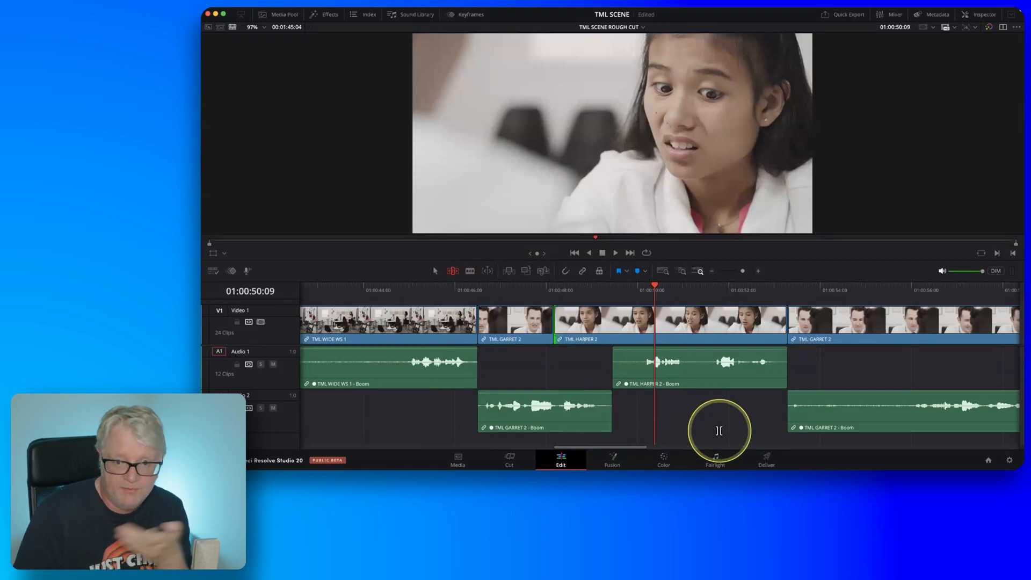
key("comma")
key("comma")
key("comma")
key("comma")
key("comma")
key("comma")
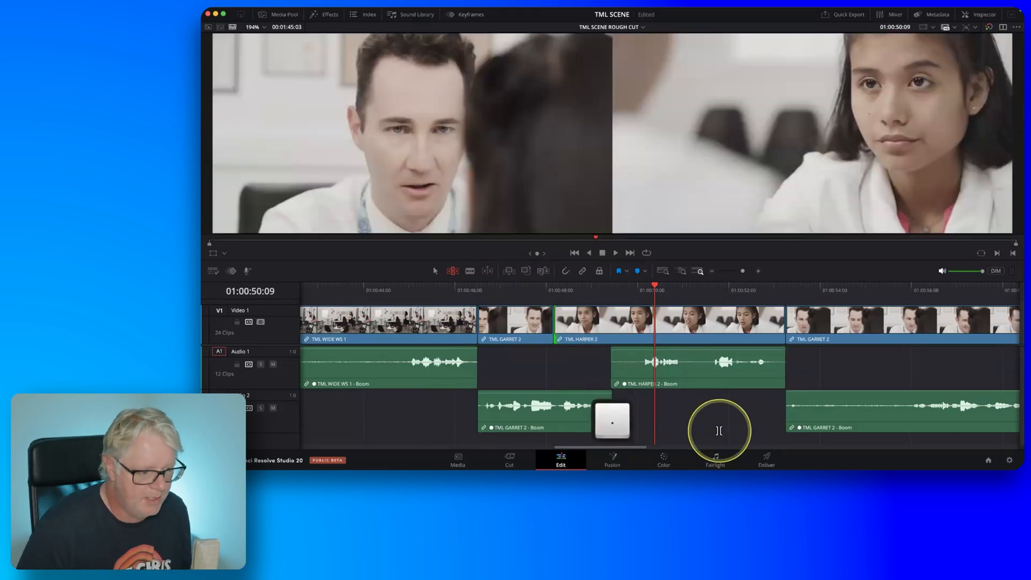
key("comma")
key("comma")
key("comma")
key("comma")
key("comma")
key("comma")
key("comma")
key("comma")
key("comma")
key("comma")
key("comma")
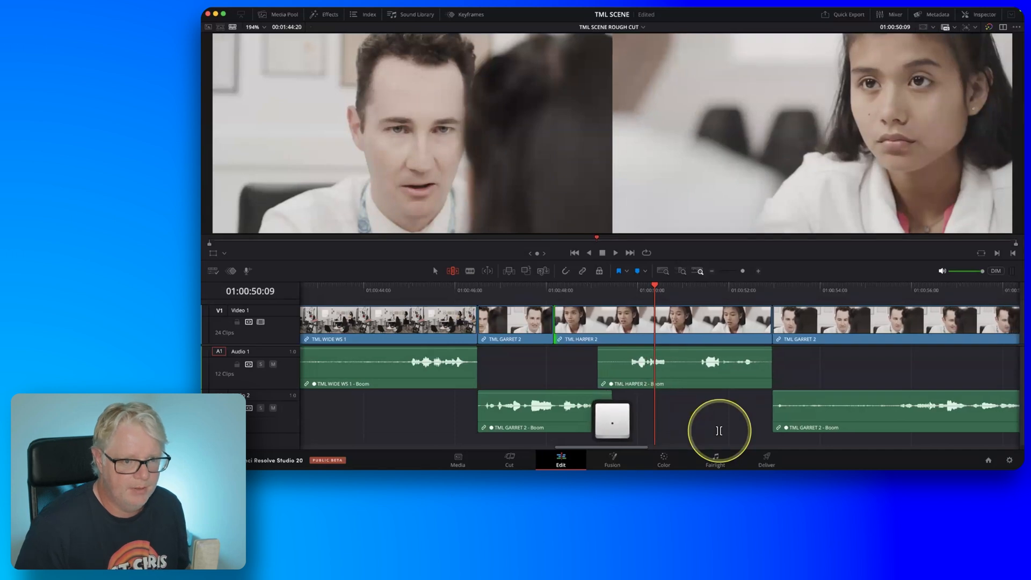
key("period")
key("period")
key("period")
key("period")
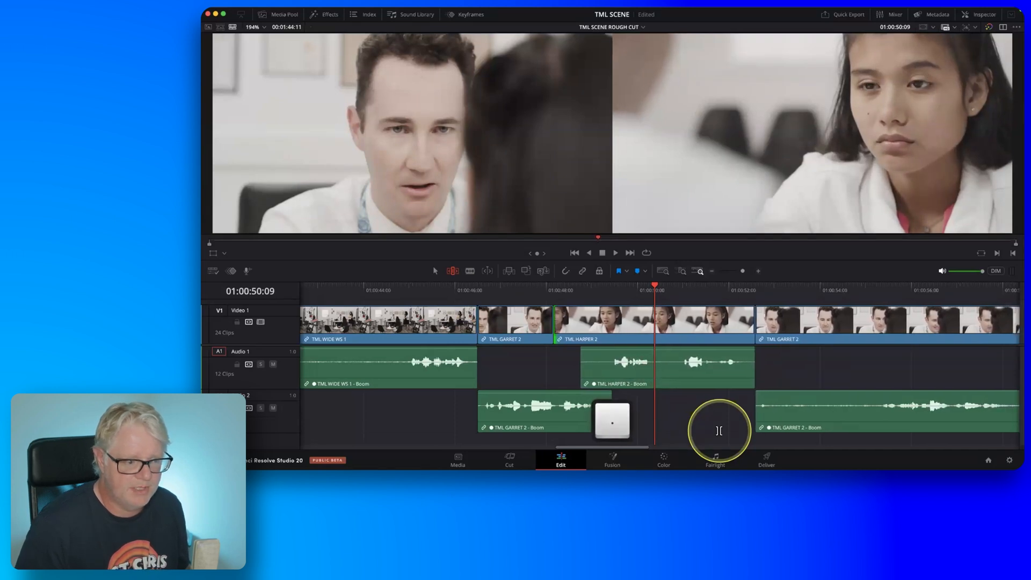
key("comma")
key("comma")
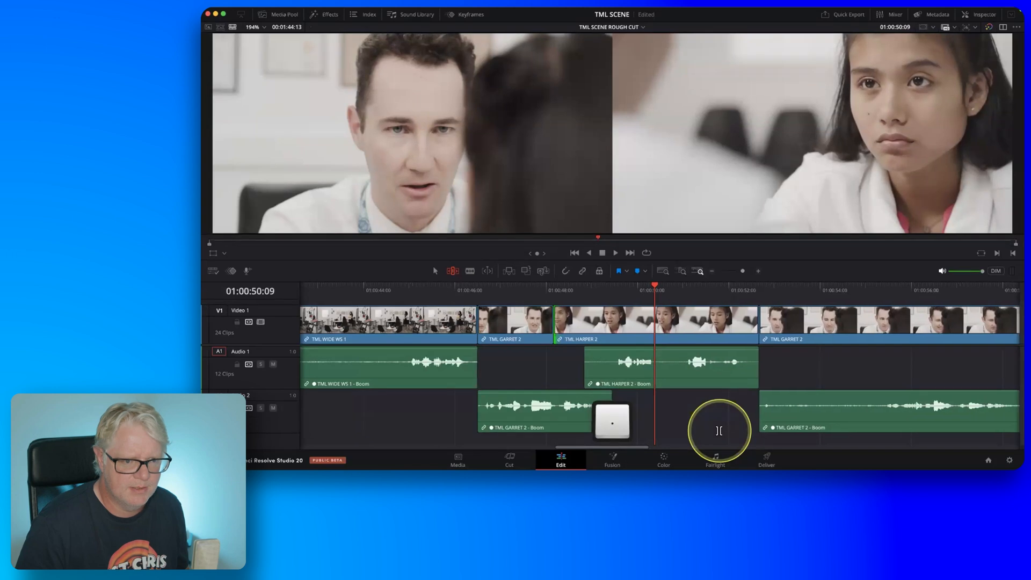
key("period")
key("period")
key("period")
key("period")
key("period")
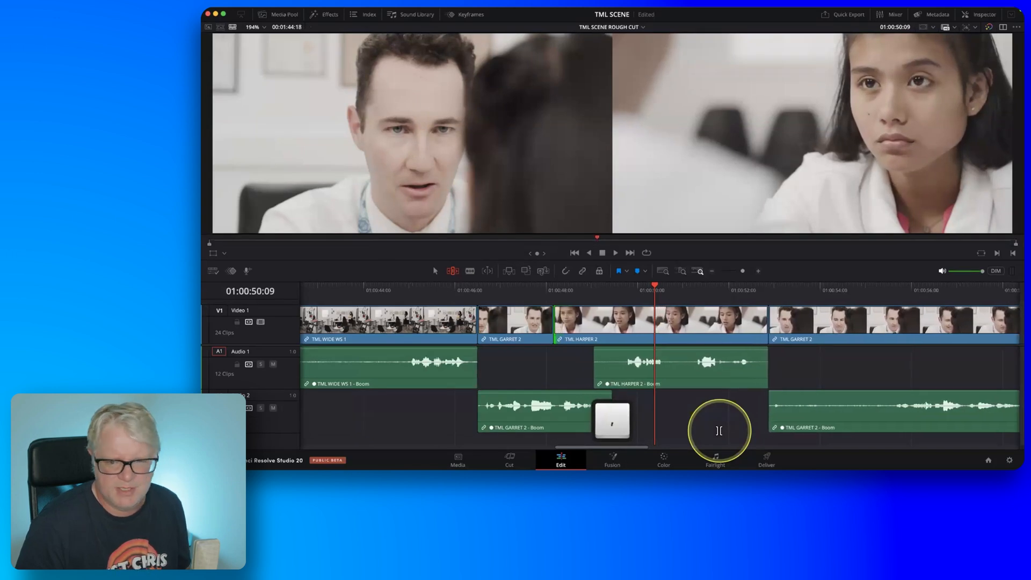
key("period")
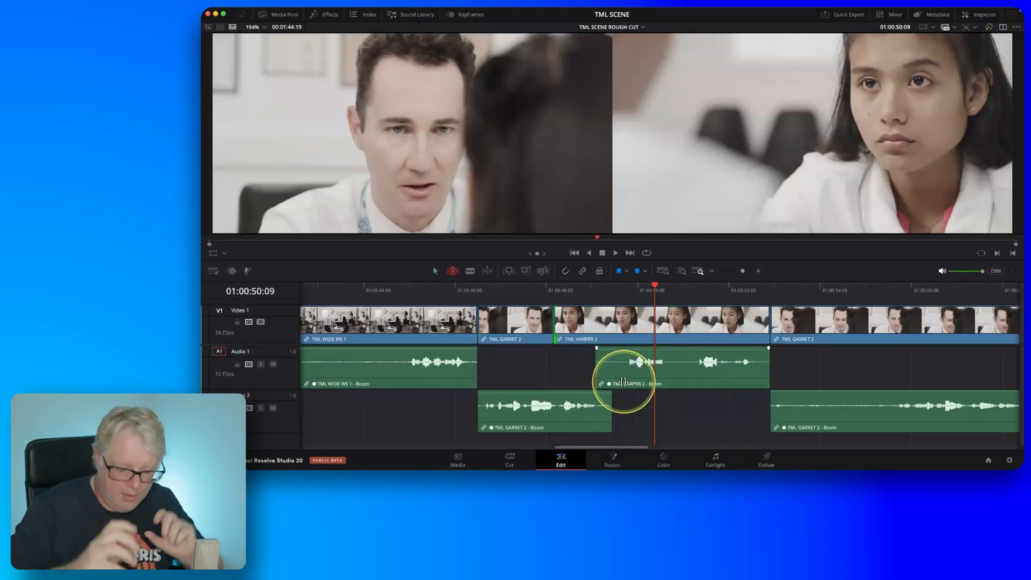
Play back from the start of TML GARRET 2 at 01:00:46:14 through TML HARPER 2 into the following clip to check the trim.
left_click_drag(494, 288, 481, 288)
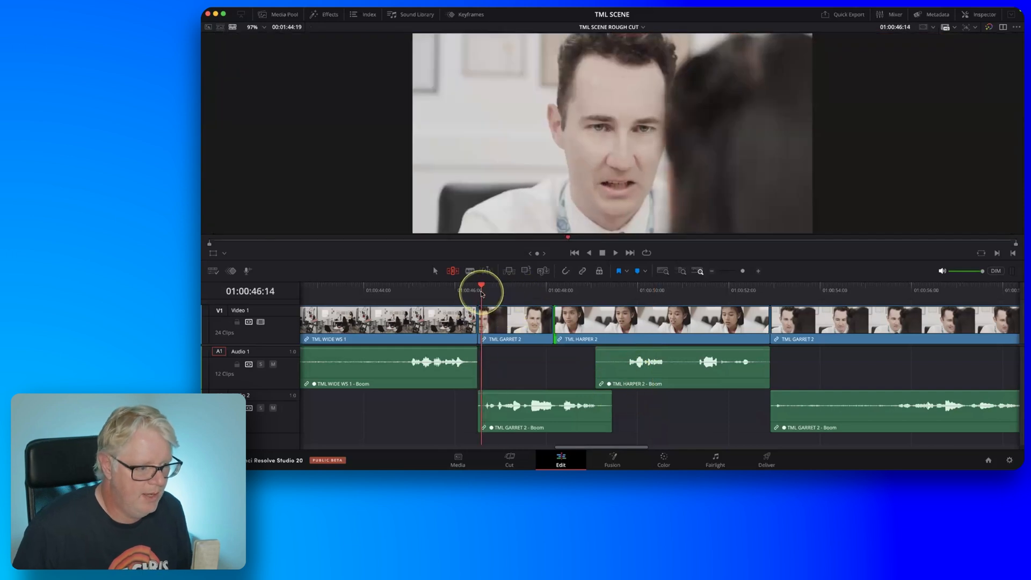
key("space")
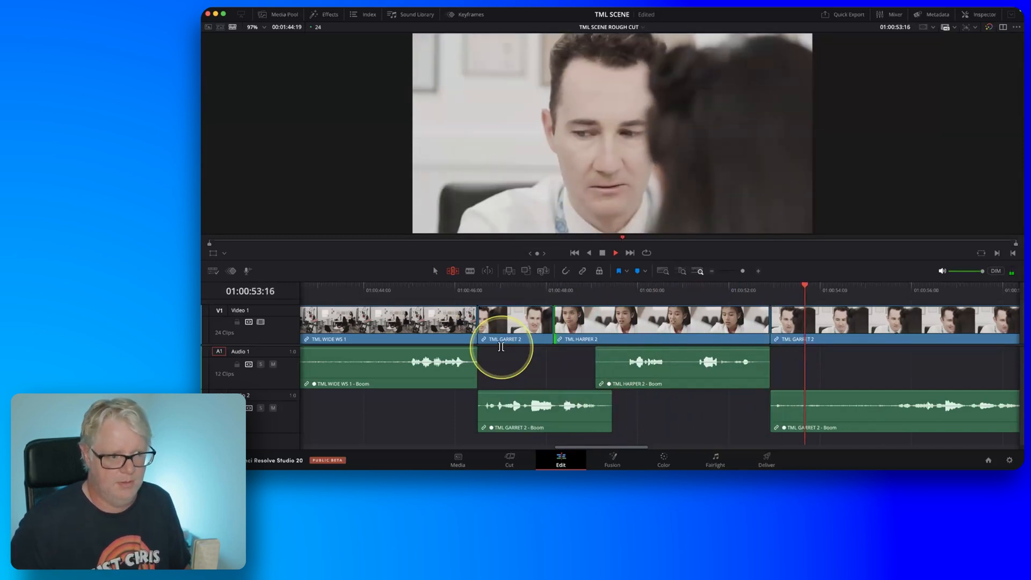
key("space")
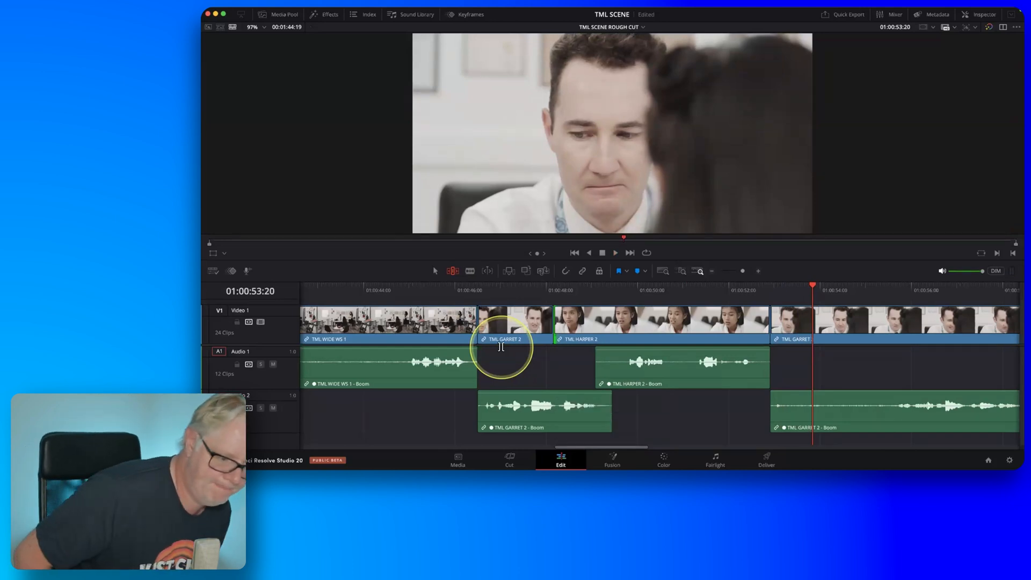
Find the end of the TML HARPER 2 line and roll only its video cut to the next TML GARRET 2 back to 01:00:51:21.
scroll(626, 351, "right", 5)
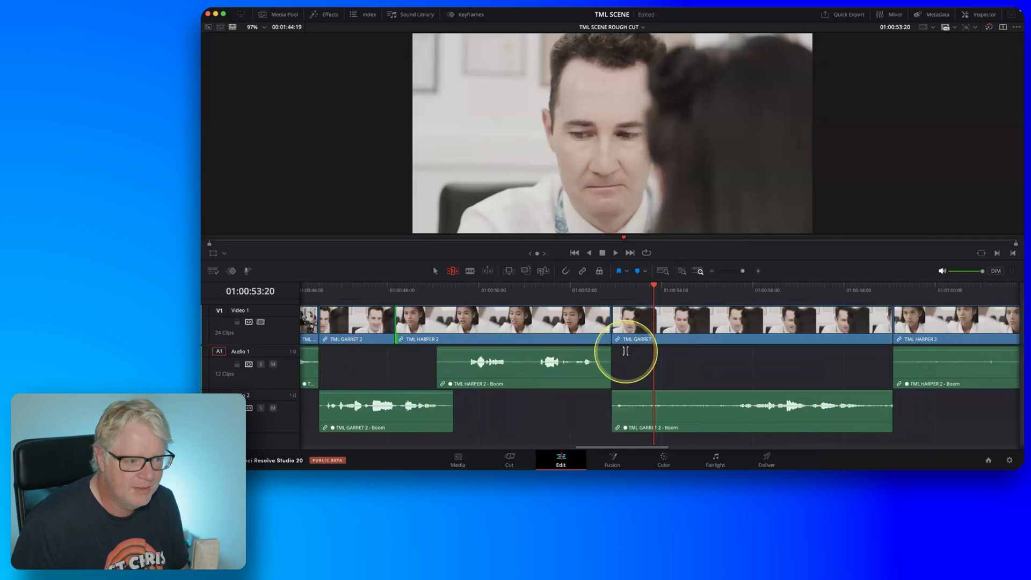
left_click(446, 289)
key("space")
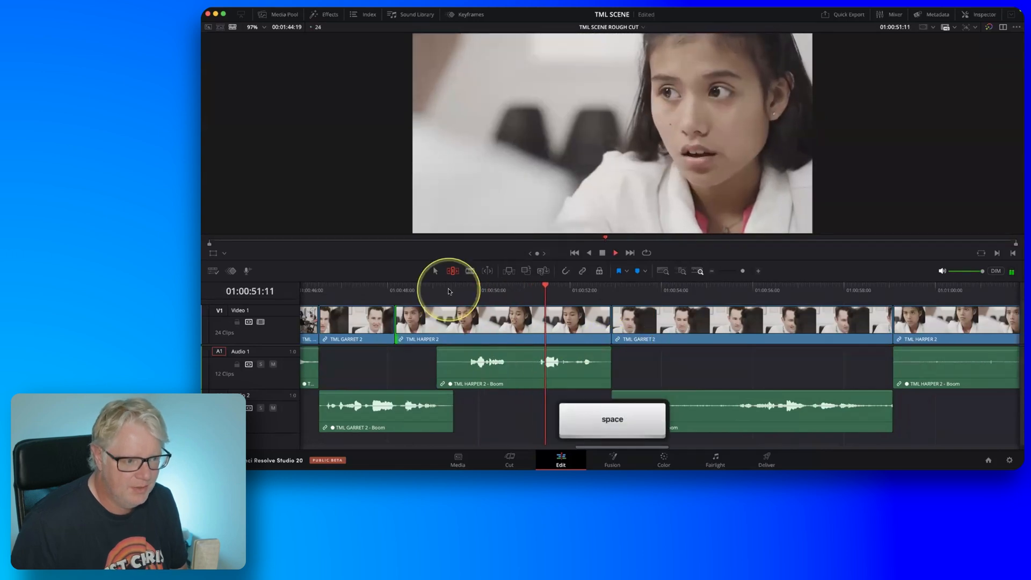
key("space")
left_click_drag(585, 294, 565, 288)
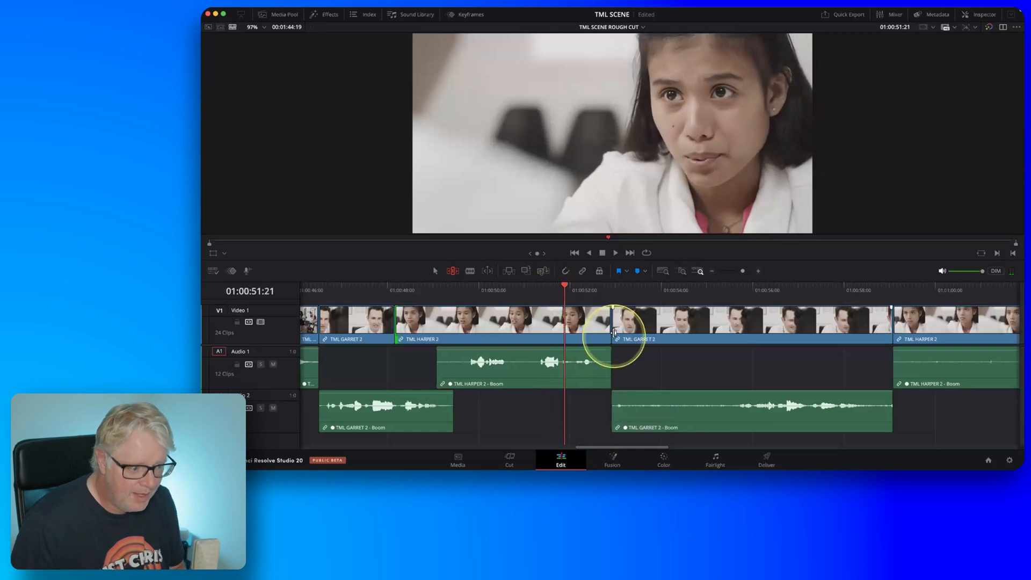
left_click(614, 333)
key("e")
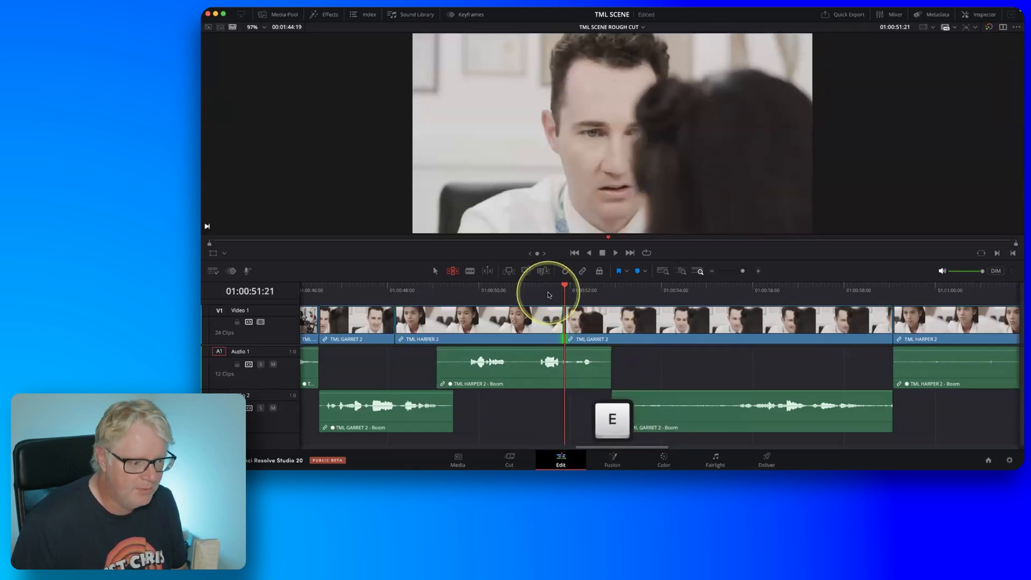
Play back the rolled cut from TML HARPER 2 into TML GARRET 2 to judge the length of the reaction.
left_click(476, 293)
key("space")
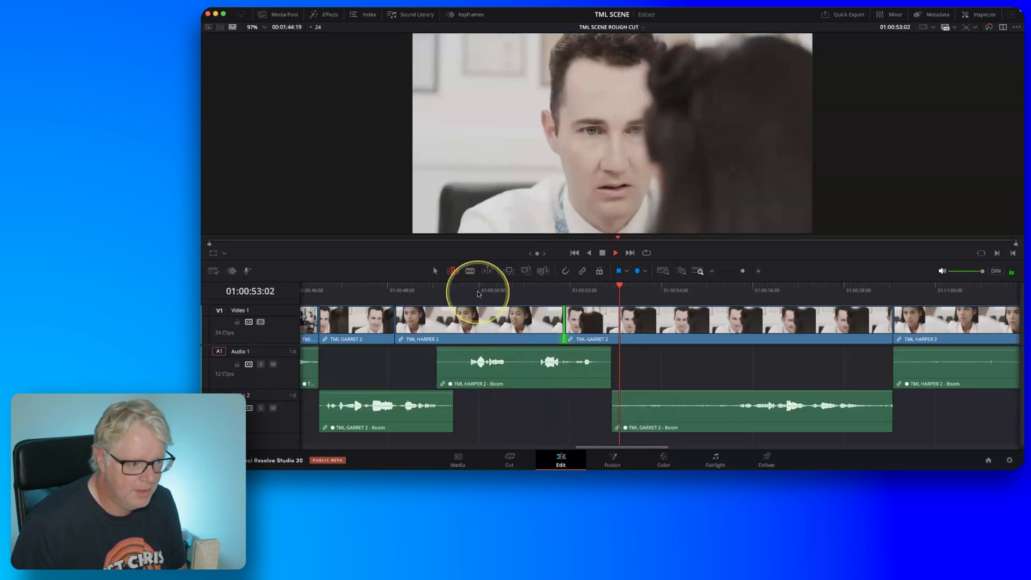
key("space")
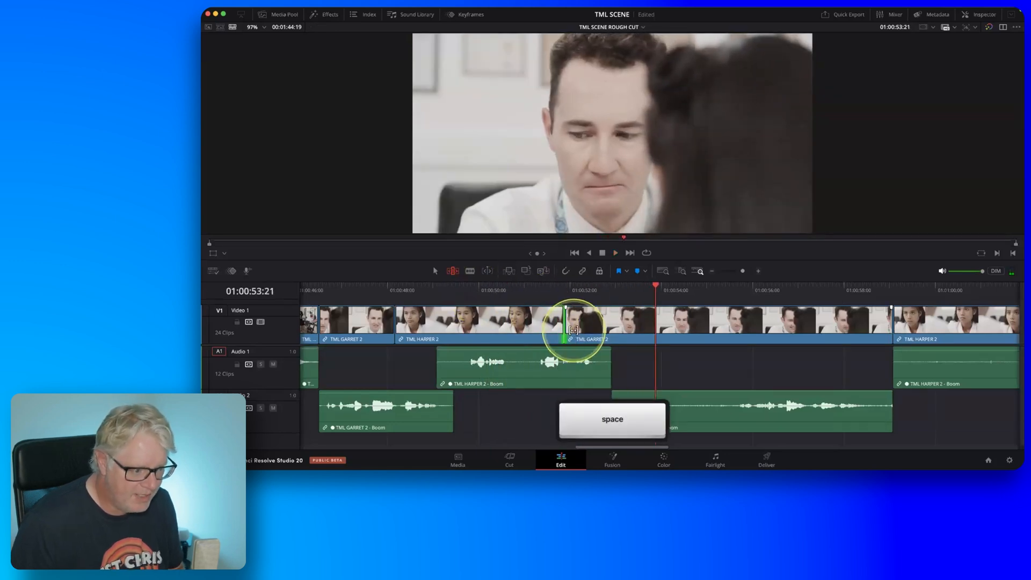
Ripple-trim only the incoming side of the TML GARRET 2 video cut at 01:00:51:21, extending the clip's head by 20 frames.
key("u")
key("comma")
key("comma")
key("comma")
key("comma")
key("comma")
key("comma")
key("comma")
key("comma")
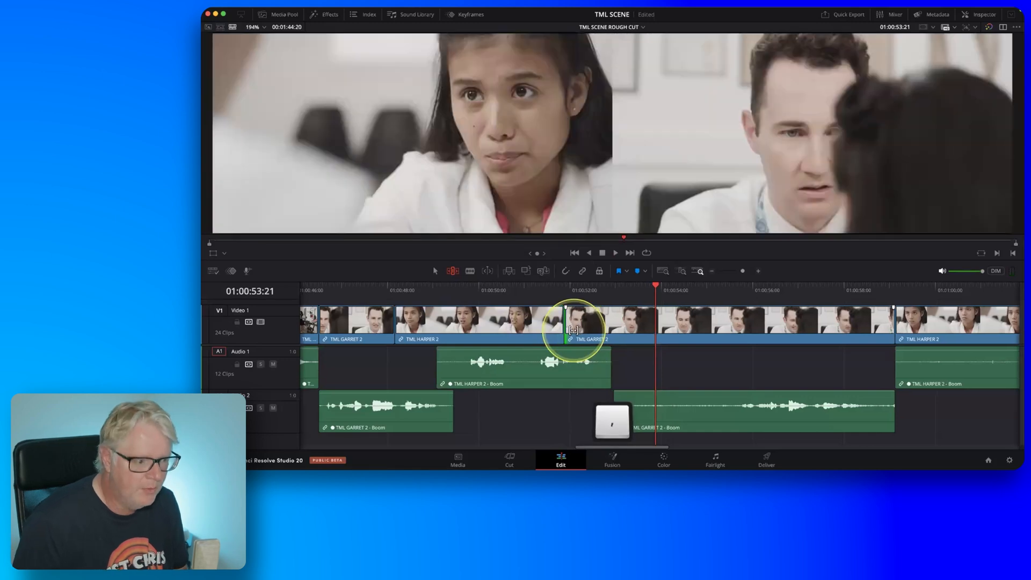
key("period")
key("period")
key("period")
key("period")
key("period")
key("period")
key("period")
key("period")
key("period")
key("period")
key("period")
key("period")
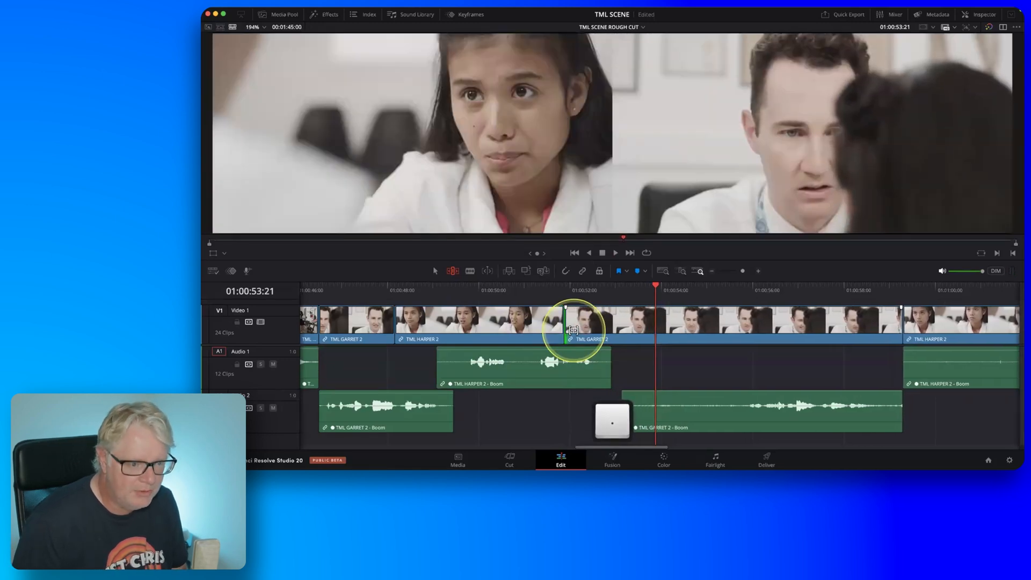
key("comma")
key("comma")
key("comma")
key("comma")
key("comma")
key("comma")
key("comma")
key("comma")
key("comma")
key("comma")
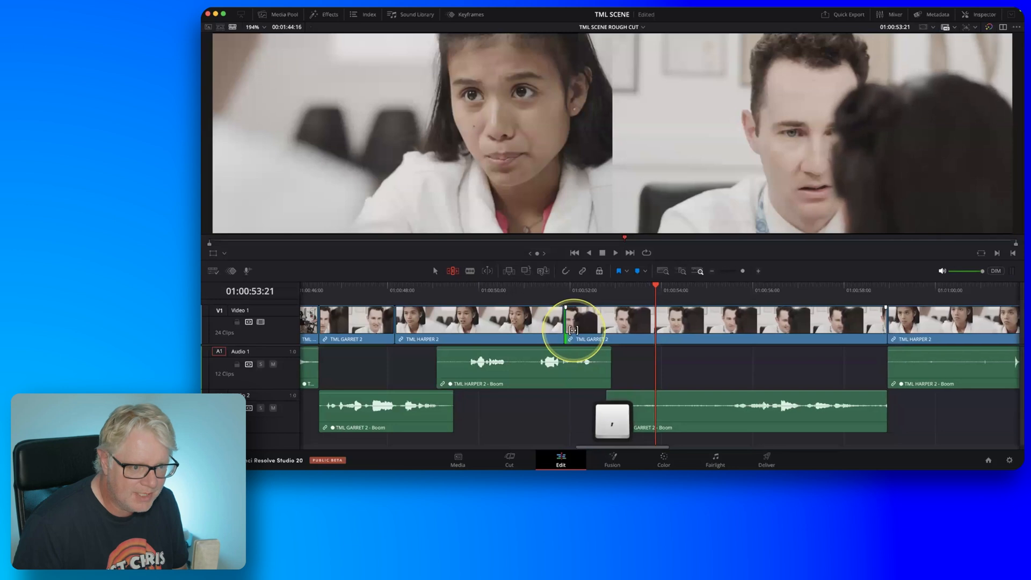
key("comma")
key("comma")
key("comma")
key("comma")
key("comma")
key("comma")
key("comma")
key("comma")
key("comma")
key("comma")
key("comma")
key("comma")
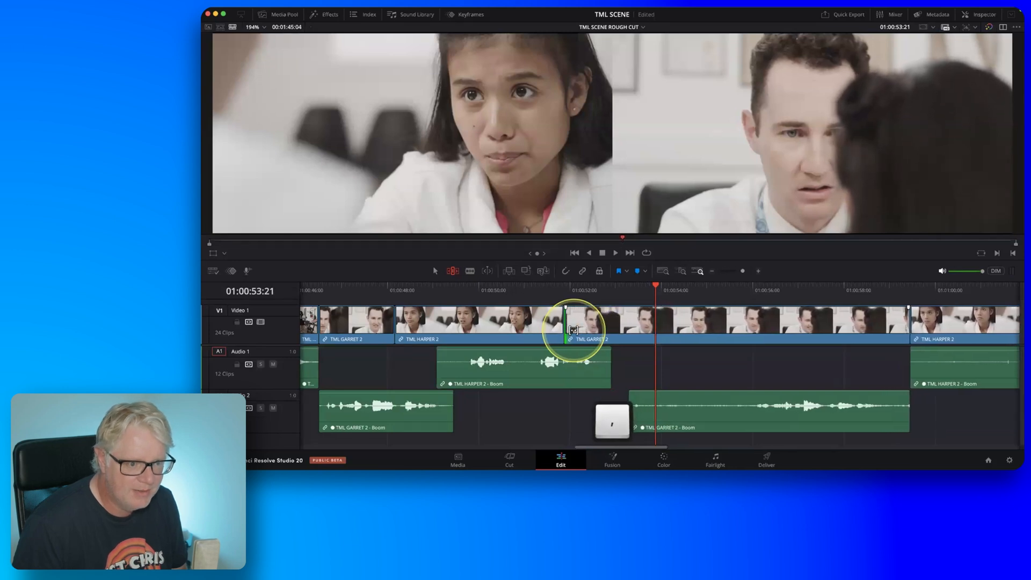
key("comma")
key("comma")
key("comma")
key("comma")
key("comma")
key("comma")
key("comma")
key("comma")
key("comma")
key("comma")
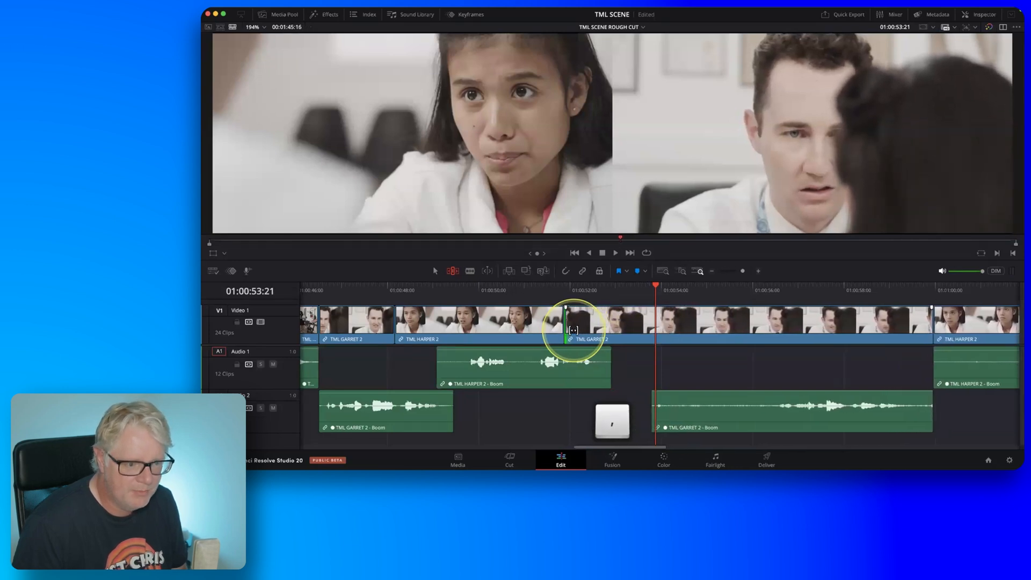
key("period")
key("period")
key("period")
key("period")
key("period")
key("period")
key("period")
key("period")
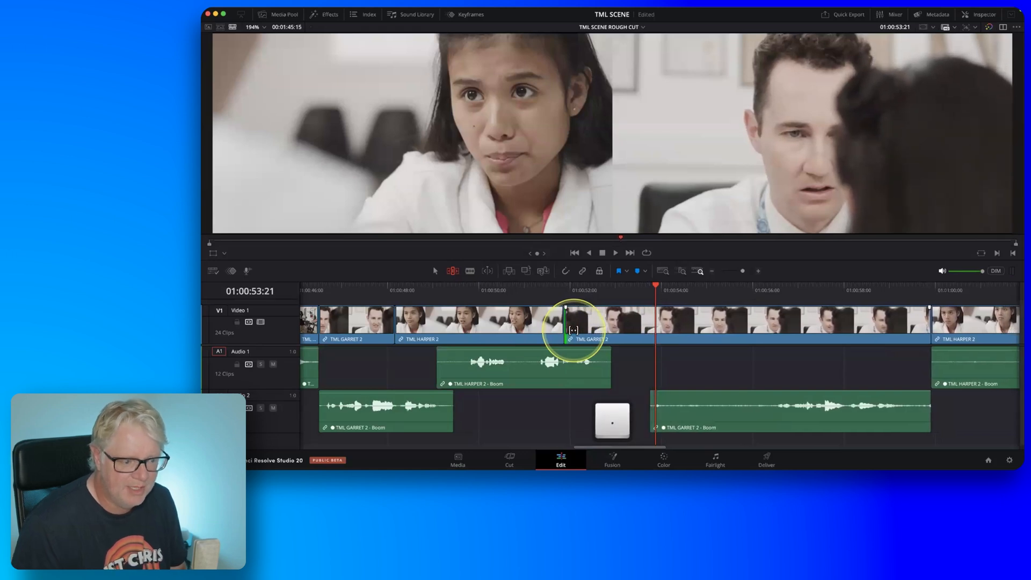
Play back from 01:00:49:05 in TML HARPER 2 to the end of TML GARRET 2 to check the longer pause.
left_click(443, 288)
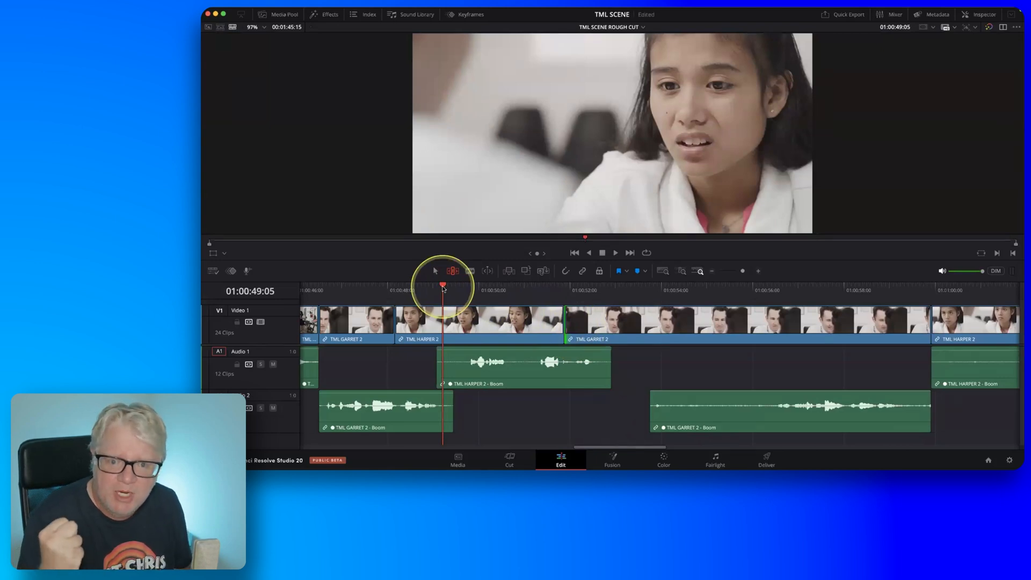
key("space")
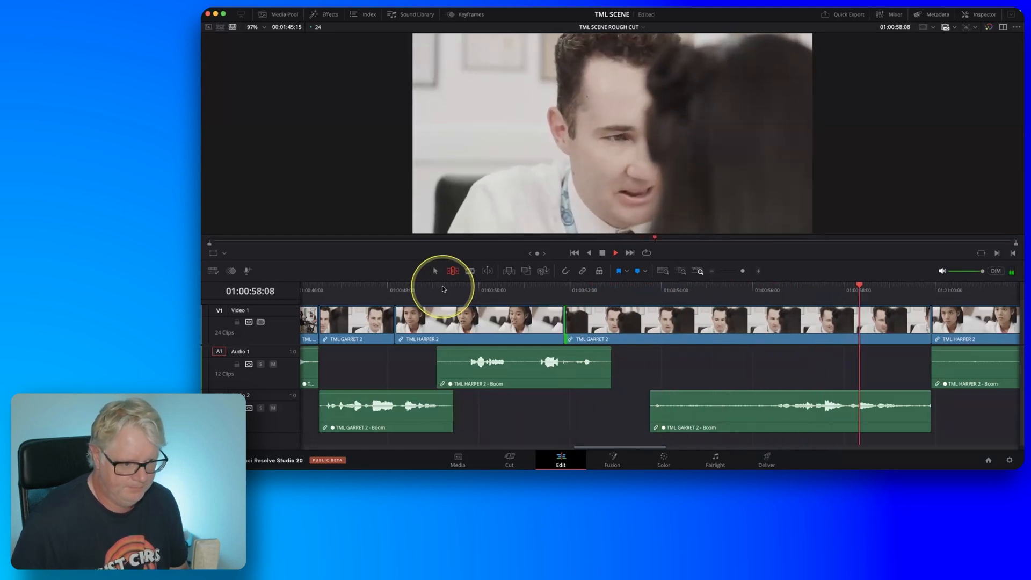
key("space")
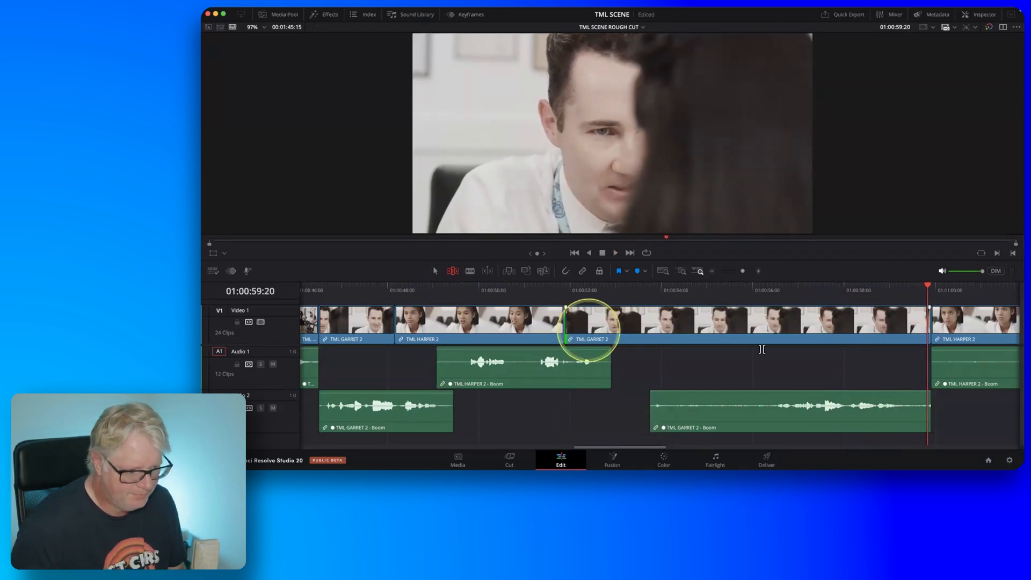
scroll(759, 350, "right", 5)
scroll(761, 349, "right", 2)
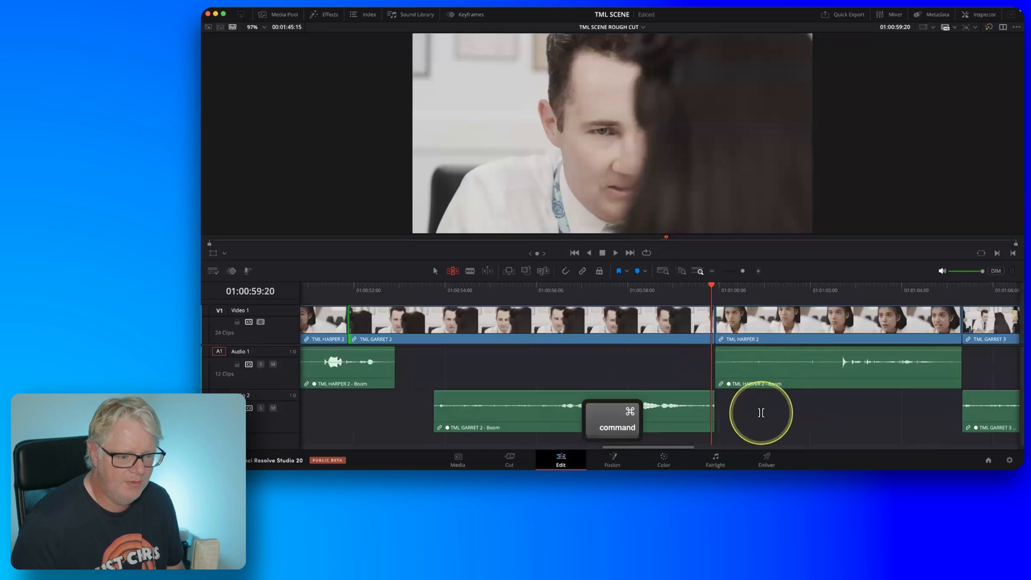
scroll(761, 412, "right", 3)
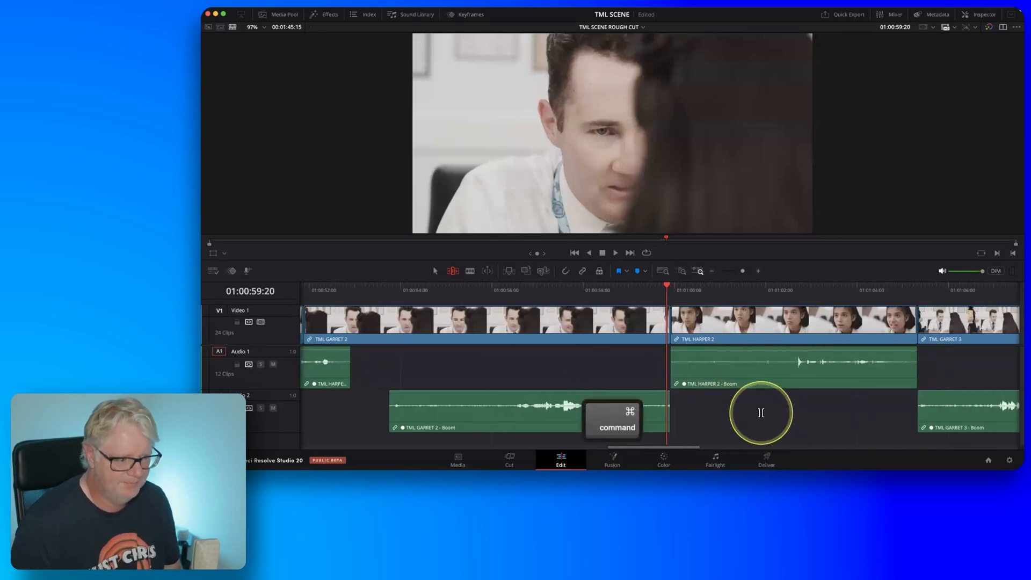
scroll(761, 412, "left", 2)
scroll(761, 412, "left", 1)
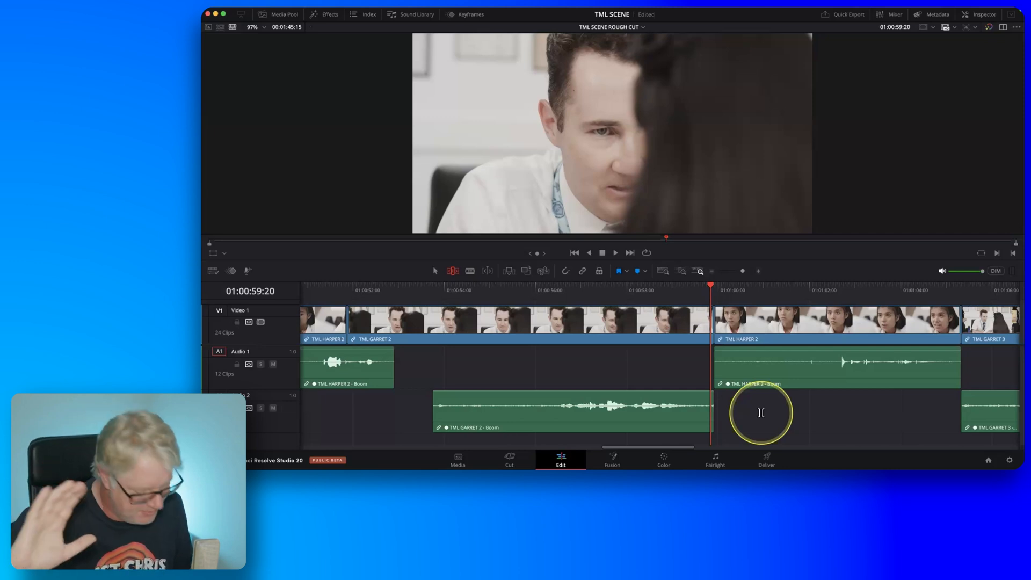
scroll(761, 412, "down", 4)
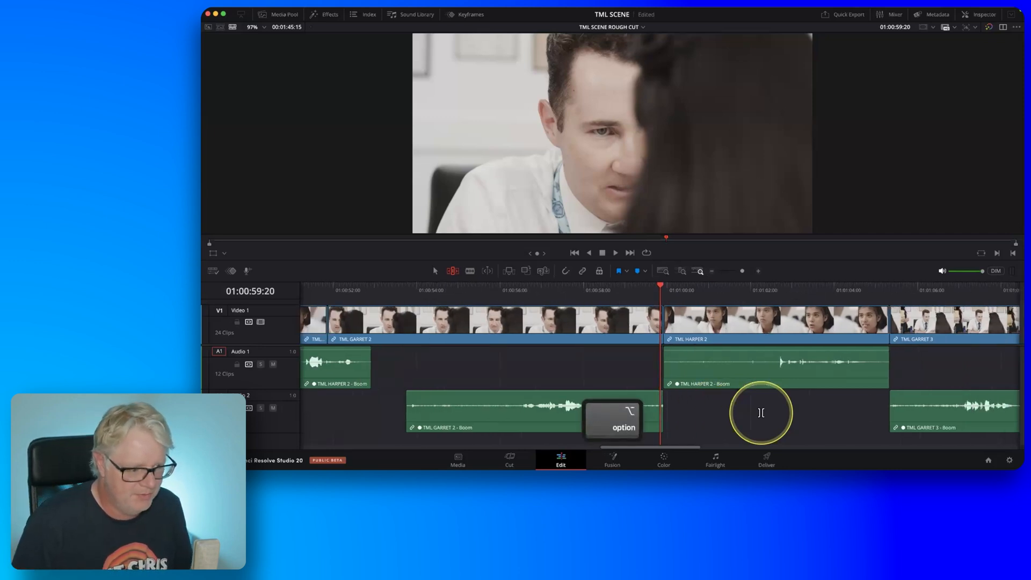
scroll(760, 412, "left", 2)
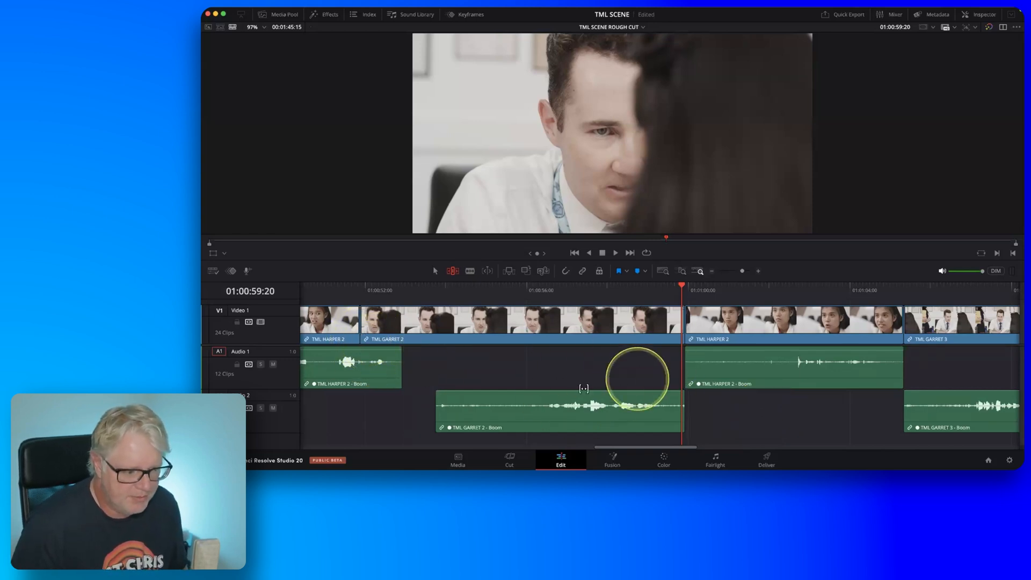
Play back the end of the TML GARRET 2 line across the cut into the next TML HARPER 2 shot.
left_click(518, 288)
key("space")
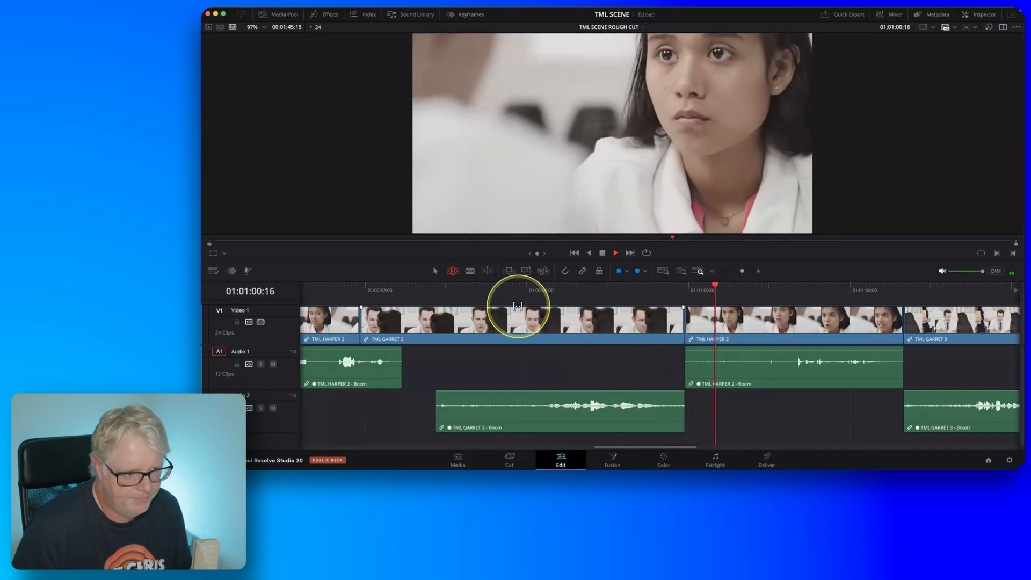
key("space")
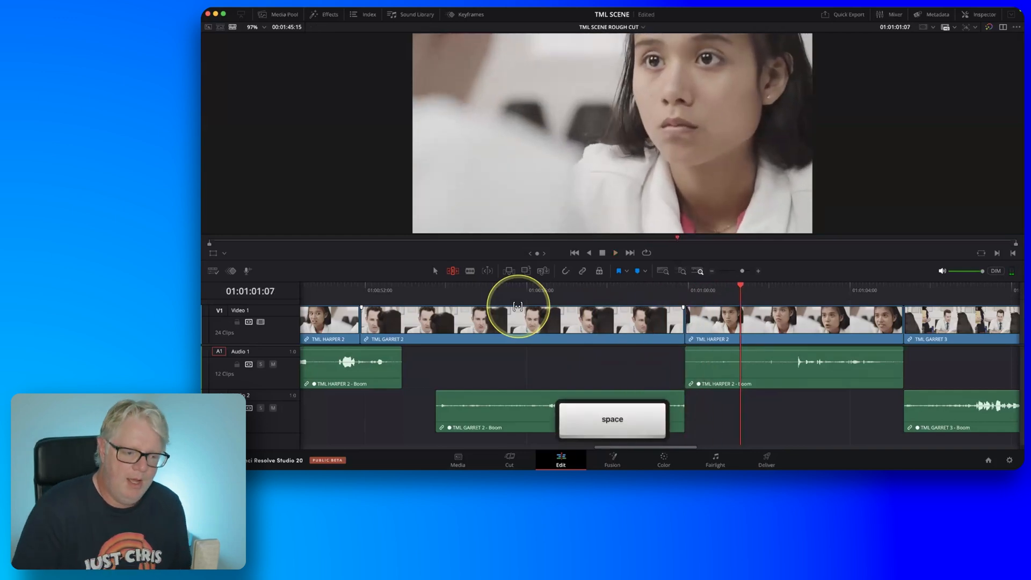
Enable dynamic trim mode and select only the video cut from TML GARRET 2 to TML HARPER 2 at 01:00:59:22 for a roll.
left_click(648, 287)
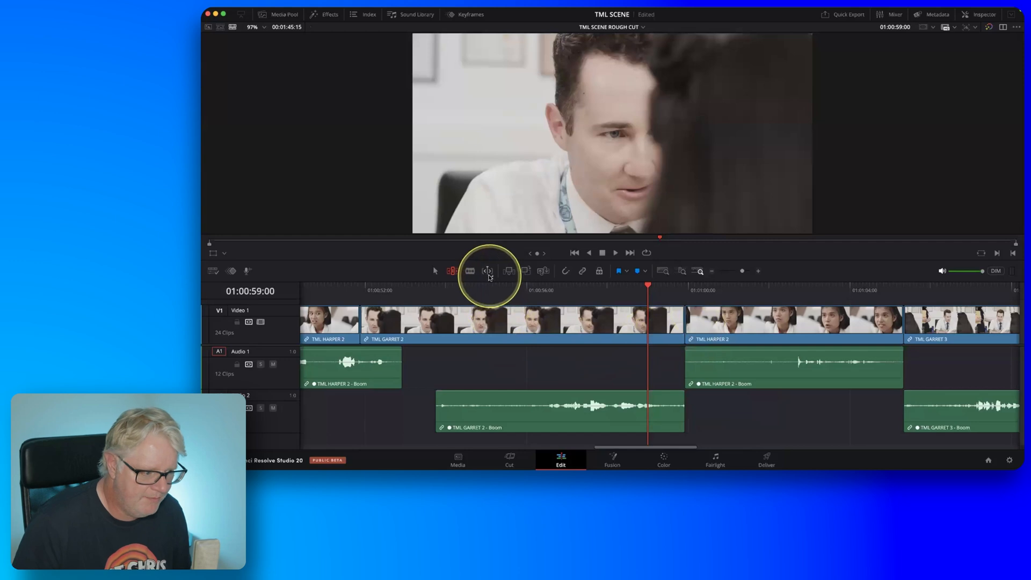
key("fn")
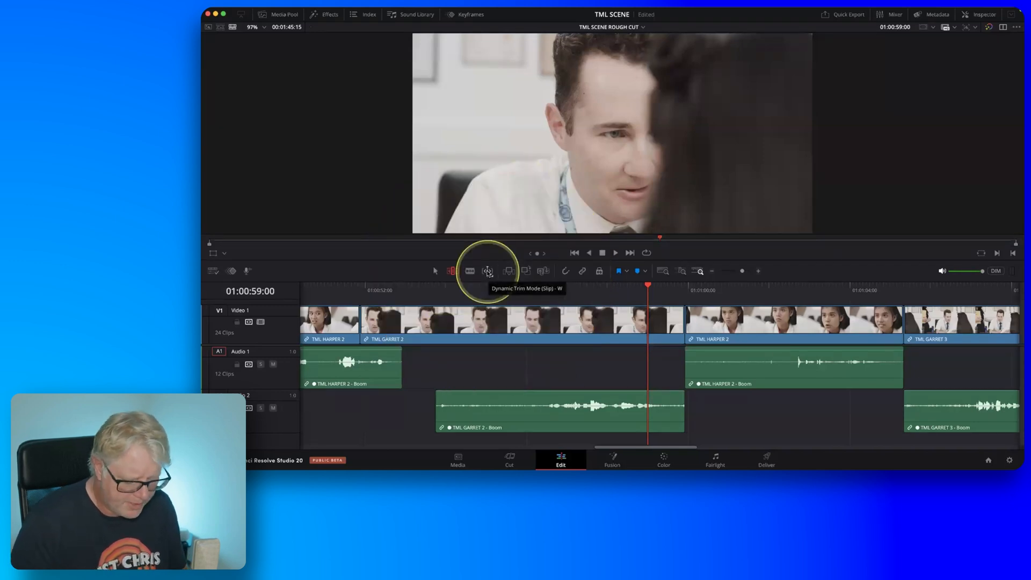
key("w")
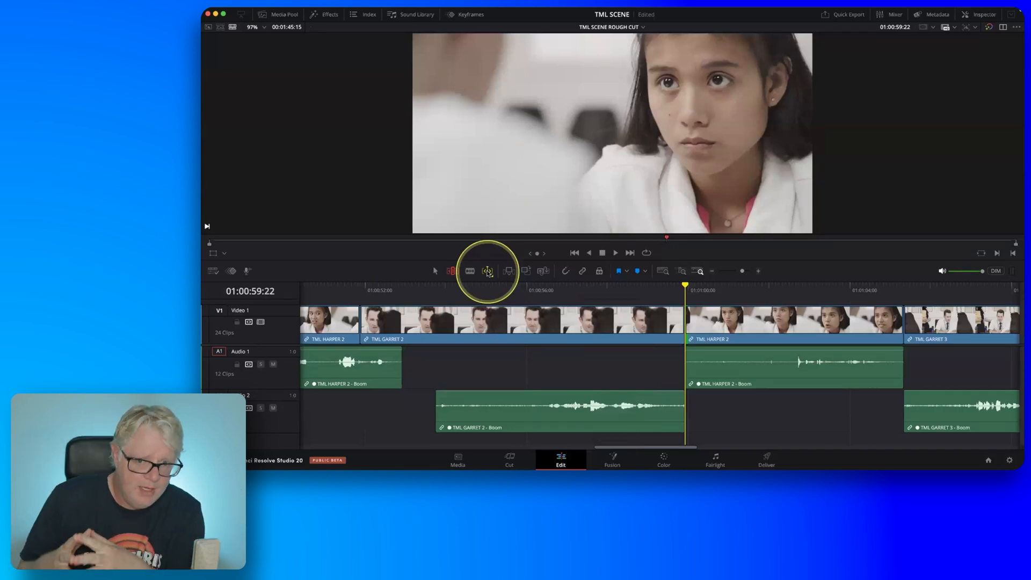
key("fn")
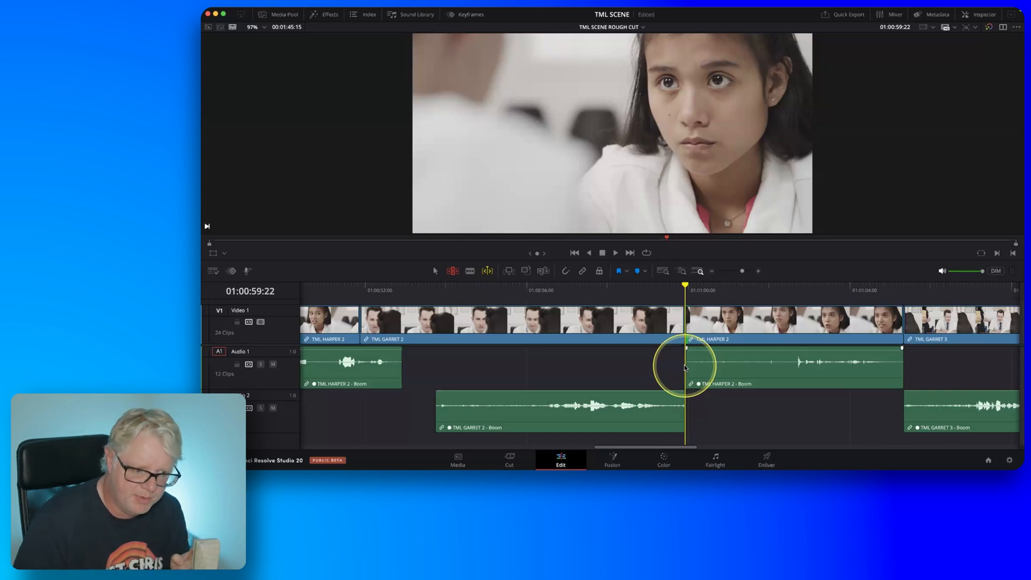
key("space")
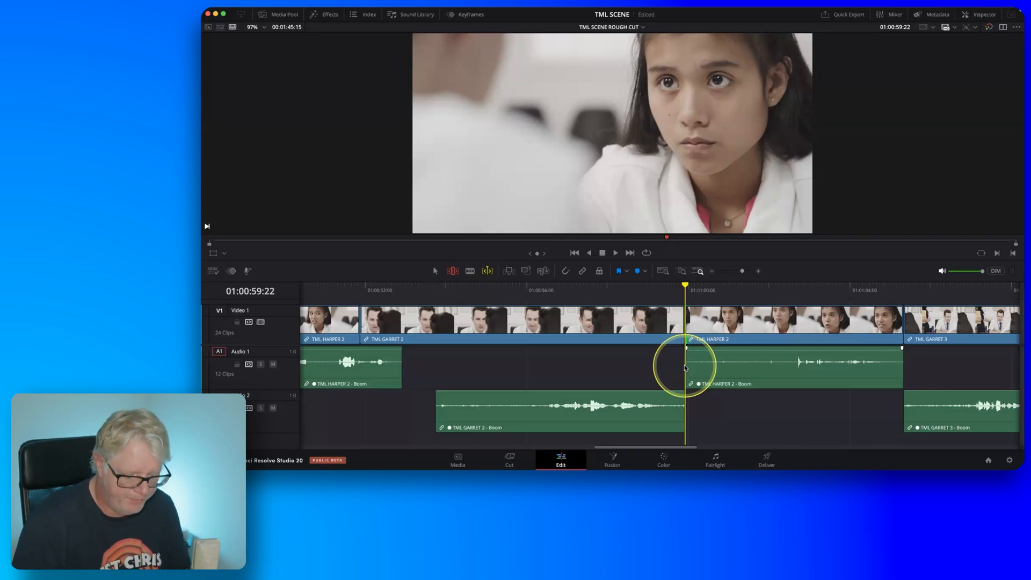
left_click(686, 342)
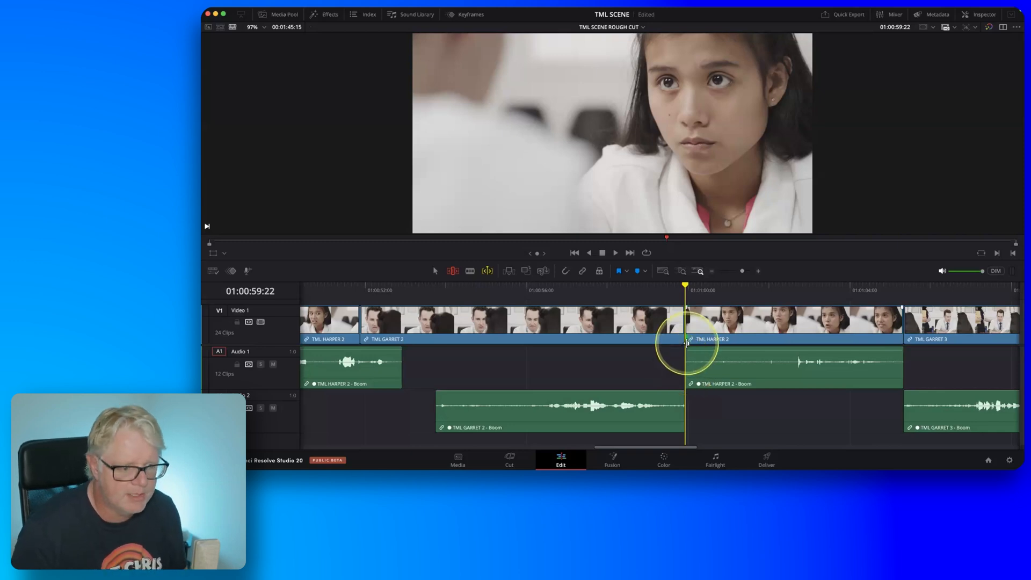
key("u")
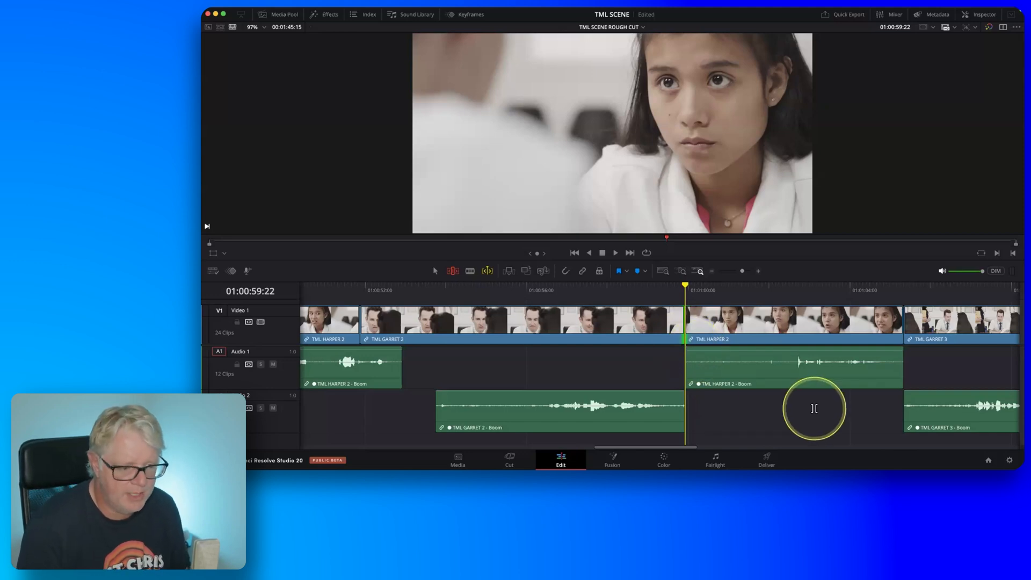
Dynamically roll the video cut between TML GARRET 2 and TML HARPER 2 back to 01:00:58:01 and play it back.
key("j")
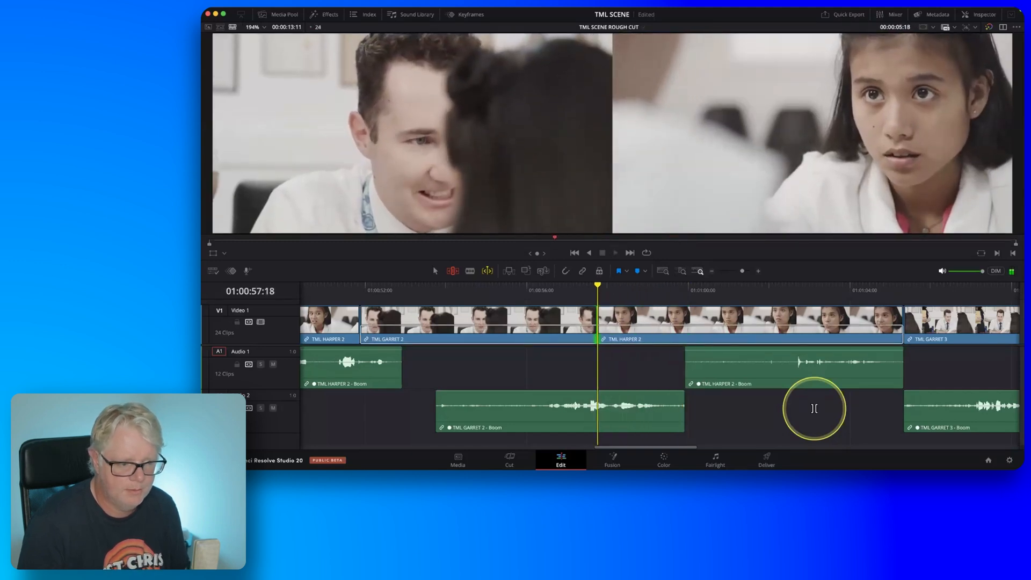
key("l")
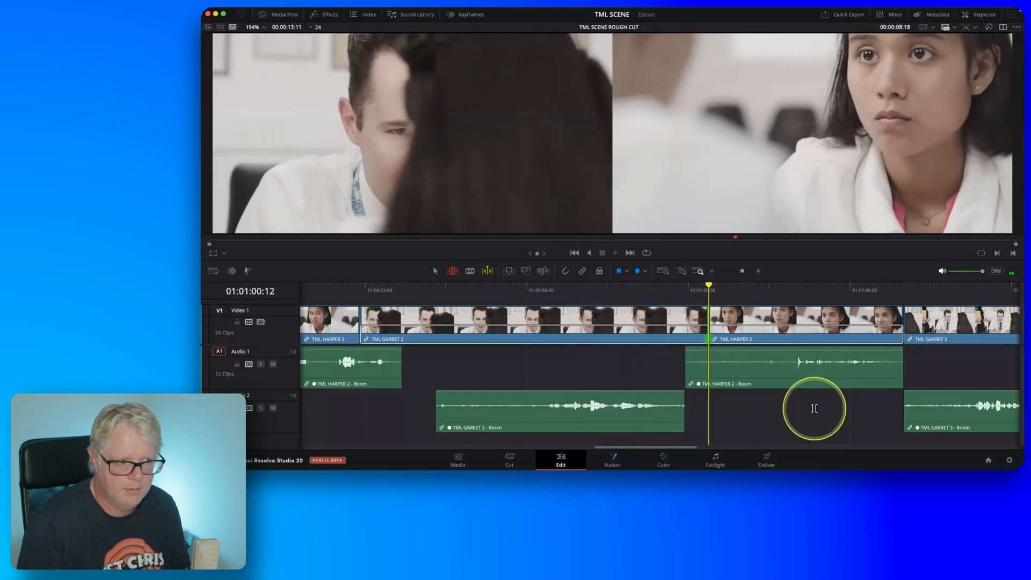
key("j")
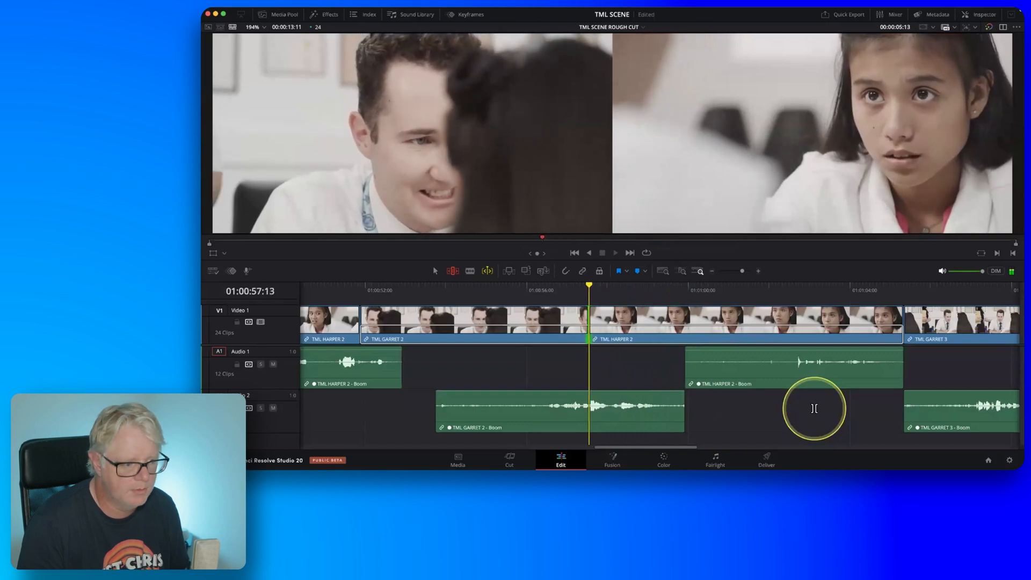
key("k")
key("l")
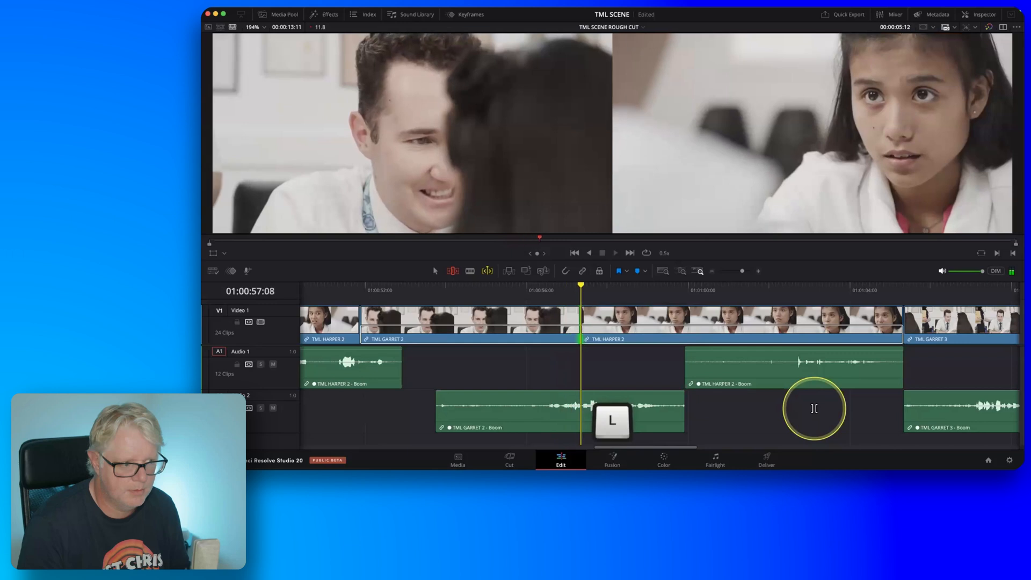
key("k")
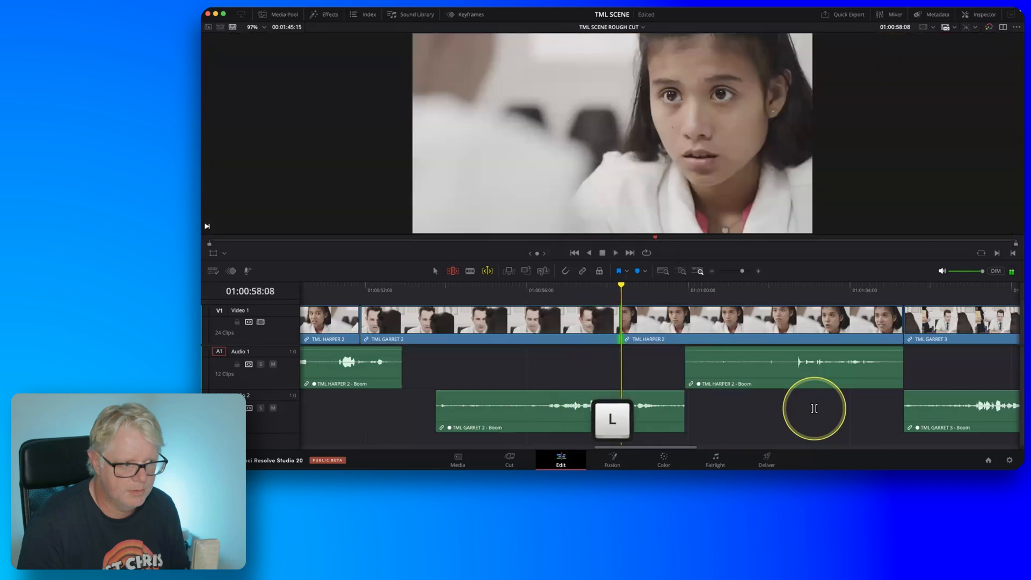
key("j")
key("l")
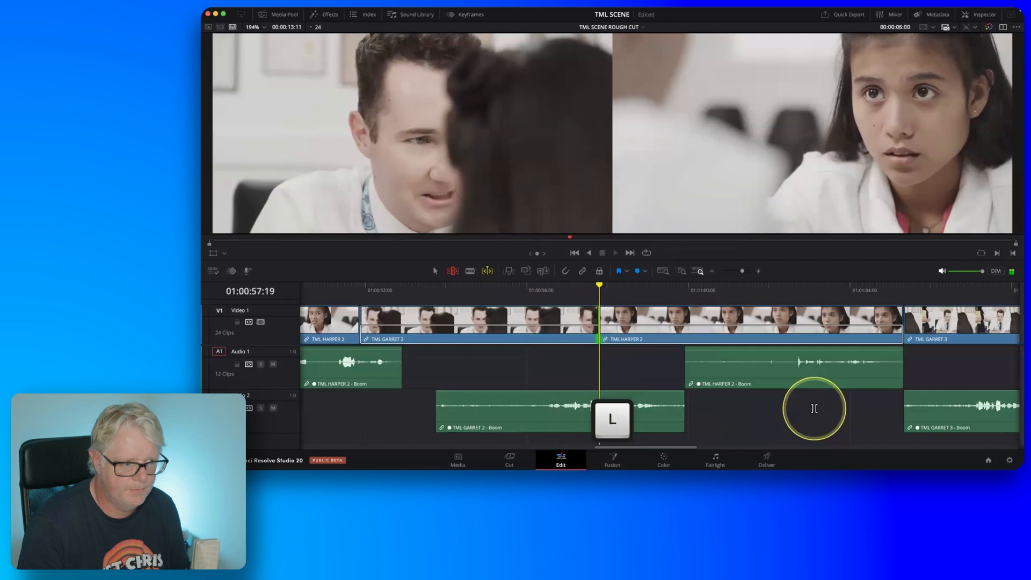
key("k")
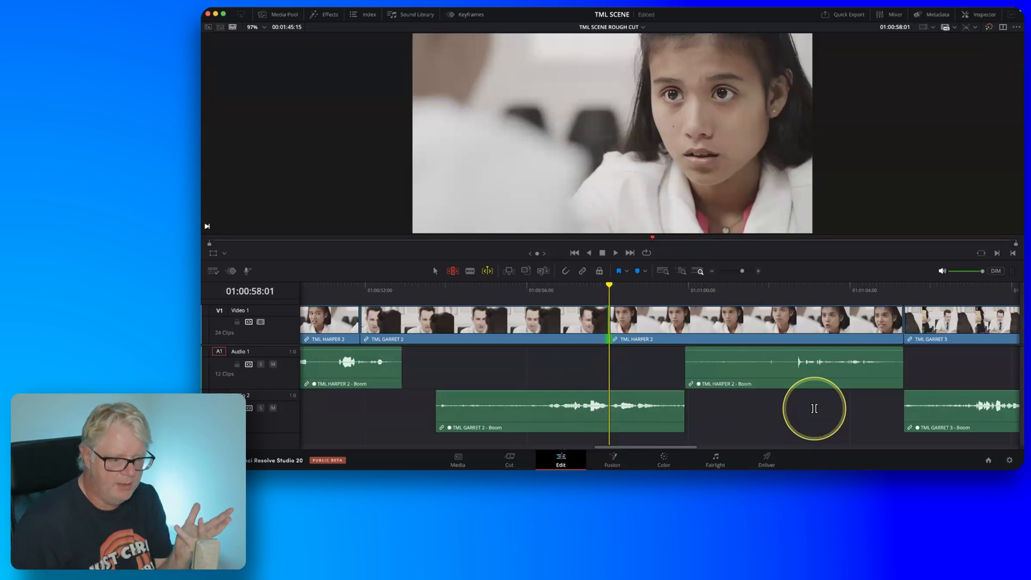
key("space")
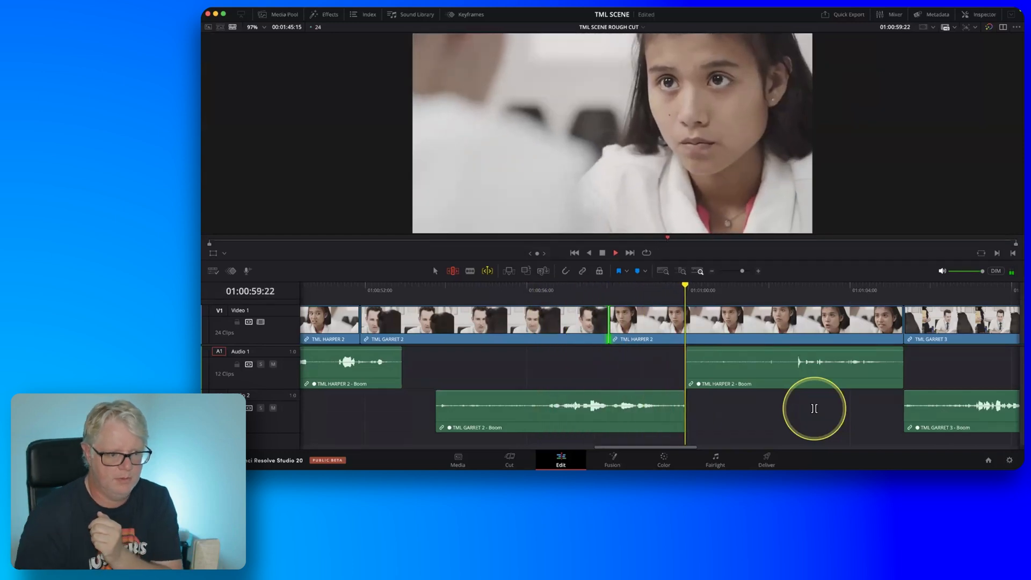
key("space")
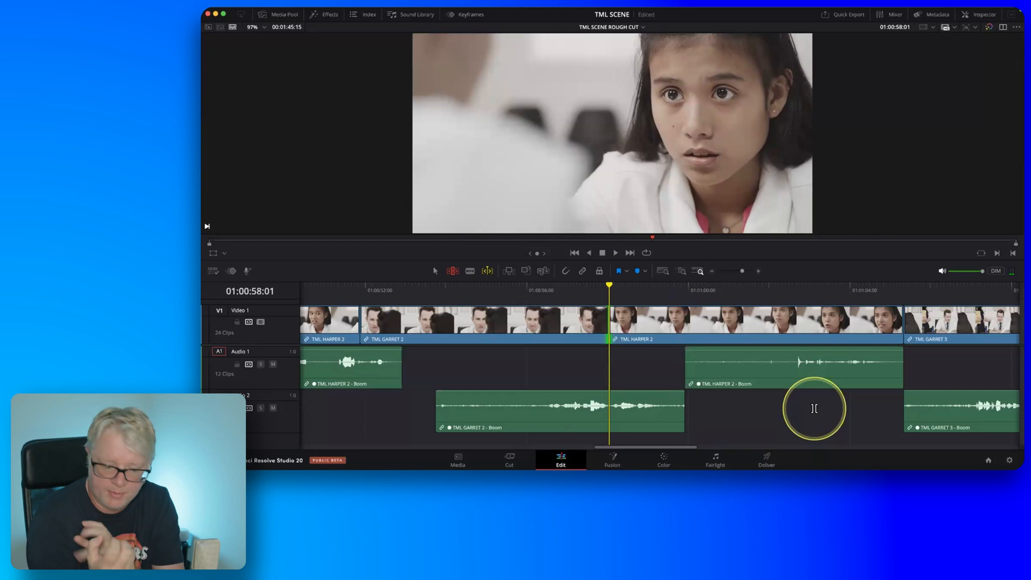
Dynamically ripple-trim about 28 frames off the head of TML HARPER 2 at 01:00:58:01, then review the tighter response.
key("u")
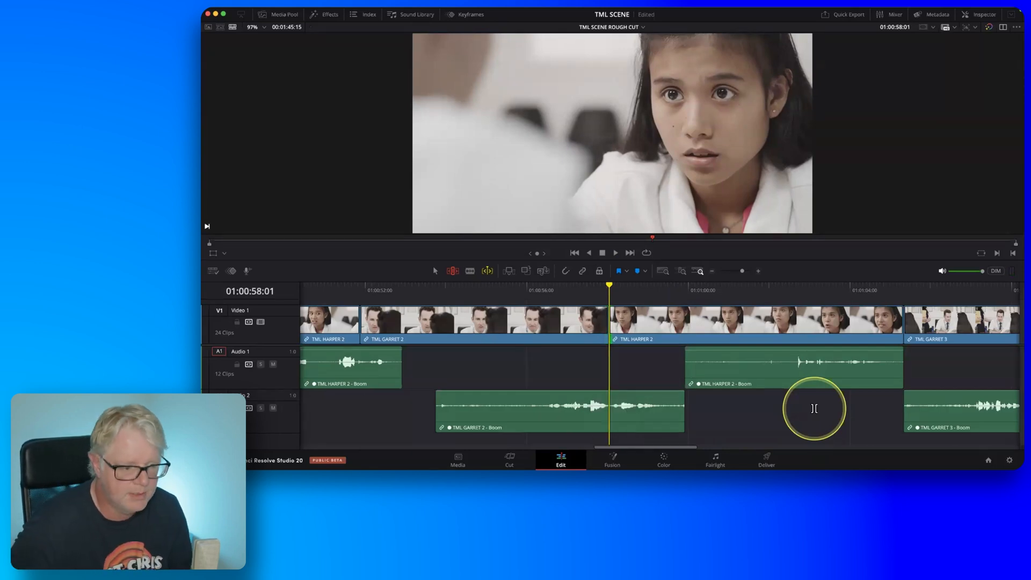
key("j")
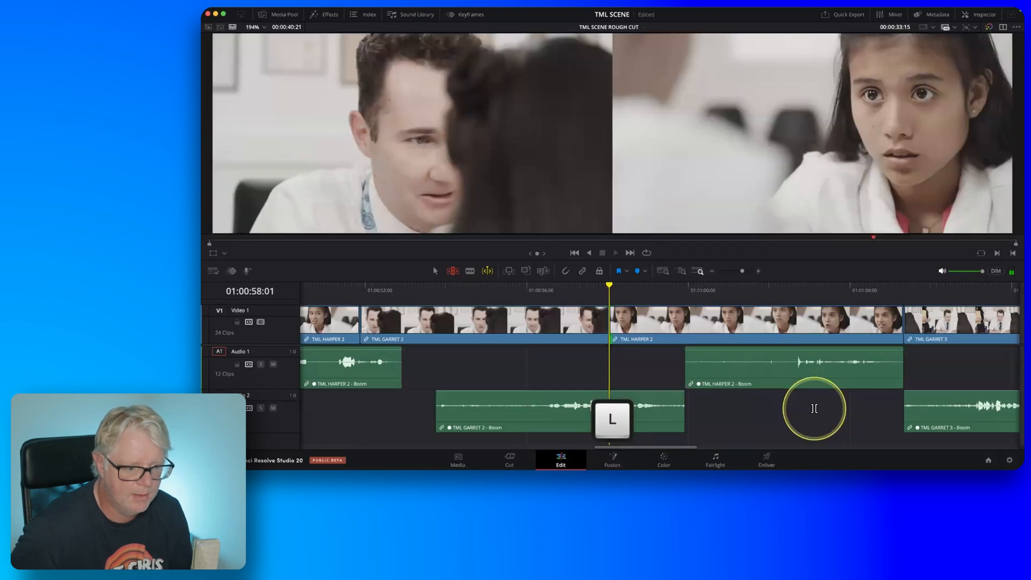
key("l")
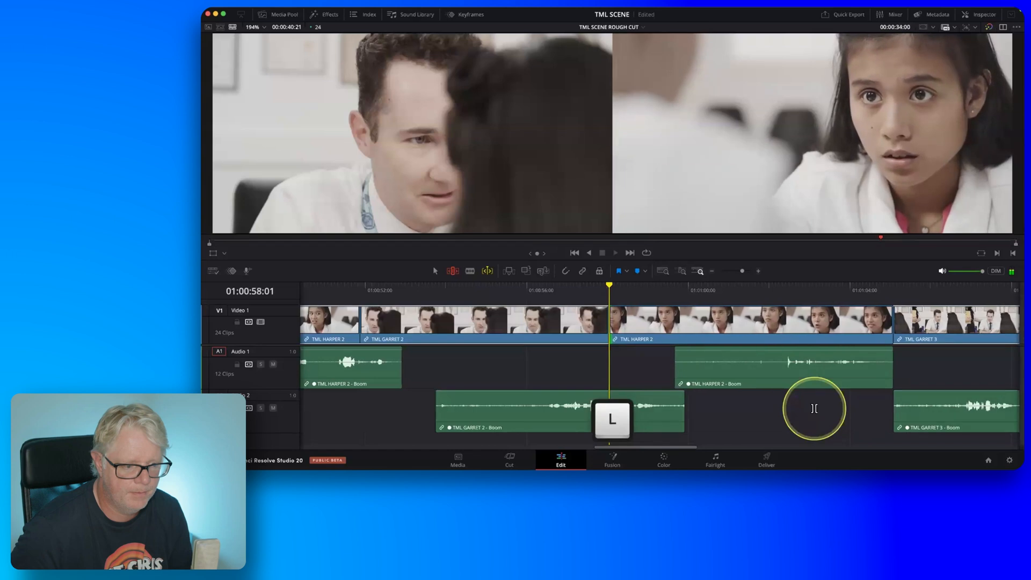
key("k")
key("space")
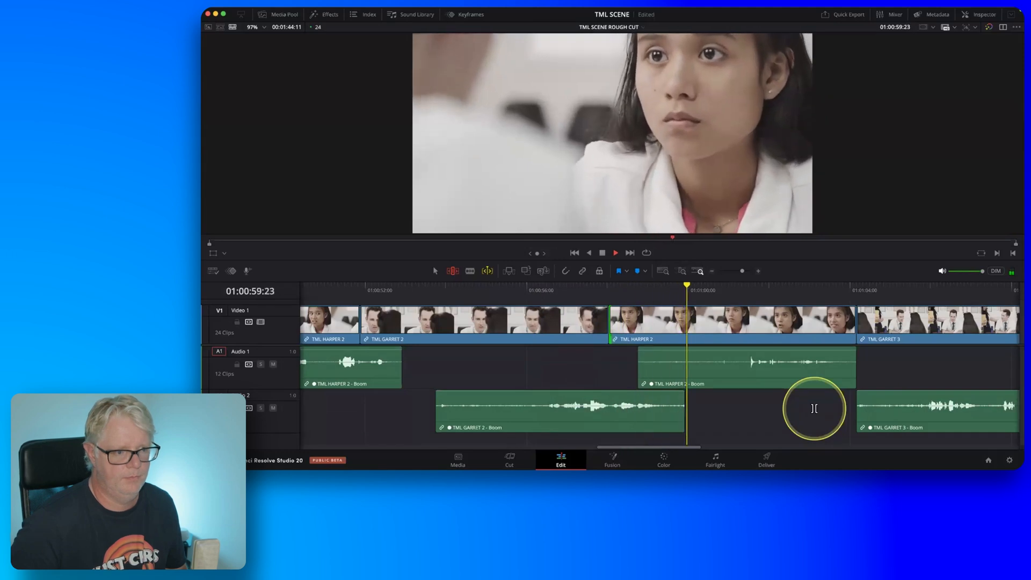
key("Up")
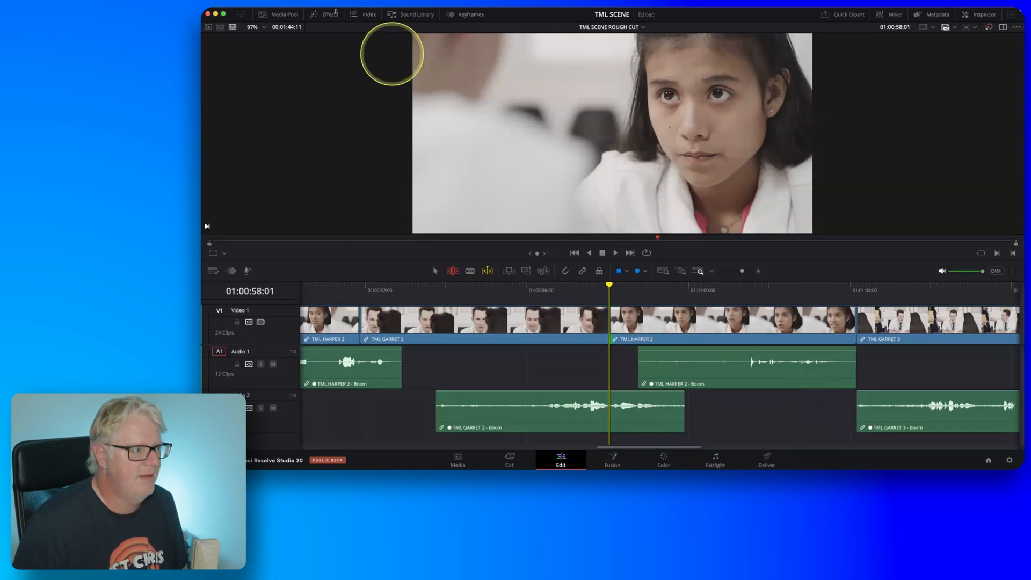
Import the timeline file TML SCENE ROUGH CUT FINISHED.drt into the TIMELINES bin.
left_click(283, 16)
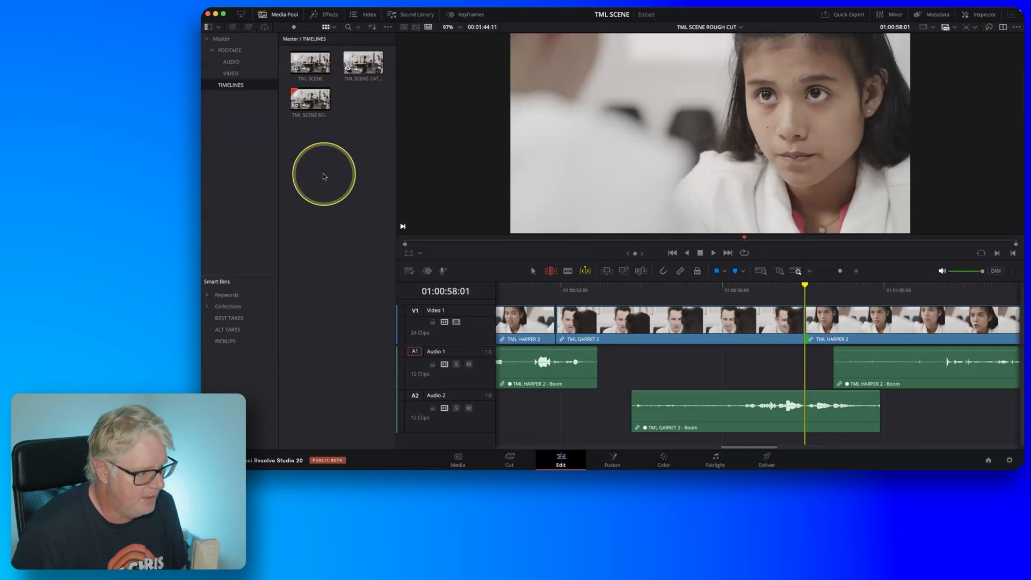
left_click(281, 11)
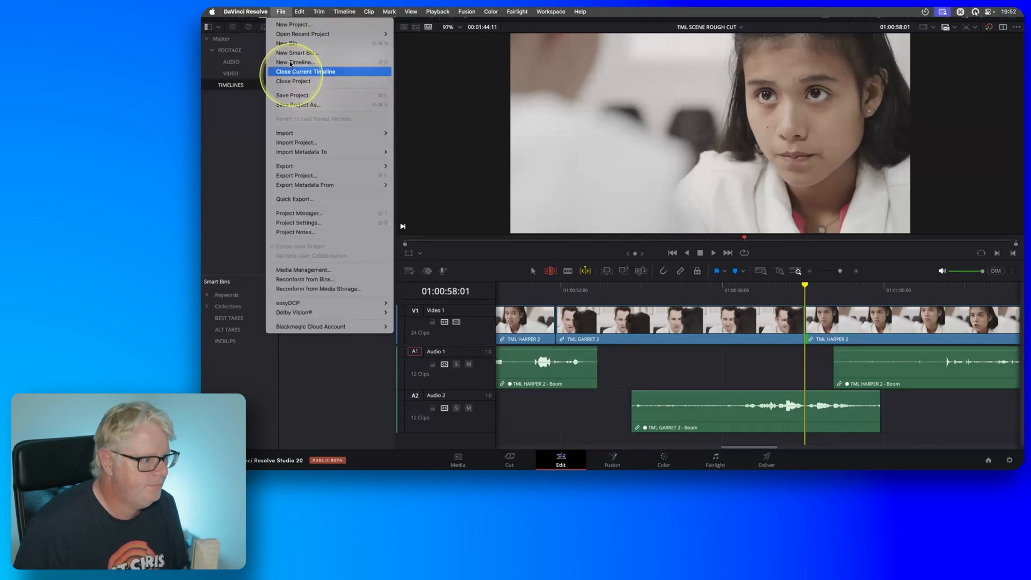
mouse_move(362, 133)
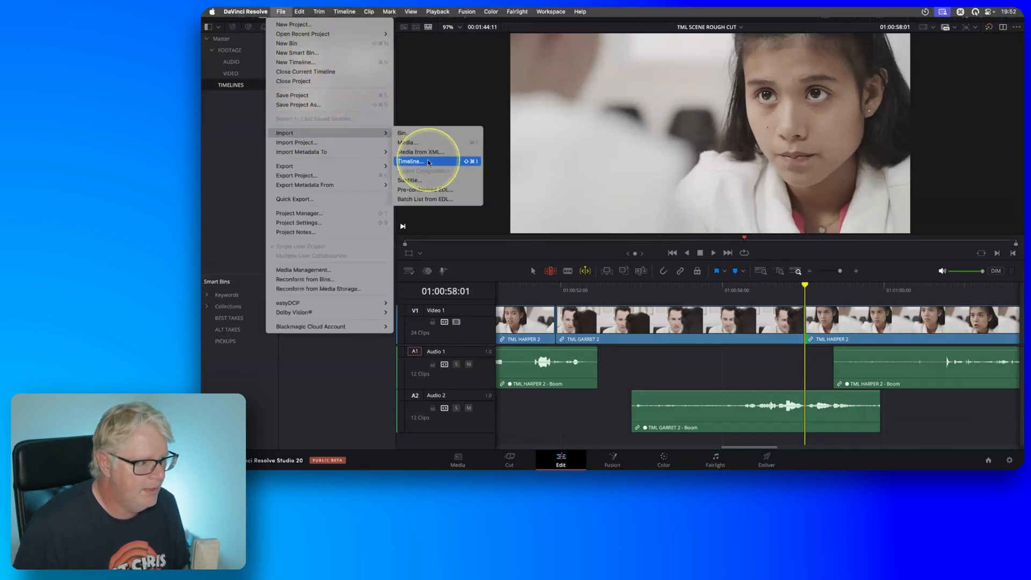
left_click(428, 162)
double_click(534, 123)
left_click(554, 138)
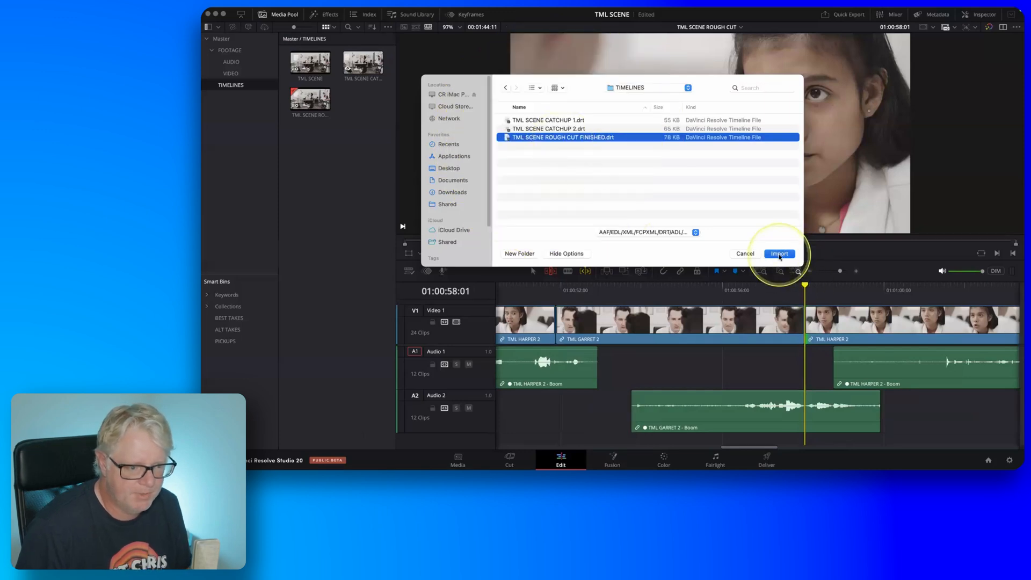
left_click(780, 254)
Delete the Day78 and Day79 WAV clips imported into the TIMELINES bin and hide the media pool.
left_click(310, 62)
left_click(312, 206, "shift")
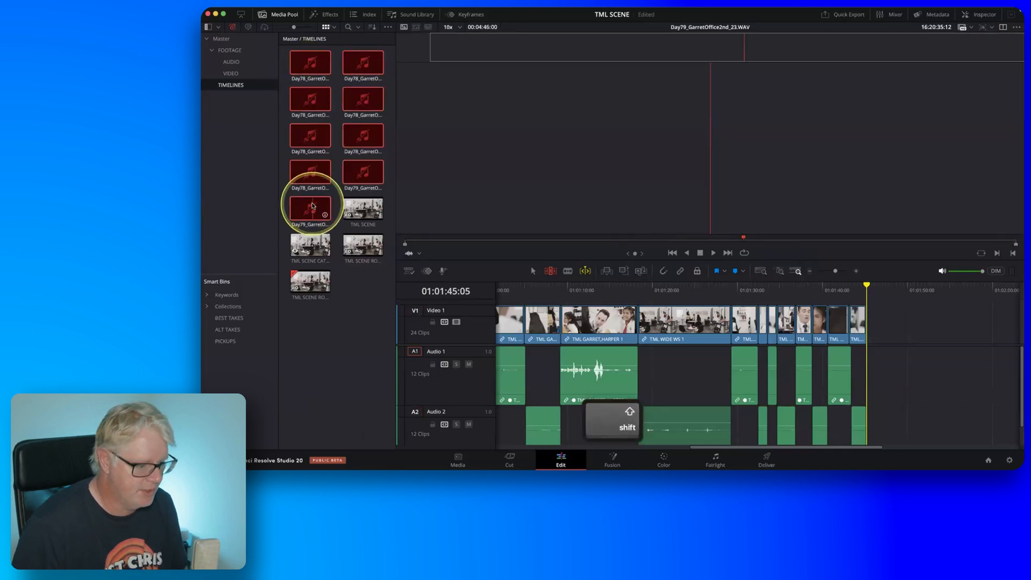
key("Delete")
left_click(242, 74)
left_click(239, 85)
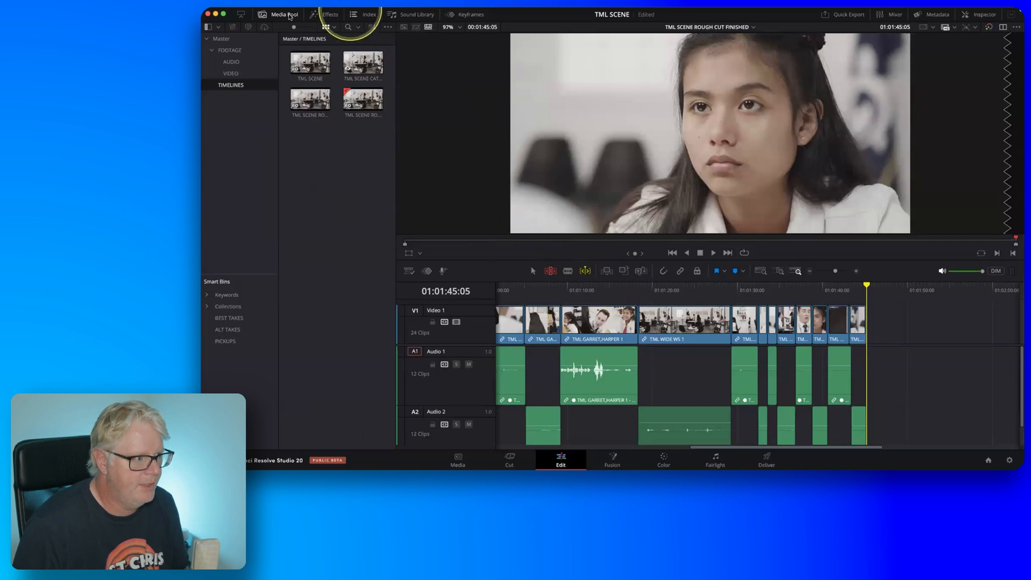
left_click(287, 15)
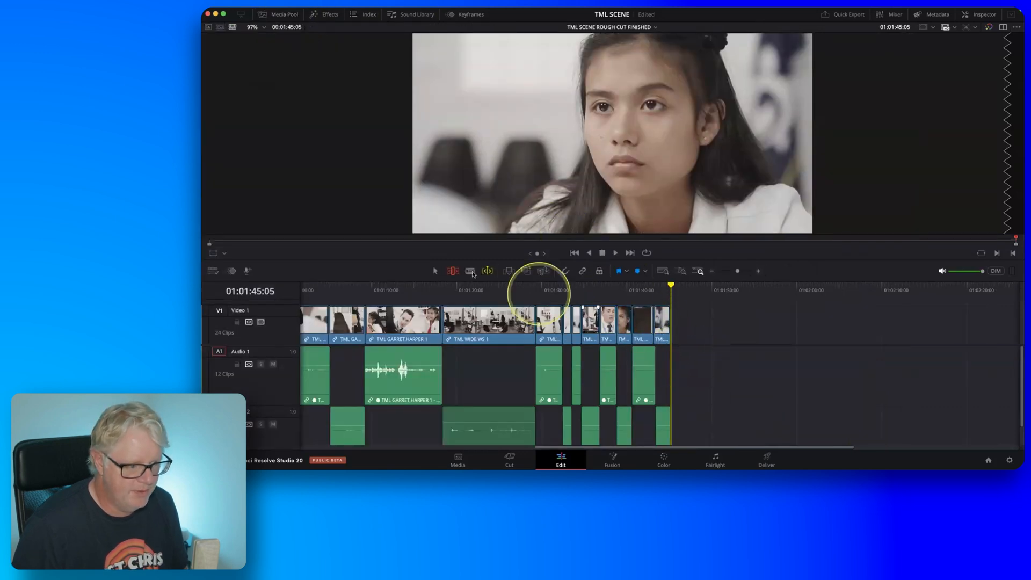
Turn off dynamic trim mode and fit the whole TML SCENE ROUGH CUT FINISHED timeline in view with shorter audio tracks.
left_click(489, 272)
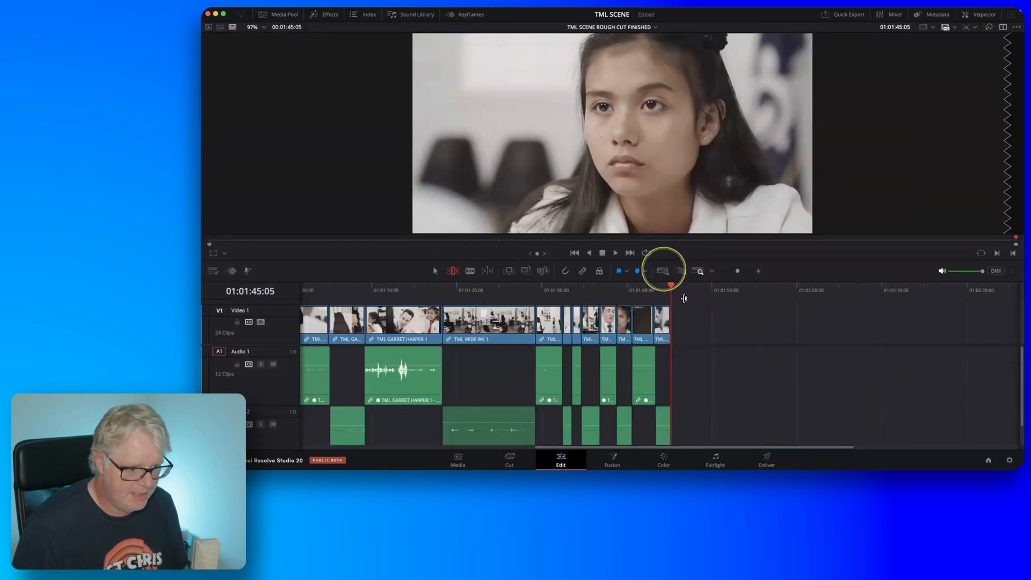
left_click(663, 271)
scroll(756, 370, "down", 3)
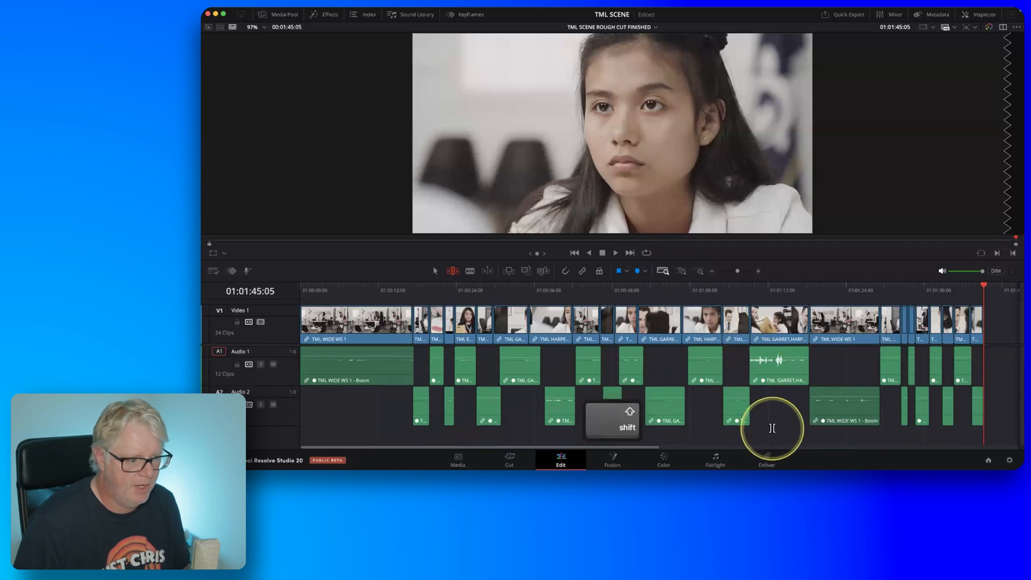